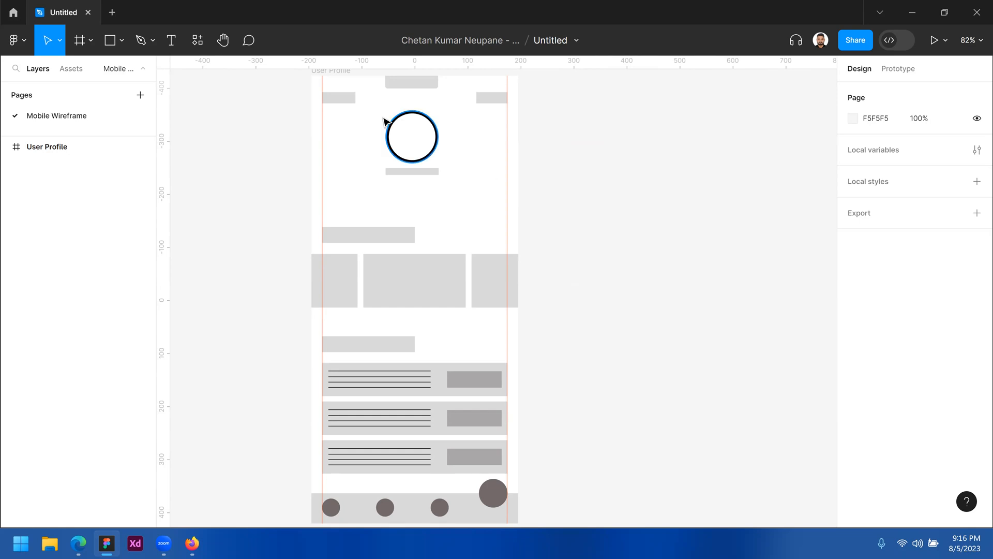
Inspect the wireframe's profile circle, name bar and list section by selecting each
click(416, 128)
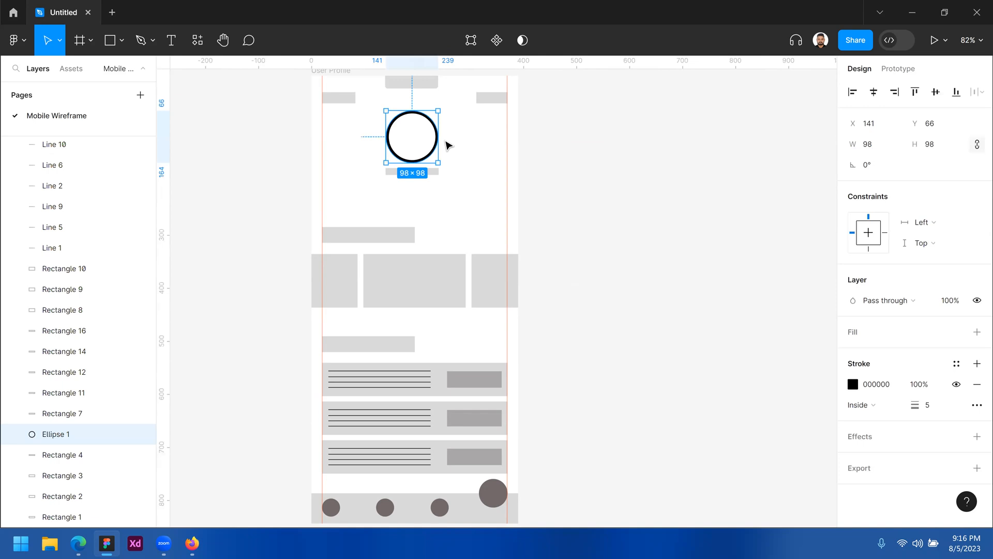
click(447, 142)
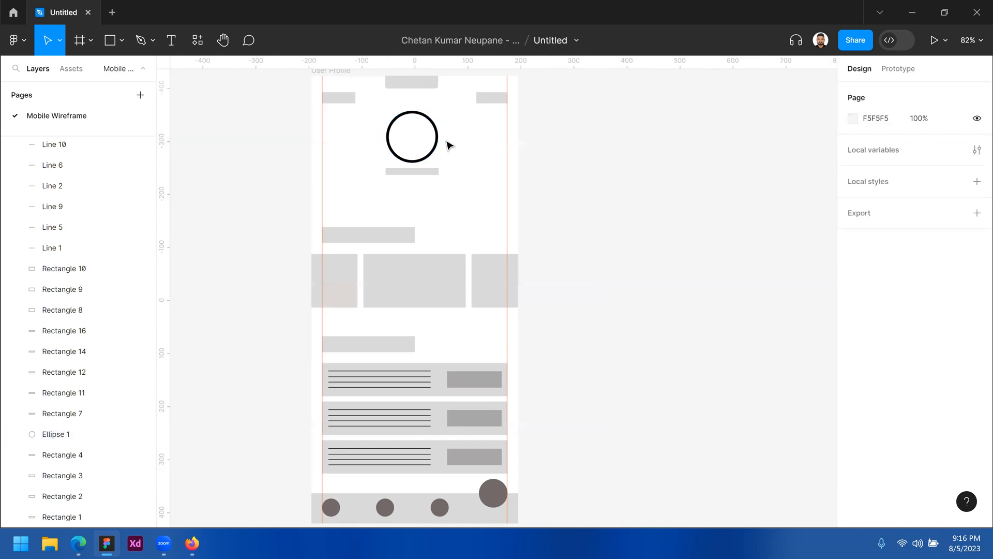
key(ctrl+z)
click(432, 172)
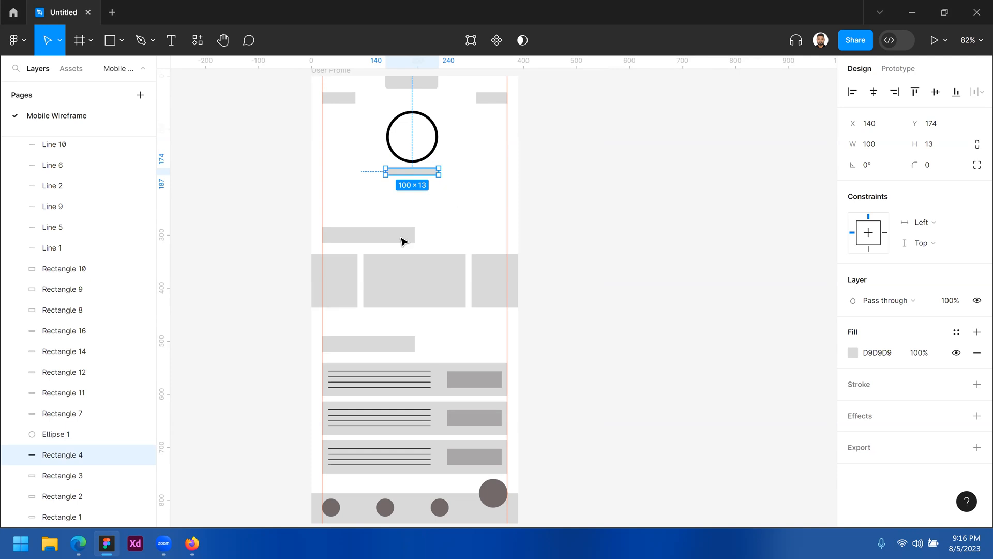
key(Escape)
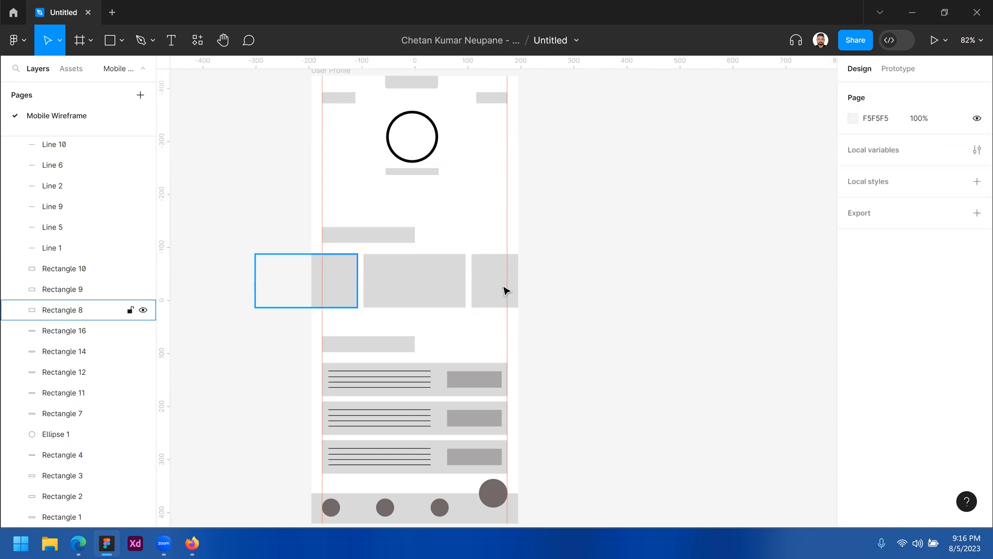
drag(441, 332, 476, 331)
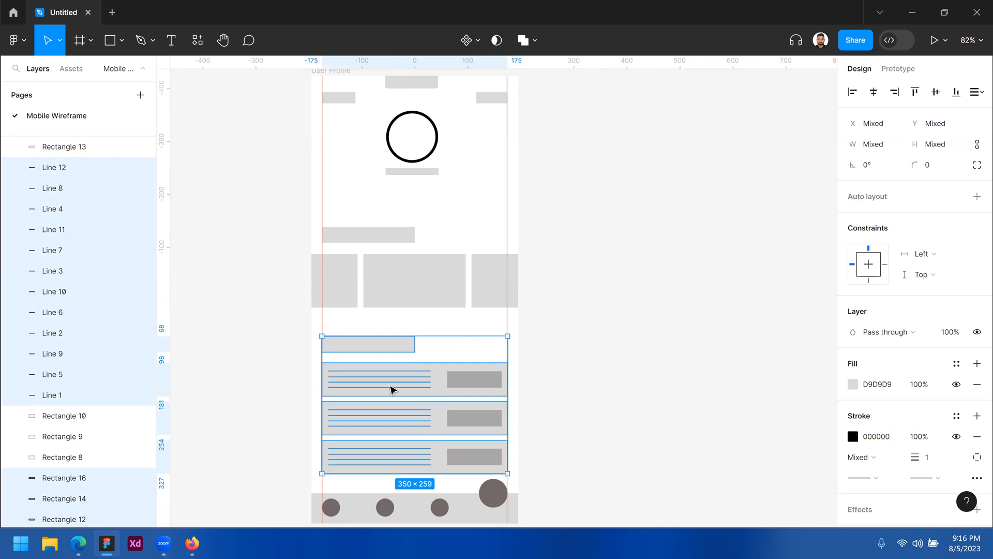
click(464, 485)
Zoom and pan around the User Profile wireframe to view it whole
scroll(550, 206, up, 1)
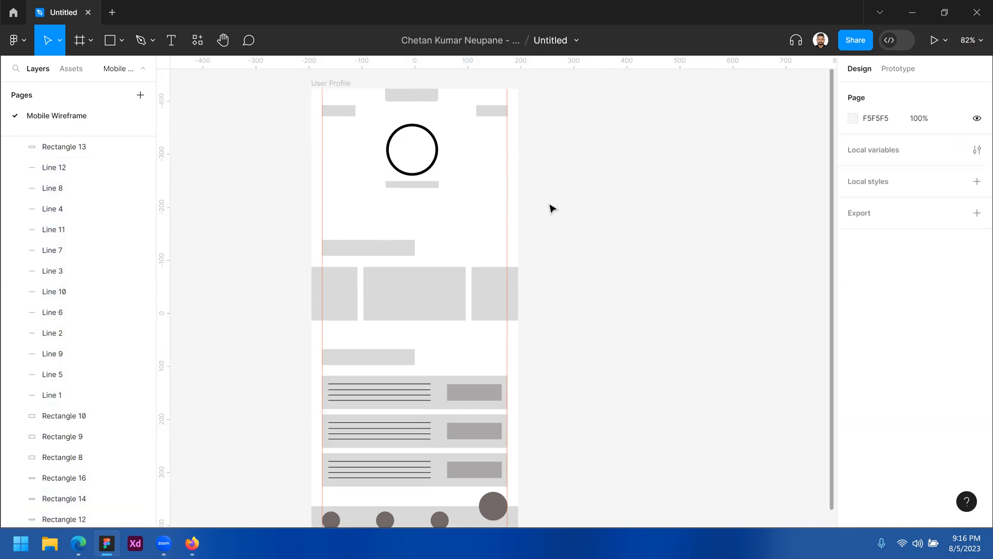
click(548, 205)
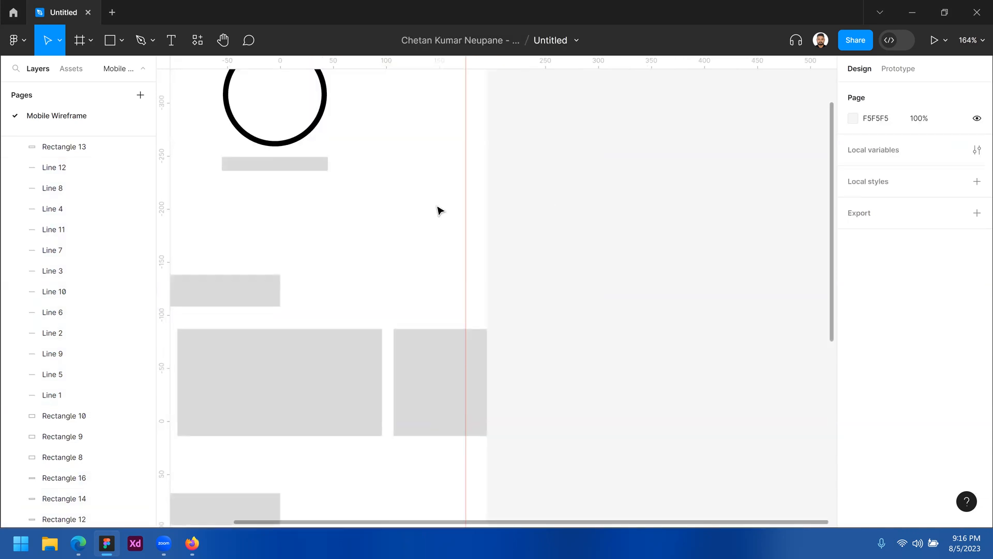
click(487, 203)
alt+click(564, 203)
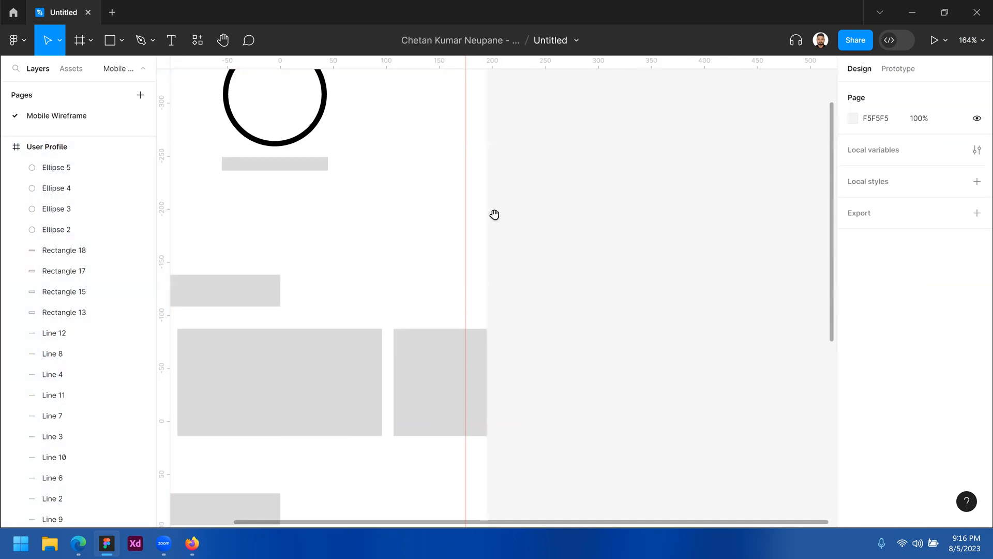
mouse_move(379, 218)
mouse_down()
mouse_move(362, 222)
mouse_move(366, 213)
mouse_up()
alt+click(366, 213)
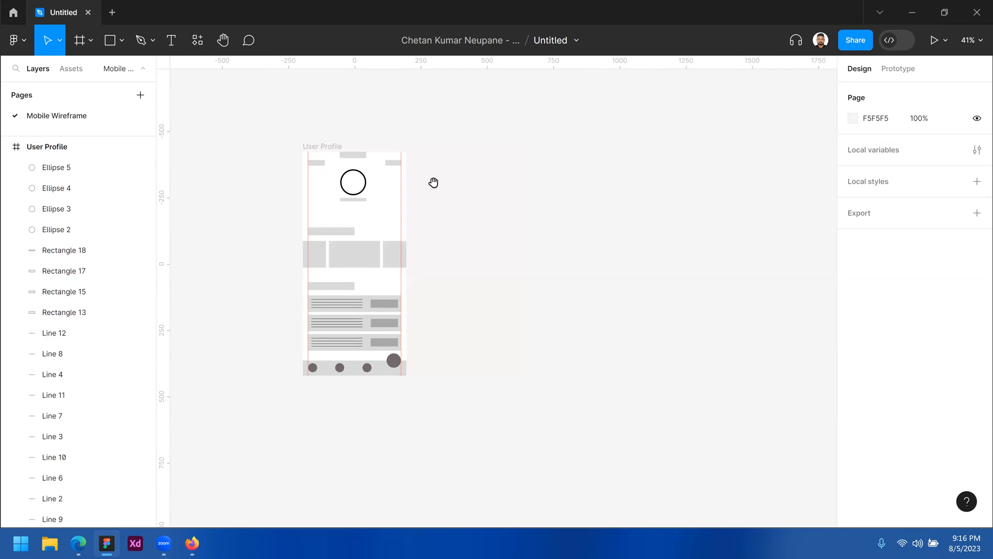
Choose Frame from the frame creation dropdown
click(88, 42)
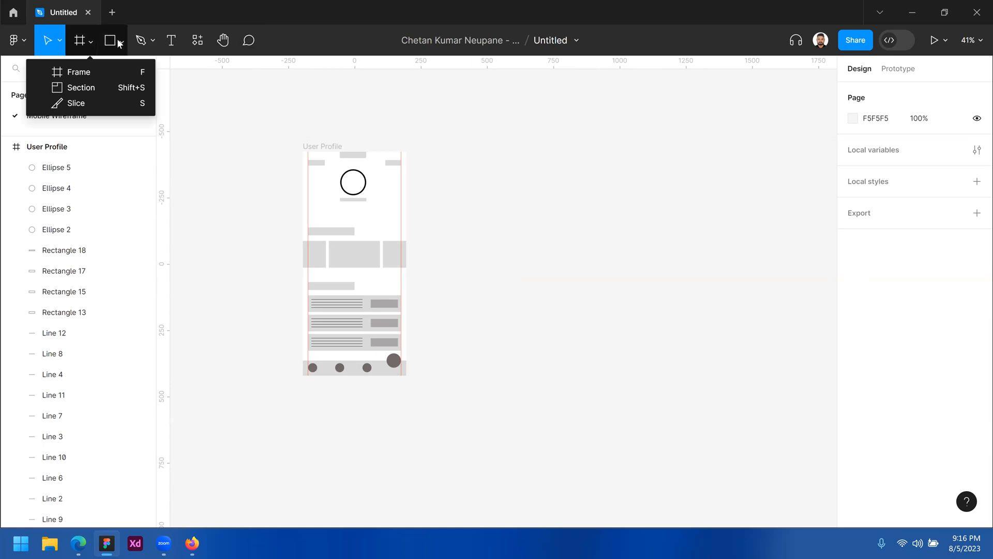
click(89, 39)
click(88, 40)
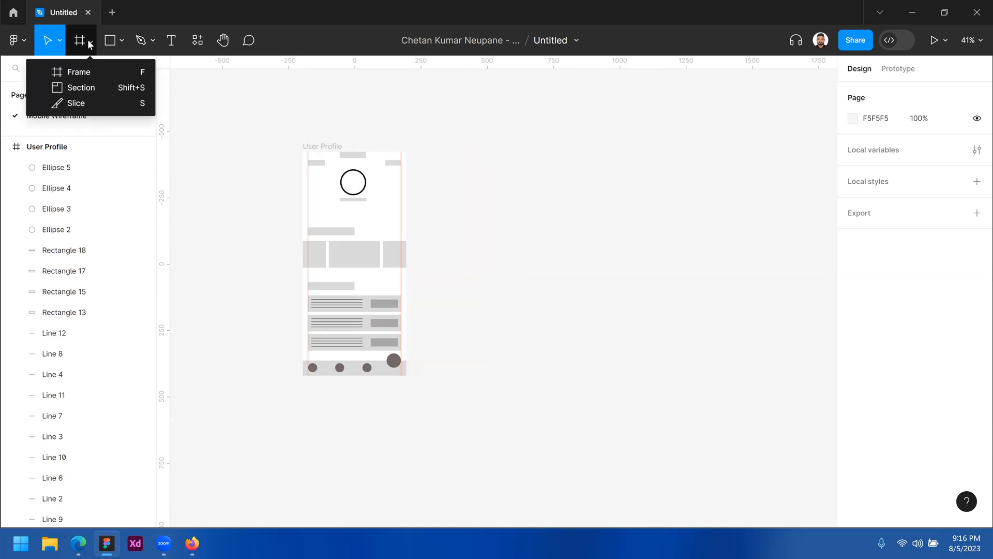
click(80, 73)
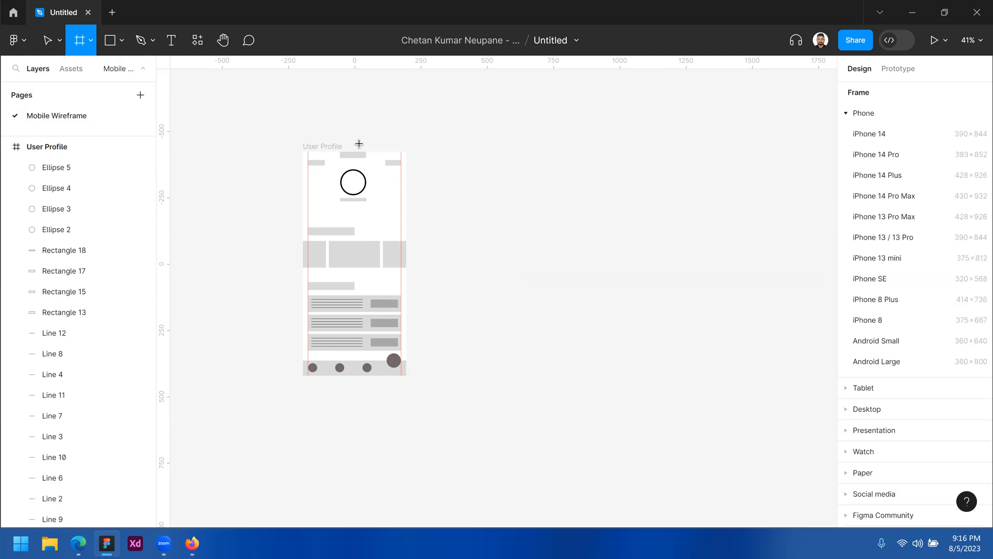
Create an iPhone 14 frame and move it level with the User Profile frame
click(883, 135)
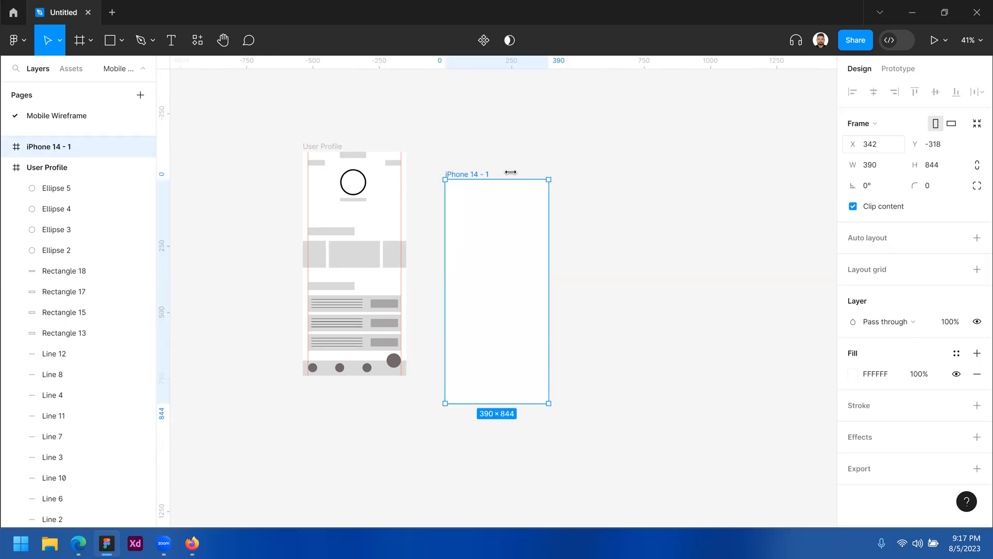
drag(465, 175, 461, 146)
scroll(350, 141, up, 3)
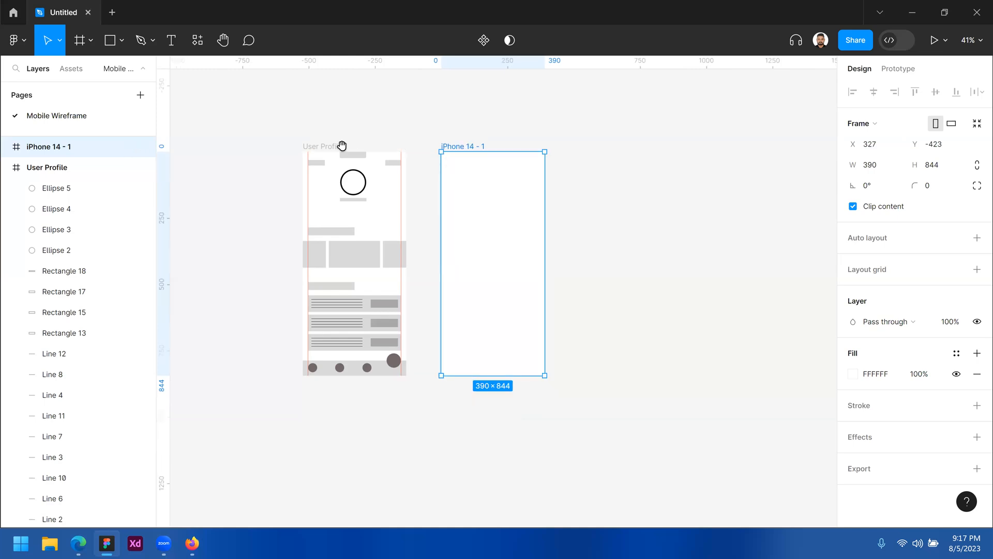
drag(342, 147, 438, 136)
Rename the User Profile frame to 'User Profile - Wireframe'
click(82, 161)
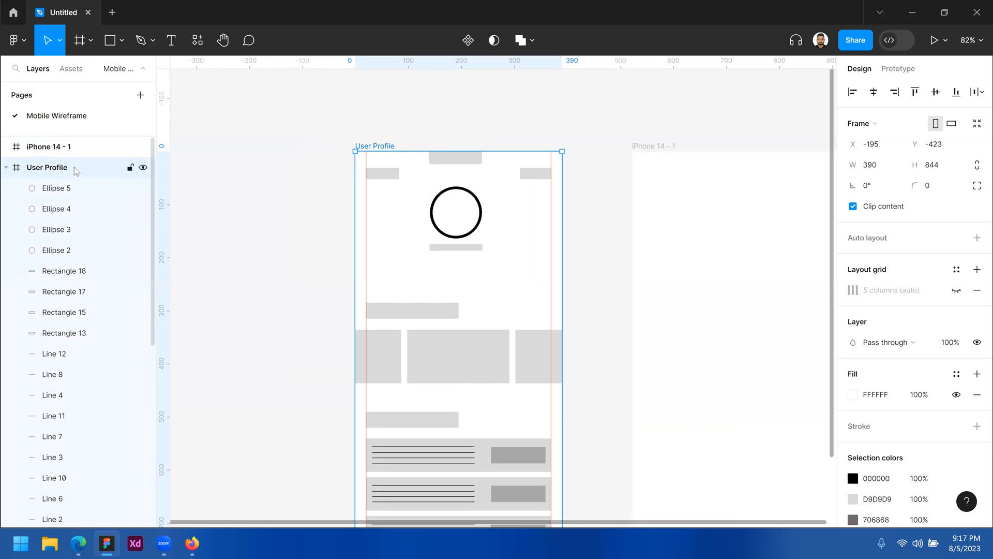
double_click(83, 168)
click(85, 171)
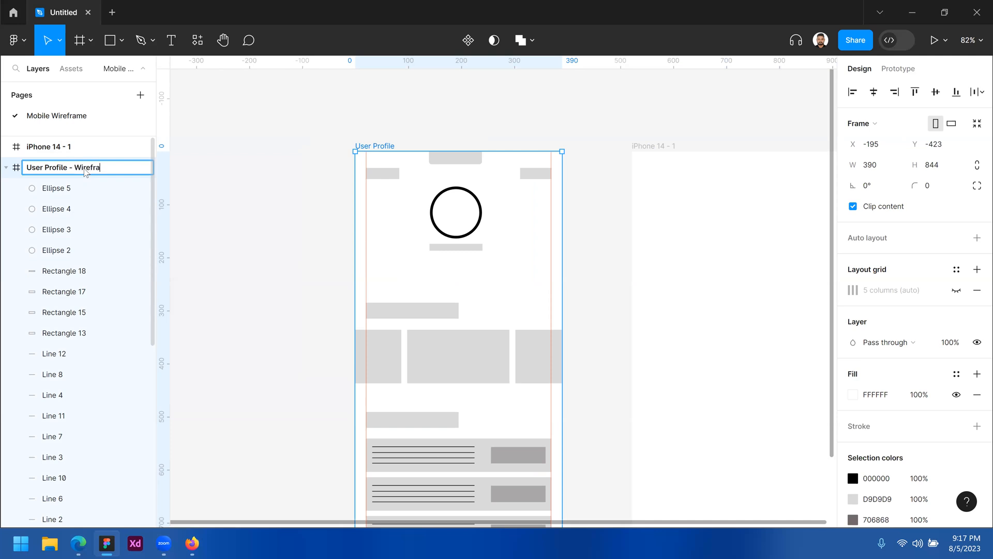
key(Return)
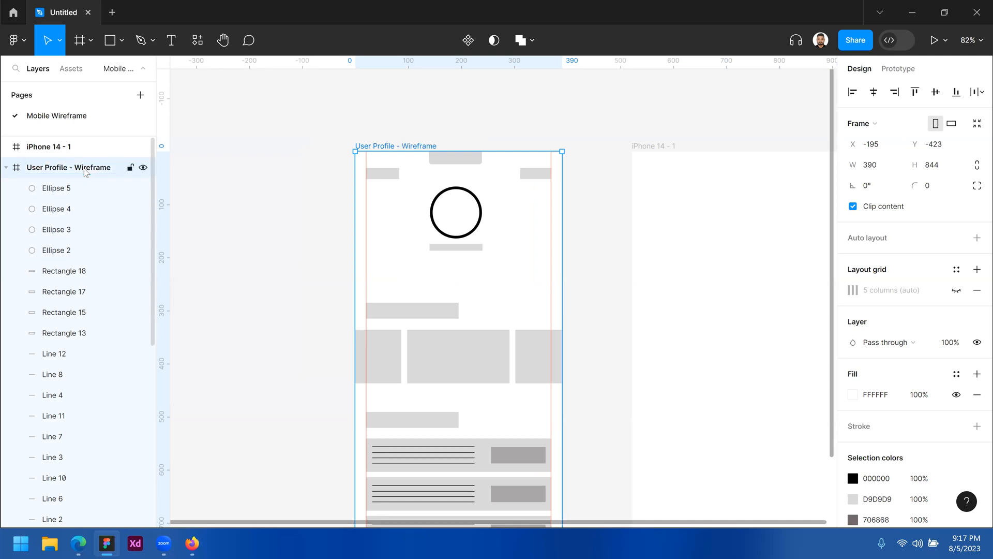
Rename the iPhone 14 - 1 frame to 'User Profile - Hi-fi Mockup'
click(40, 148)
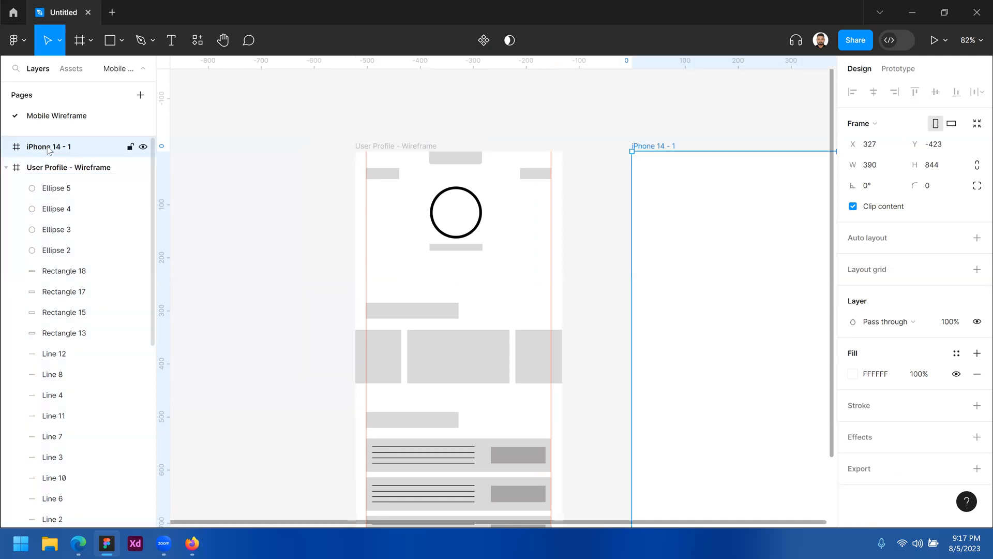
double_click(63, 149)
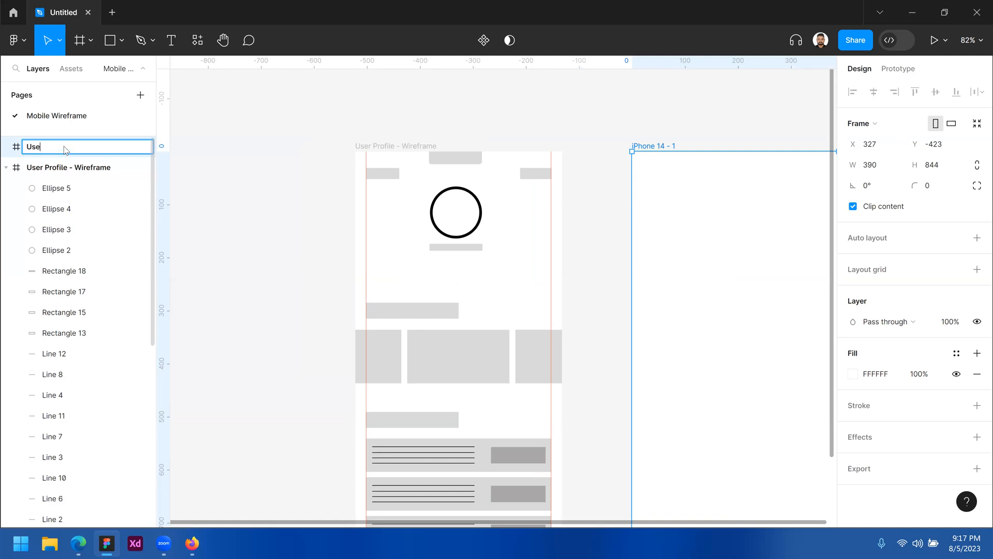
text(User Profile)
text(- Hi-fi Mockup)
key(Return)
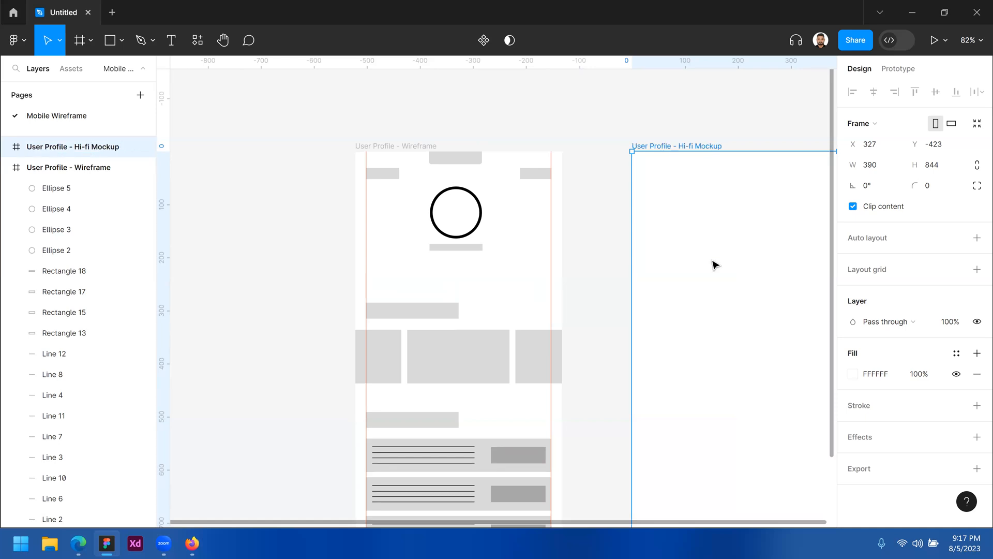
Copy the wireframe's top placeholder bar into the Hi-fi frame and fill it 3A3A3A
scroll(592, 254, right, 5)
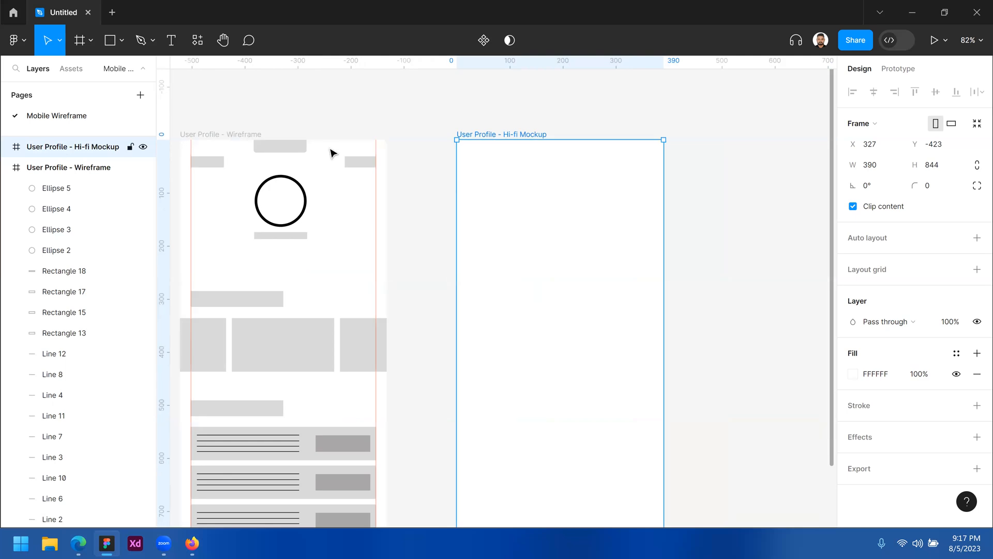
drag(292, 149, 561, 146)
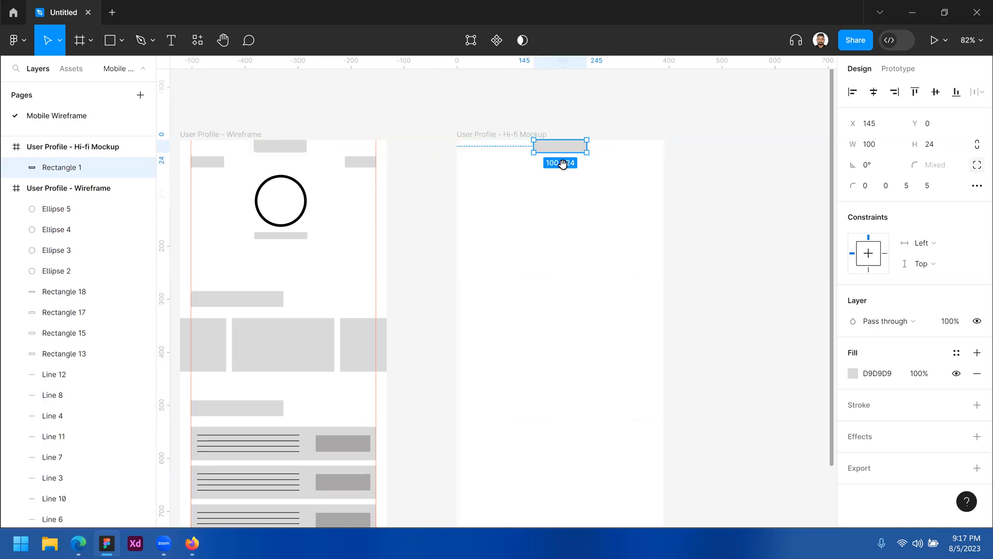
key(Escape)
click(563, 149)
scroll(562, 148, up, 3)
scroll(527, 227, right, 2)
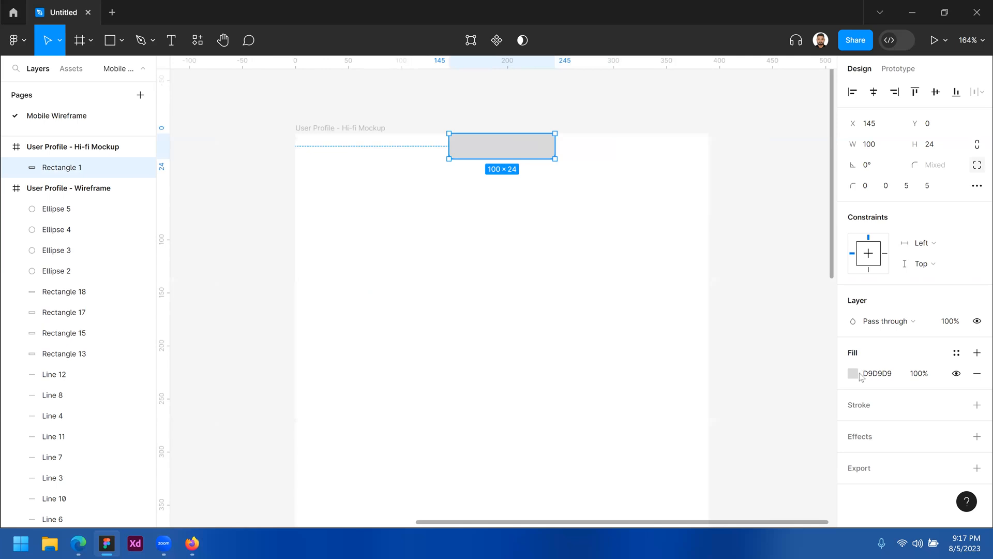
click(853, 373)
drag(697, 322, 673, 313)
click(566, 230)
Widen the top bar evenly to 118 so it stays centred
click(512, 161)
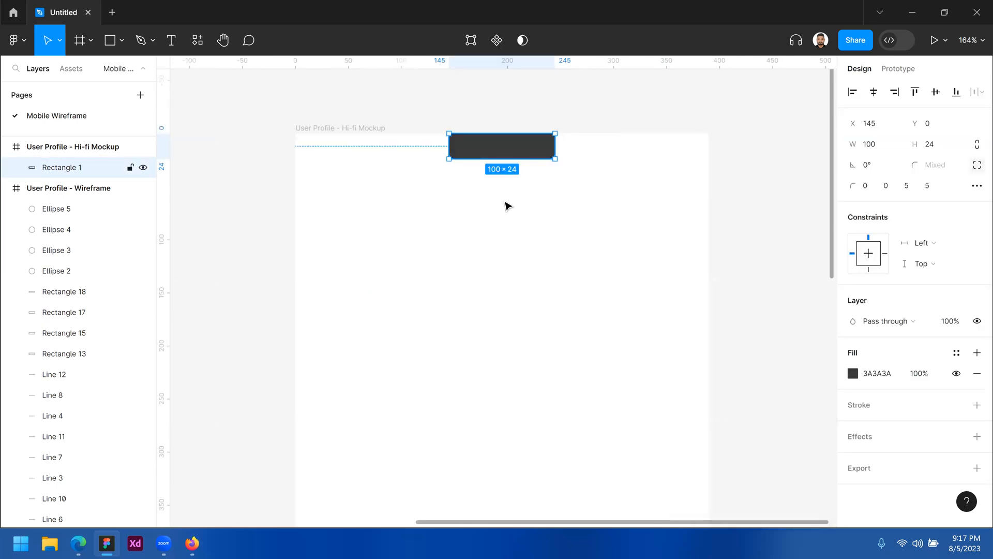
drag(433, 144, 439, 144)
click(497, 166)
drag(475, 228, 543, 215)
ctrl+alt+click(543, 215)
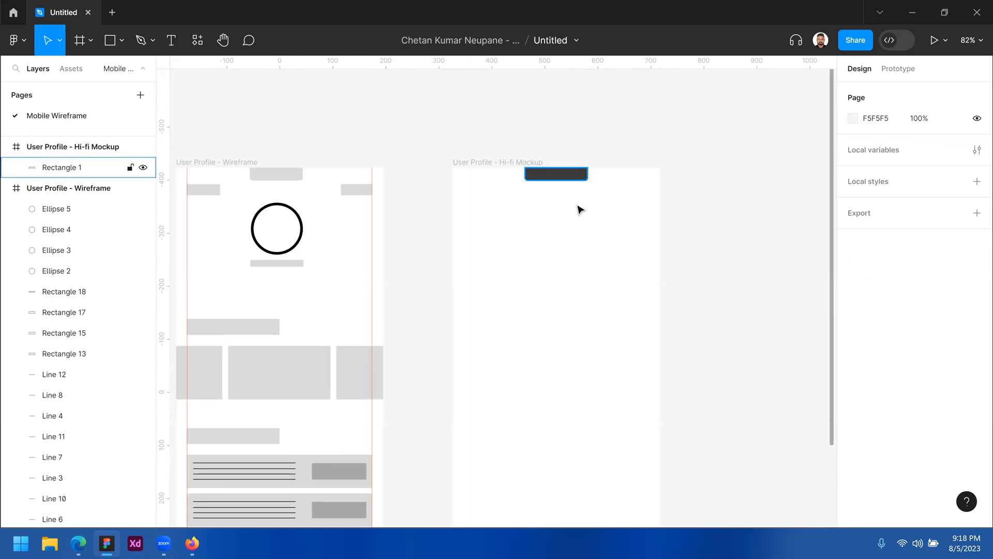
ctrl+click(547, 154)
scroll(455, 196, down, 2)
scroll(456, 197, right, 2)
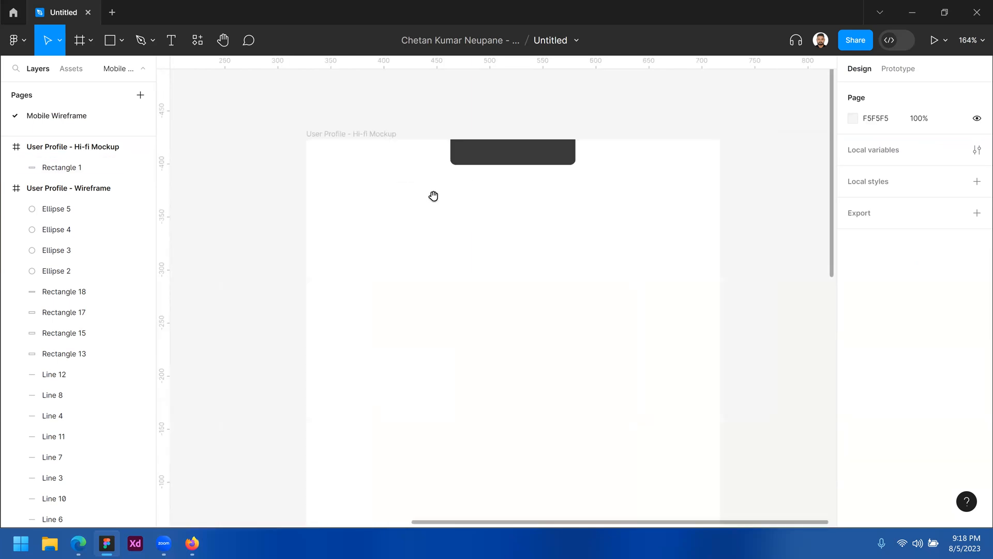
Check the Hi-fi Mockup frame and its top bar, then collapse the wireframe's layer list
click(122, 39)
click(82, 102)
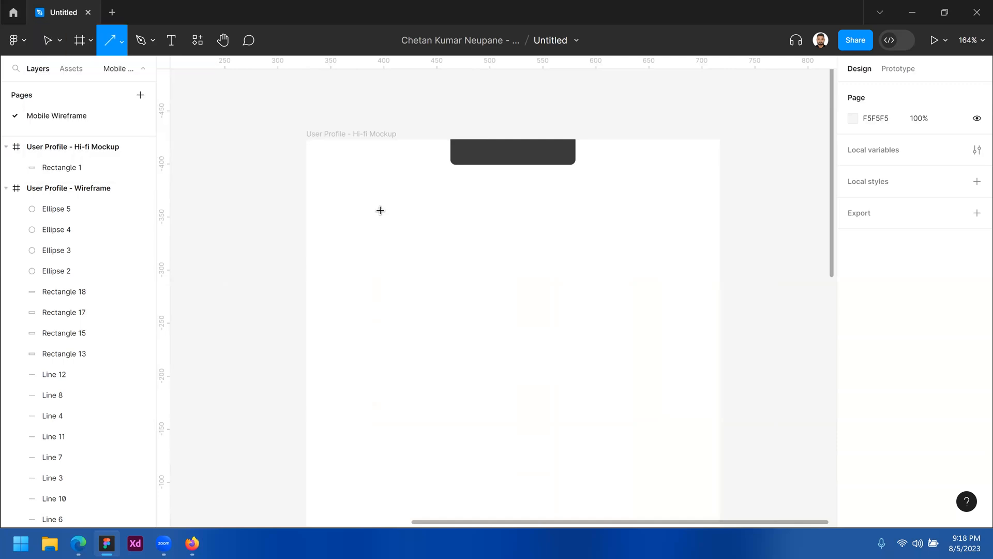
key(v)
click(360, 135)
click(484, 159)
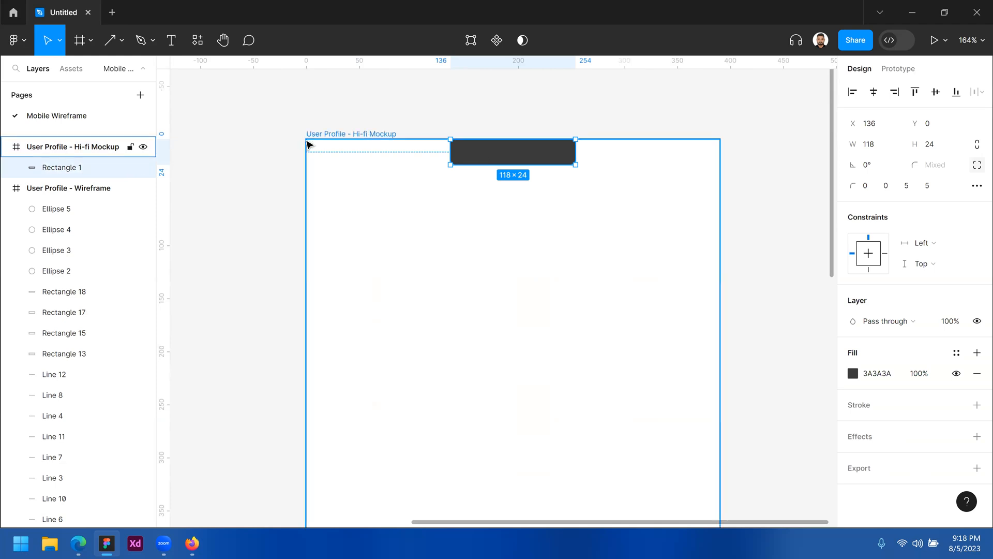
click(365, 134)
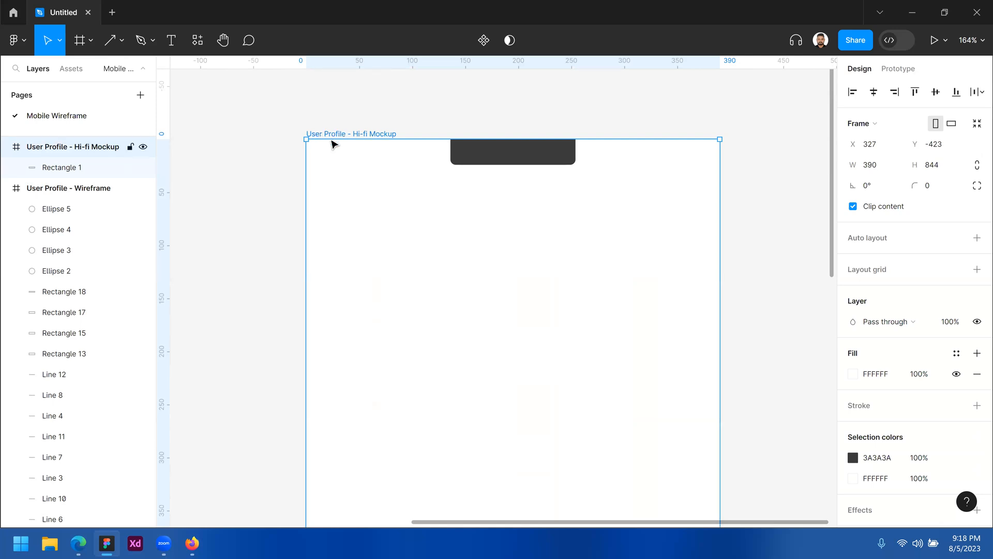
click(6, 188)
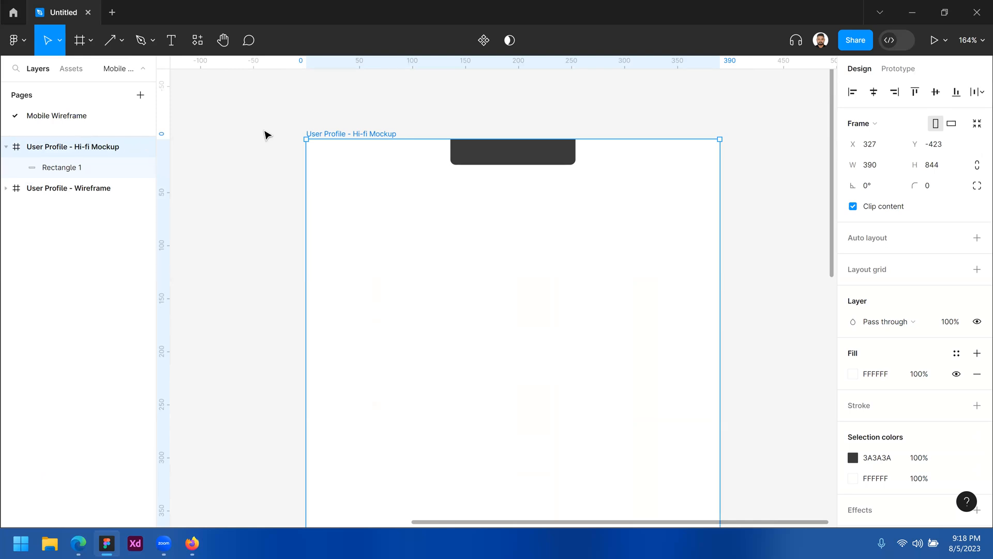
click(269, 167)
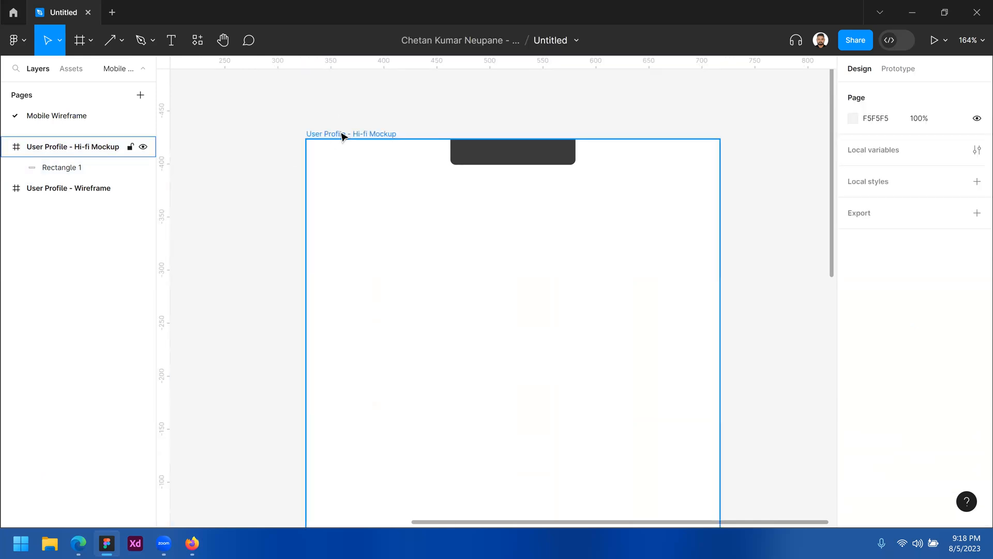
Add a layout grid to the Hi-fi Mockup frame, without auto layout
click(342, 136)
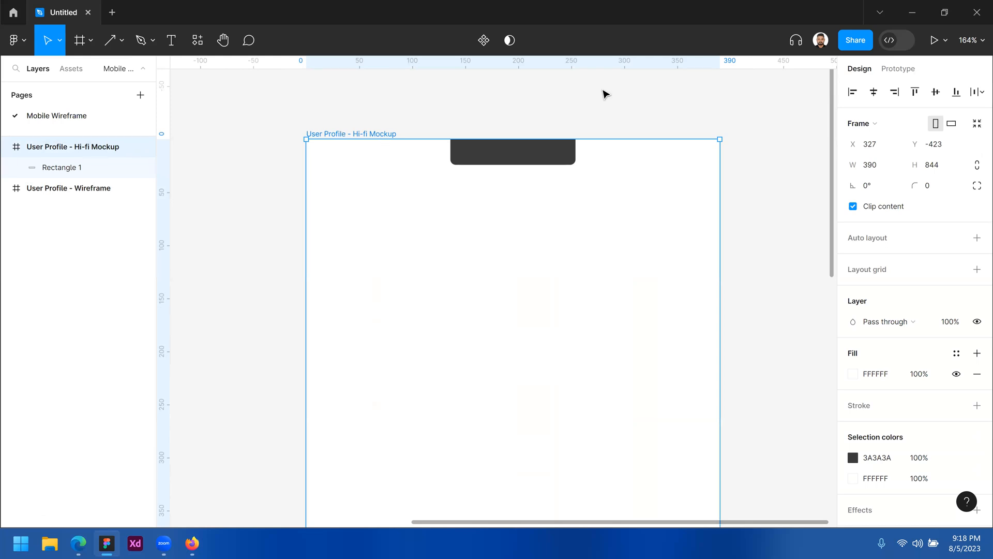
click(867, 243)
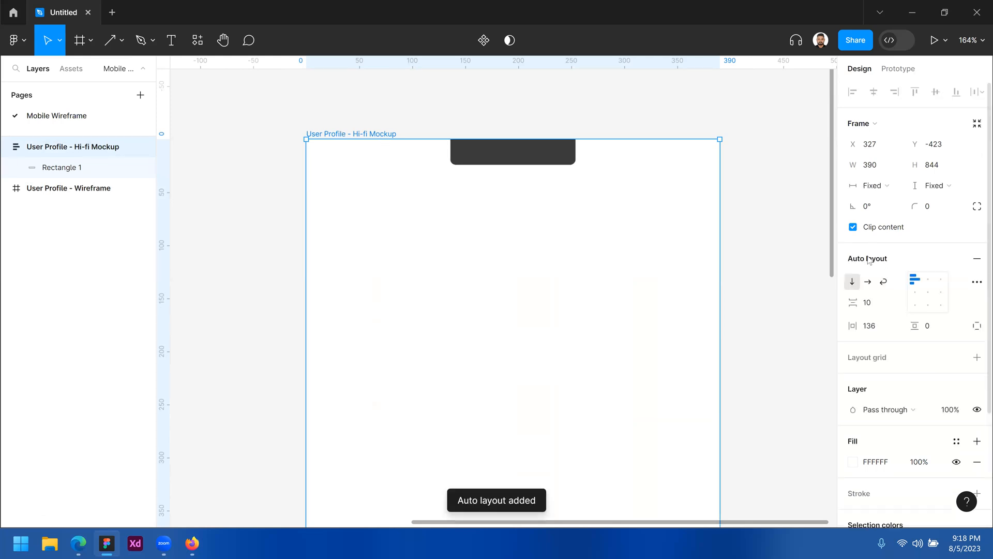
click(977, 259)
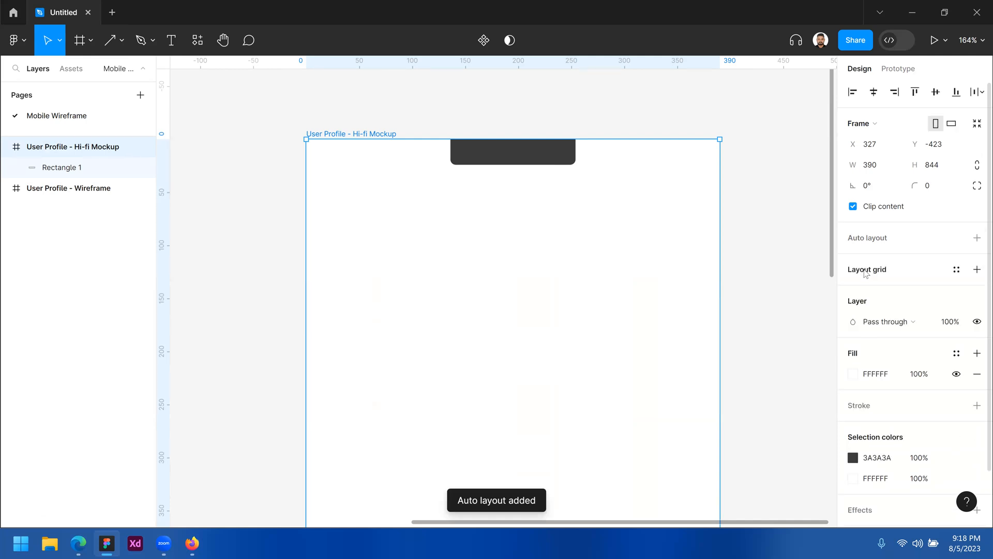
click(866, 271)
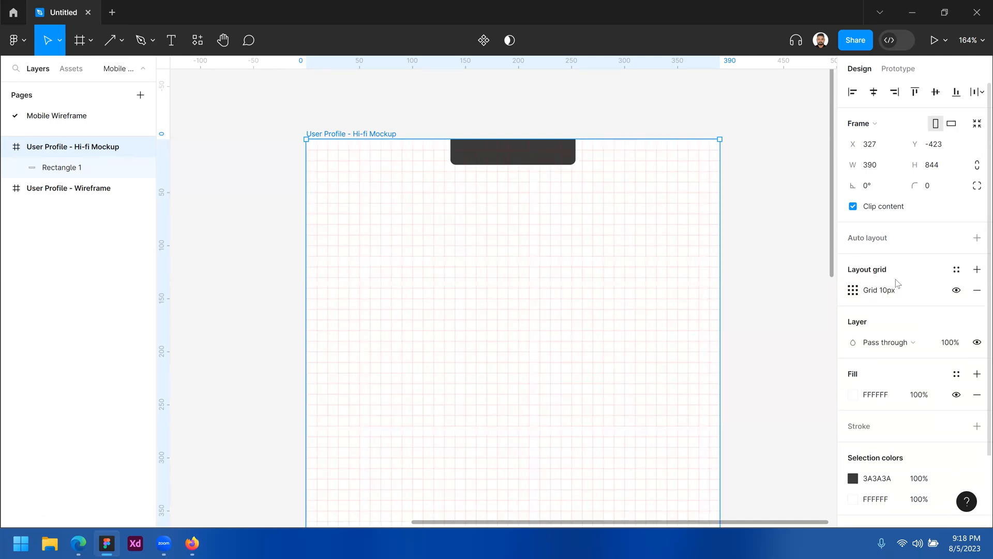
click(976, 288)
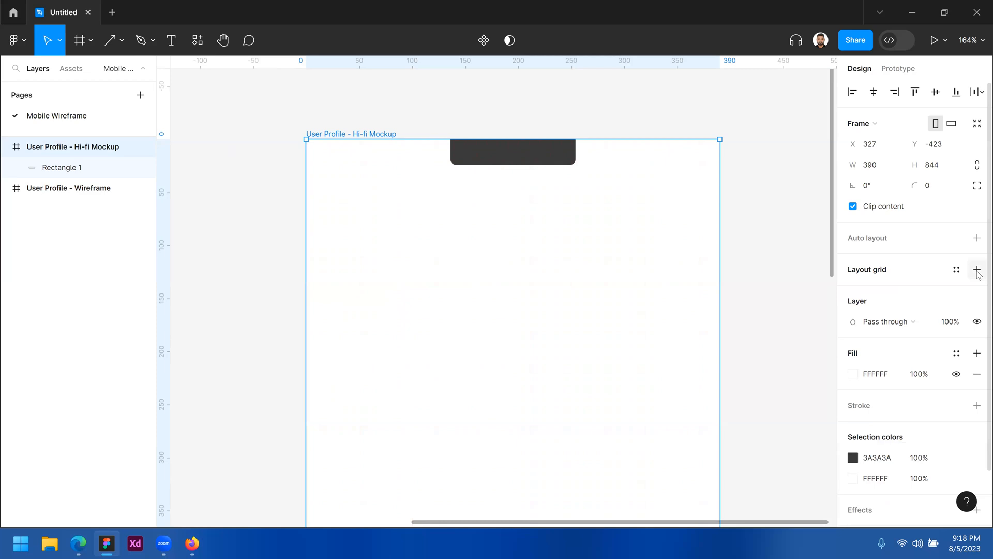
click(978, 270)
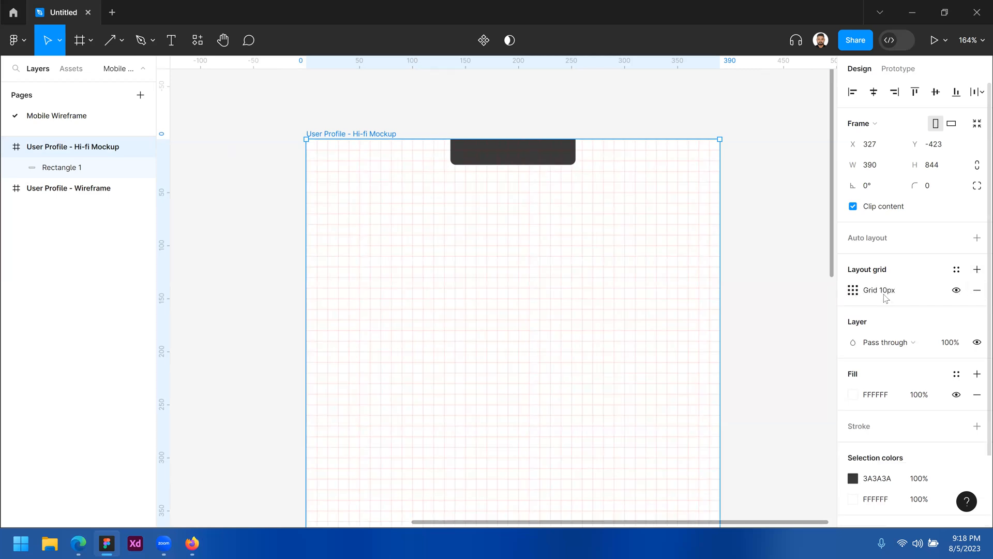
Make the grid 5 columns with gutter 20 and margin 20
click(853, 291)
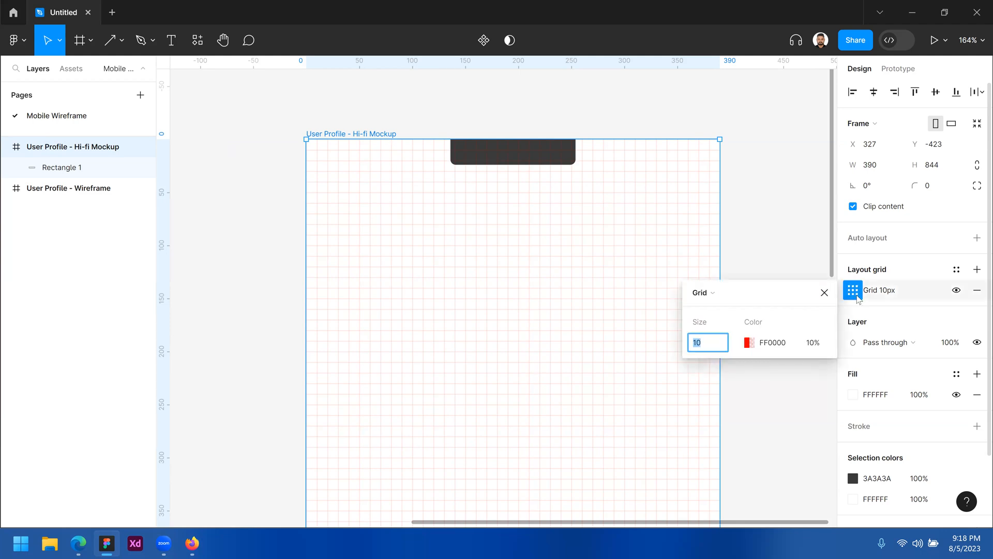
click(718, 298)
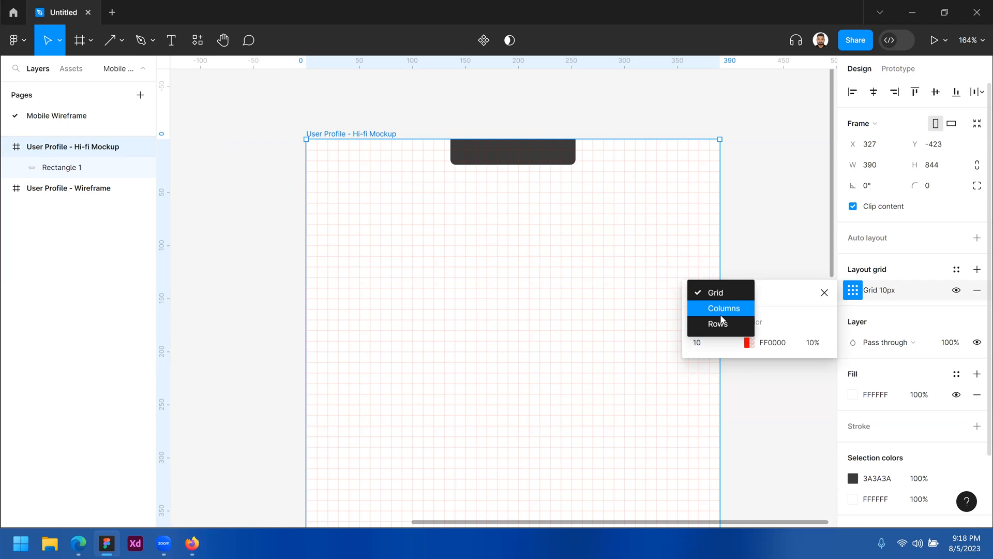
click(724, 308)
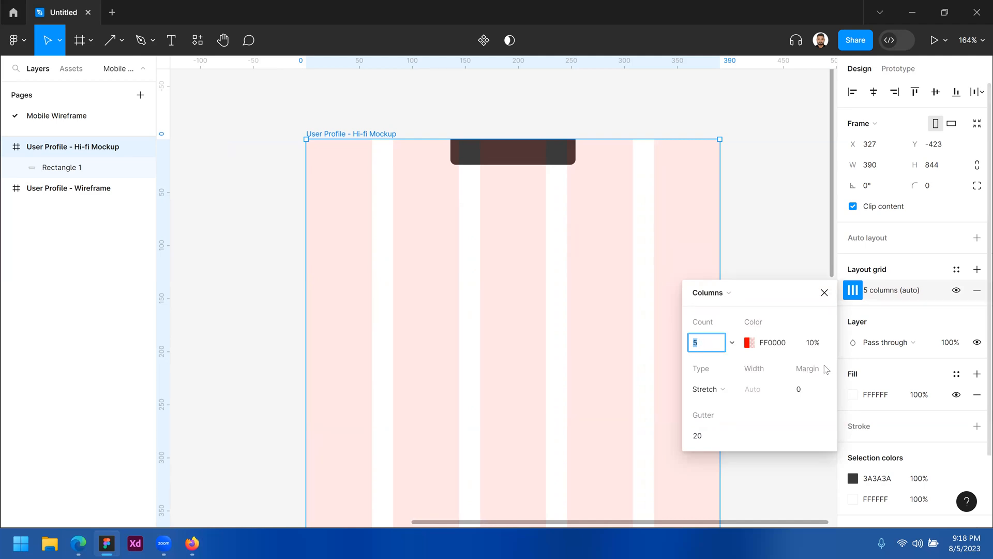
click(808, 389)
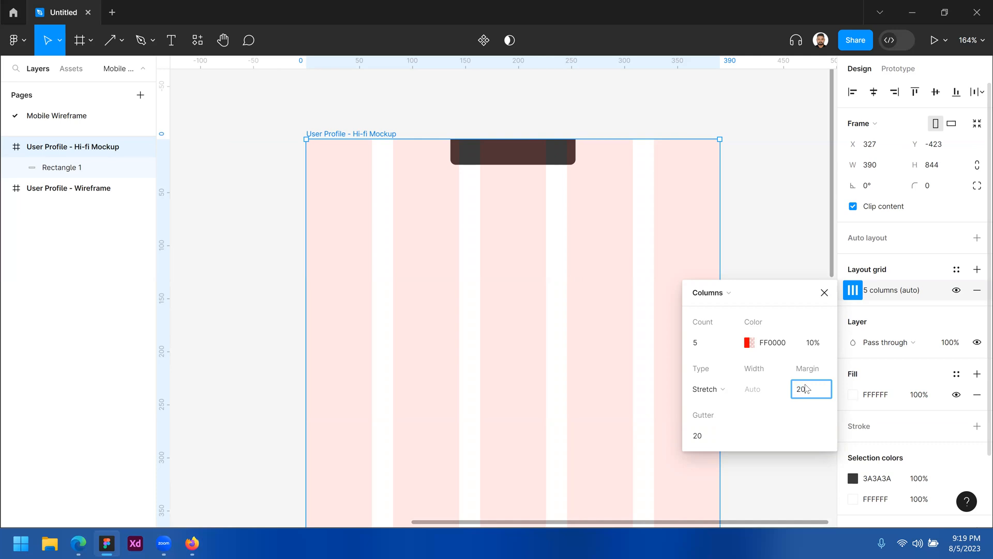
click(801, 299)
click(395, 170)
click(356, 136)
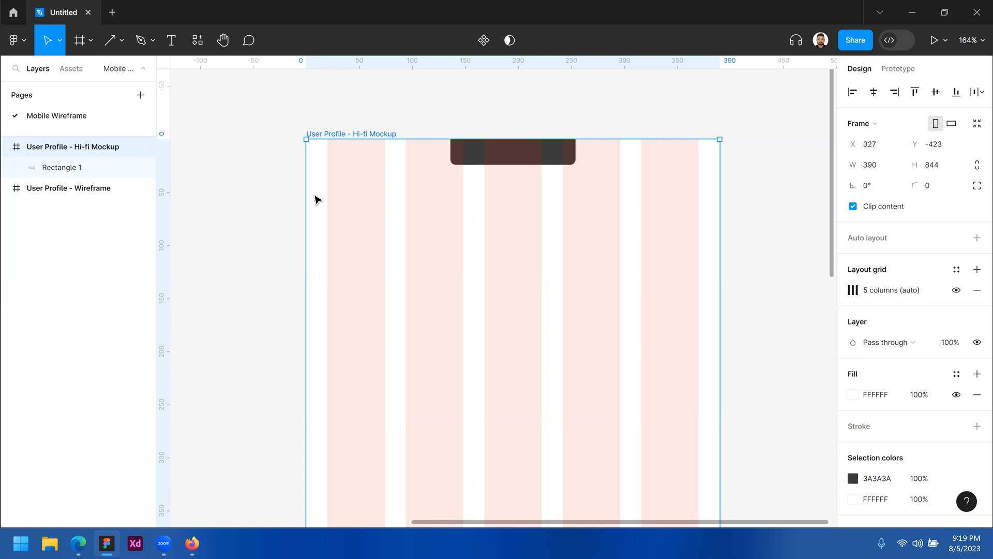
click(117, 42)
click(73, 75)
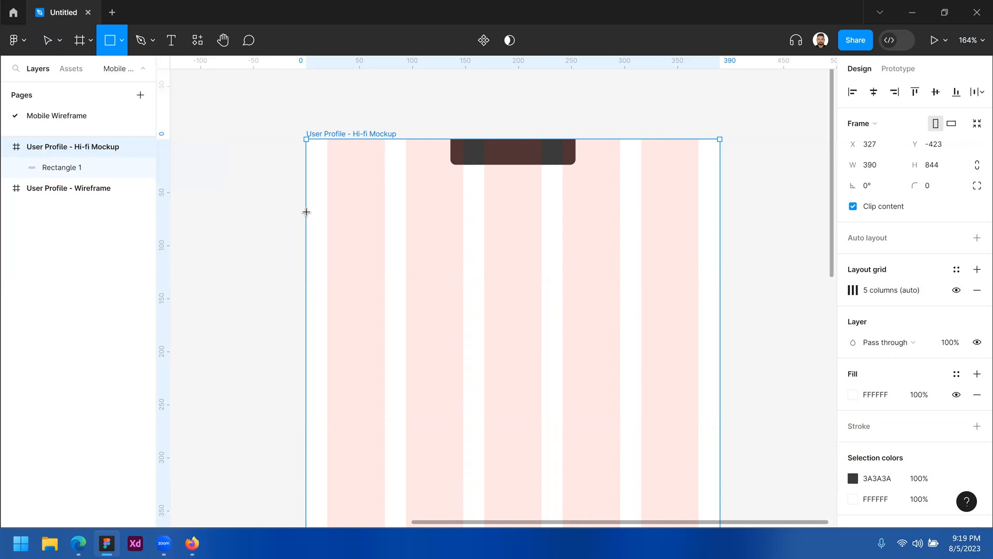
drag(307, 212, 327, 288)
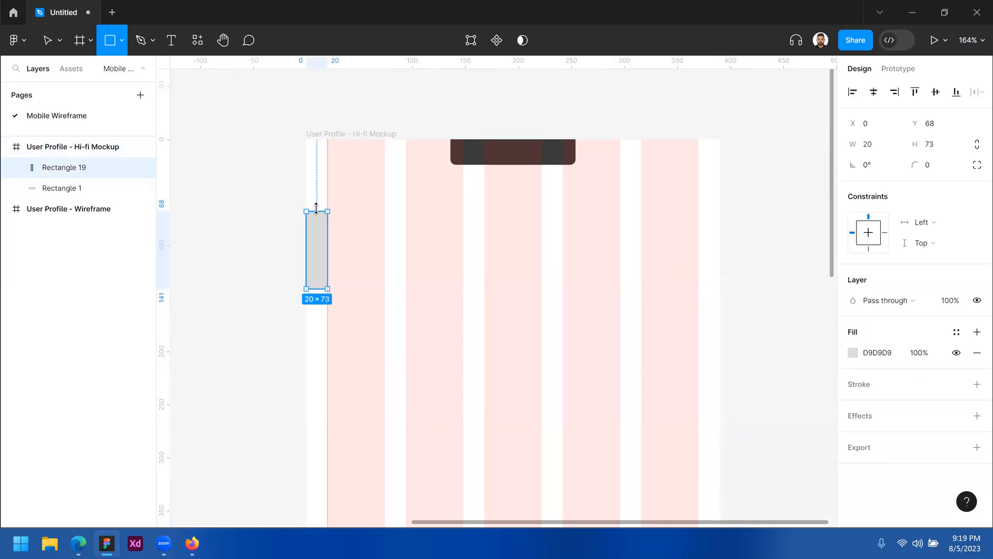
click(880, 146)
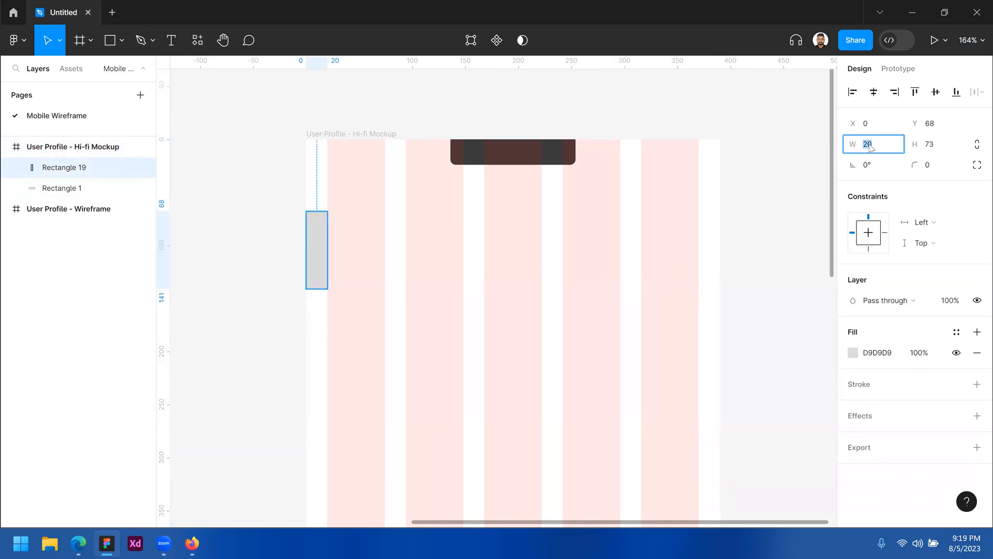
drag(312, 288, 333, 350)
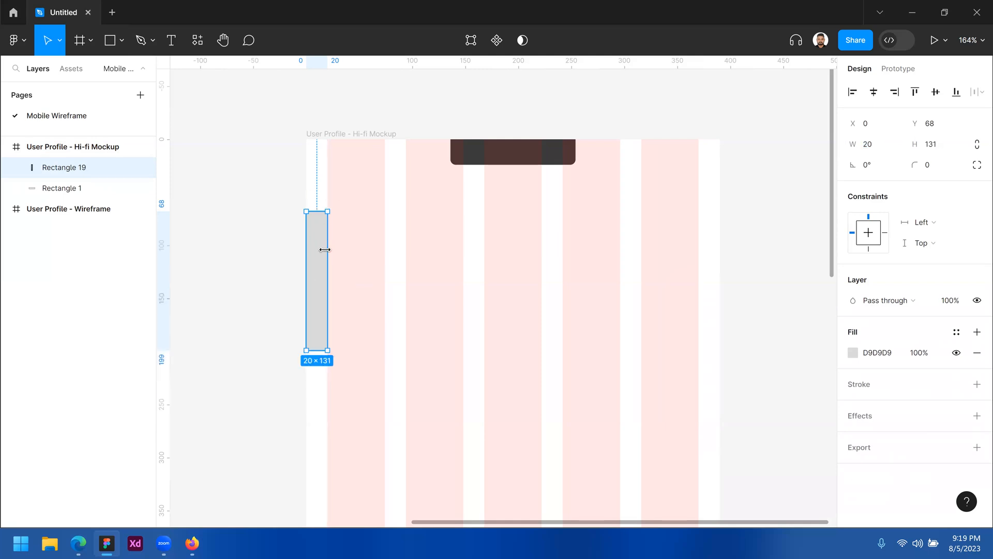
drag(317, 255, 712, 250)
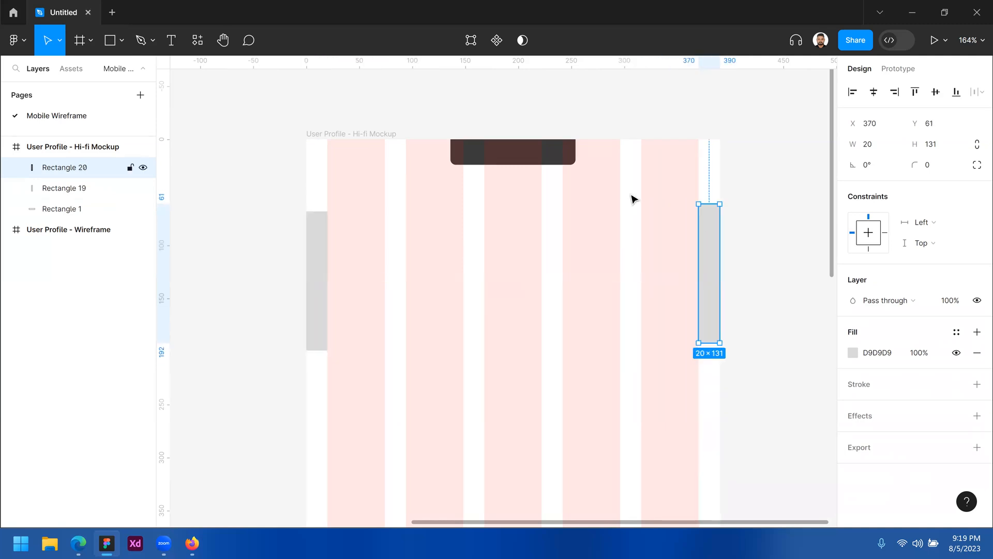
click(642, 145)
drag(710, 241, 633, 255)
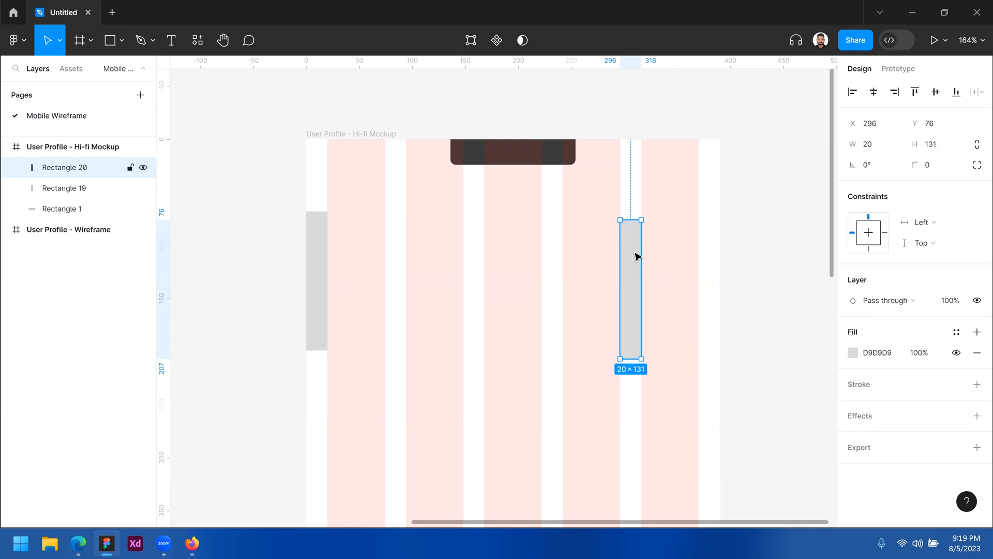
key(Delete)
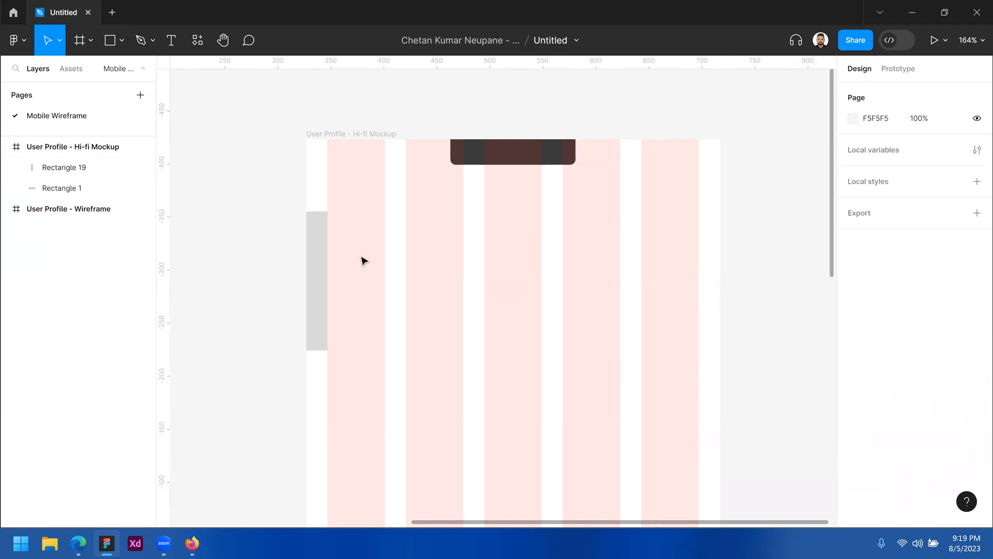
click(321, 267)
key(Delete)
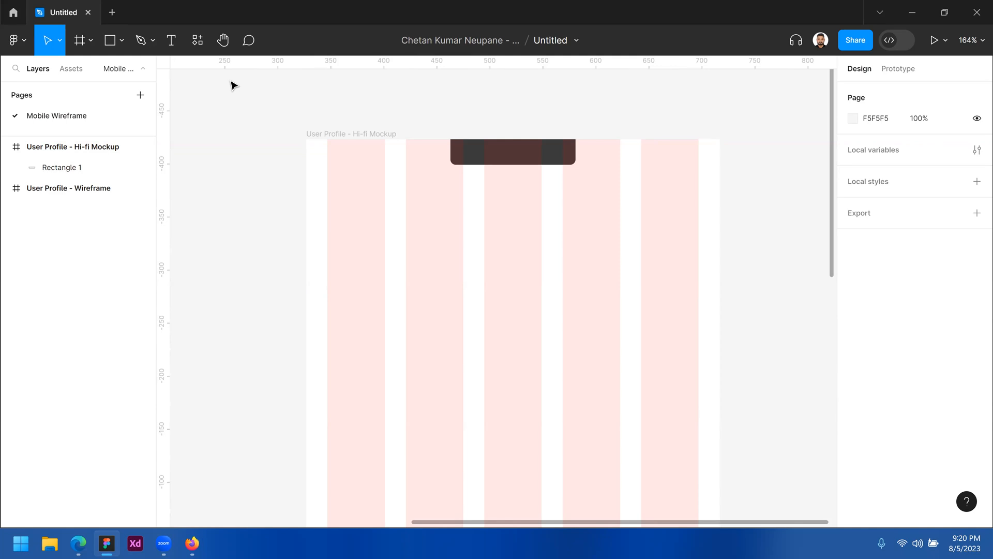
key(shift+r)
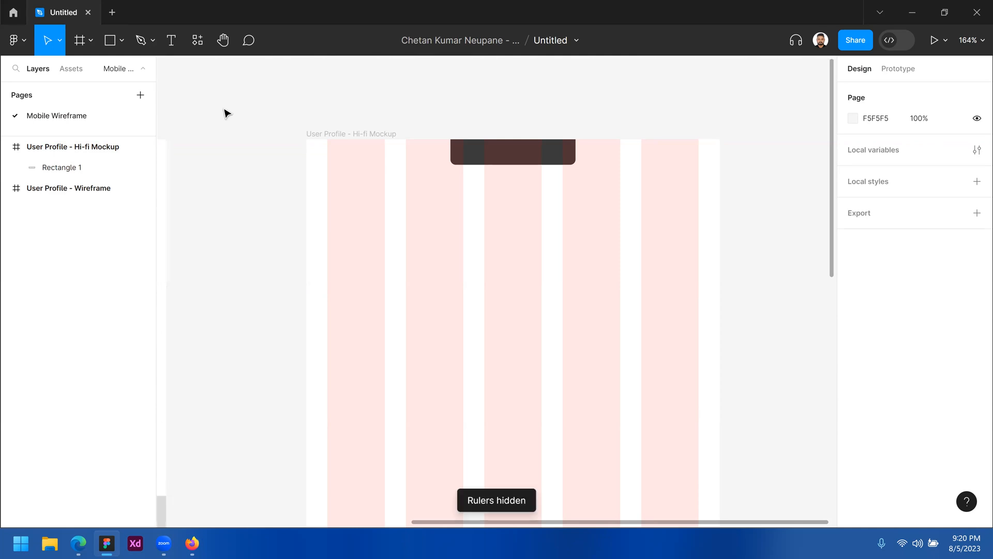
key(shift+r)
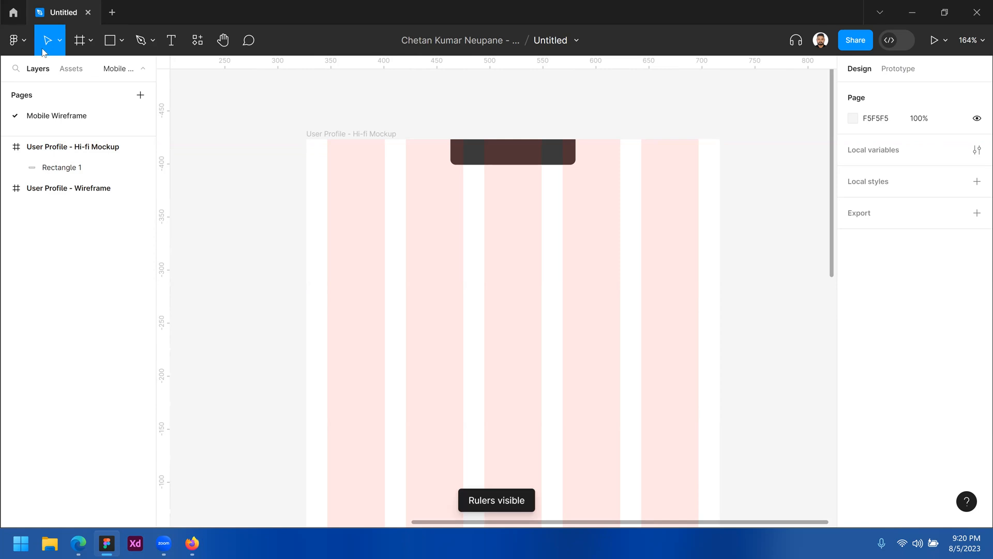
click(27, 44)
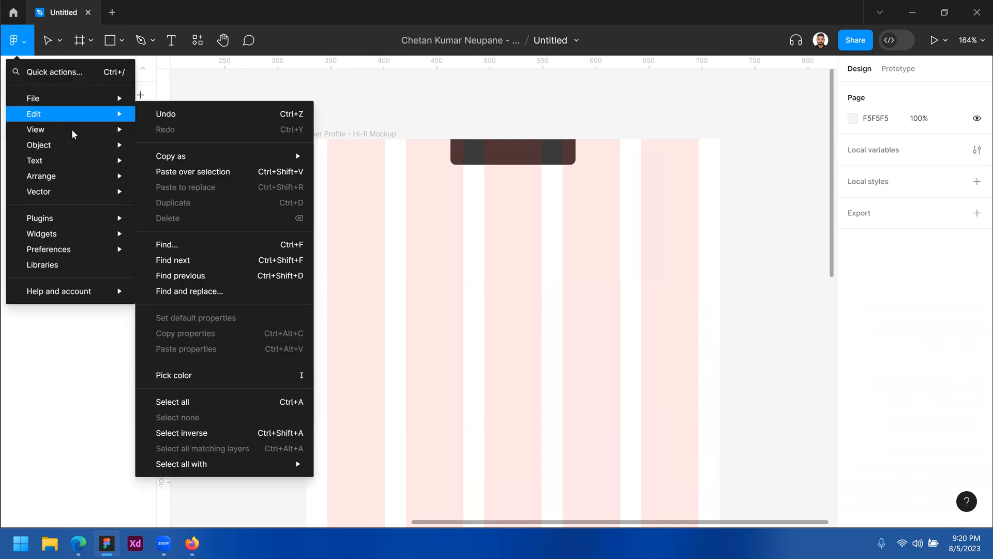
mouse_move(70, 130)
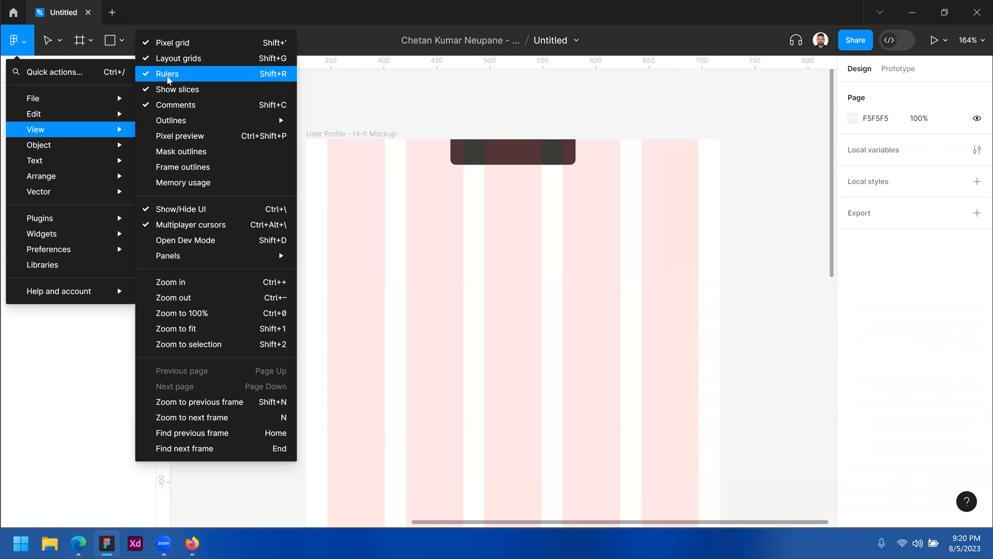
click(149, 80)
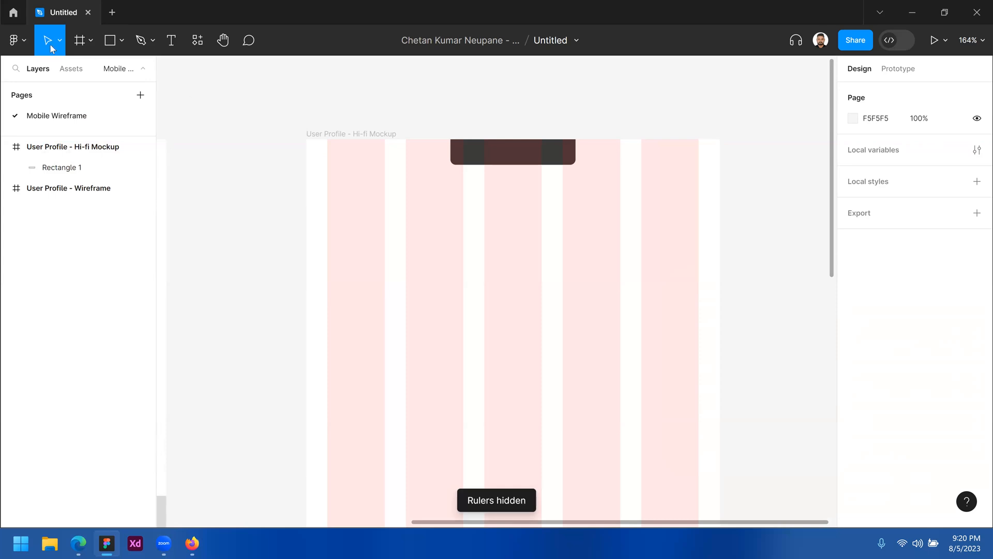
click(14, 40)
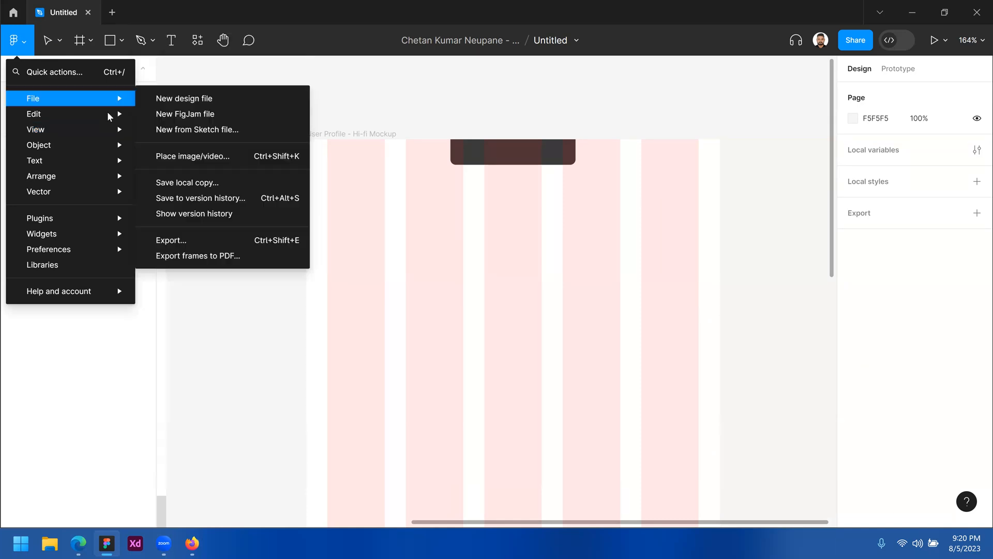
mouse_move(122, 133)
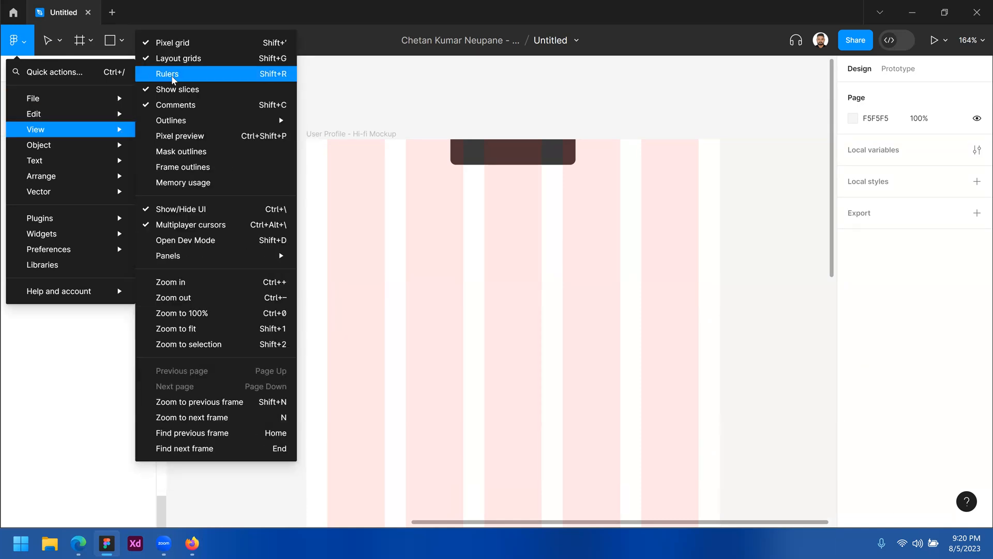
click(244, 79)
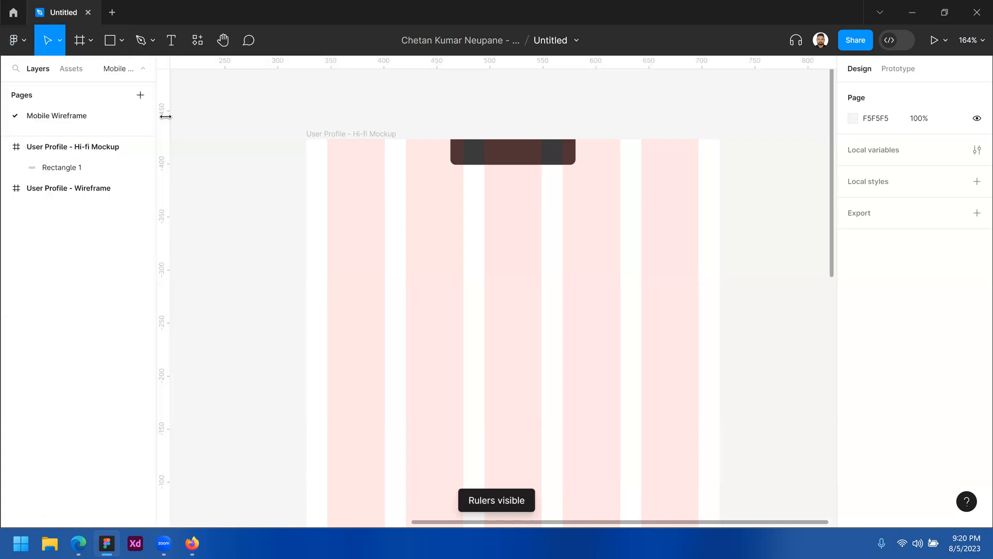
click(19, 40)
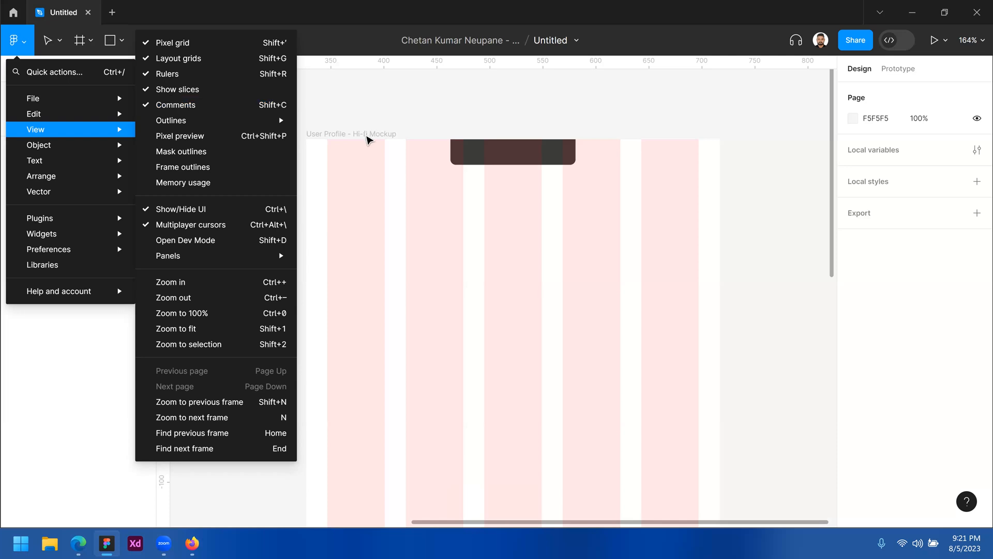
click(366, 140)
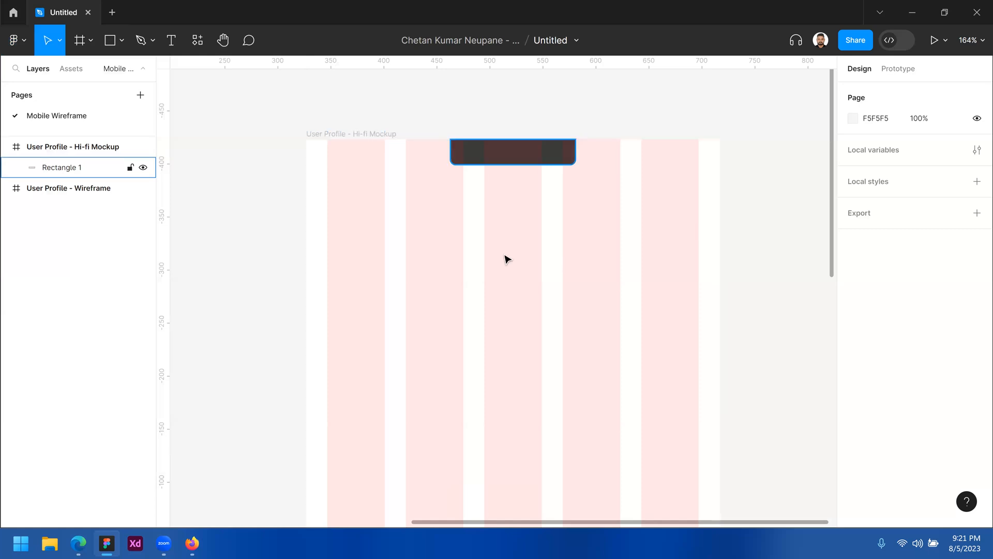
click(365, 134)
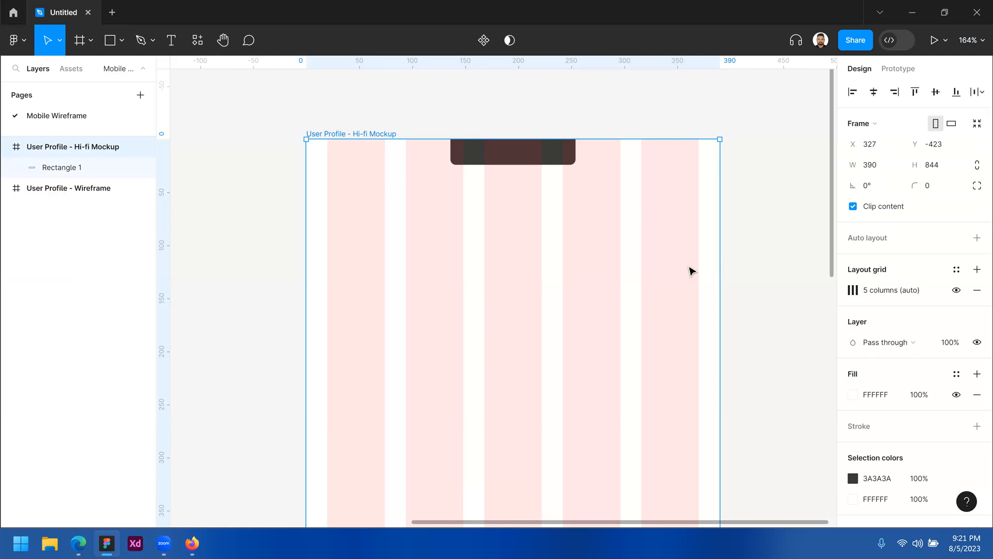
click(957, 290)
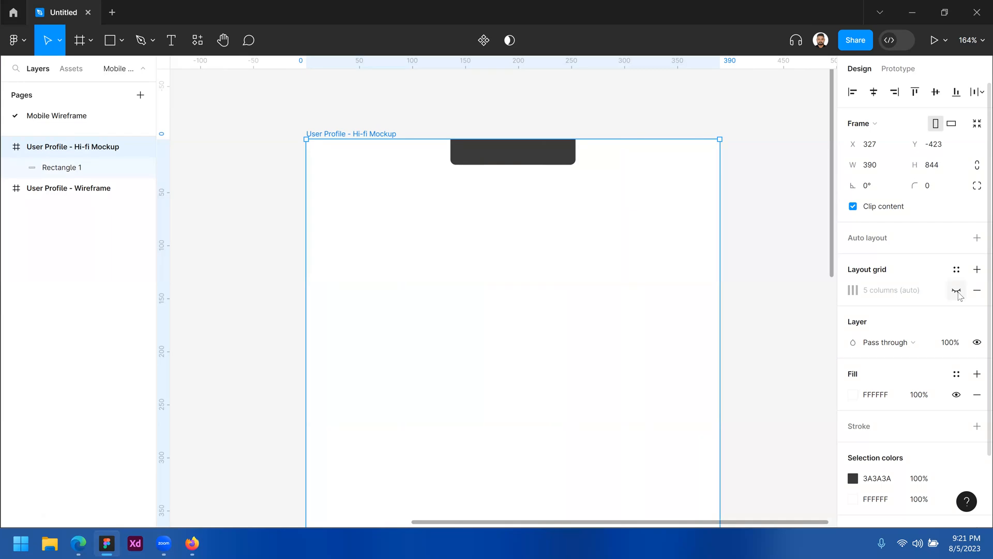
click(957, 290)
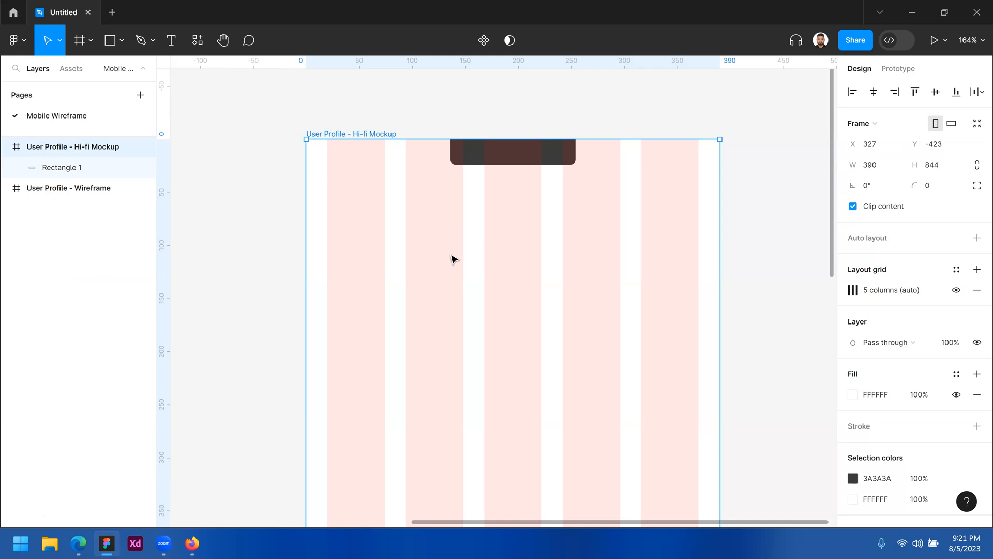
click(956, 291)
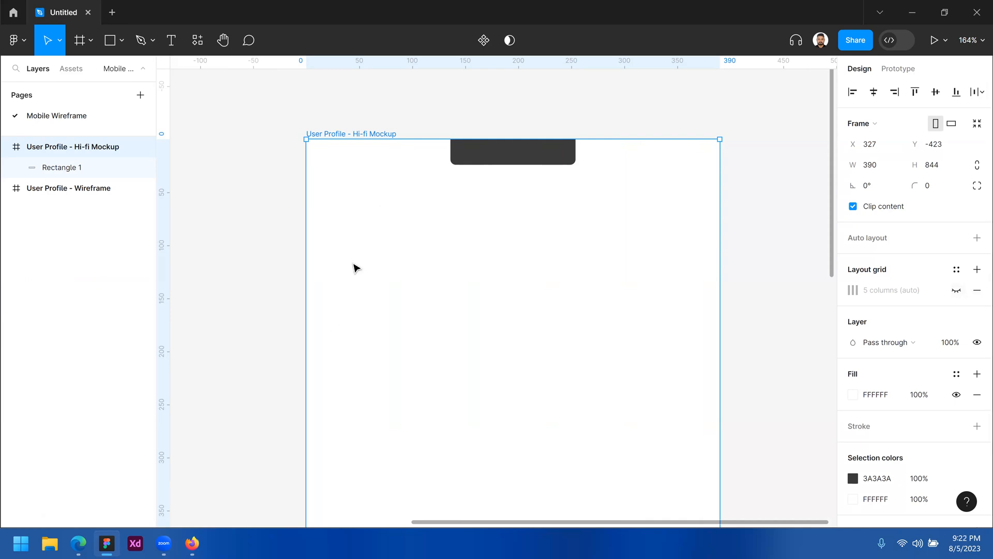
Show the column grid, place vertical guides at x 20 and x 370, then hide the grid
click(956, 291)
drag(165, 279, 327, 279)
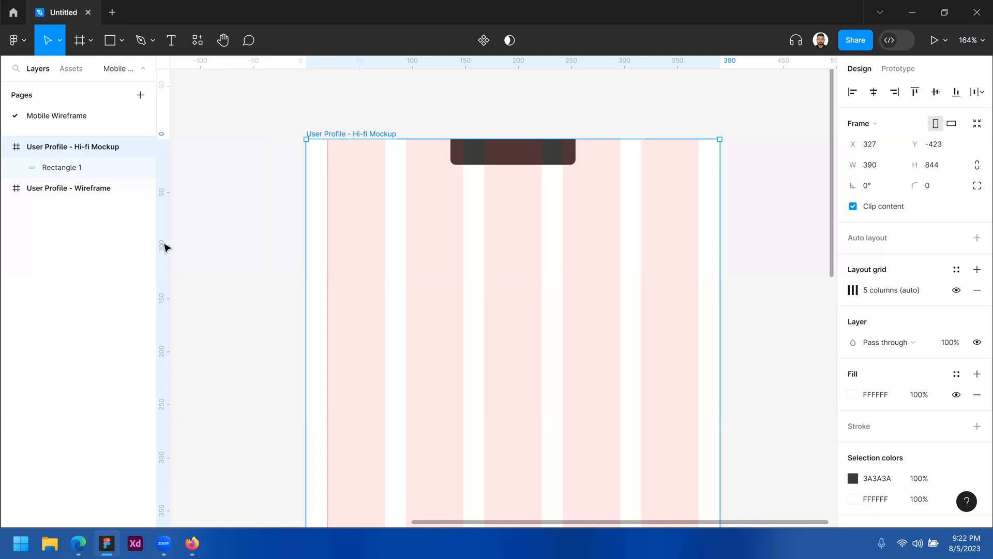
drag(162, 267, 699, 259)
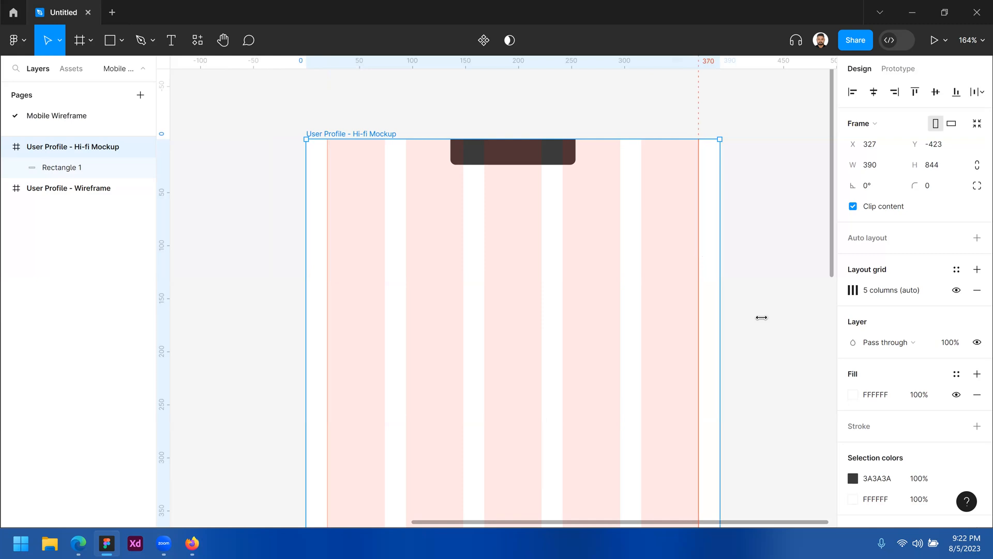
click(626, 282)
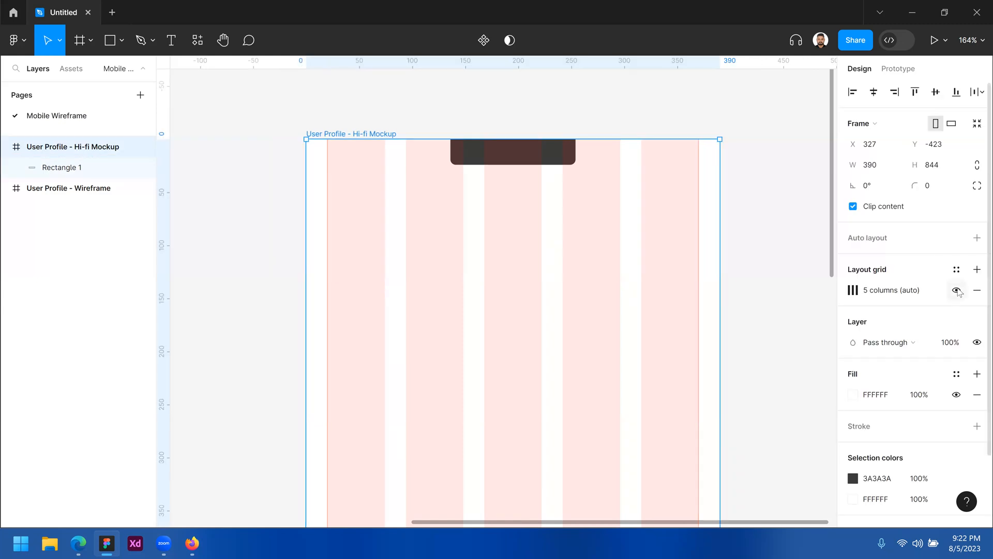
click(956, 290)
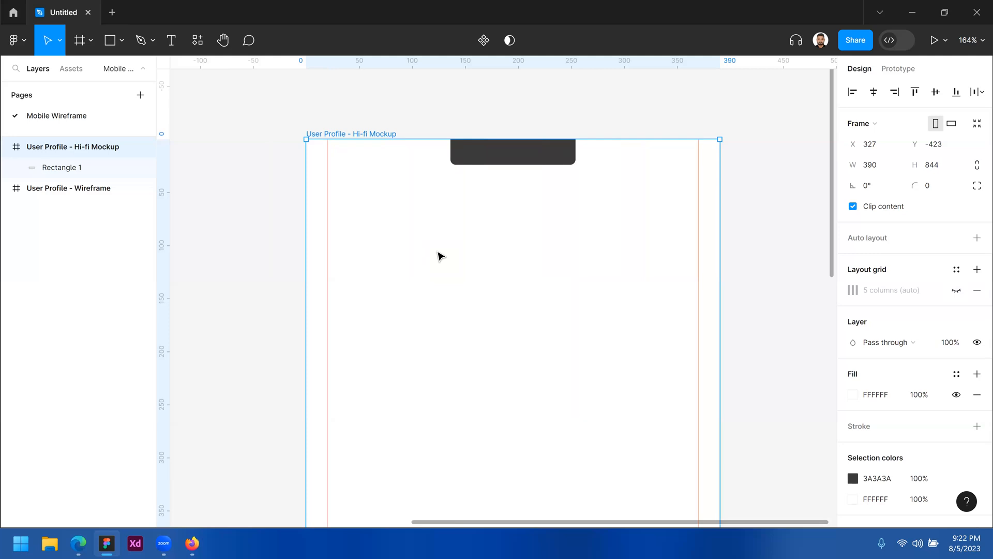
Zoom out and pan to the wireframe, then select its 63×21 top-left placeholder
alt+click(438, 249)
drag(413, 299, 559, 241)
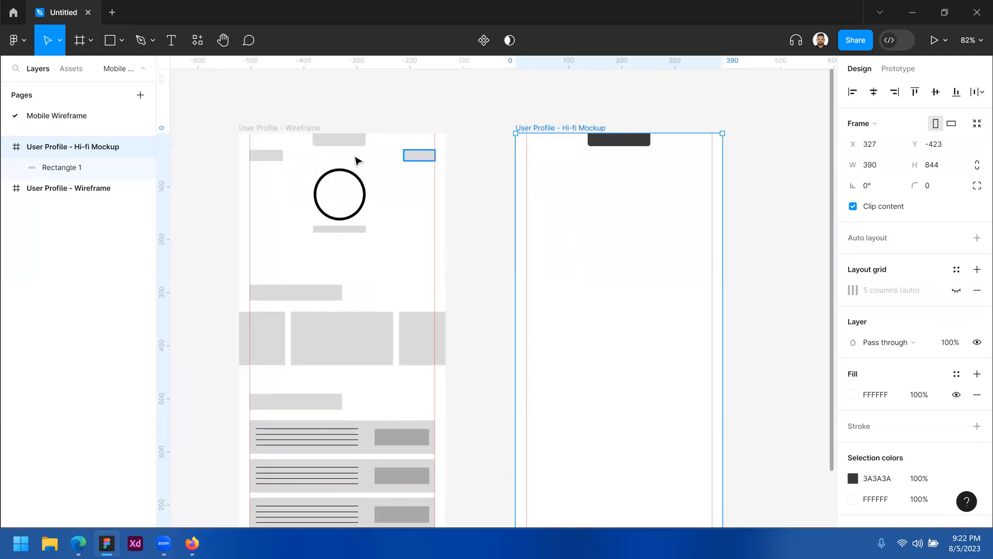
click(419, 156)
shift+click(274, 156)
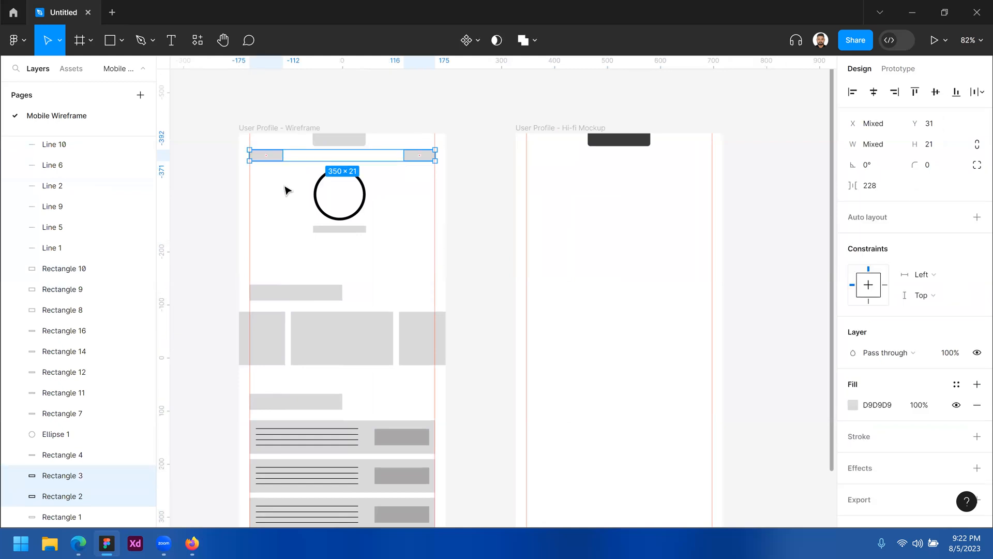
click(285, 190)
click(275, 155)
shift+click(419, 157)
click(413, 192)
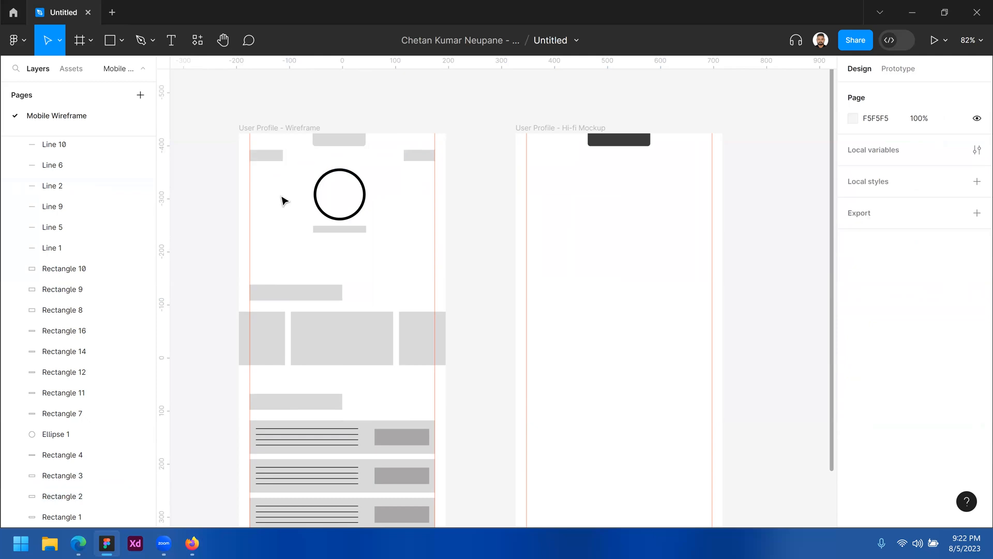
click(277, 158)
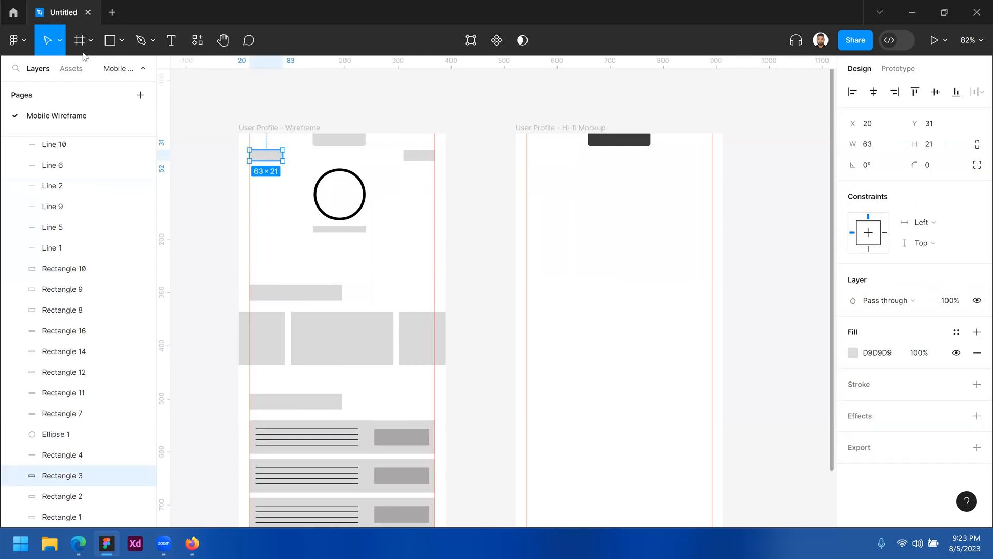
Draw an arrow with the Arrow tool at the Hi-fi Mockup's top-left, near X 20 Y 44
click(121, 40)
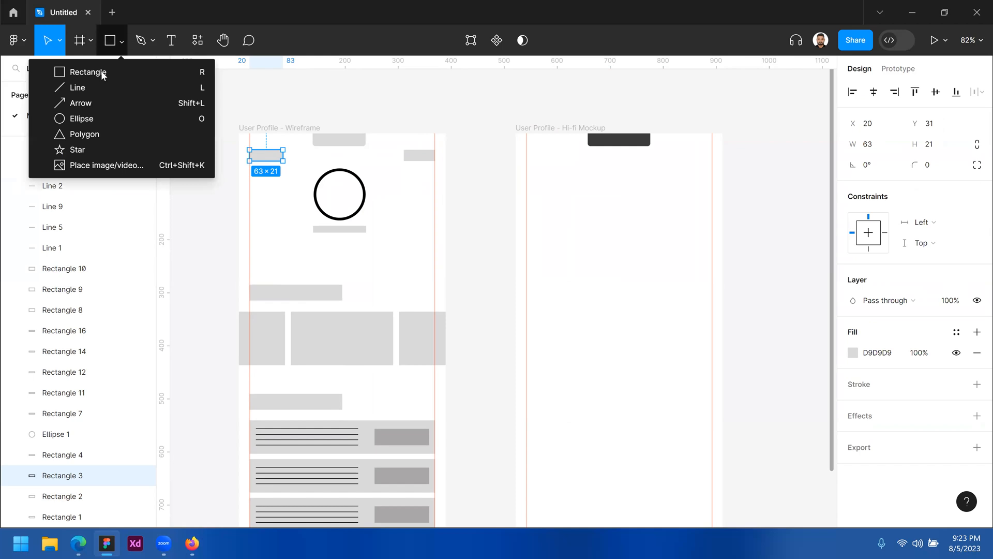
scroll(563, 169, up, 4)
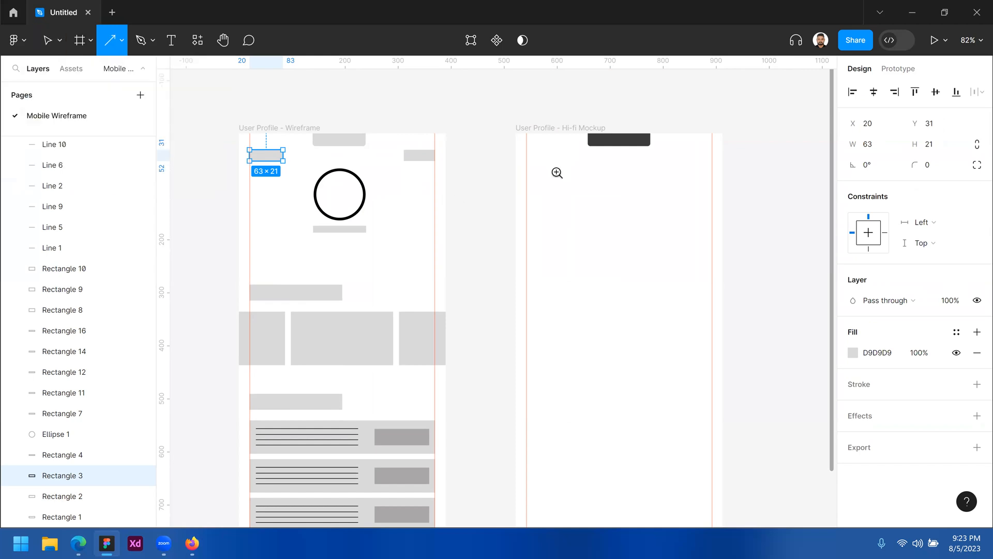
scroll(493, 205, down, 2)
drag(303, 228, 586, 200)
drag(435, 193, 410, 208)
drag(677, 222, 603, 224)
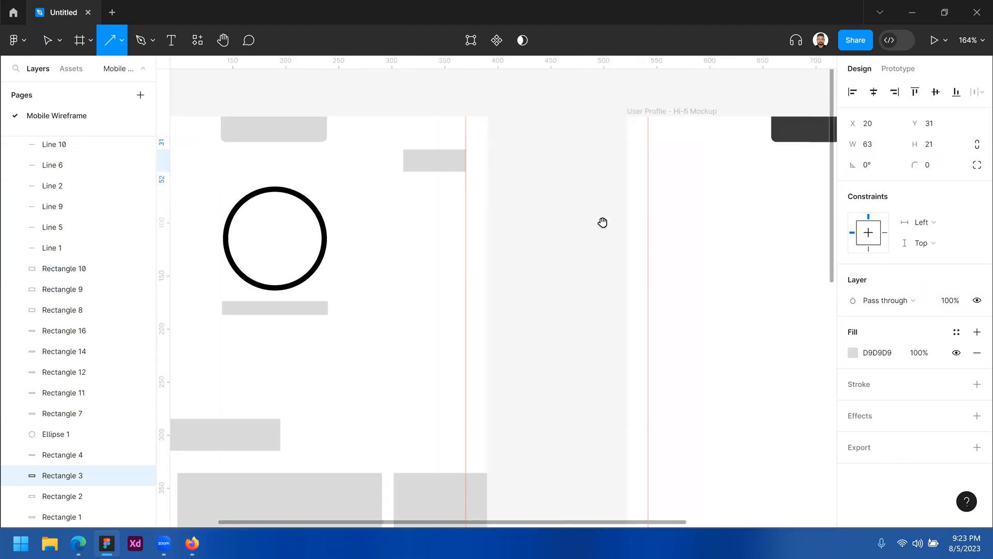
drag(791, 229, 672, 226)
drag(457, 214, 543, 216)
scroll(544, 215, down, 2)
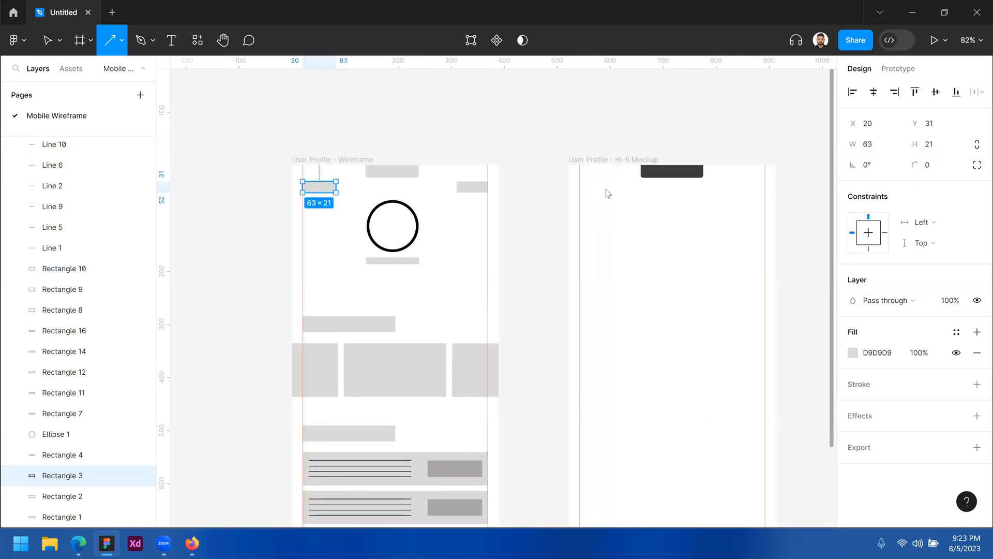
drag(579, 188, 606, 188)
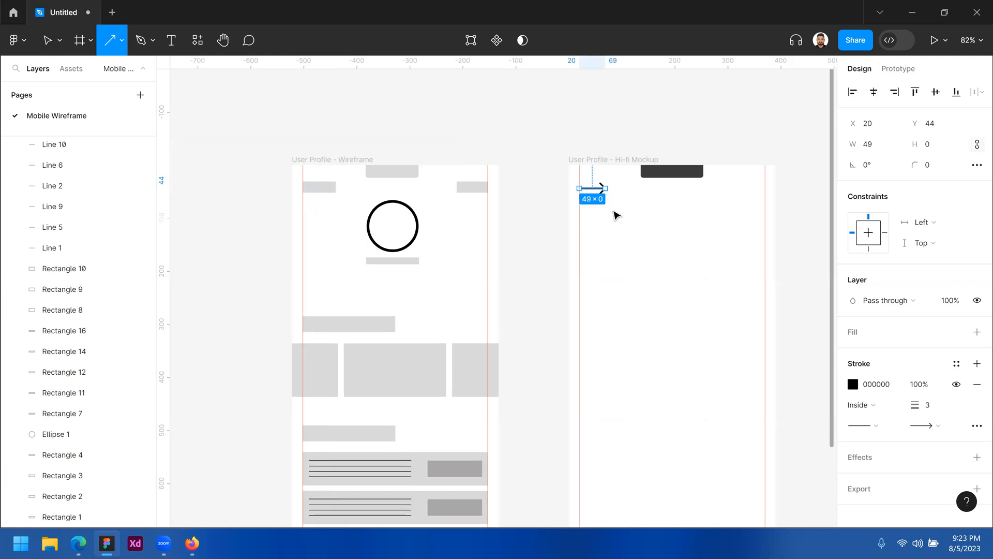
click(613, 201)
Try flipping and rotating the arrow to make it point left
key(z)
click(613, 201)
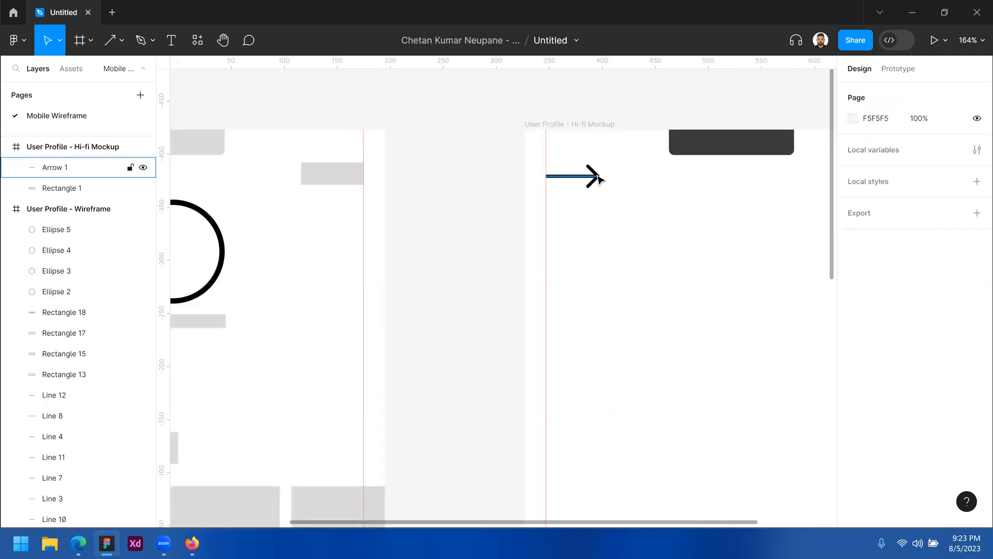
click(599, 175)
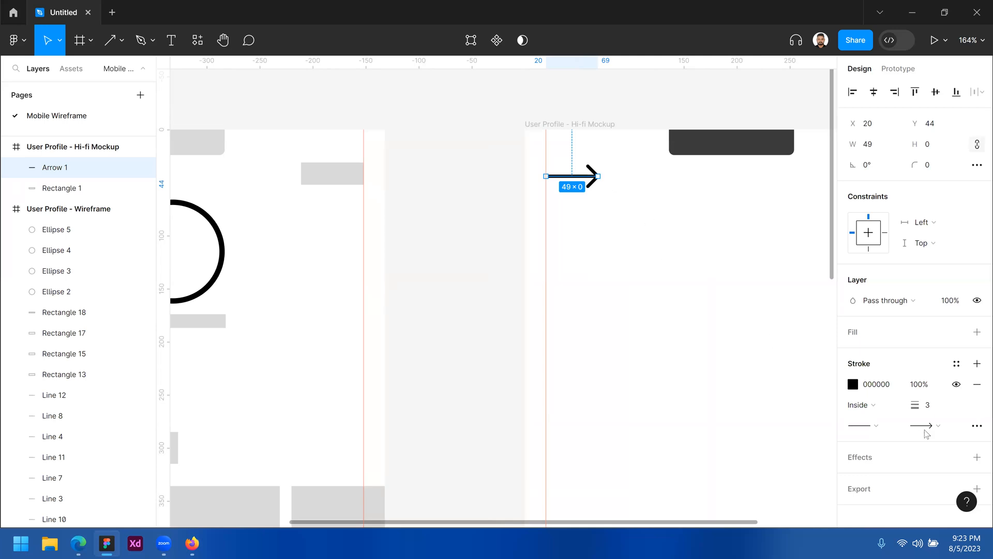
mouse_move(889, 429)
click(896, 426)
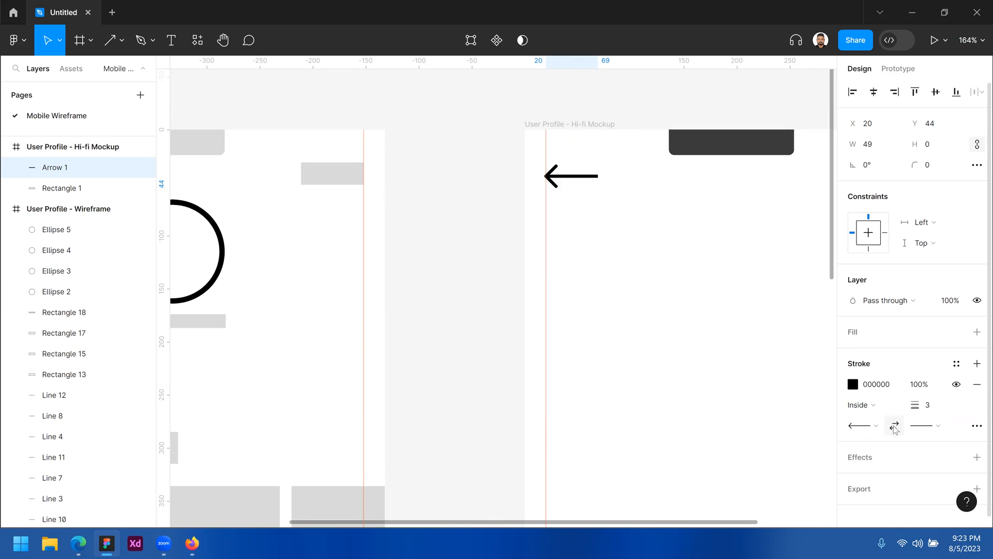
click(895, 427)
click(895, 426)
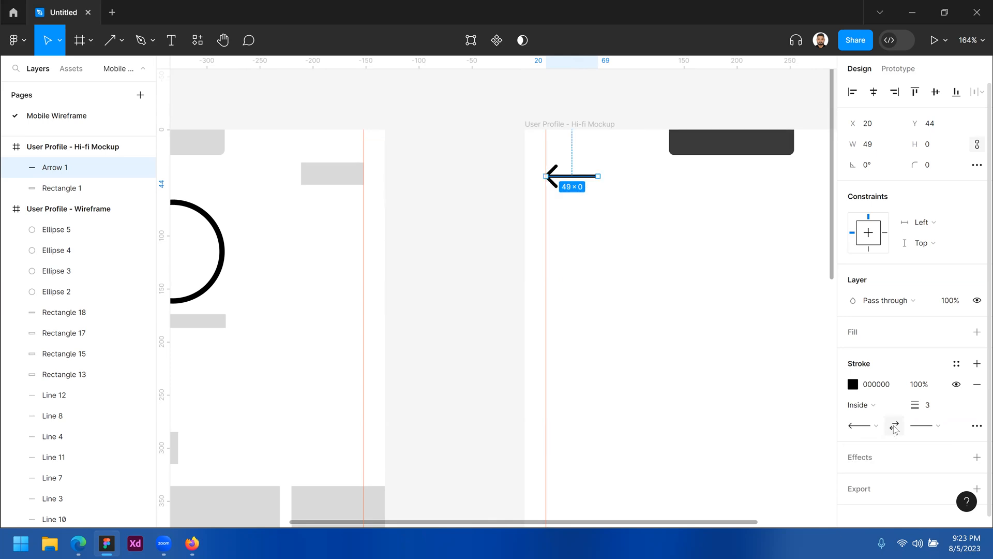
click(895, 426)
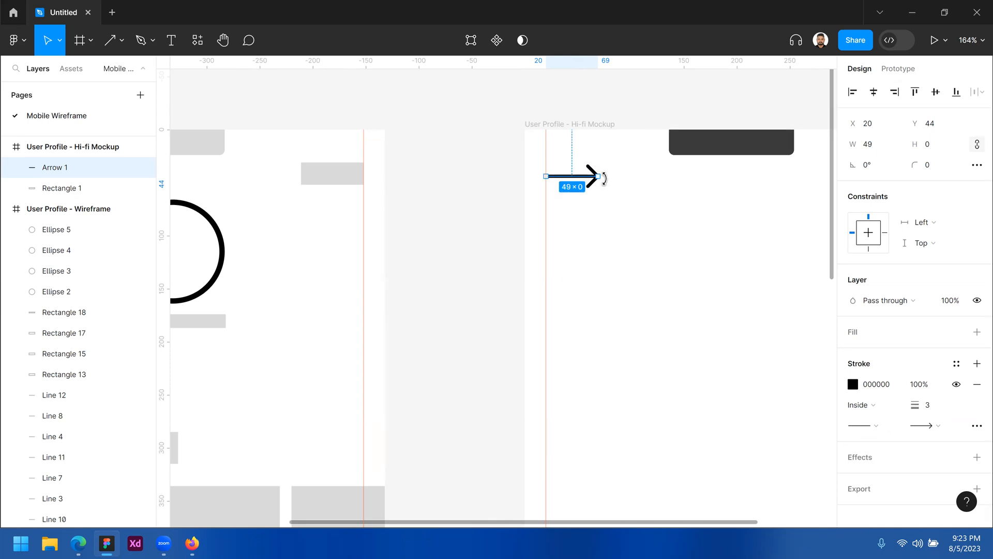
drag(604, 178, 531, 183)
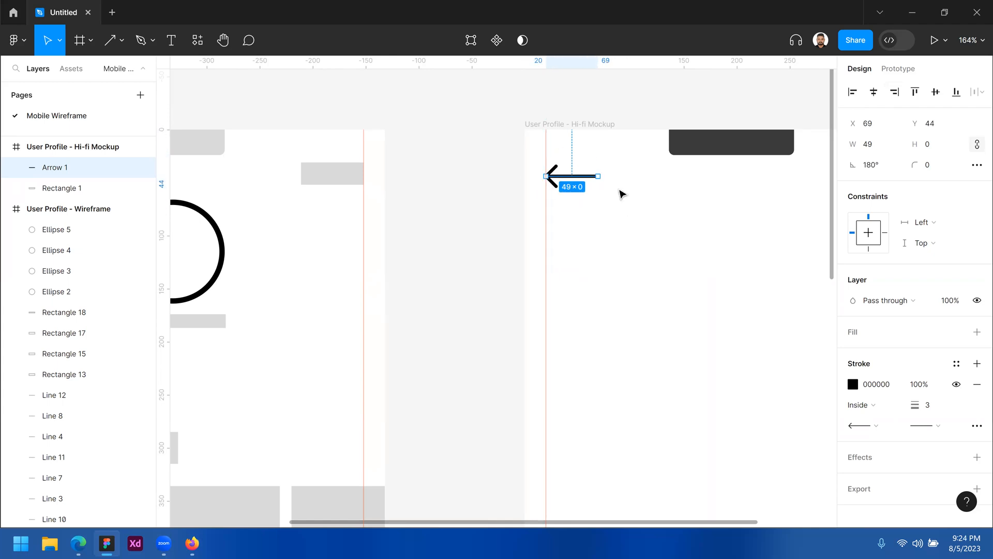
drag(604, 180, 540, 176)
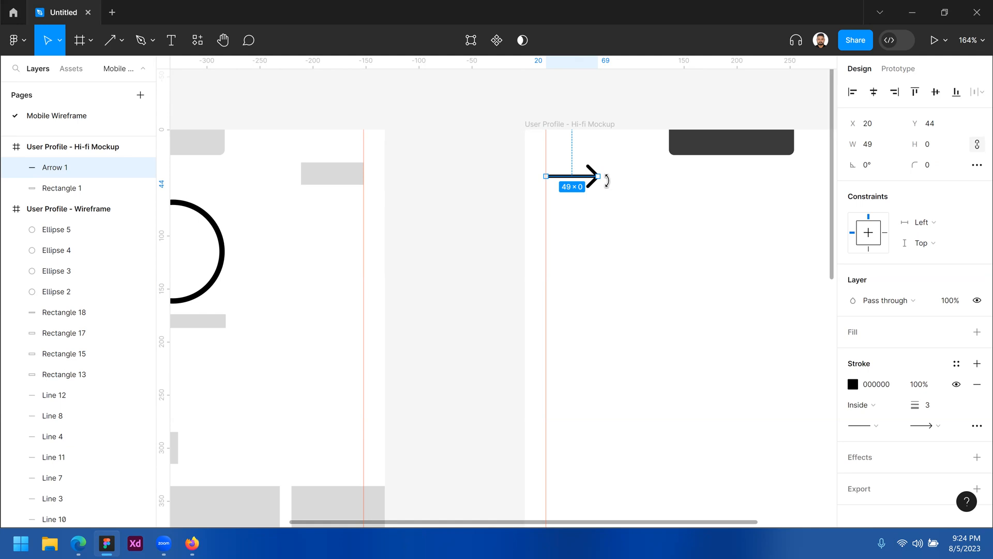
mouse_move(607, 181)
mouse_down()
mouse_move(603, 204)
mouse_move(576, 219)
mouse_move(559, 217)
mouse_move(532, 176)
mouse_move(579, 201)
mouse_move(602, 171)
mouse_move(595, 199)
mouse_move(564, 211)
mouse_move(548, 175)
mouse_move(590, 185)
mouse_move(618, 178)
mouse_up()
click(642, 220)
click(584, 177)
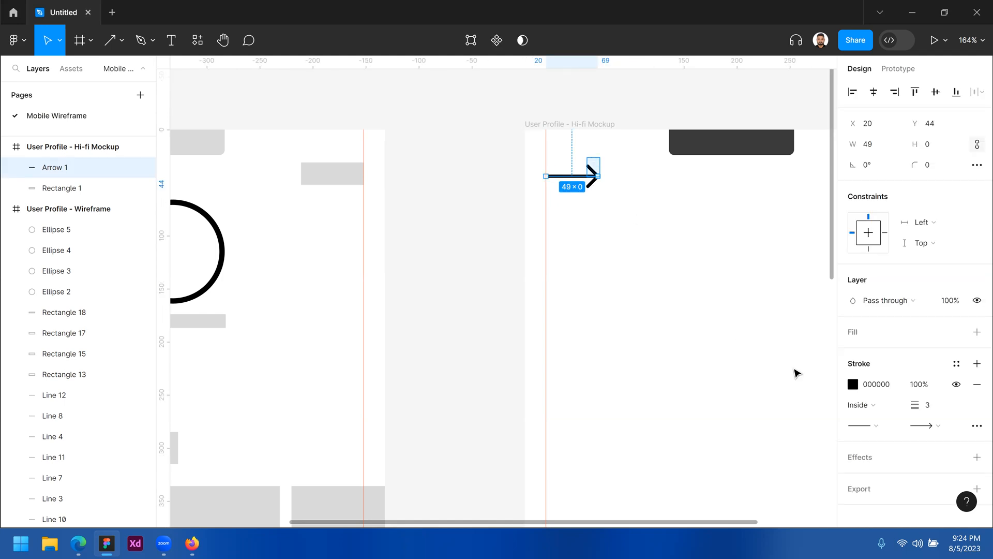
Give the arrow a Line arrow start cap and no end cap, and shorten it to 35
click(894, 427)
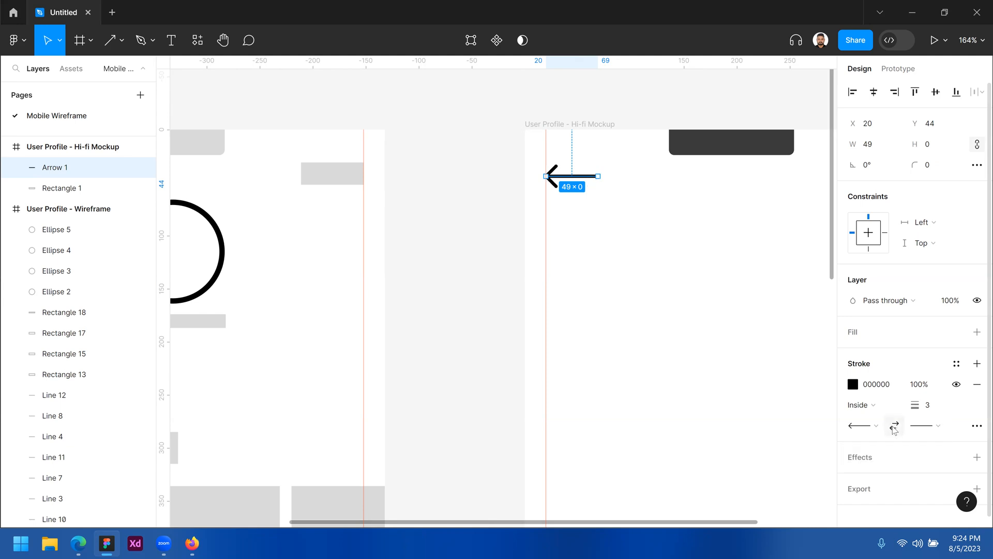
click(895, 427)
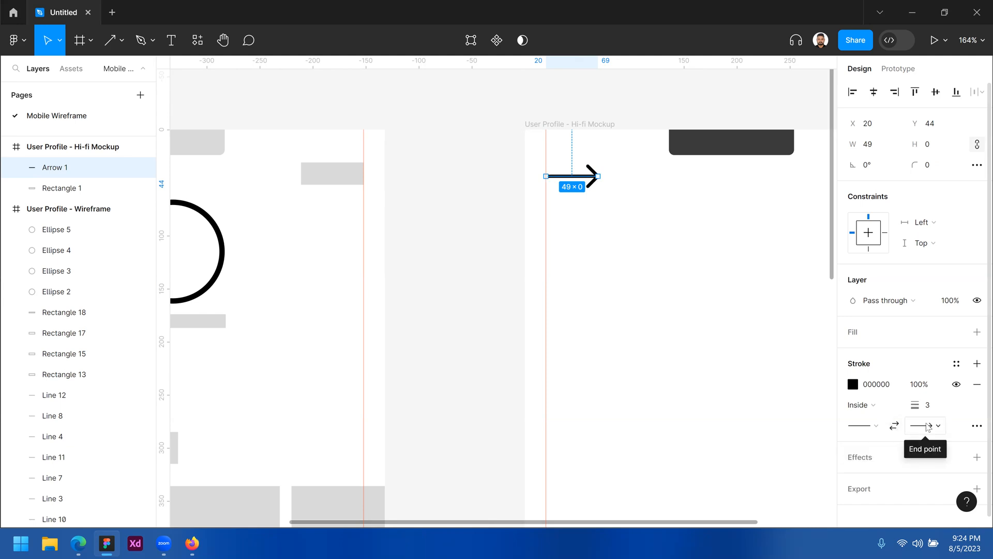
click(925, 426)
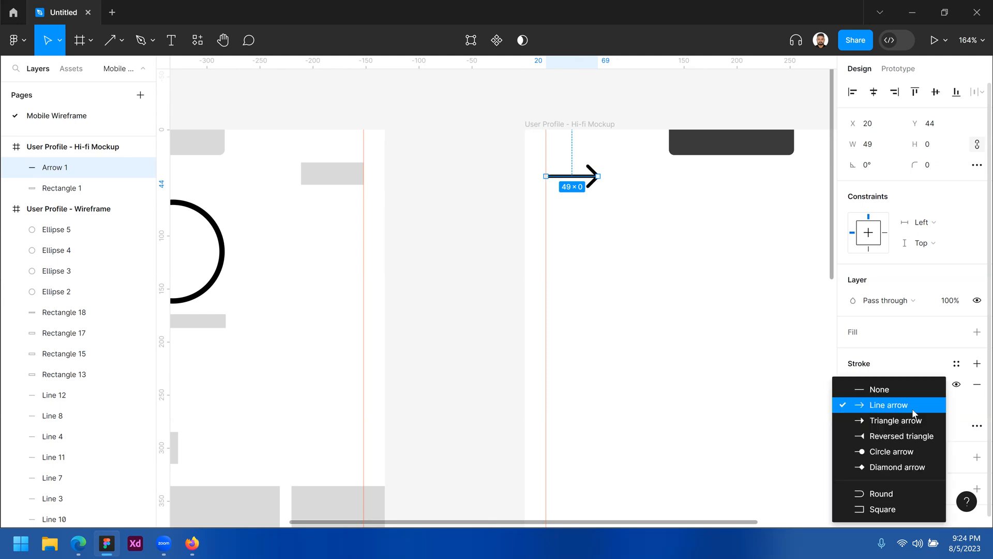
click(885, 393)
click(874, 424)
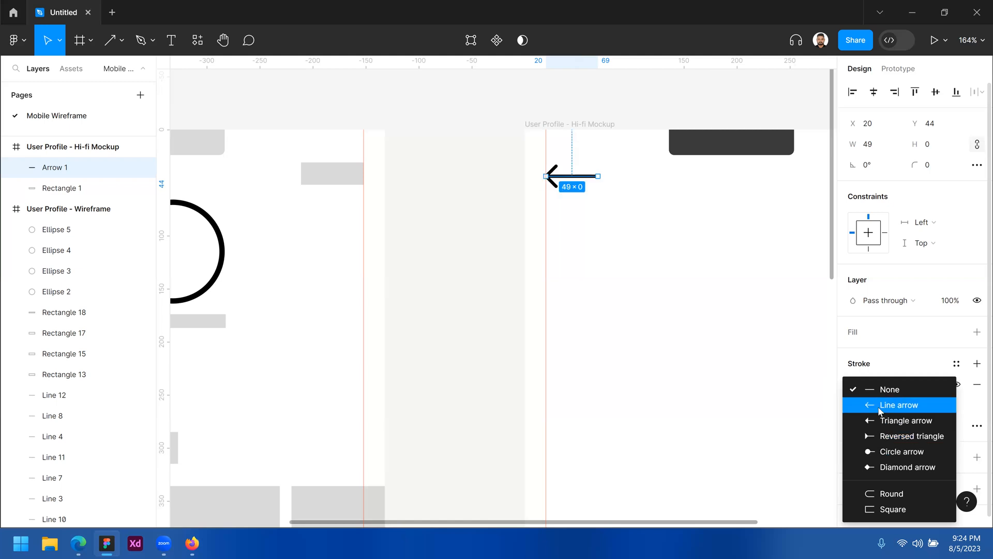
click(880, 406)
click(651, 291)
drag(545, 228, 441, 186)
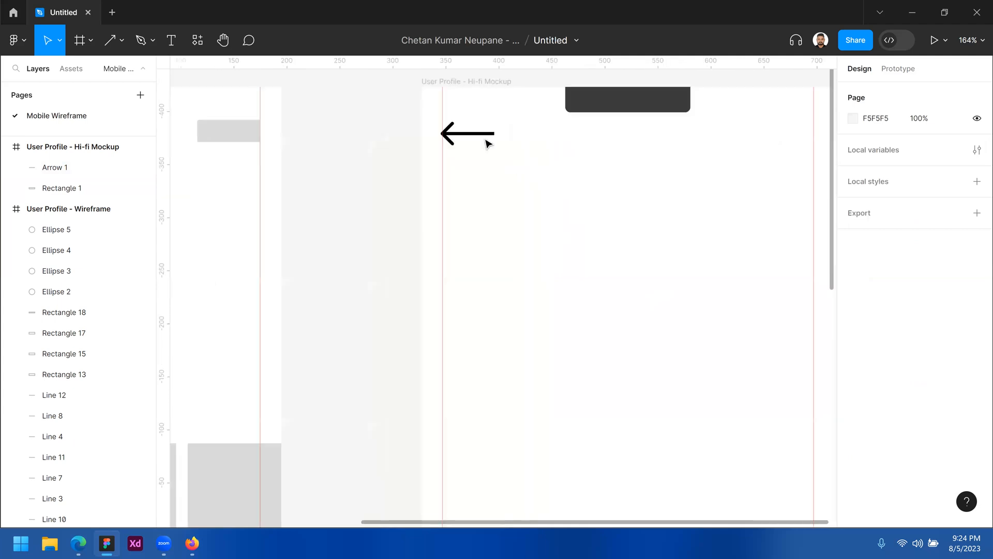
click(491, 134)
drag(495, 133, 480, 133)
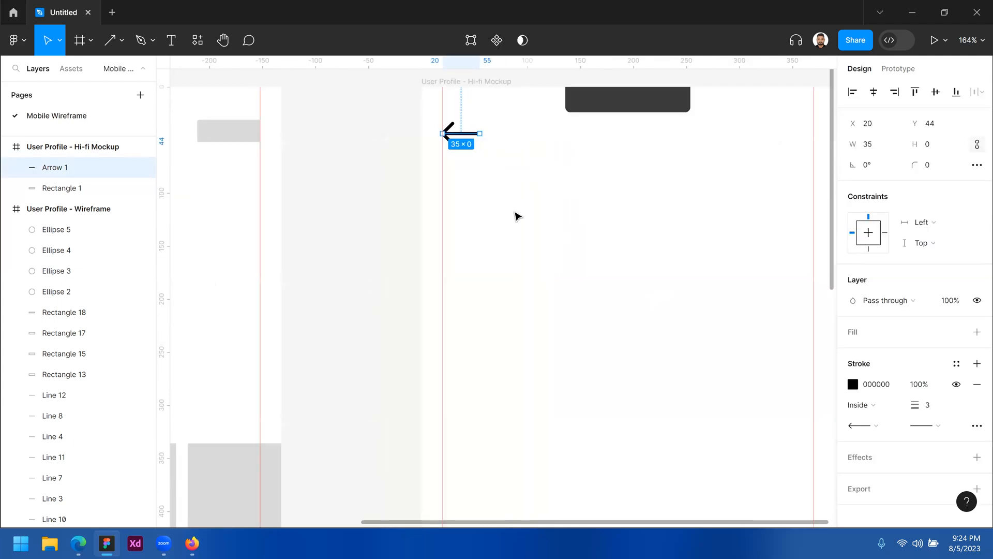
Set the back arrow's stroke weight to 2
click(509, 184)
click(458, 134)
click(936, 411)
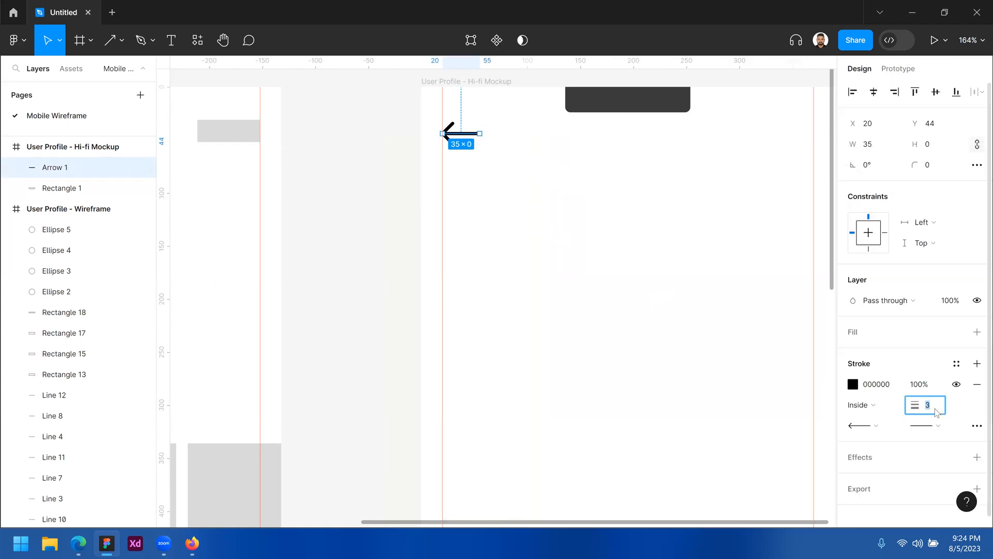
key(Down)
key(Down)
key(Down)
key(Up)
key(Up)
key(Up)
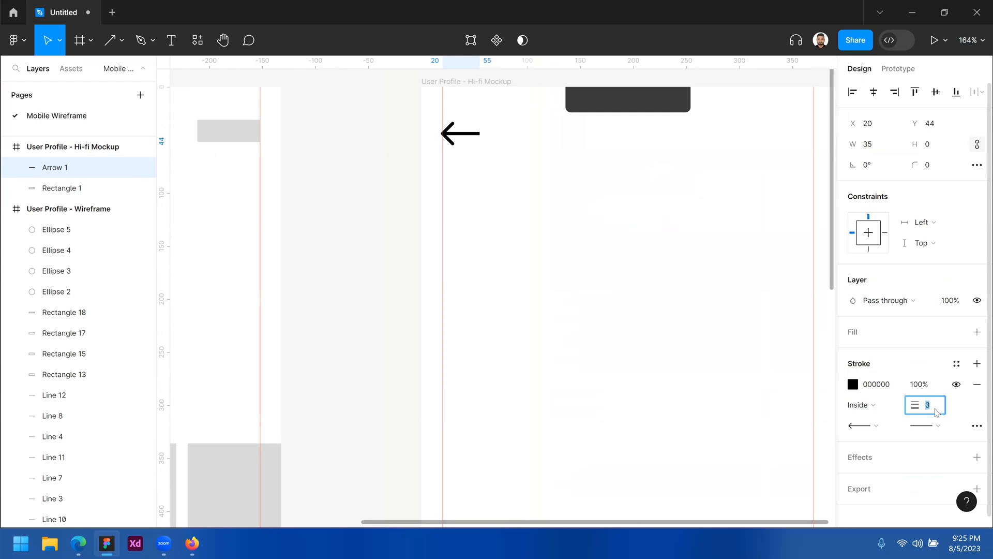
key(Down)
key(Up)
key(Down)
Change the arrow's stroke colour to grey 636369
click(853, 386)
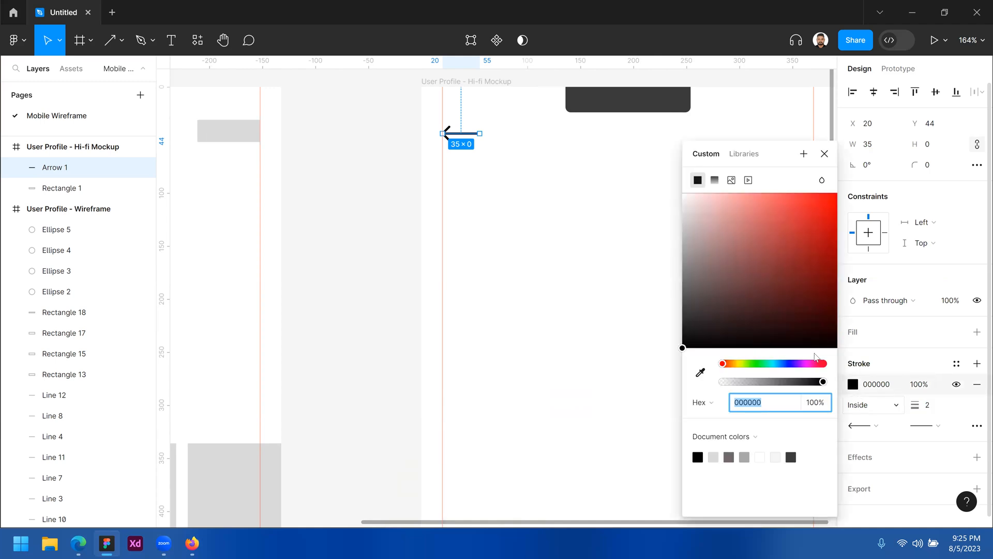
mouse_move(790, 261)
mouse_down()
mouse_move(791, 240)
mouse_move(808, 228)
mouse_move(767, 297)
mouse_move(703, 320)
mouse_move(690, 251)
mouse_move(730, 321)
mouse_up()
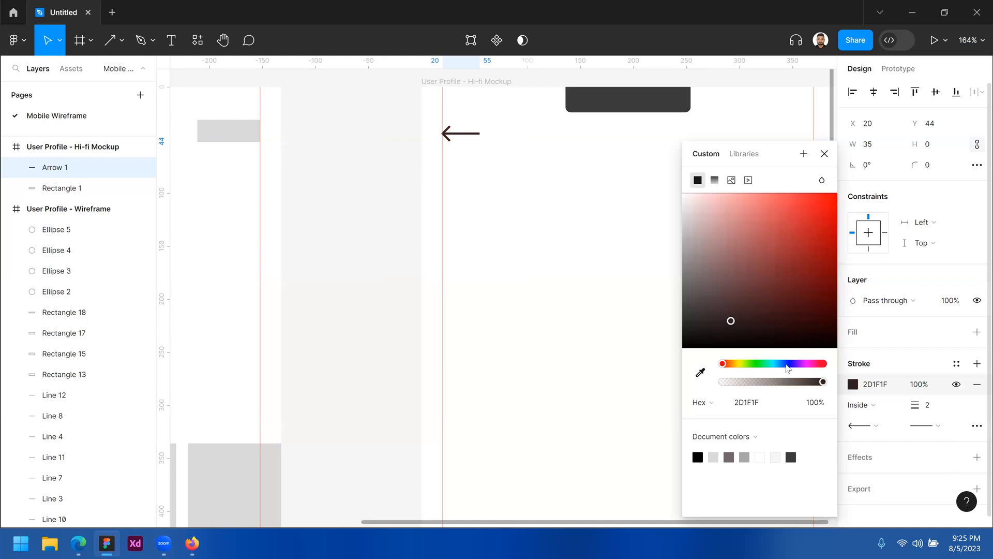
click(787, 363)
mouse_move(793, 294)
mouse_down()
mouse_move(826, 213)
mouse_move(830, 315)
mouse_move(704, 324)
mouse_up()
click(692, 285)
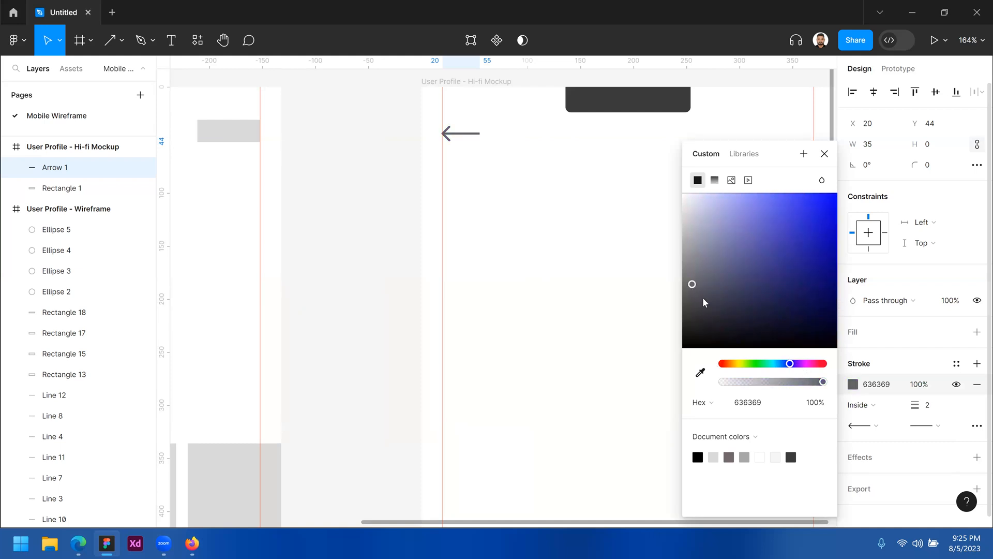
click(824, 155)
scroll(892, 430, down, 1)
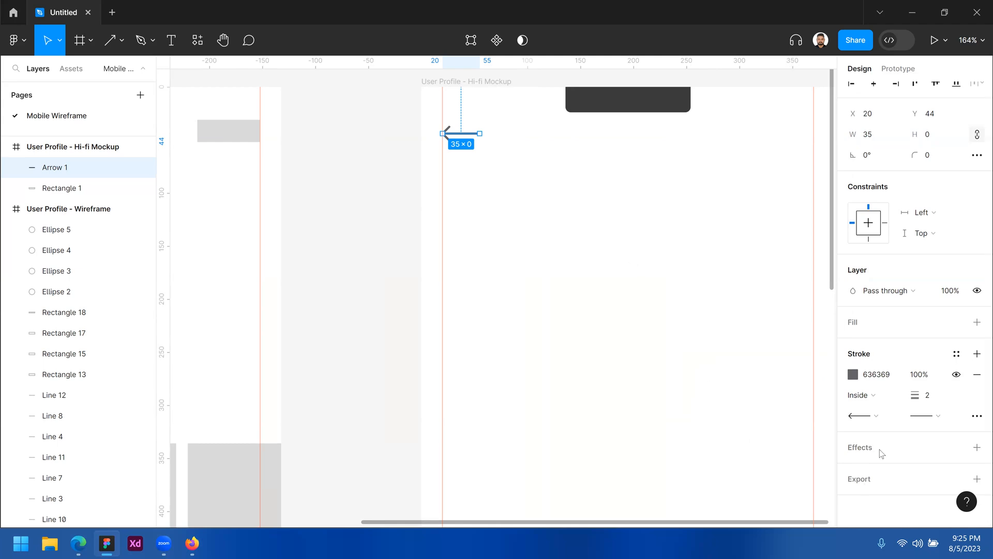
drag(469, 151, 487, 124)
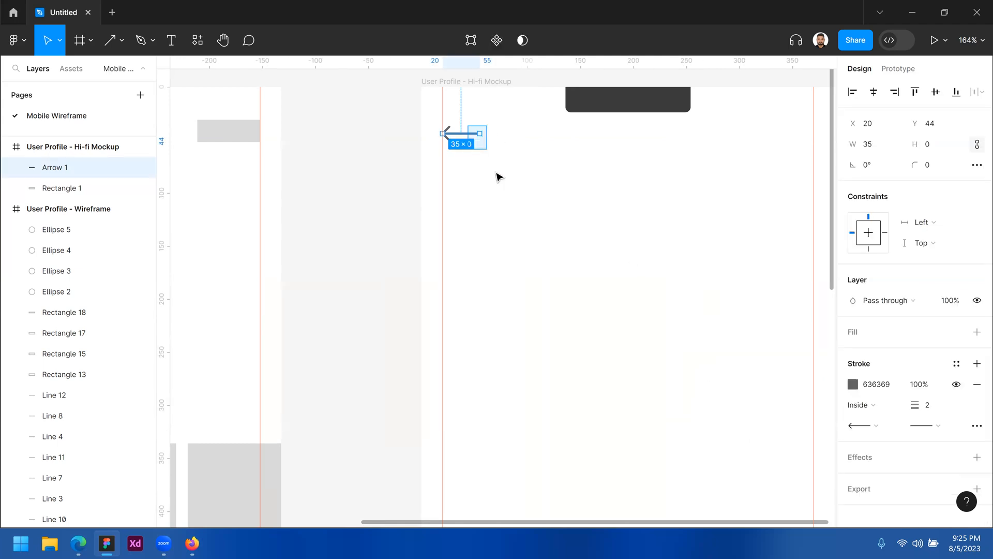
click(550, 209)
drag(524, 216, 605, 185)
scroll(606, 184, left, 3)
ctrl+alt+click(606, 184)
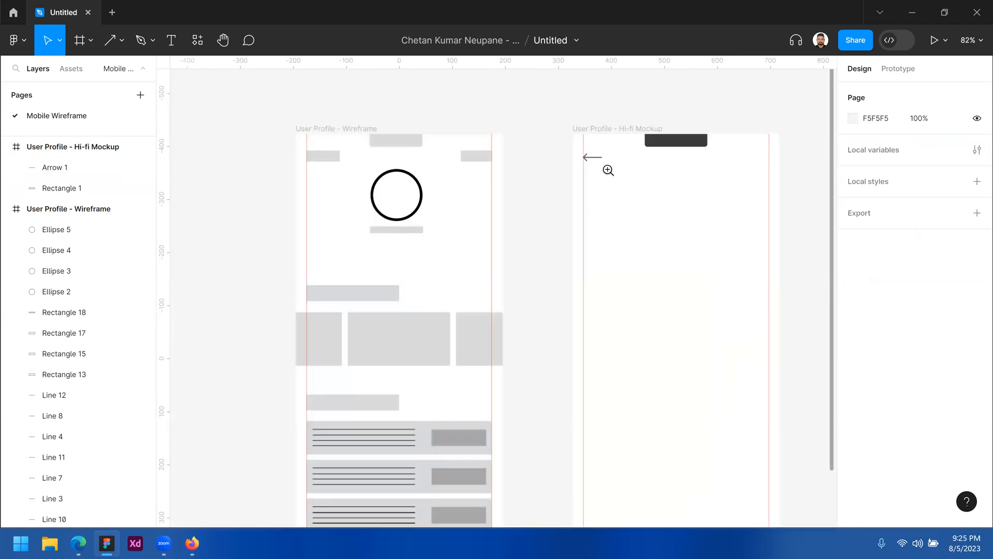
ctrl+click(603, 160)
ctrl+click(602, 159)
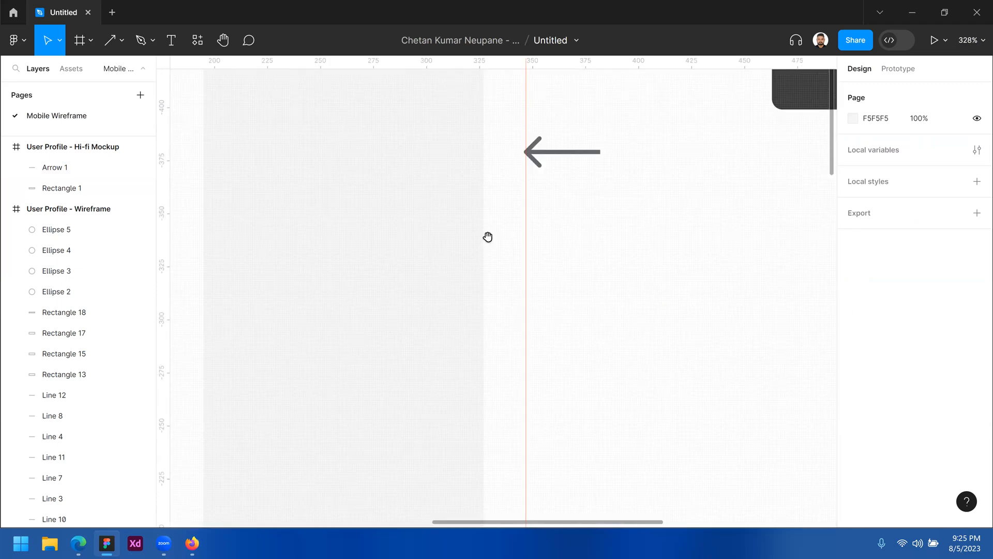
scroll(480, 221, down, 1)
scroll(521, 198, left, 4)
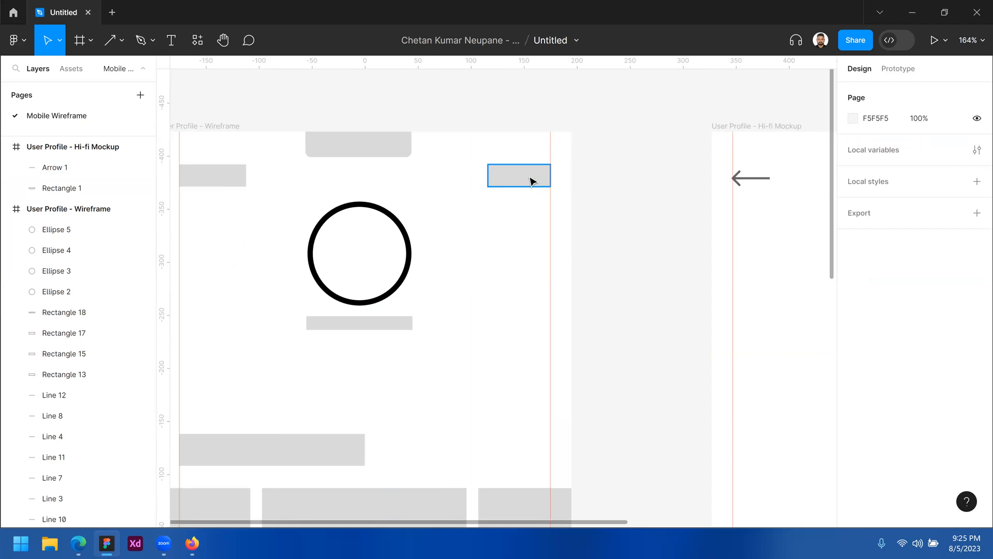
scroll(521, 228, right, 5)
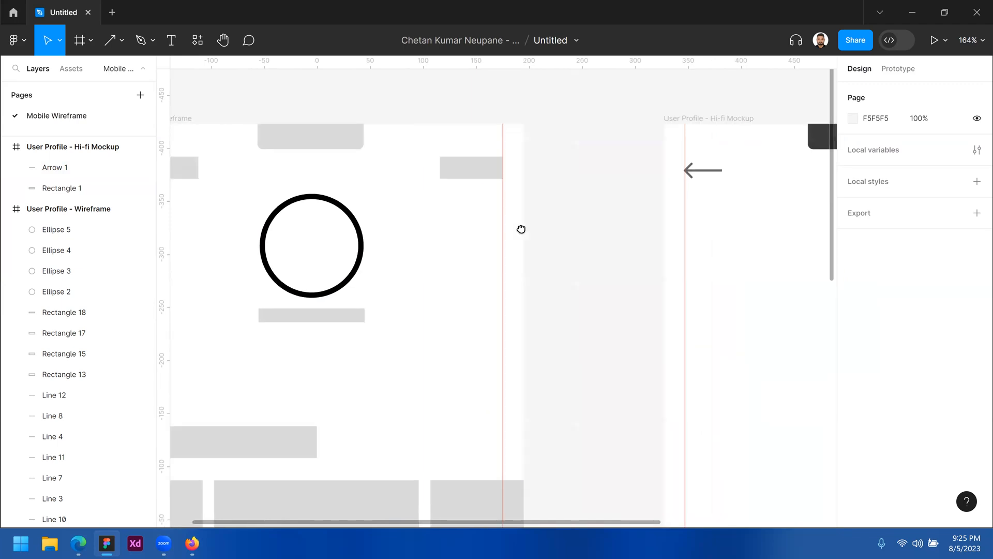
scroll(576, 243, down, 1)
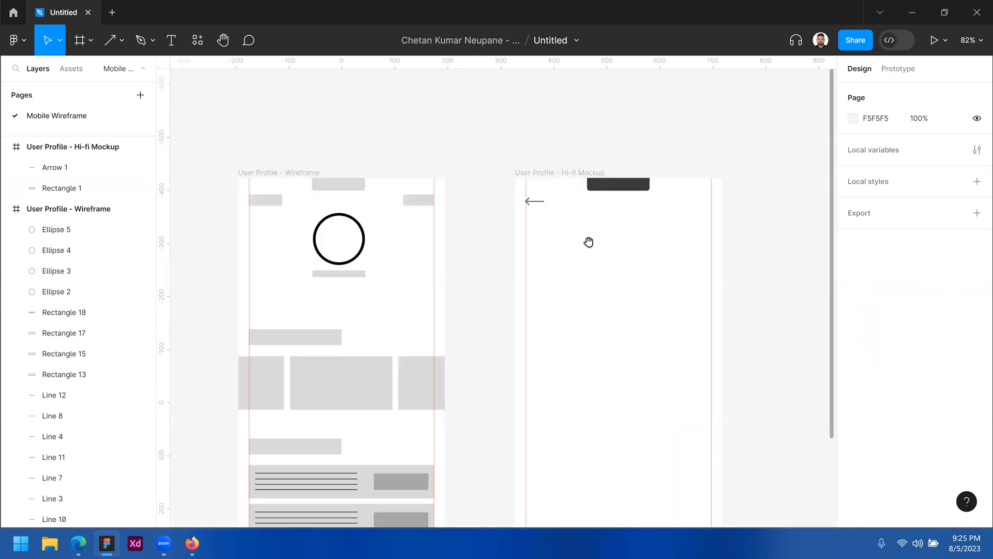
scroll(589, 241, up, 1)
drag(574, 241, 543, 238)
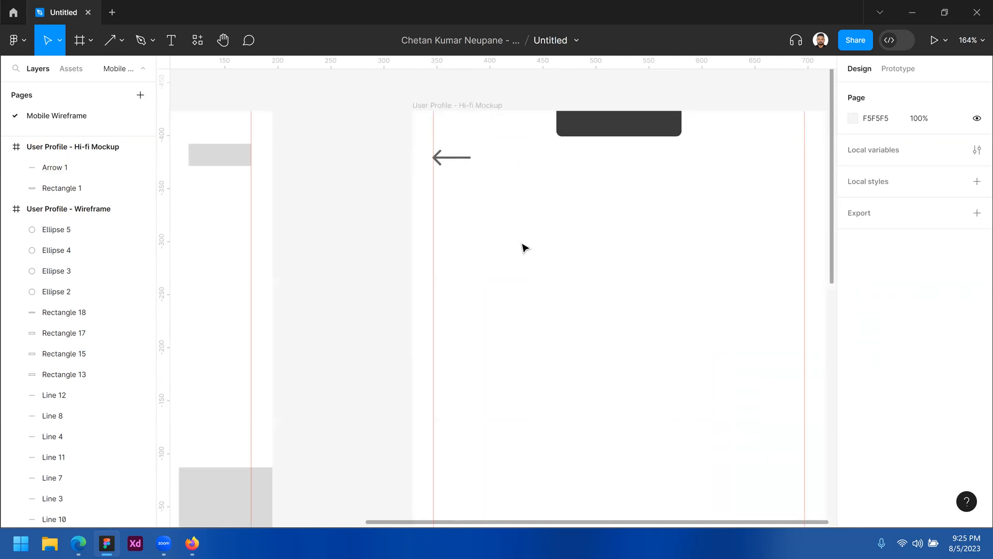
drag(488, 257, 592, 250)
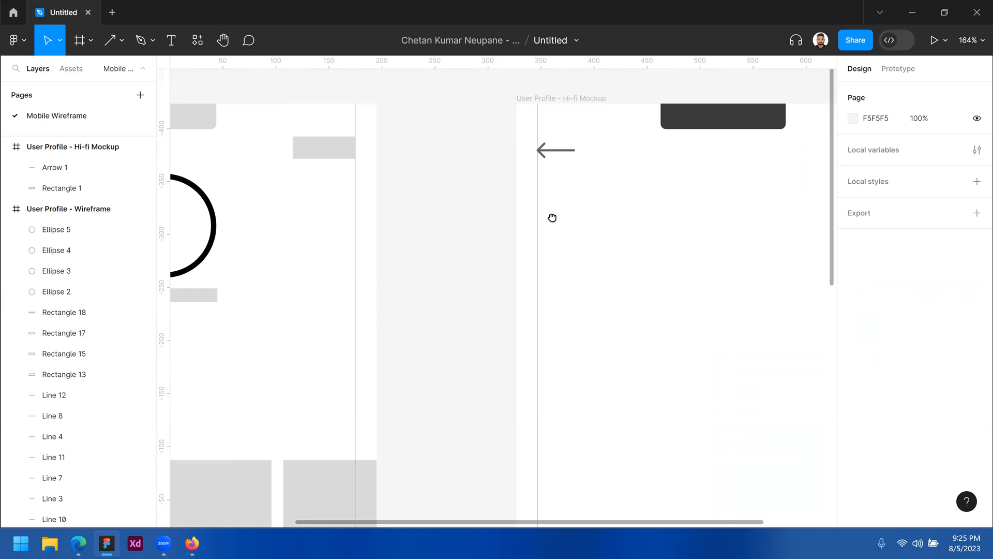
scroll(552, 218, right, 4)
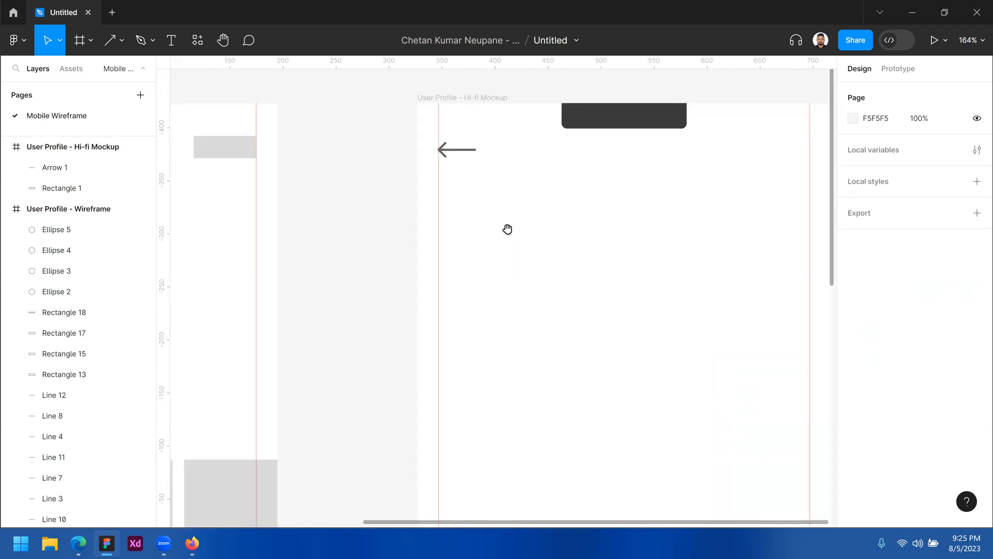
Type a 'Help' label at the mockup's top right and drag it level with the back arrow
click(171, 41)
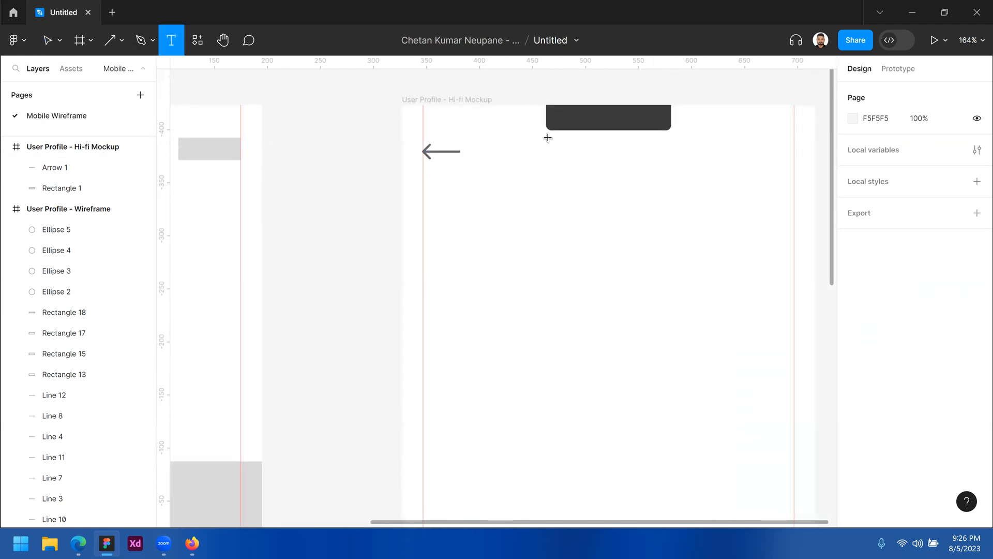
click(732, 159)
text(He)
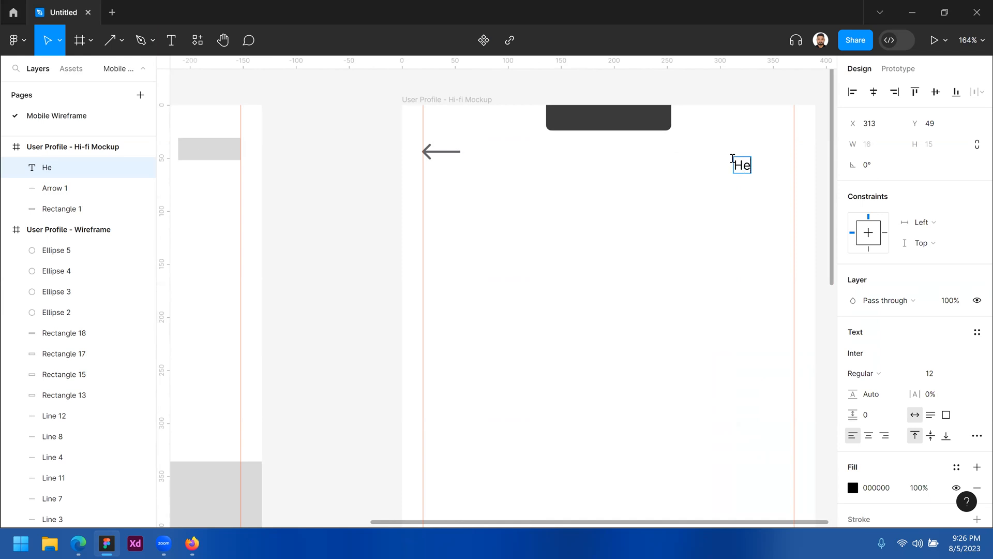
text(lp)
key(Escape)
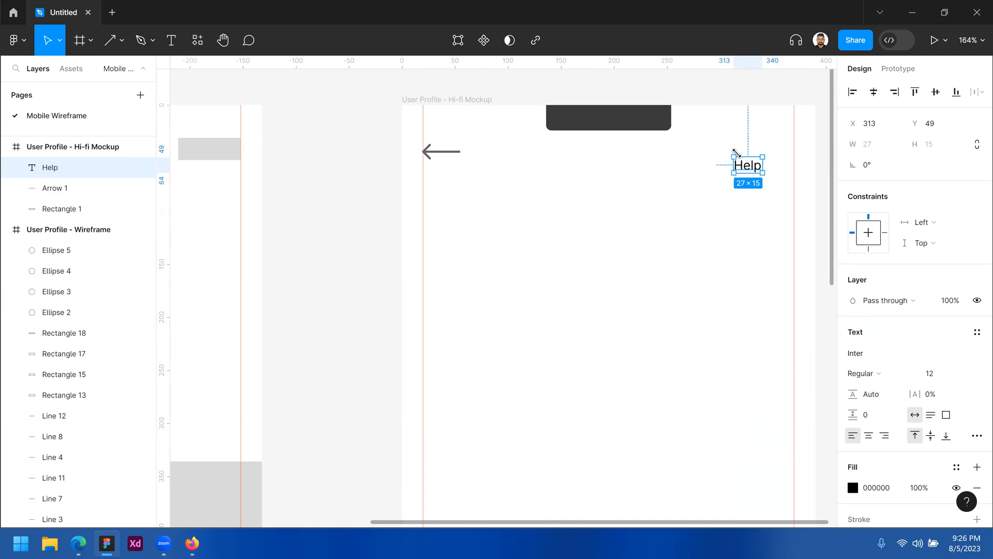
drag(759, 165, 790, 158)
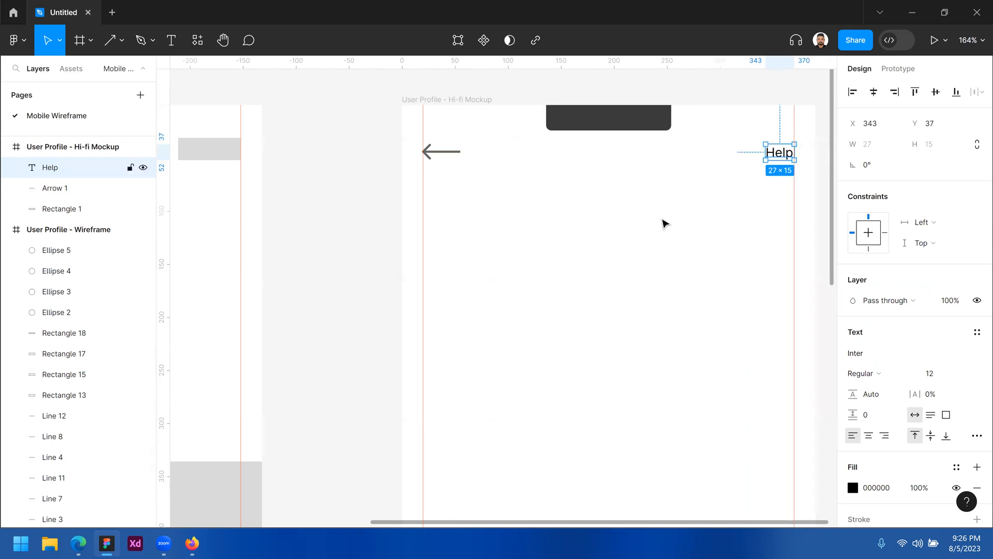
Select the wireframe's three row rectangles, then bring the Hi-fi Mockup frame back into view zoomed in
scroll(614, 237, down, 3)
scroll(417, 303, down, 1)
drag(332, 368, 474, 311)
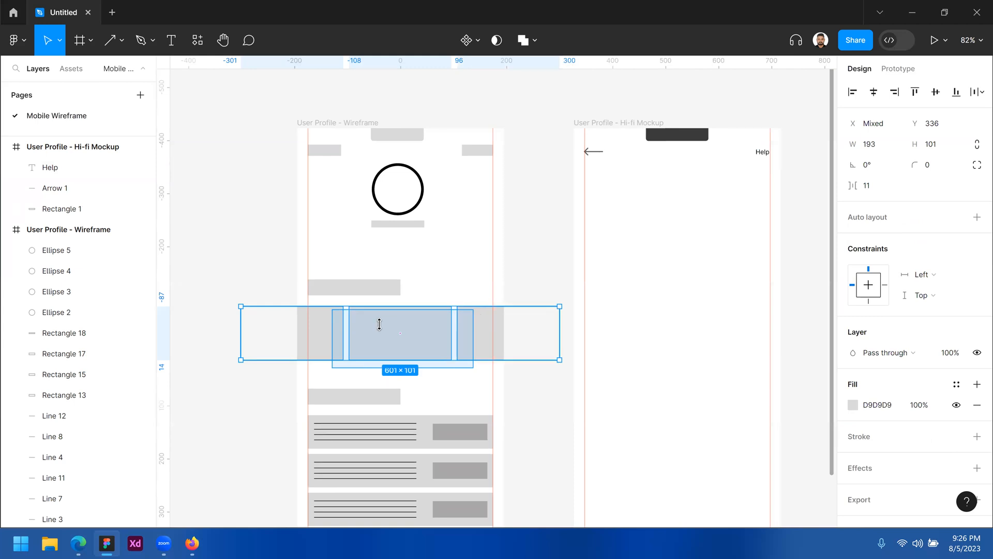
click(706, 243)
drag(706, 243, 579, 252)
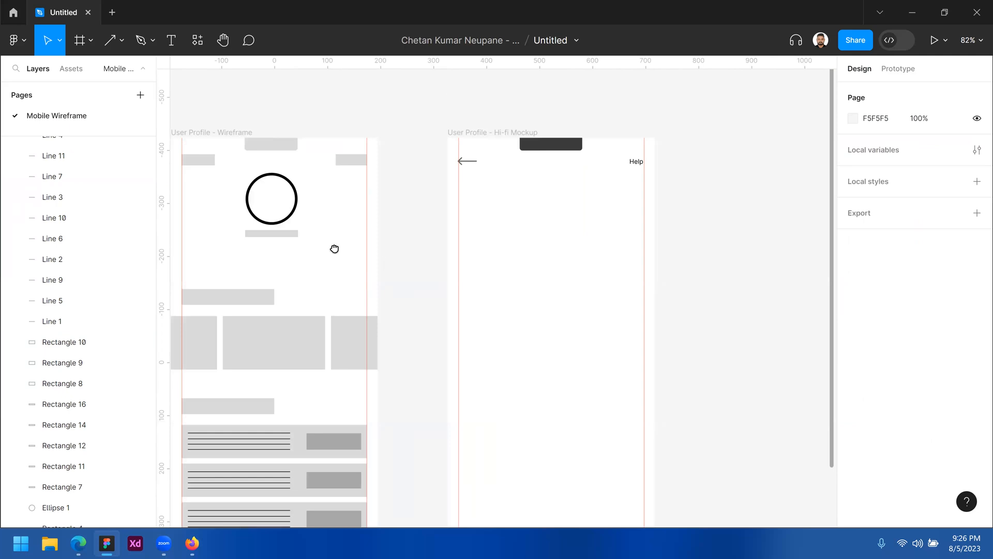
drag(565, 227, 602, 211)
click(624, 196)
drag(698, 187, 699, 191)
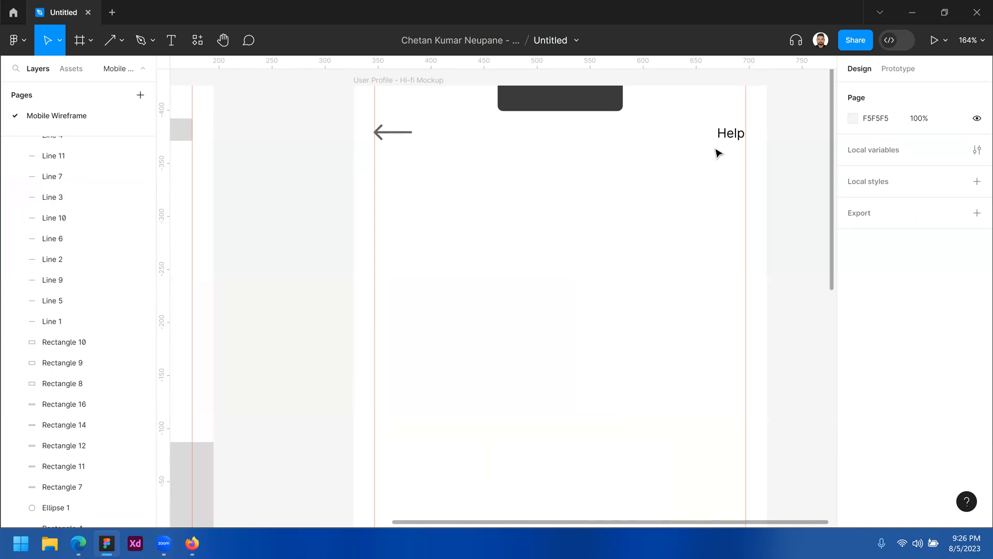
Resize the Help text box to 88×49 and set its text to middle and center alignment
click(735, 141)
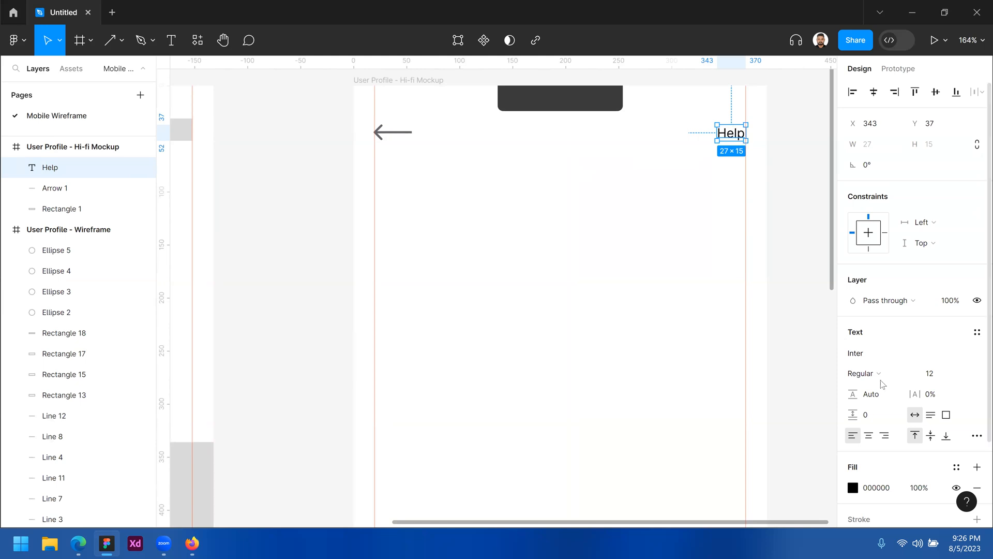
click(872, 438)
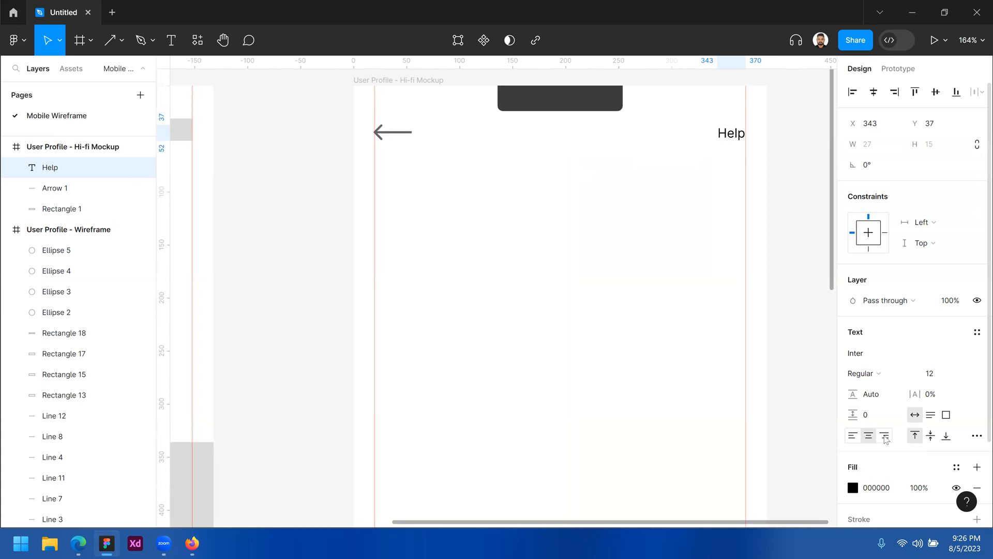
click(853, 438)
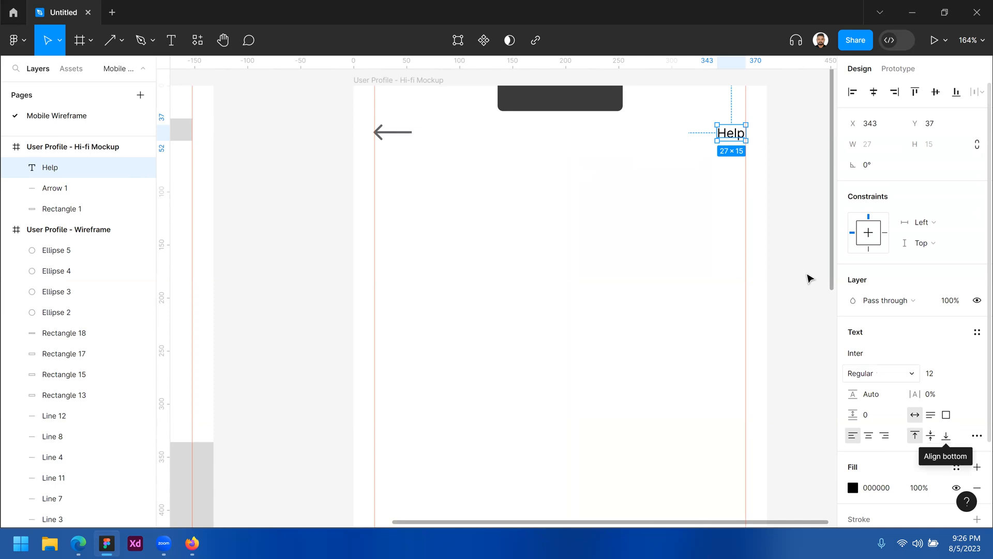
drag(673, 172, 653, 177)
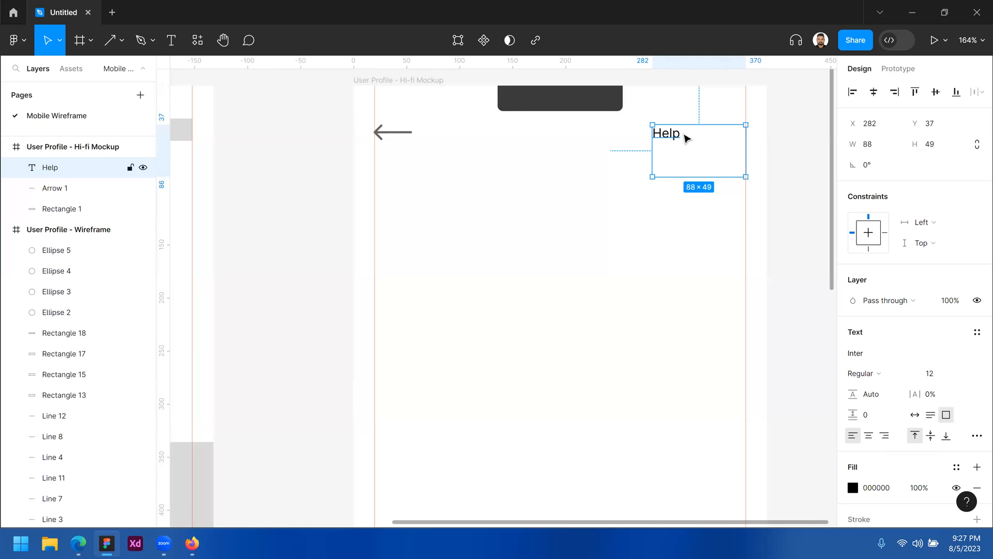
click(947, 436)
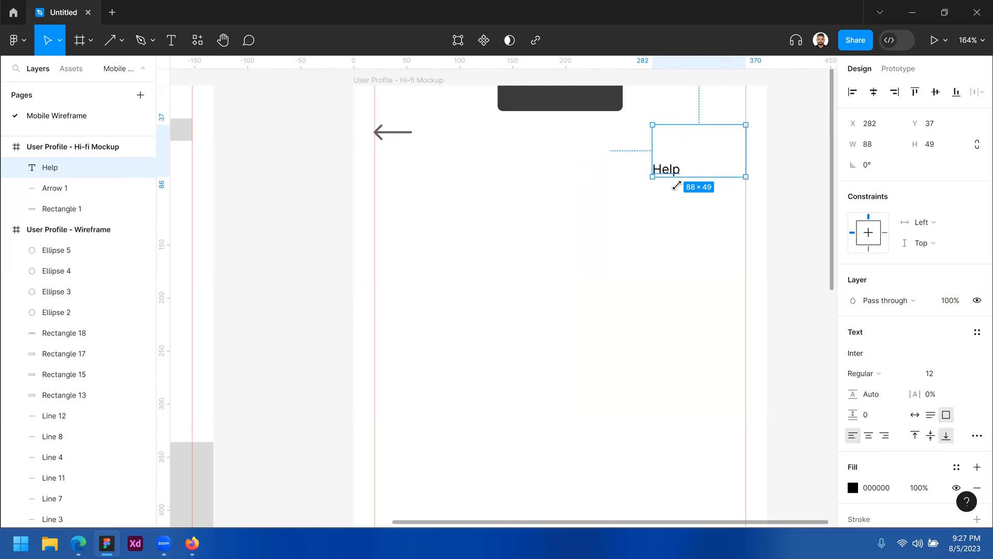
click(931, 436)
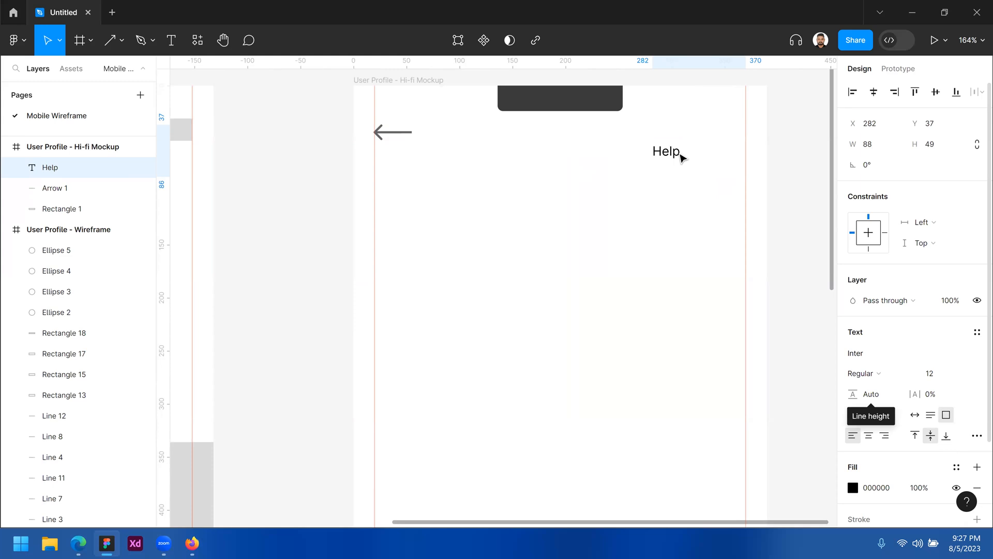
click(869, 436)
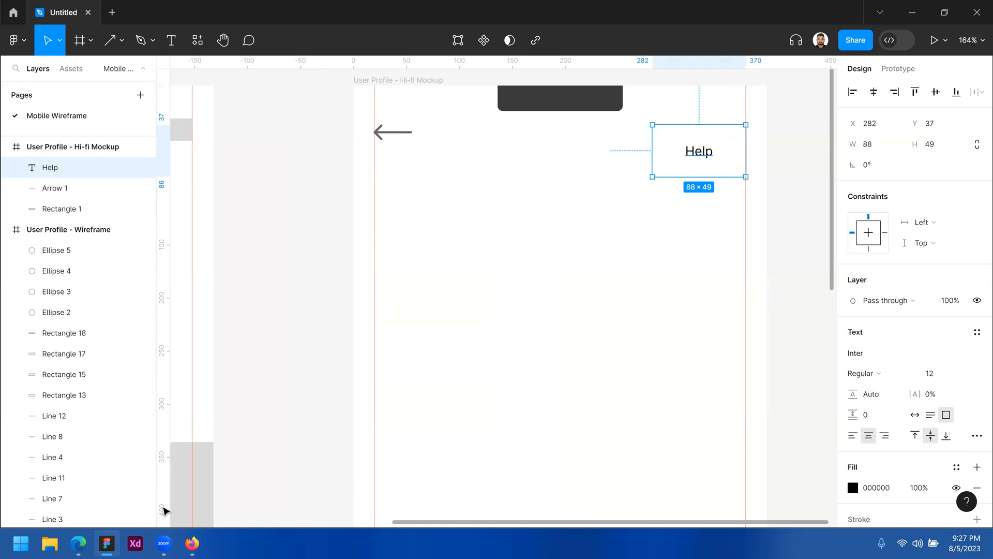
click(79, 544)
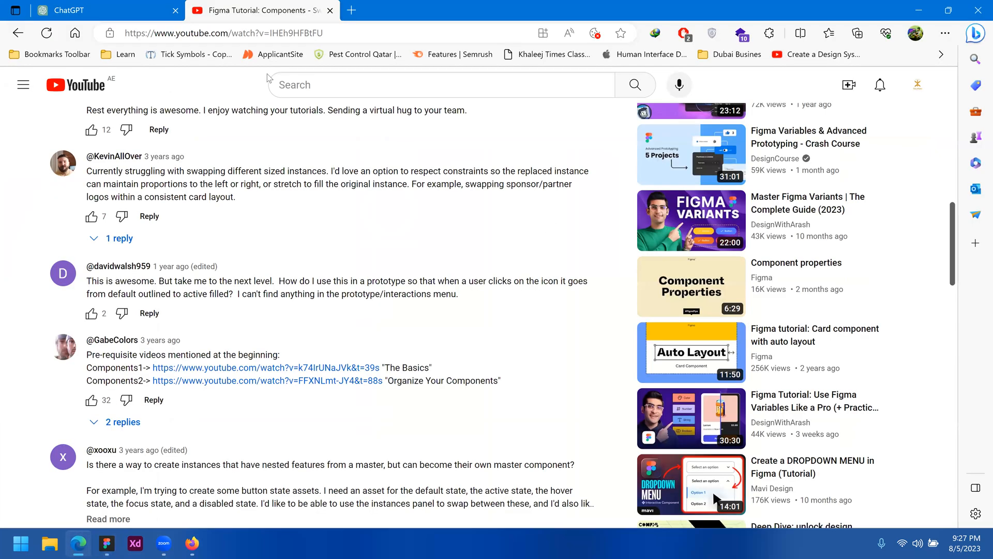
Search for 'lorem ipsum' in a new Edge tab
click(351, 10)
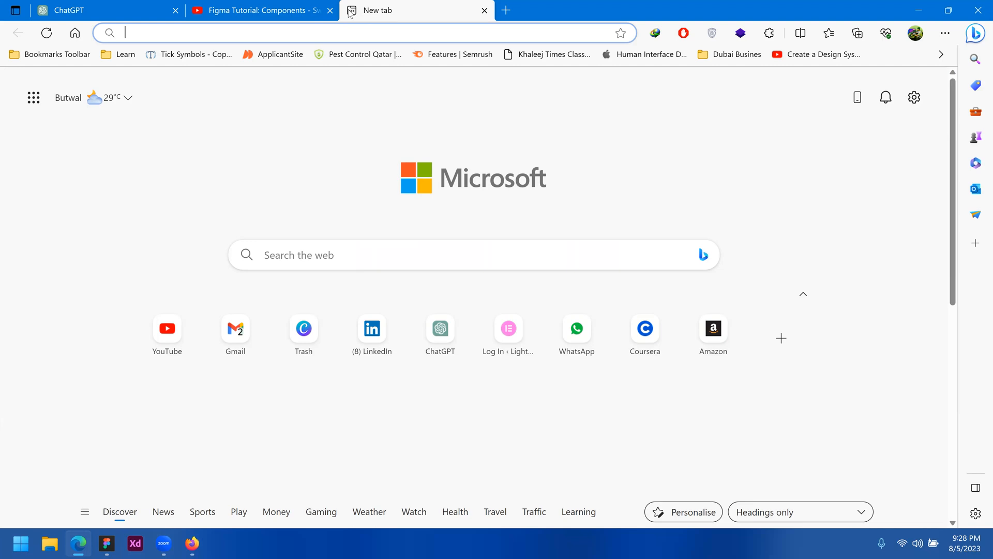
text(lle)
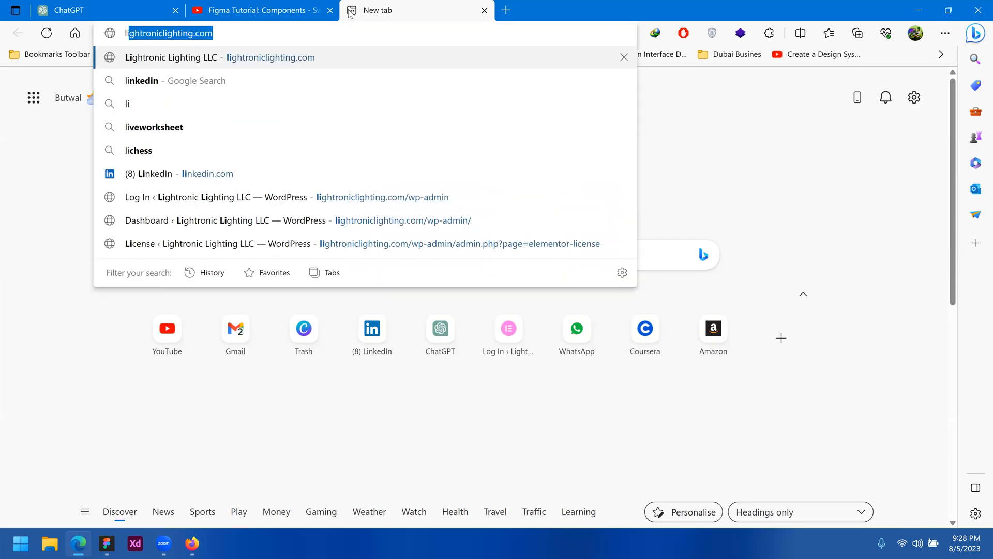
key(BackSpace)
key(BackSpace)
text(erom ip)
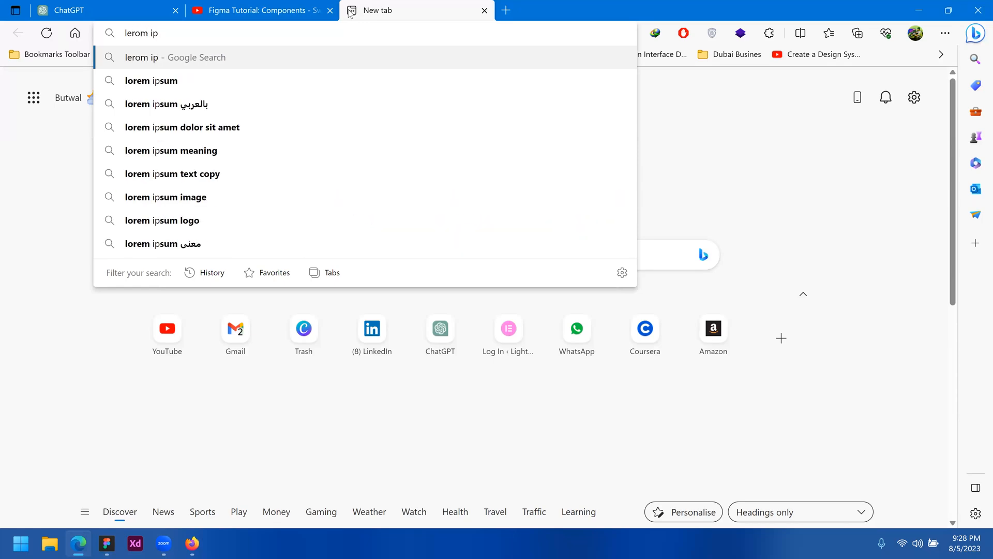
key(Down)
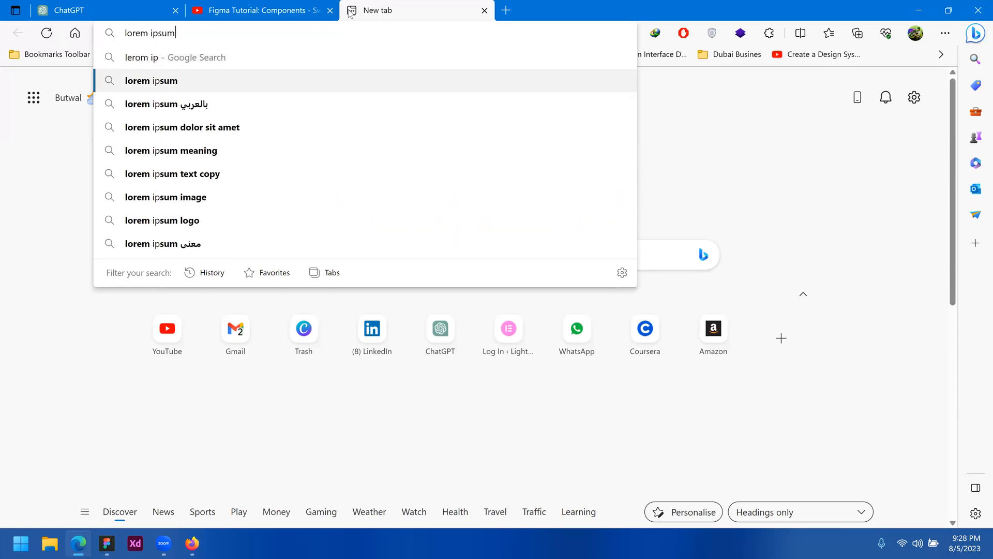
key(Return)
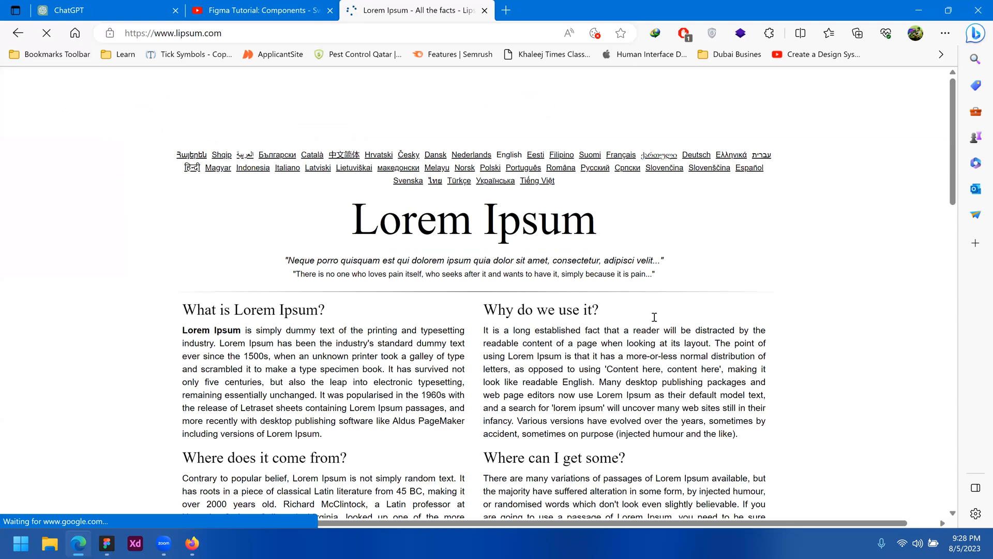
Dismiss the lipsum.com ad pop-up and copy the first sentences under 'Why do we use it?'
drag(654, 317, 640, 313)
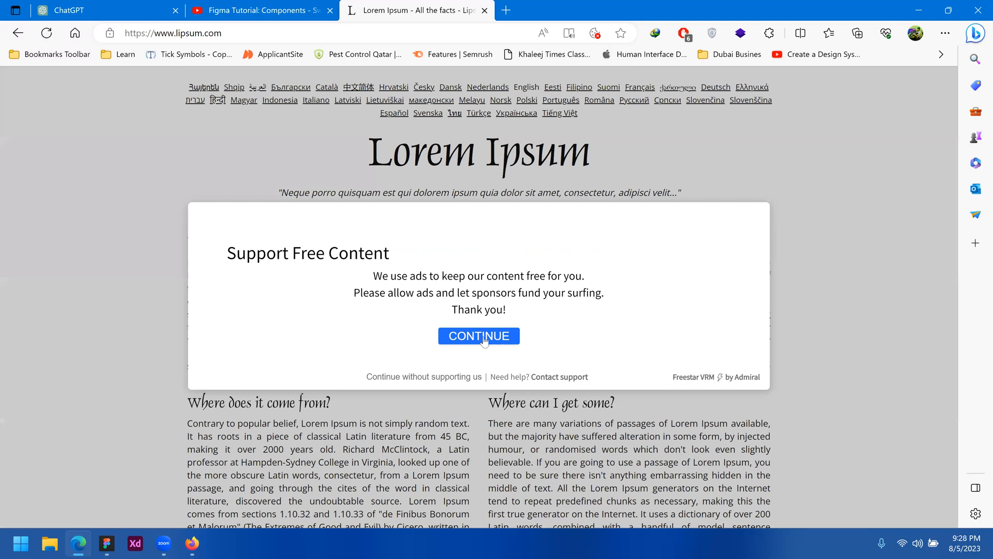
click(483, 337)
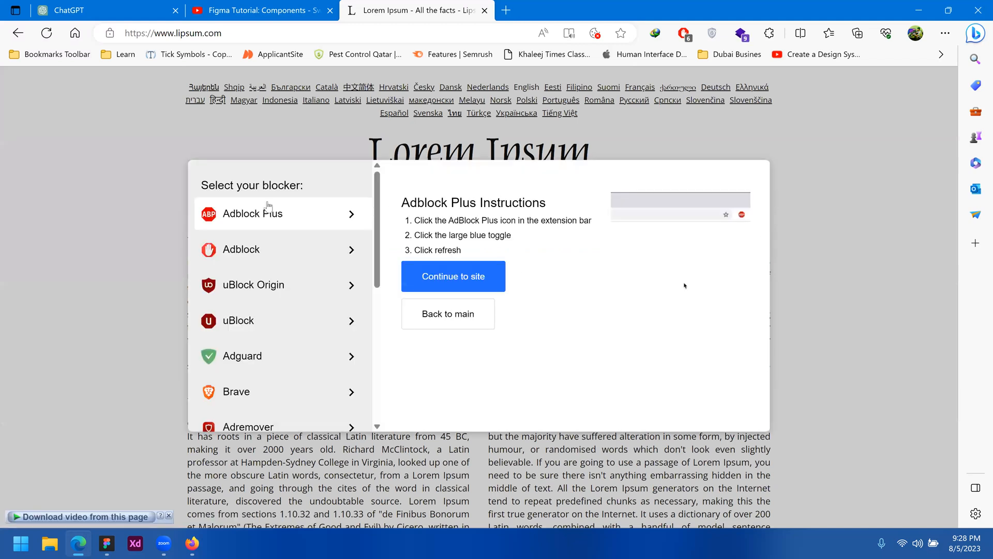
click(462, 314)
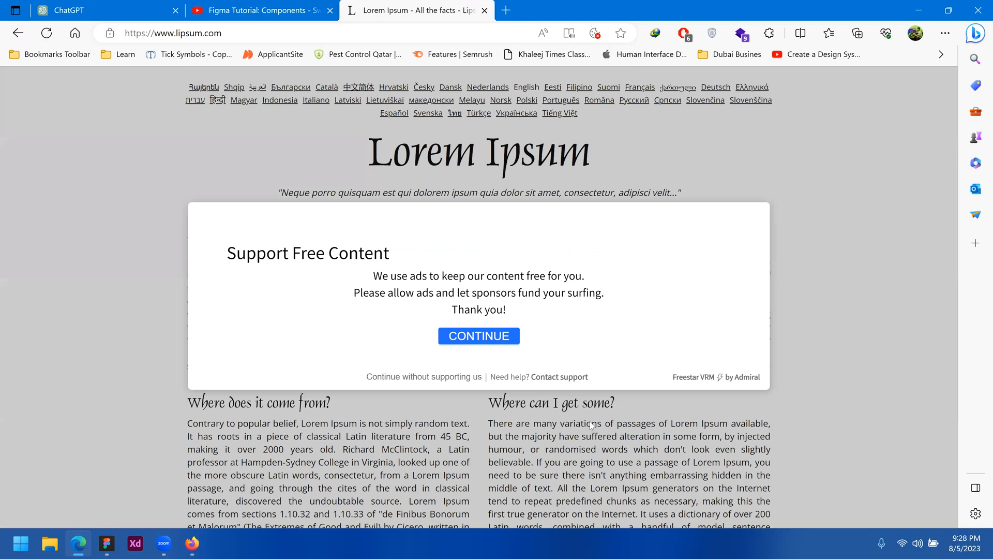
triple_click(661, 461)
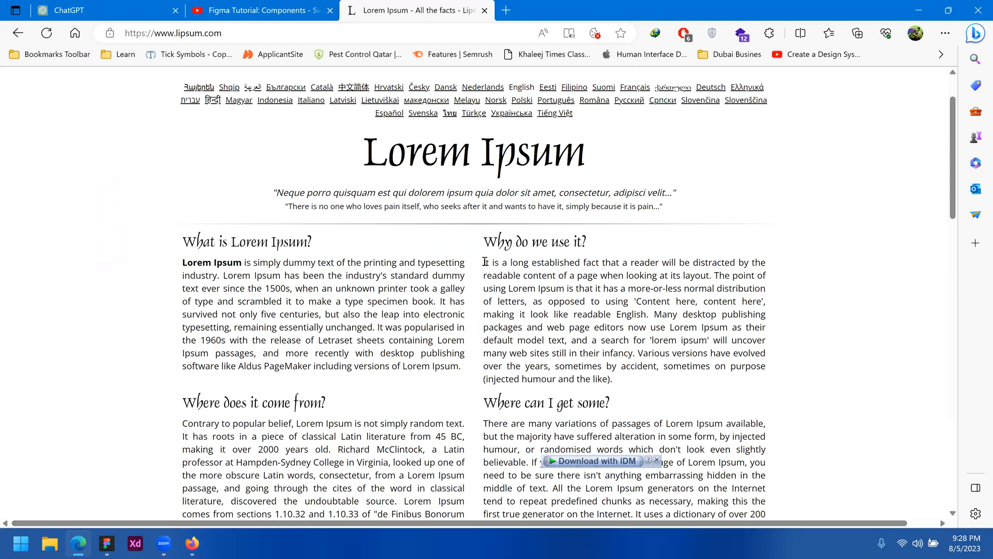
drag(584, 320, 609, 365)
drag(596, 312, 515, 313)
right_click(529, 304)
click(549, 317)
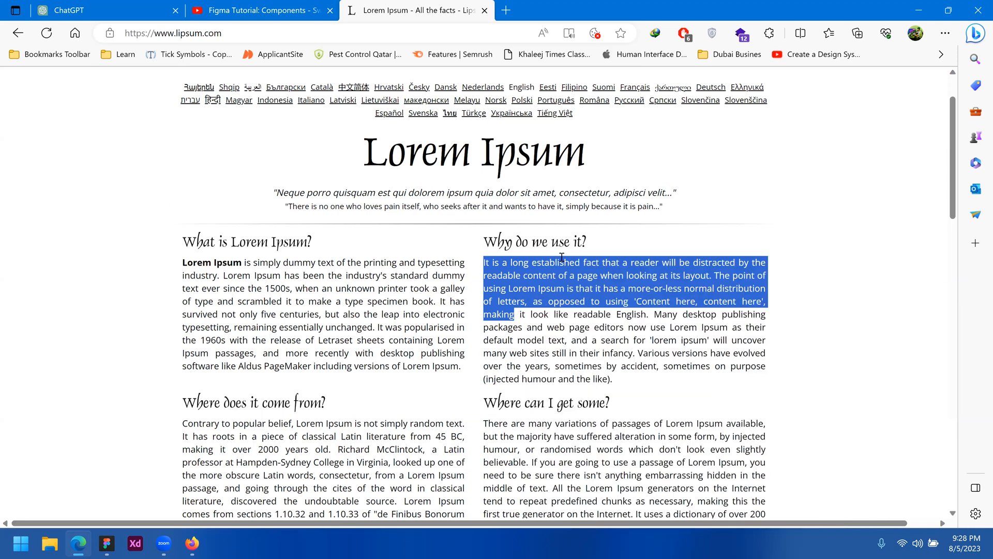
click(106, 545)
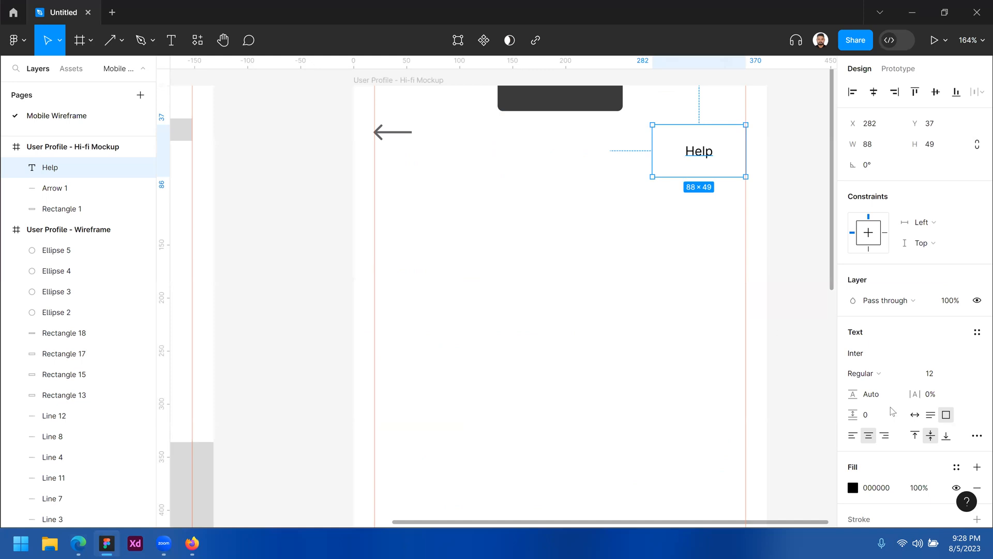
Set Help to auto height, then paste the lorem ipsum paragraph into a new top-left aligned text box
click(931, 414)
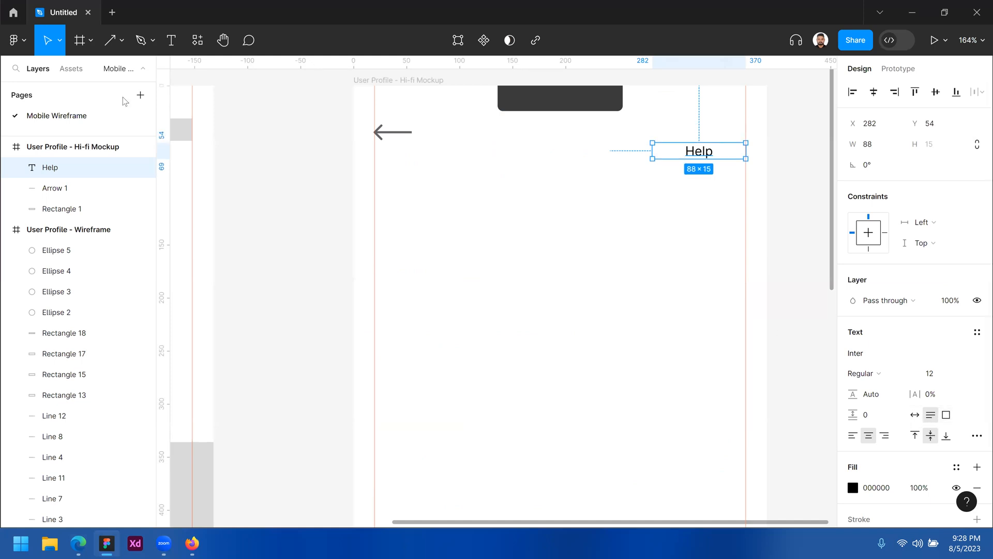
key(Return)
drag(406, 200, 638, 364)
text(It is a long established fact that a reader will be distracted by the readable content of a page when looking at its layout. The point of using Lorem Ipsum is that it has a more-or-less normal distribution of letters, as opposed to using 'Content here, content here', making)
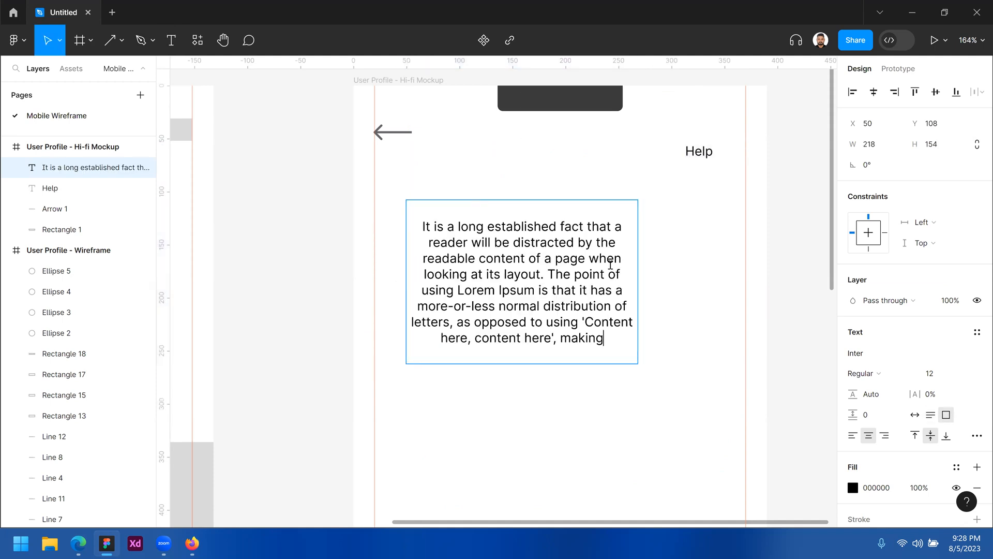
key(ctrl+a)
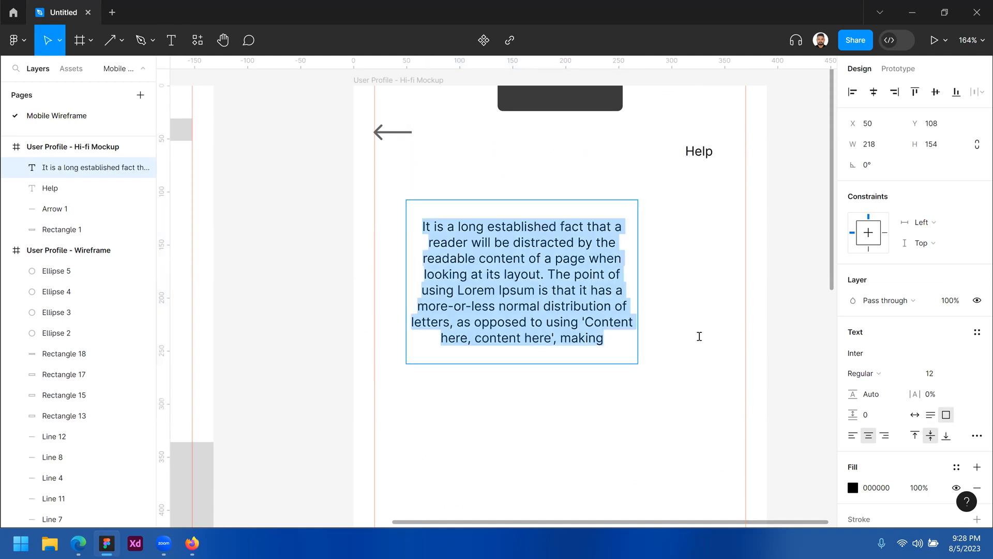
click(915, 436)
click(852, 435)
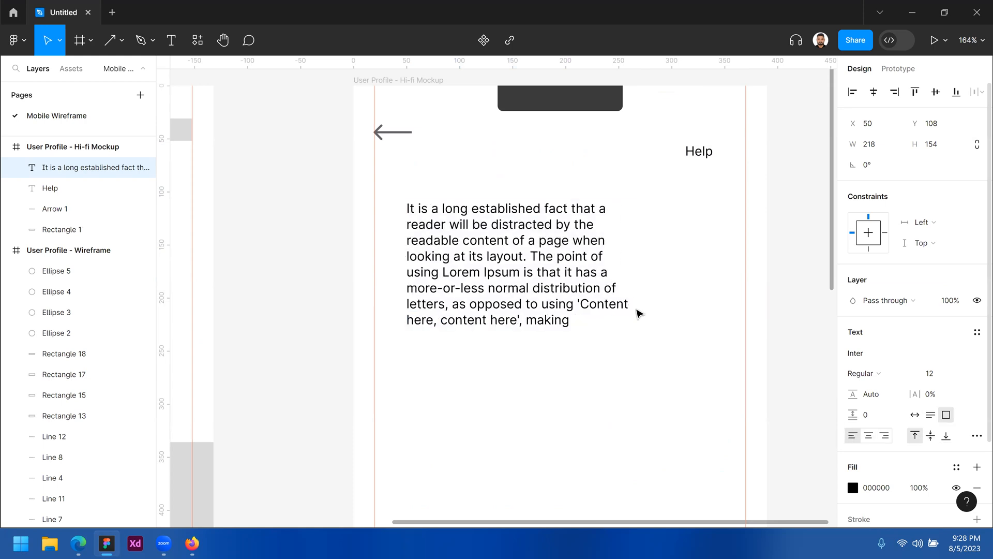
Make the paragraph 168 wide with auto height and place it at X 115, Y 238
click(931, 415)
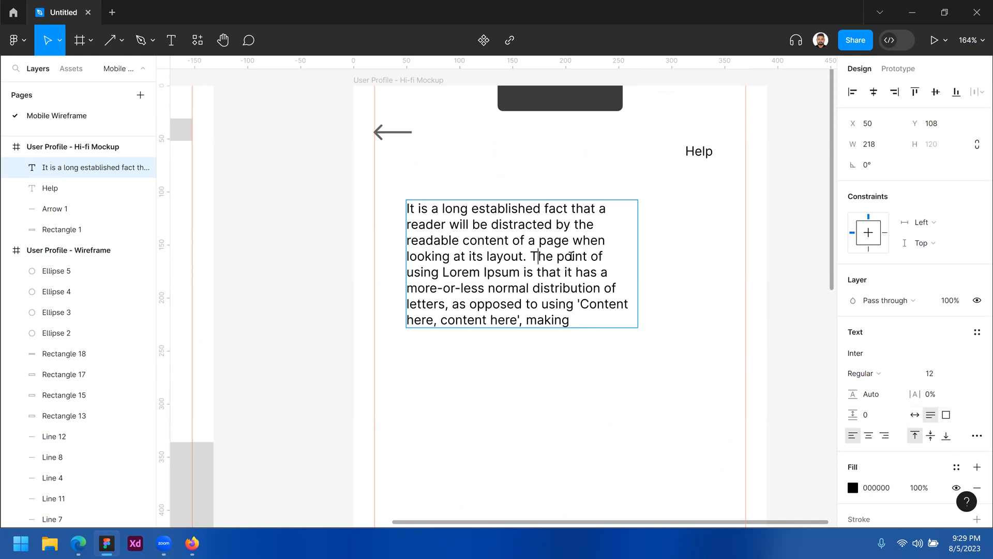
drag(636, 326, 585, 383)
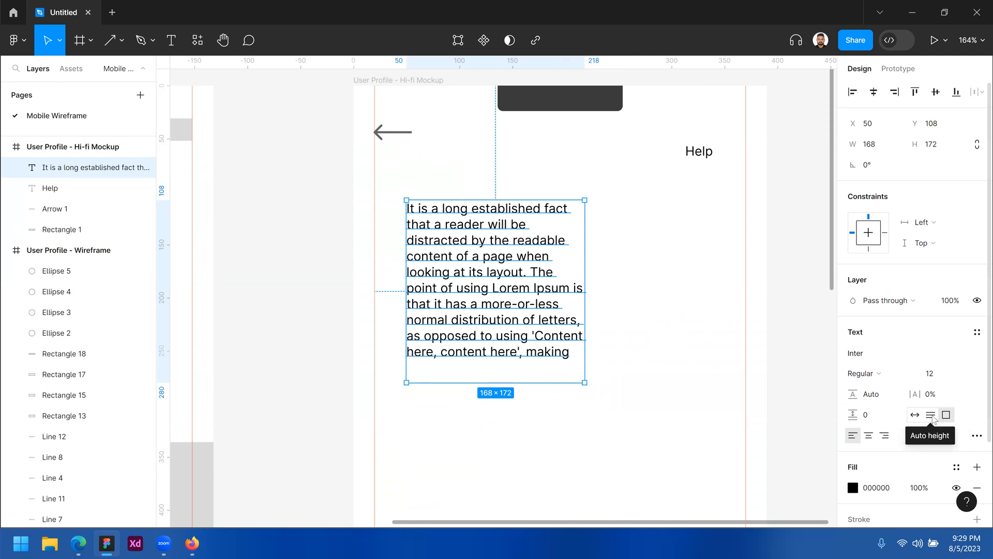
click(932, 417)
drag(461, 261, 504, 295)
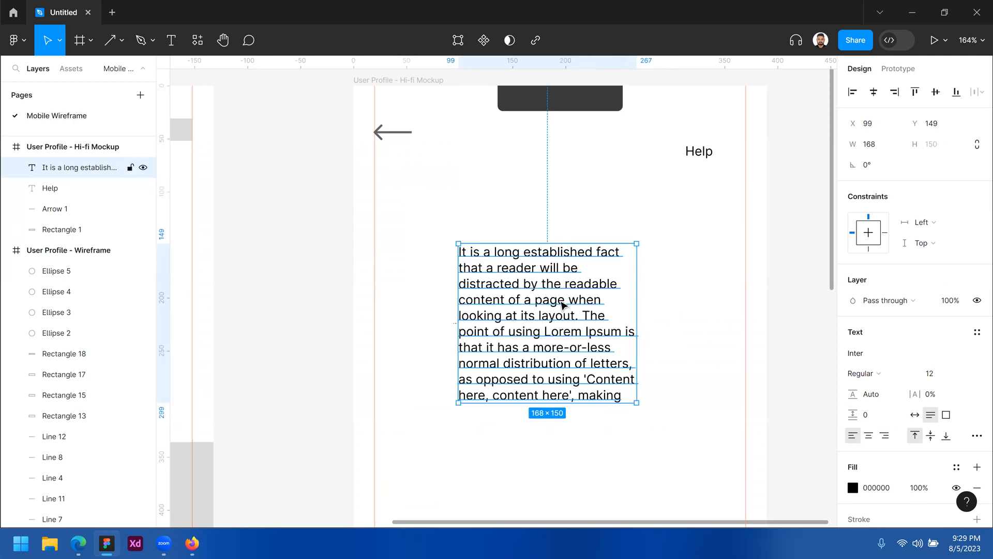
drag(492, 207, 523, 310)
drag(519, 228, 569, 357)
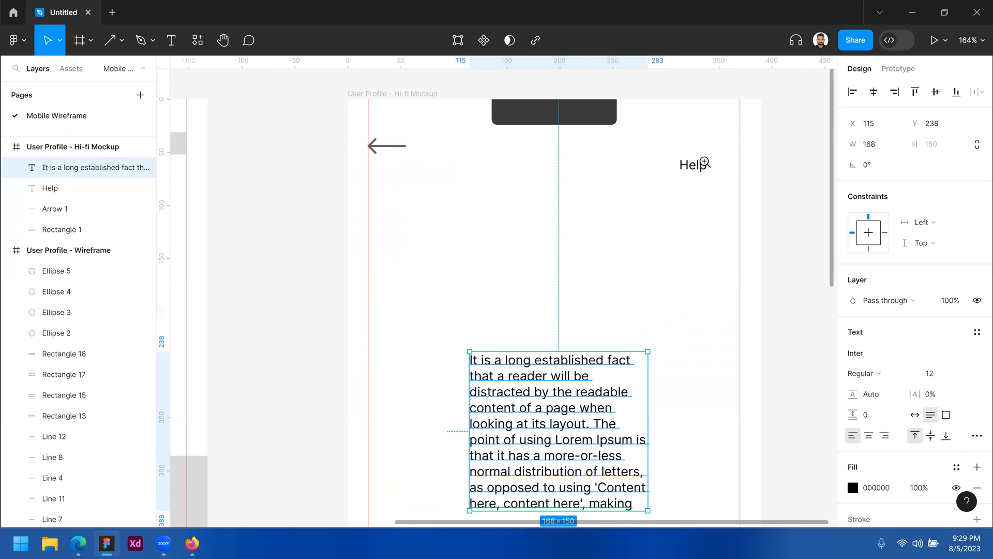
key(ctrl+plus)
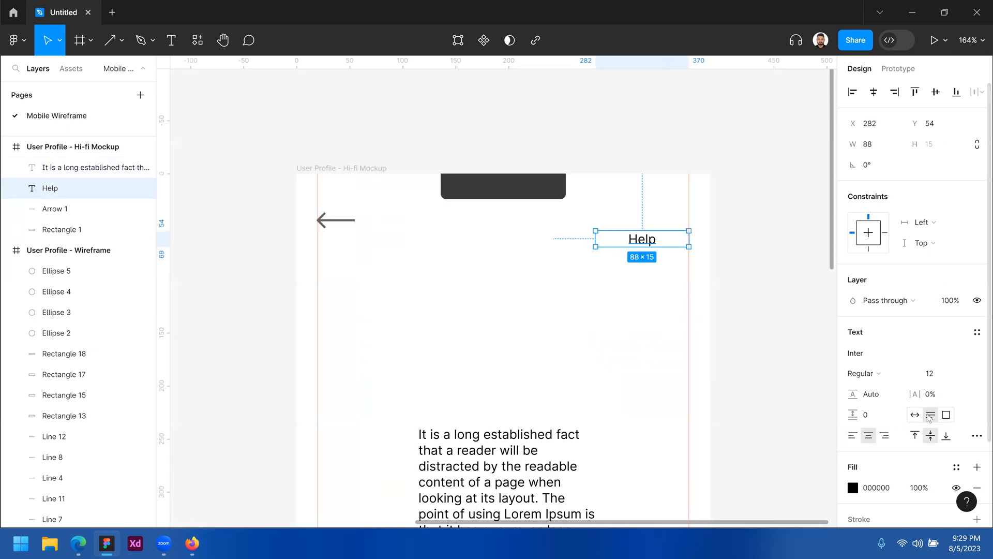
Shrink Help to 27×15 with auto width and move it to X 333, Y 37
click(916, 416)
click(931, 414)
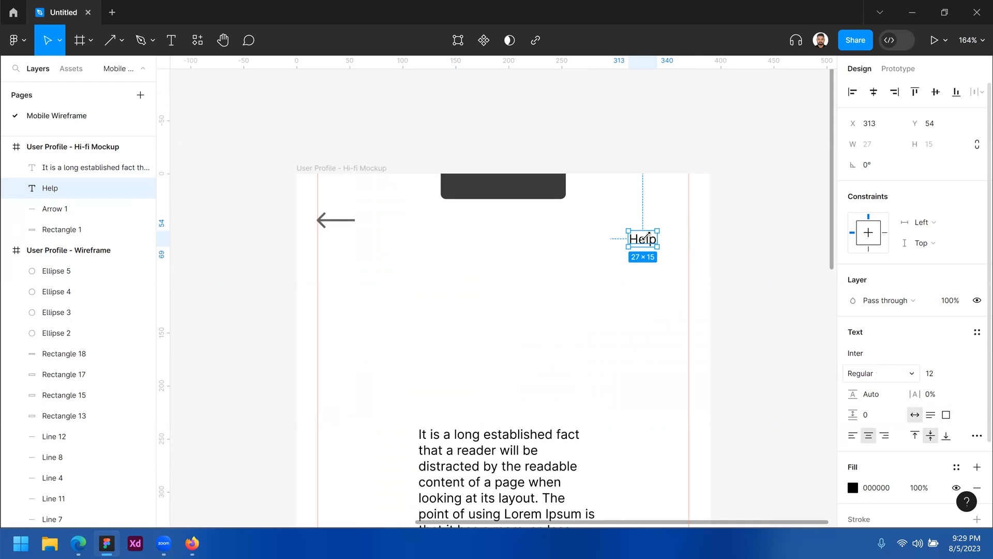
drag(652, 246, 677, 224)
key(z)
click(668, 230)
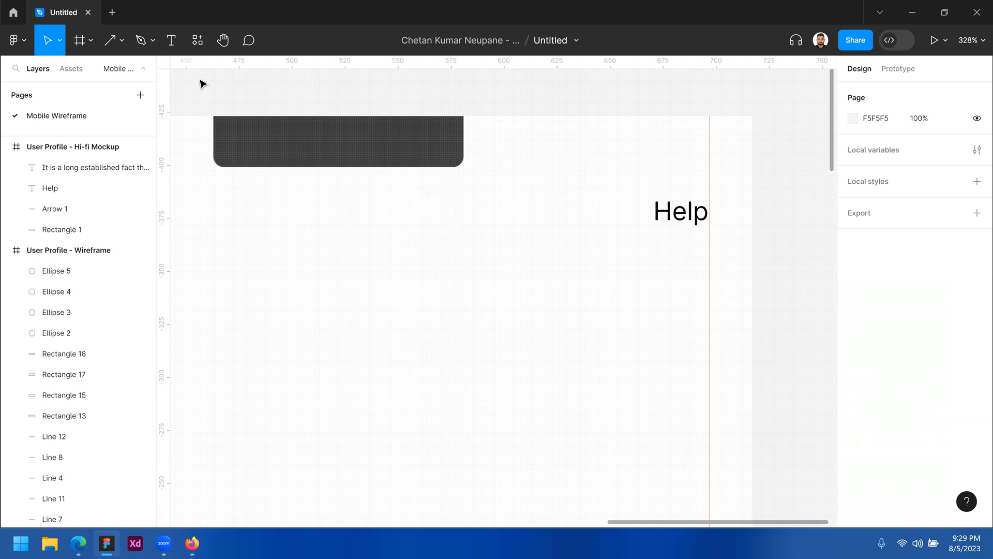
Draw an ellipse near the Help label and set it to 12×12
click(123, 40)
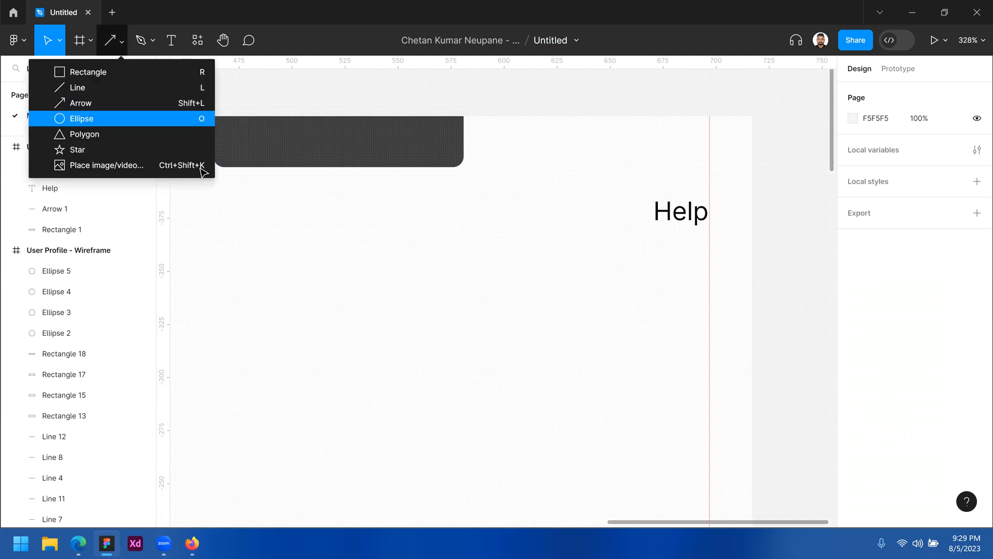
click(78, 118)
drag(557, 199, 585, 226)
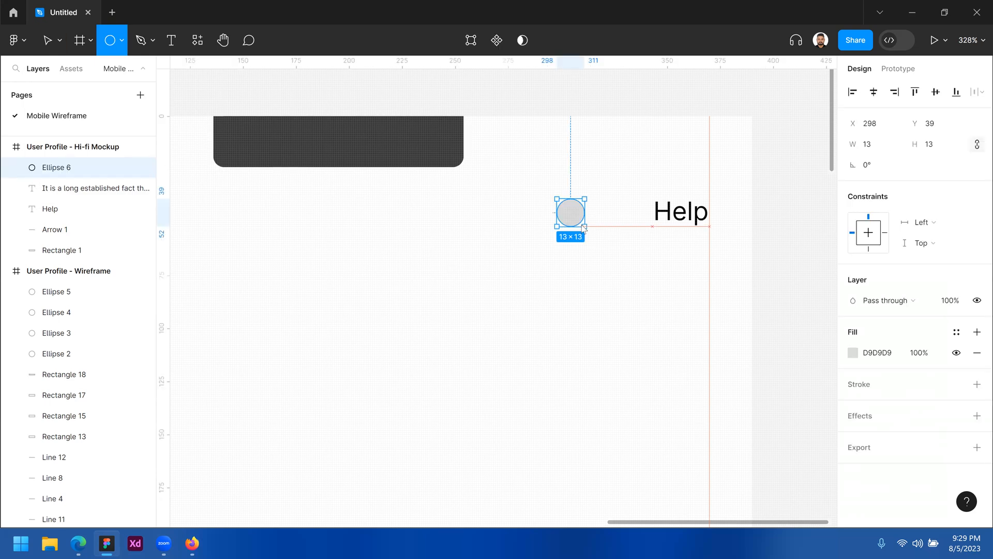
click(883, 149)
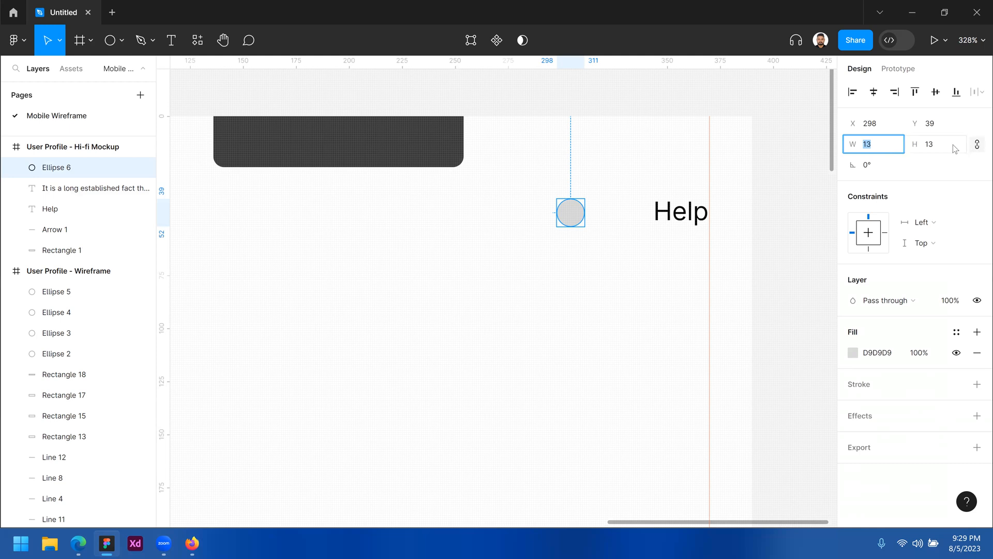
text(12)
key(Tab)
key(Tab)
Move the circle just left of Help, to X 328, Y 39
click(599, 229)
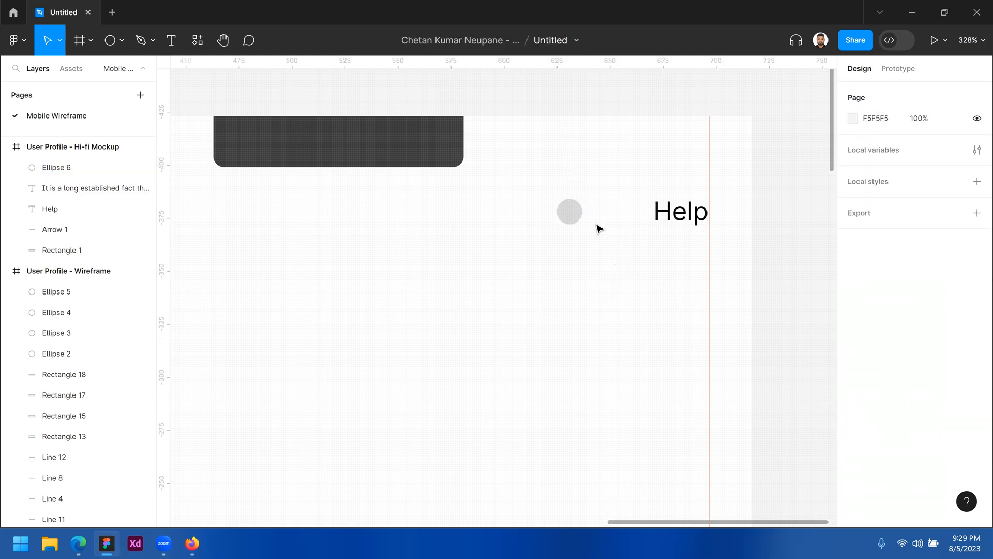
scroll(594, 219, up, 3)
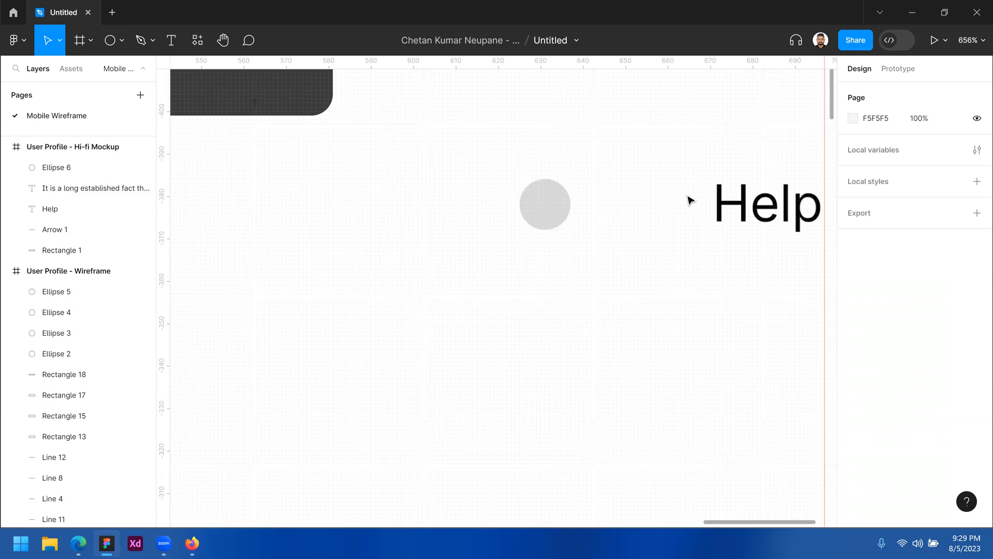
drag(544, 204, 676, 203)
key(z)
alt+click(625, 254)
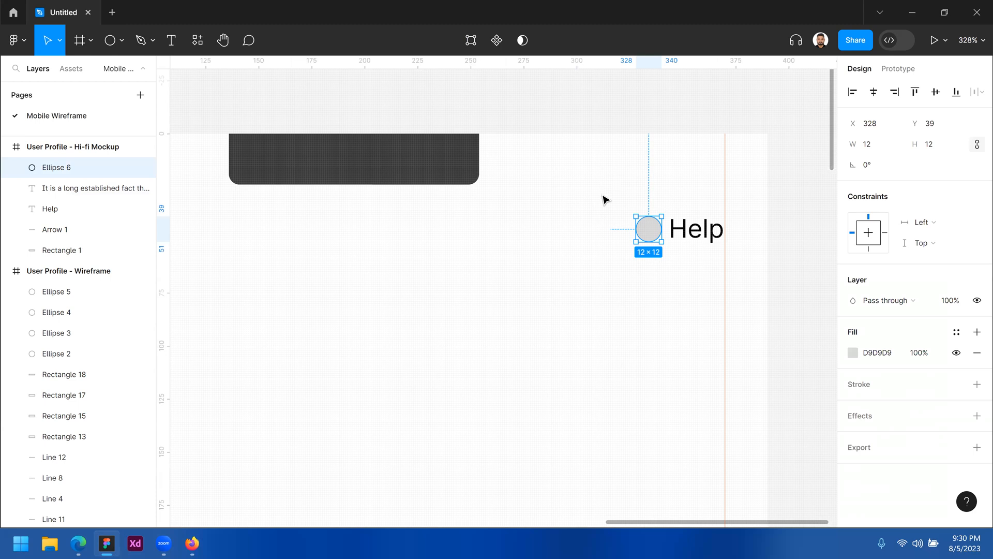
scroll(649, 211, right, 2)
scroll(649, 212, down, 1)
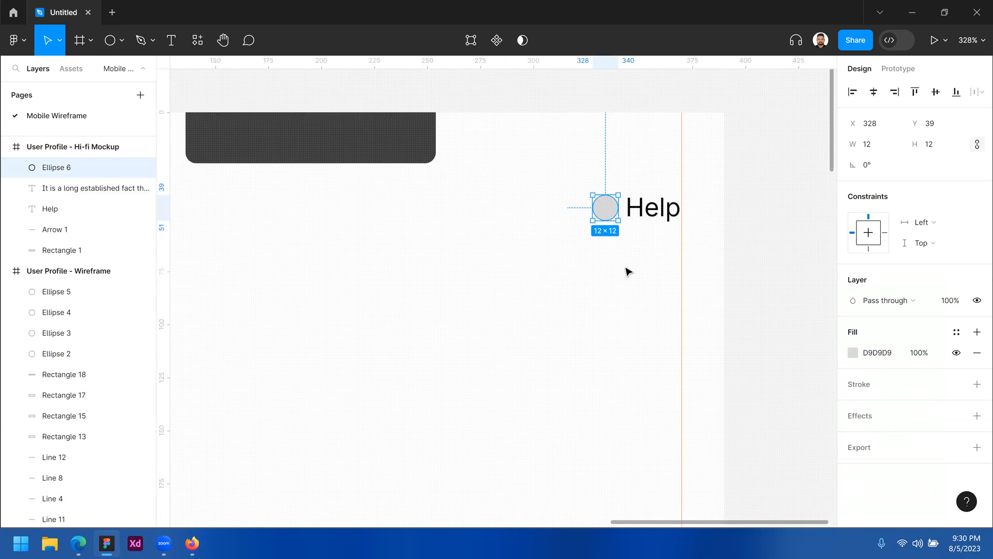
click(172, 323)
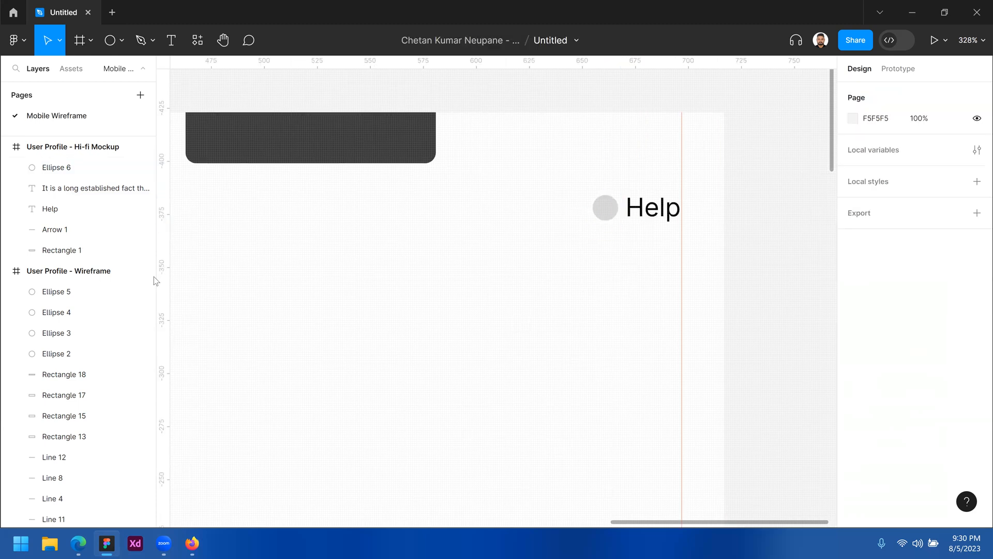
click(120, 40)
Draw a rectangle 8 wide as a spacer and place it beside the Help text
click(84, 77)
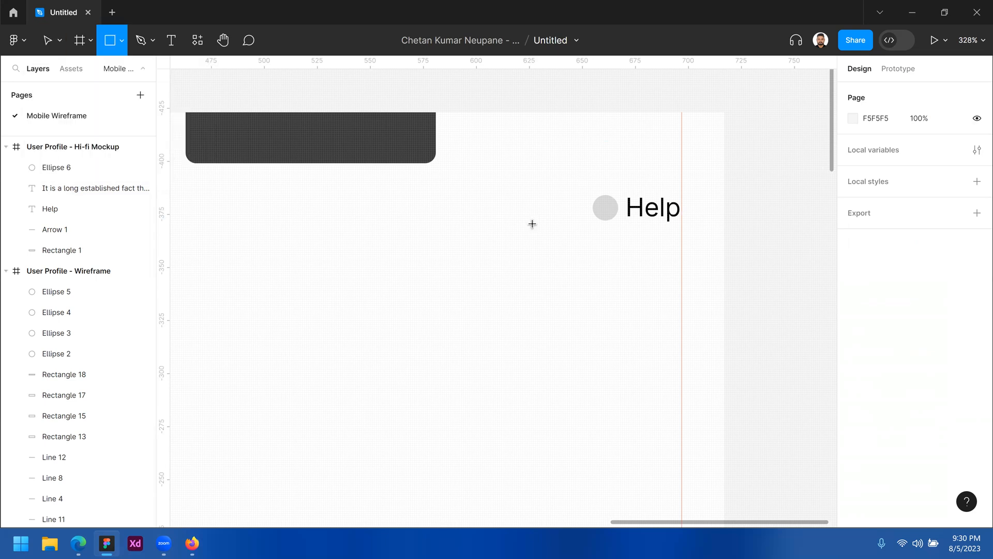
mouse_move(507, 205)
mouse_down()
mouse_move(546, 336)
mouse_move(532, 332)
mouse_up()
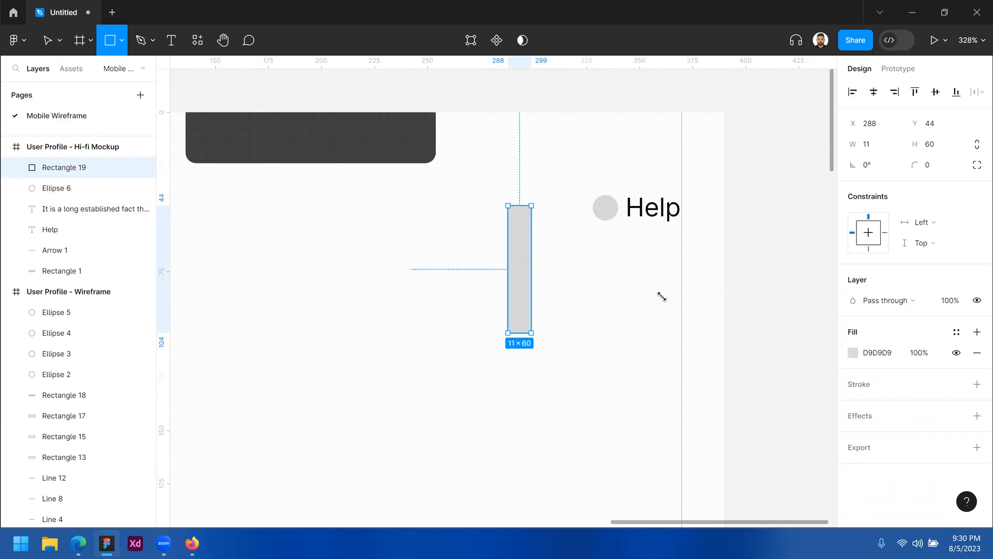
click(875, 148)
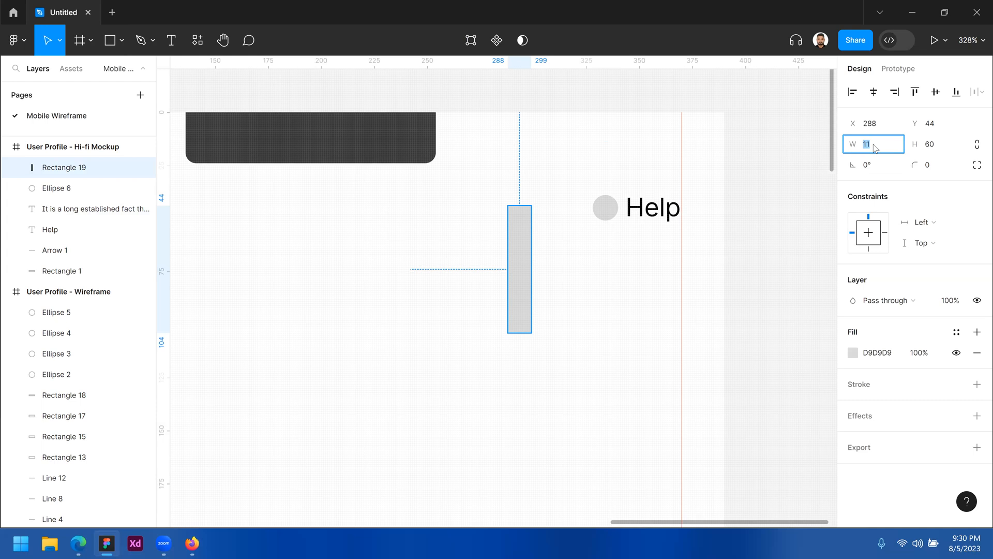
key(Return)
key(z)
click(584, 264)
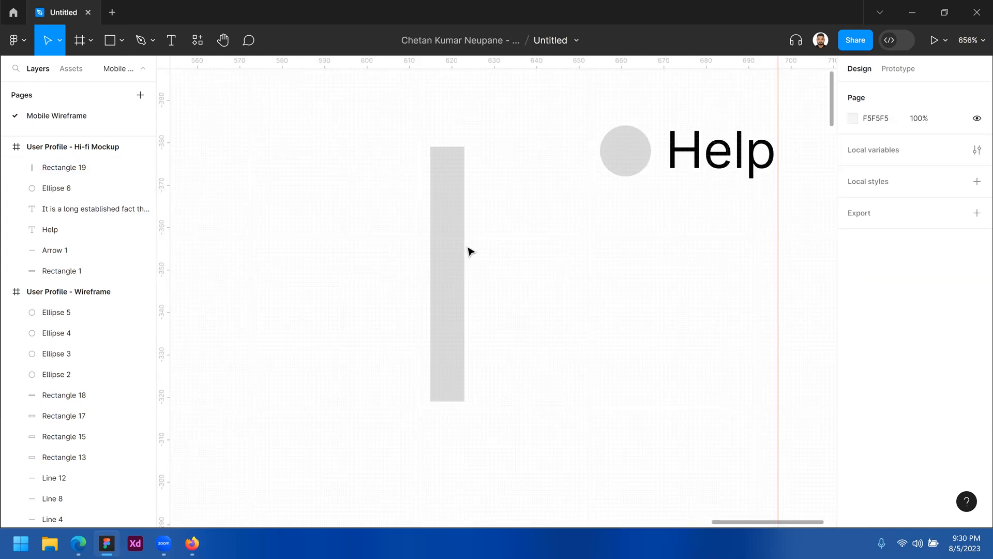
drag(458, 247, 768, 173)
Snap the circle against the spacer to X 324, Y 39, then drag the spacer aside
key(z)
key(z)
alt+click(493, 307)
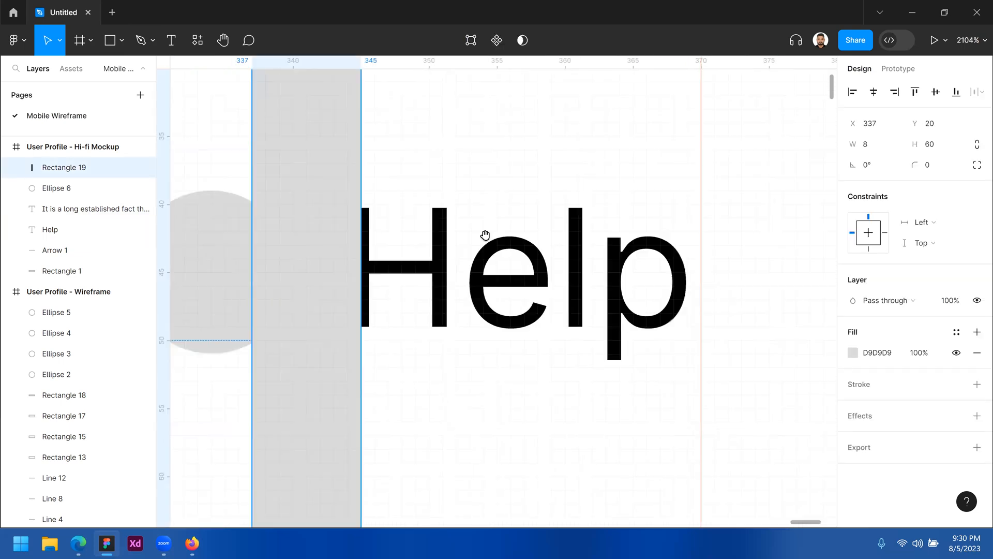
click(549, 191)
key(space)
drag(296, 407, 528, 362)
drag(395, 202, 434, 270)
scroll(523, 337, down, 3)
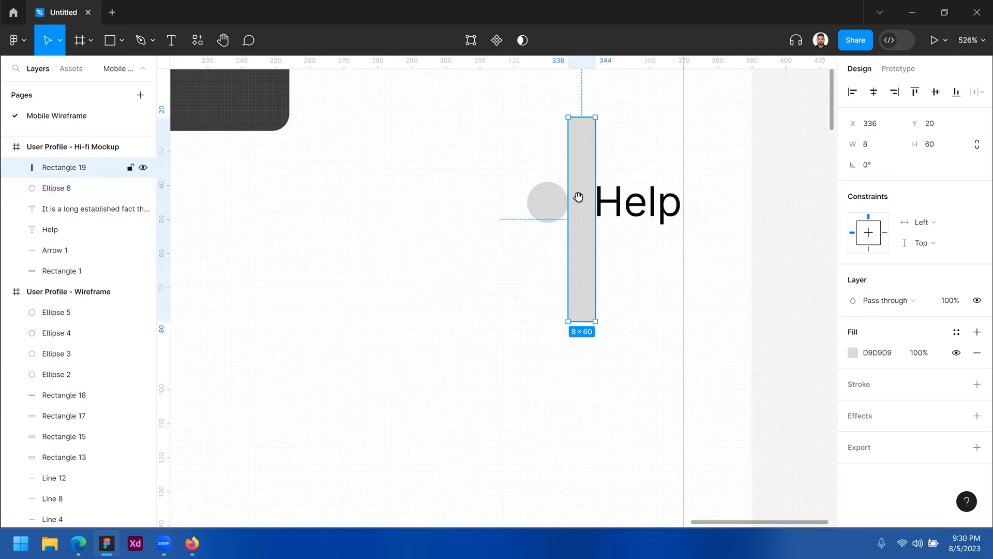
scroll(575, 196, down, 3)
drag(576, 195, 506, 270)
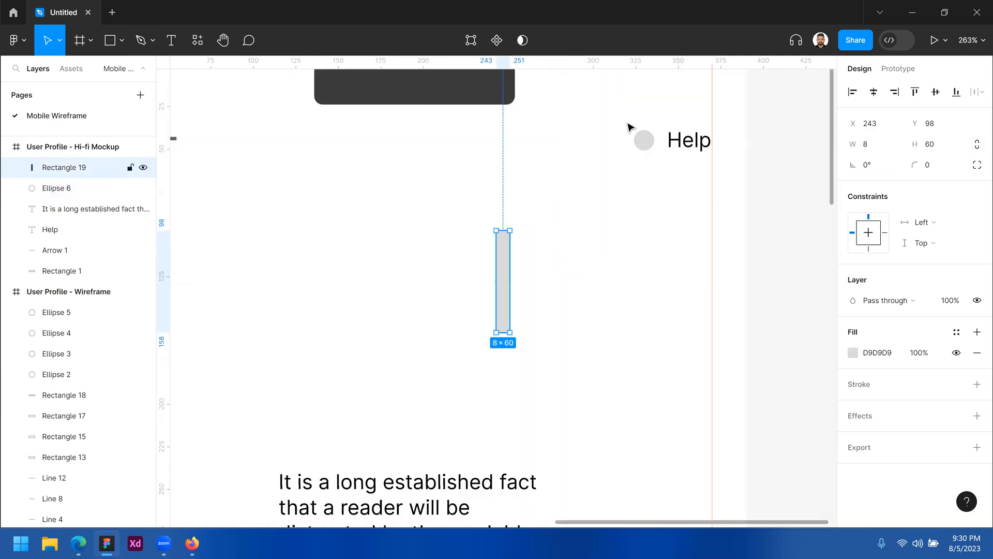
drag(627, 123, 680, 188)
click(682, 178)
scroll(683, 178, up, 4)
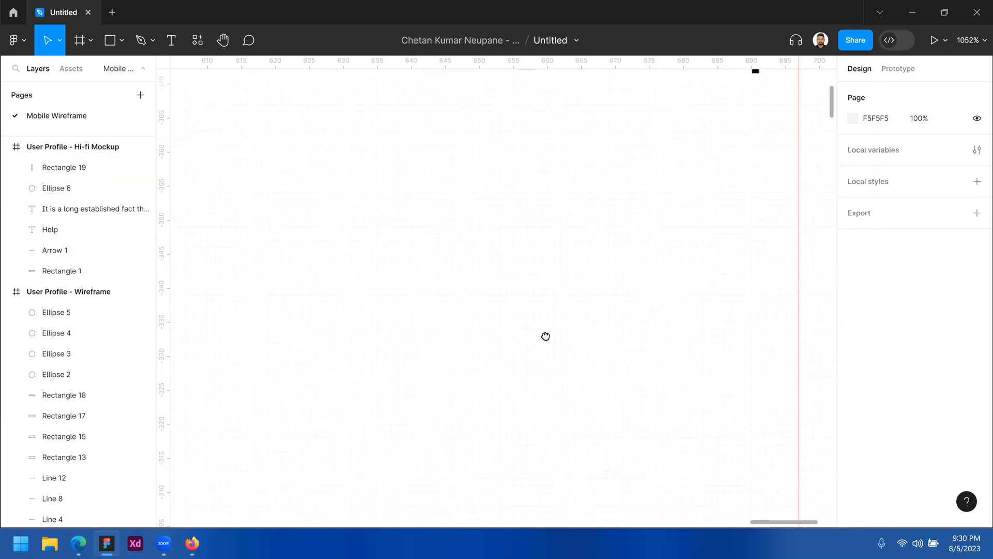
scroll(484, 169, up, 3)
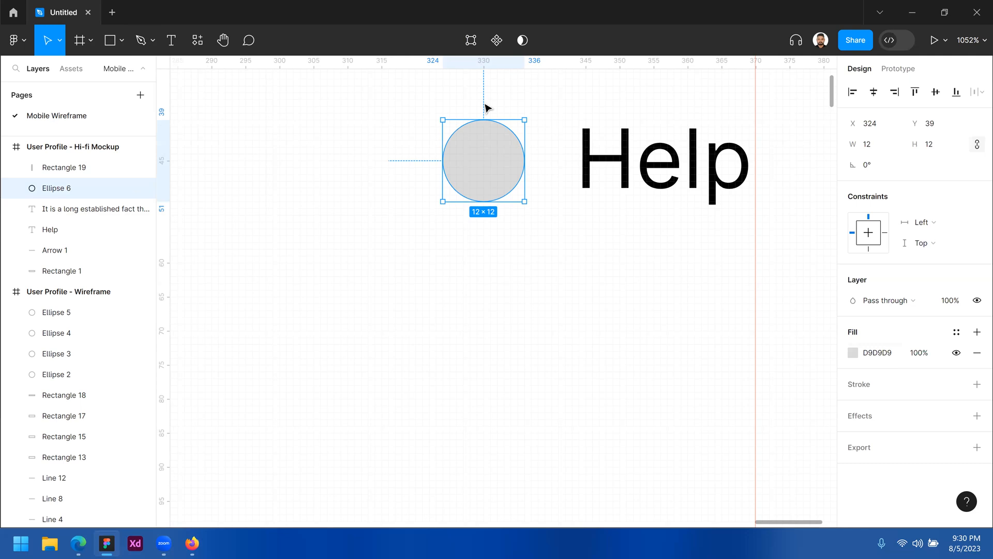
Remove the circle's grey fill and give it a black 000000 1-unit stroke
click(978, 355)
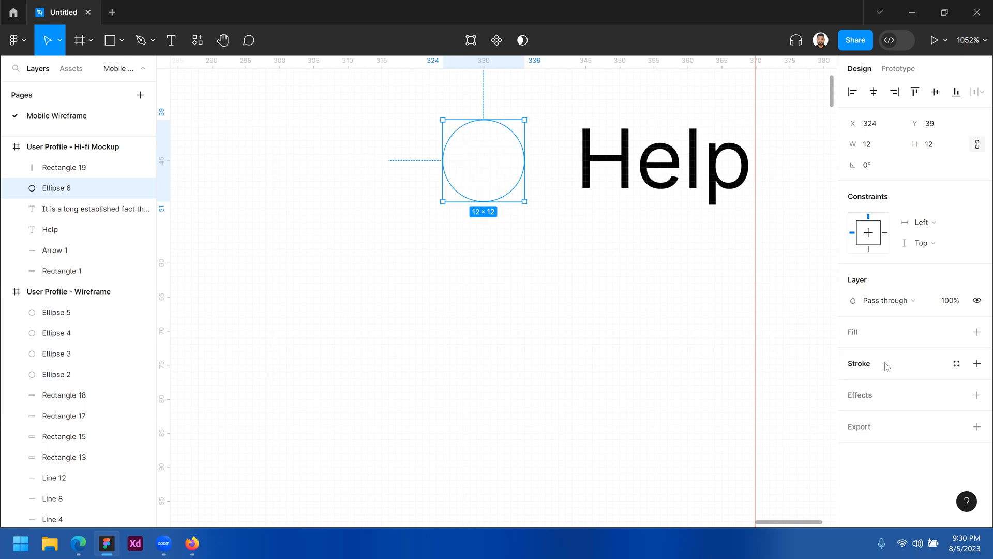
click(978, 364)
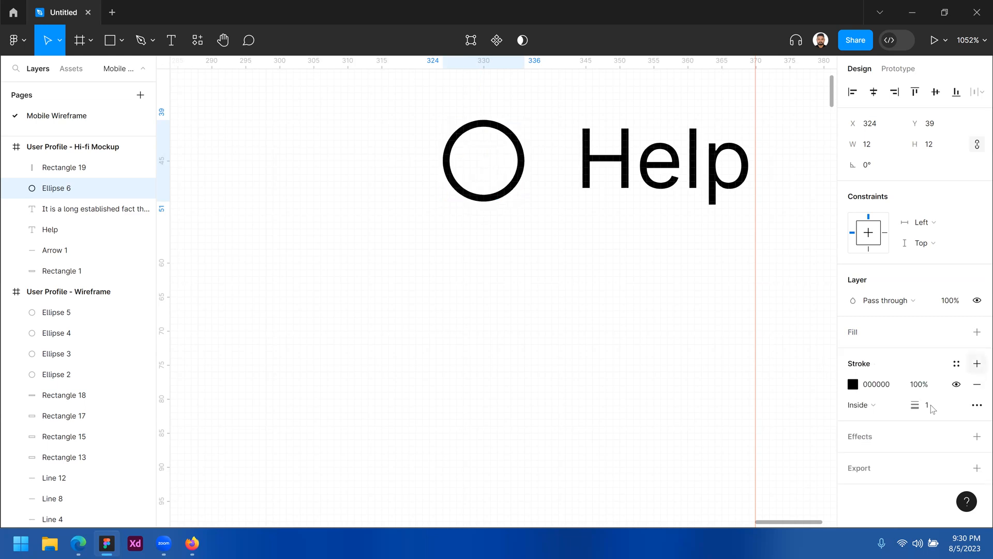
click(932, 409)
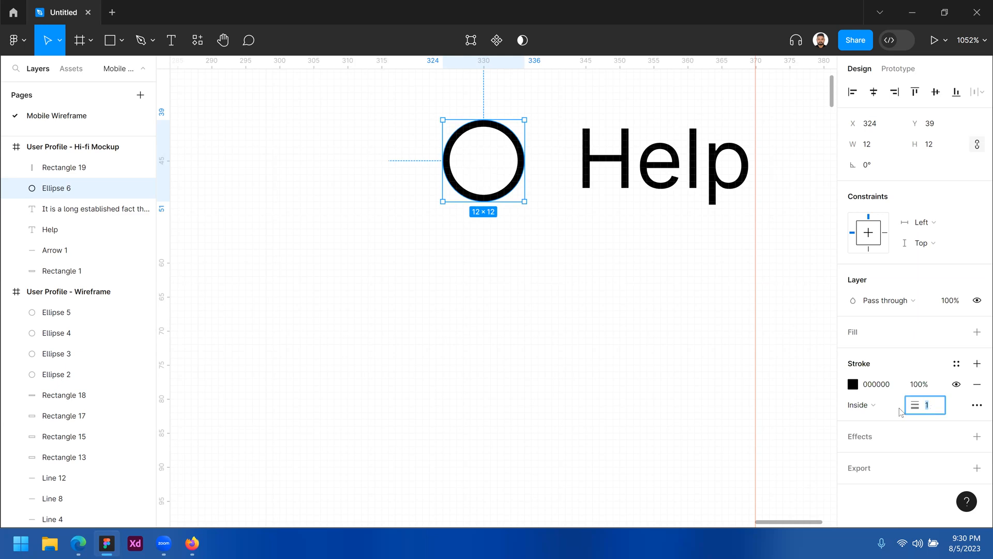
click(613, 328)
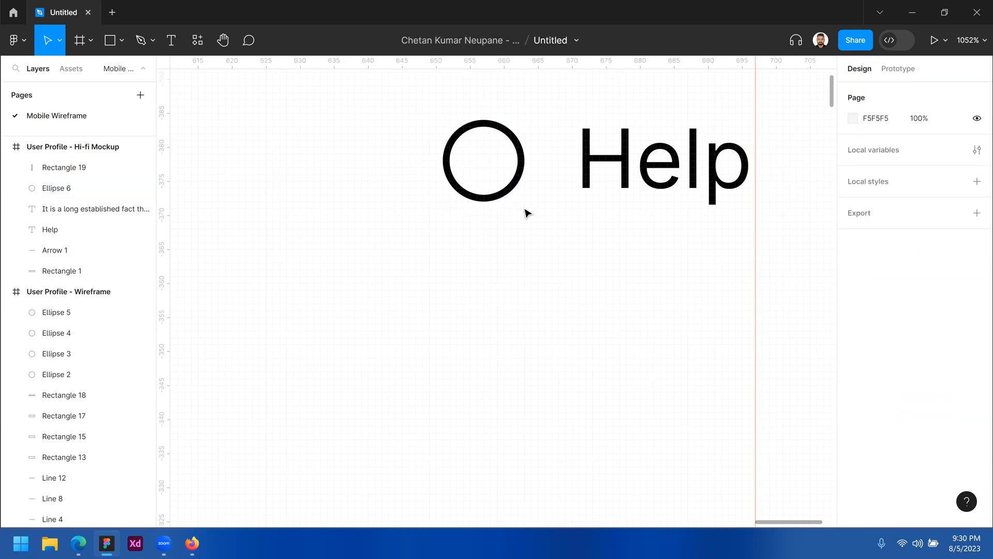
click(477, 195)
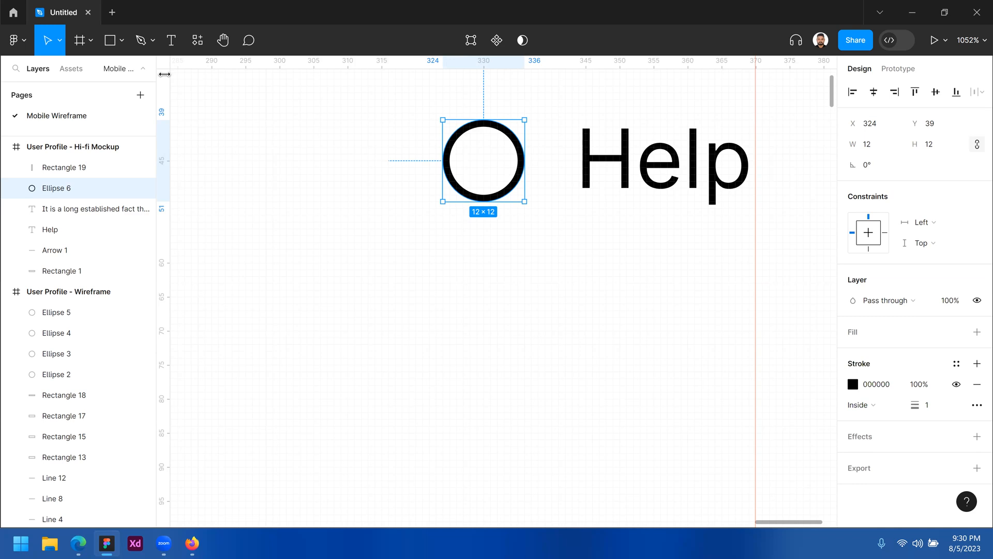
Add an '!' text, move it into the ring and reduce its font size to 9
key(t)
click(442, 341)
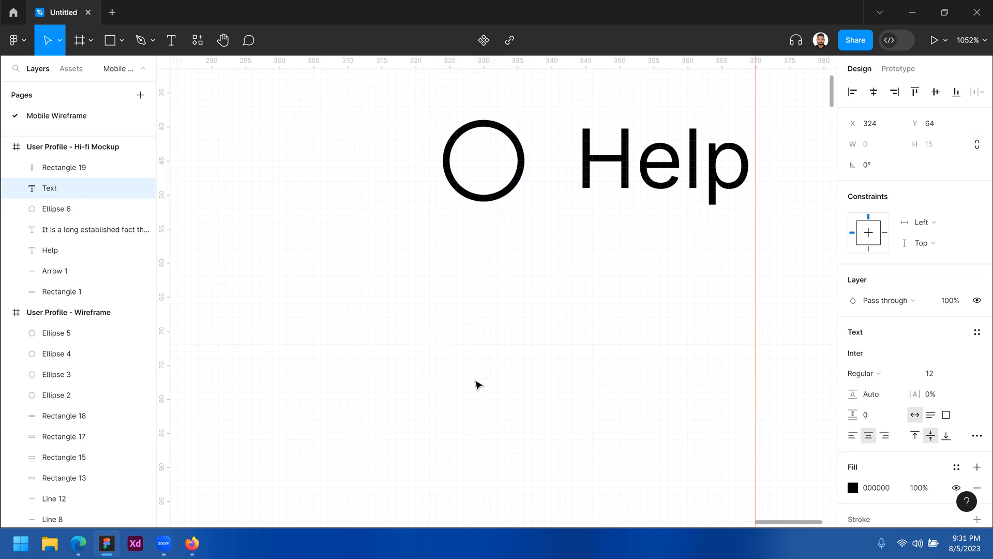
text(!)
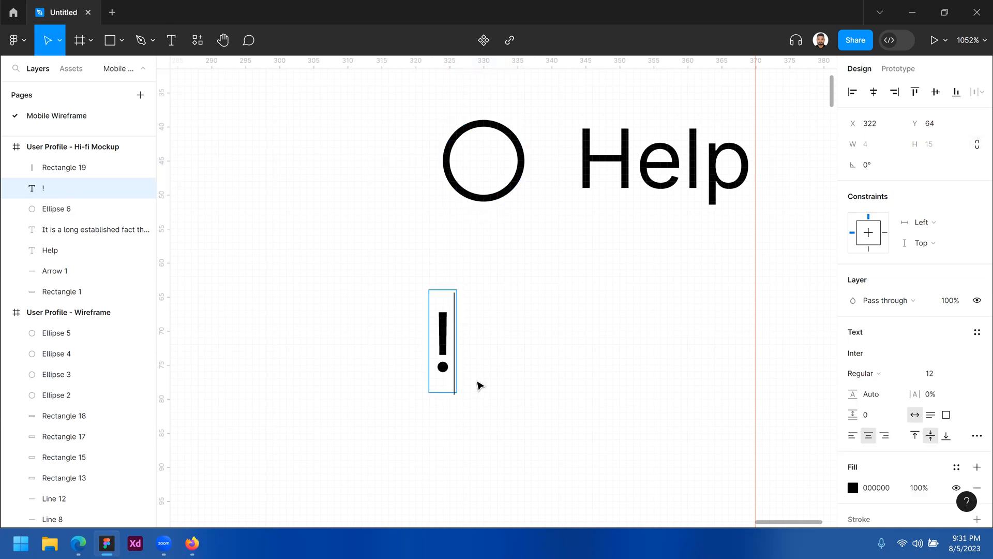
key(Escape)
drag(483, 330, 486, 140)
click(944, 376)
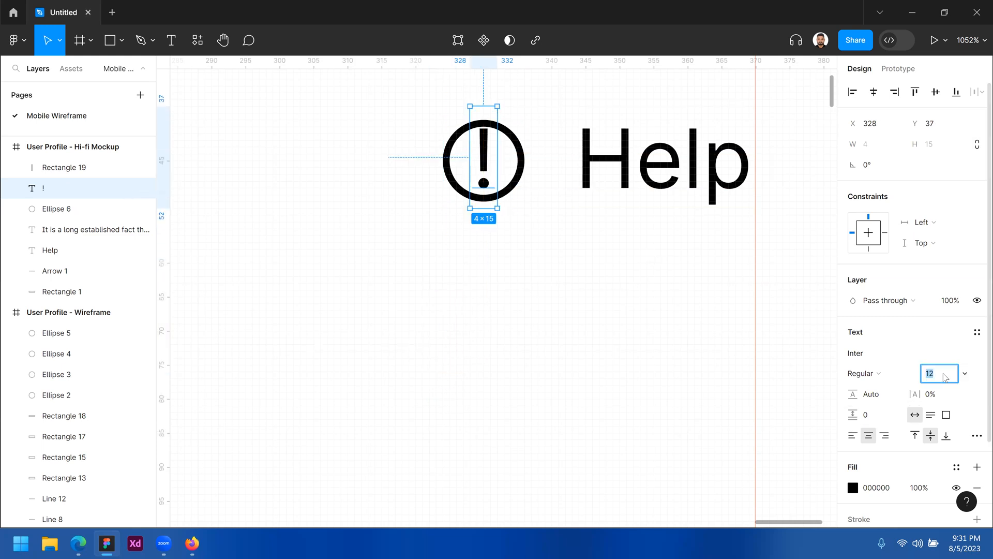
key(Down)
key(Down)
key(Down)
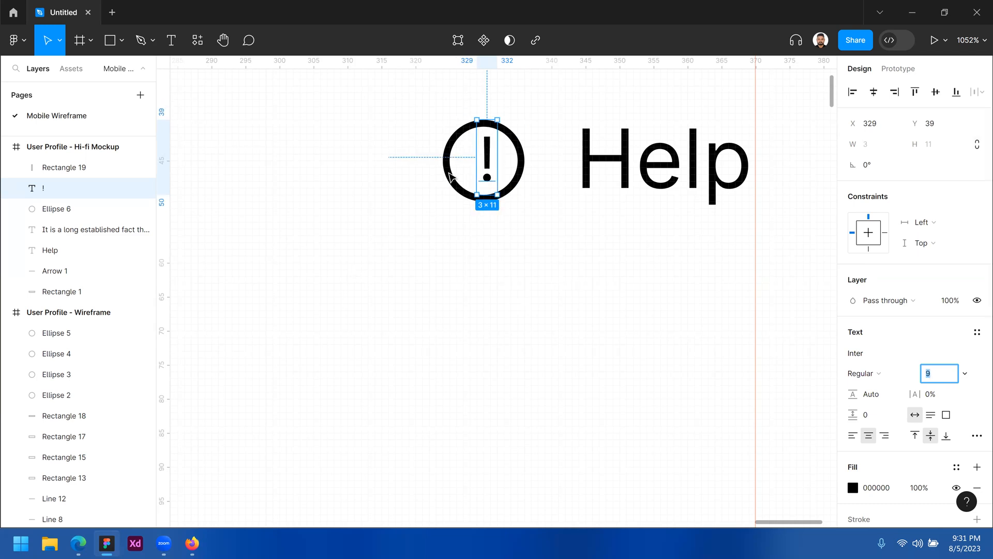
Nudge the exclamation mark until it sits centred inside the ring
drag(486, 155, 486, 177)
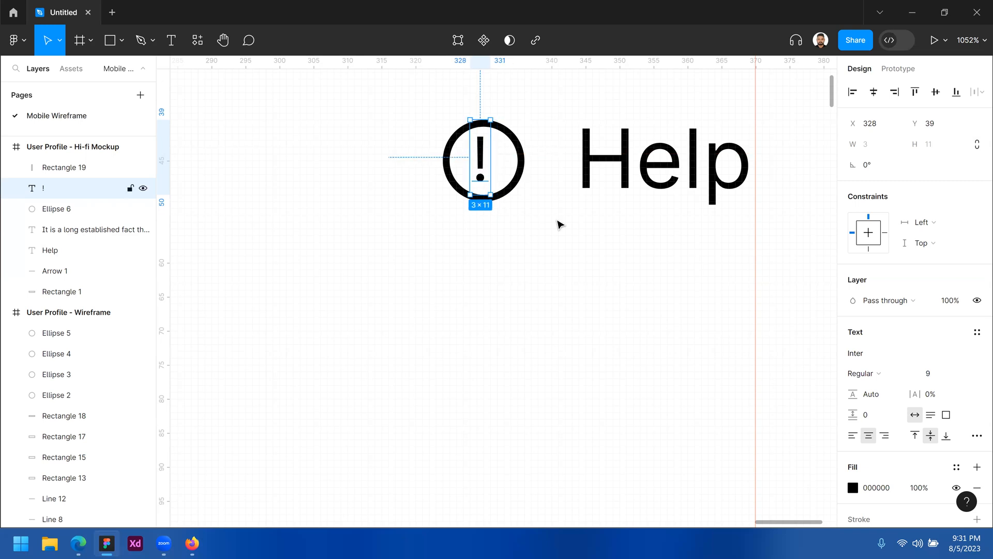
click(536, 255)
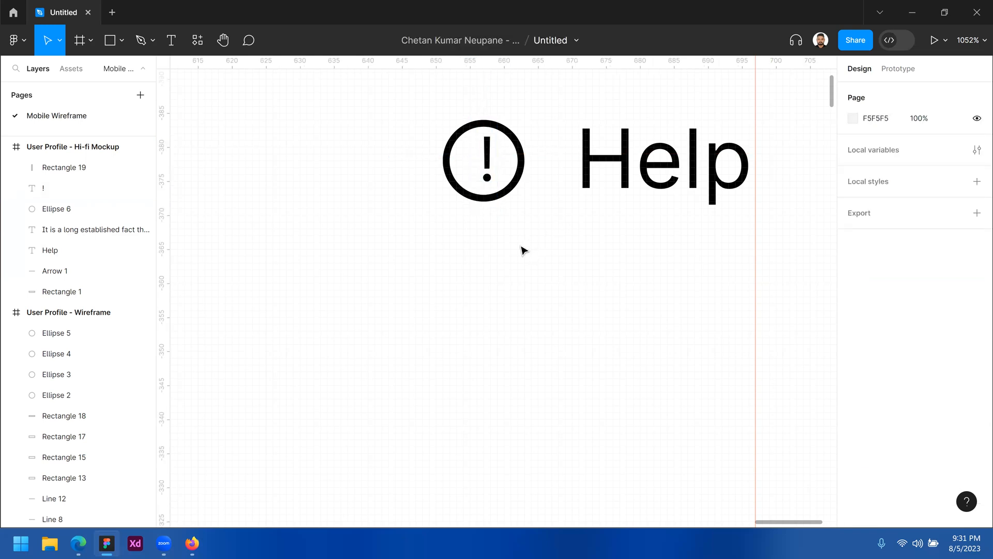
drag(493, 157, 486, 155)
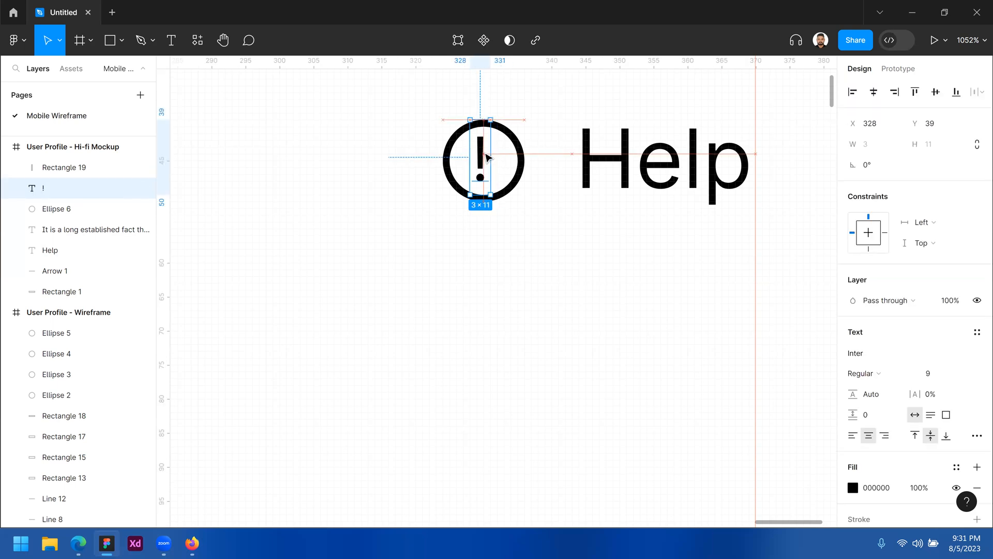
click(602, 288)
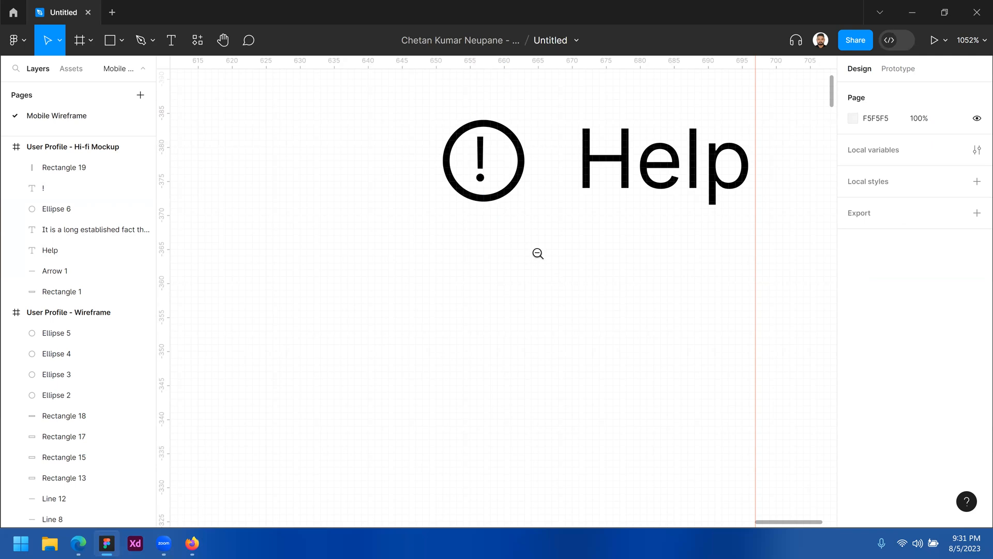
scroll(536, 255, down, 2)
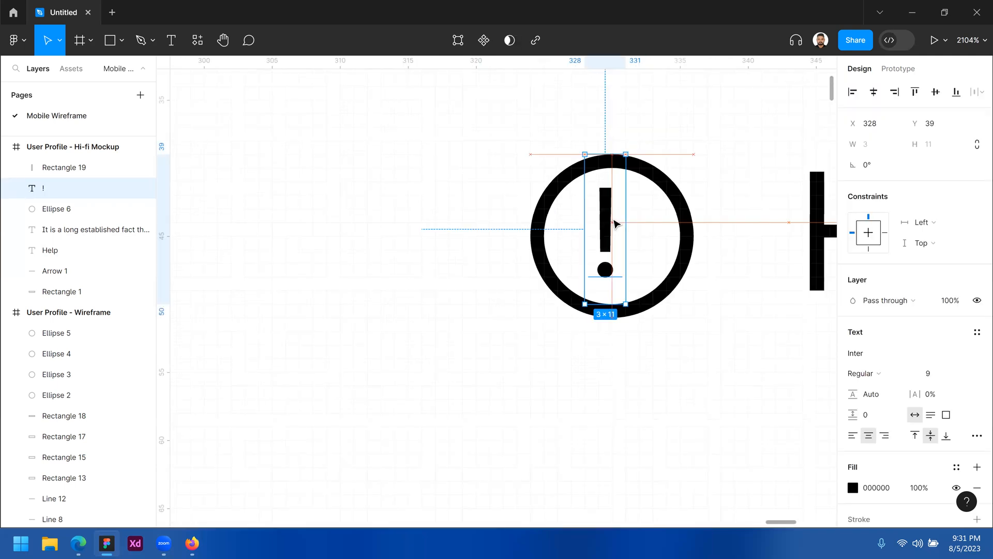
key(Right)
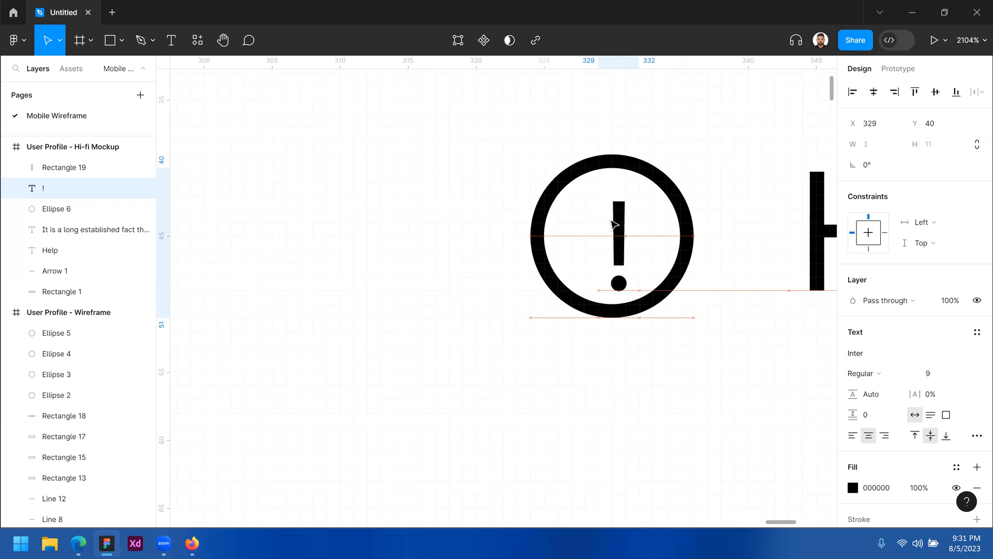
key(Left)
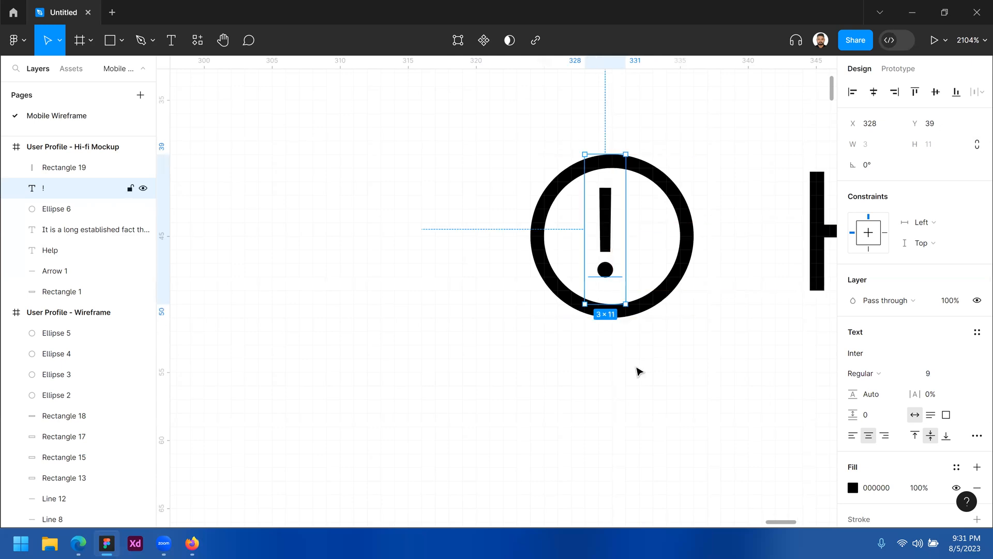
alt+click(617, 215)
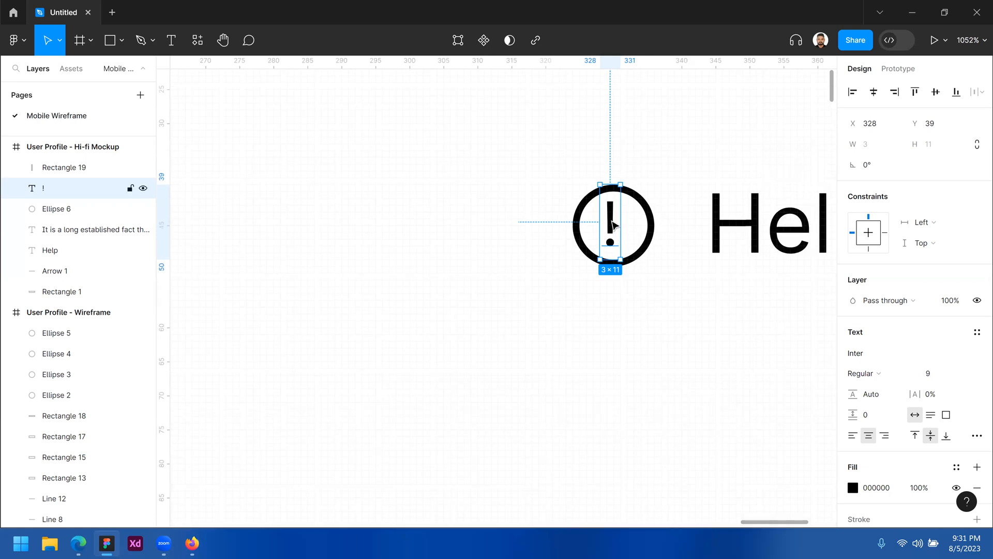
key(Escape)
alt+click(592, 295)
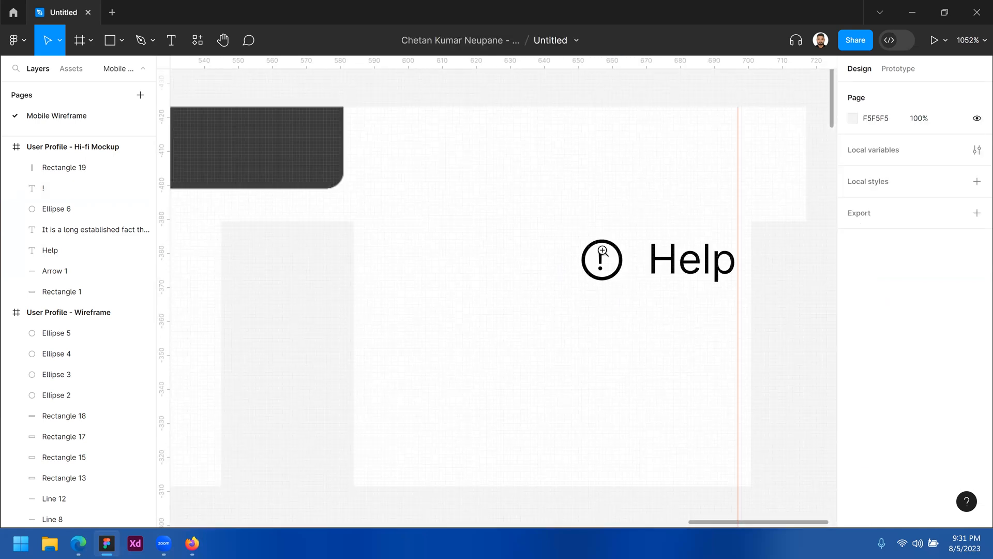
click(629, 249)
click(629, 249)
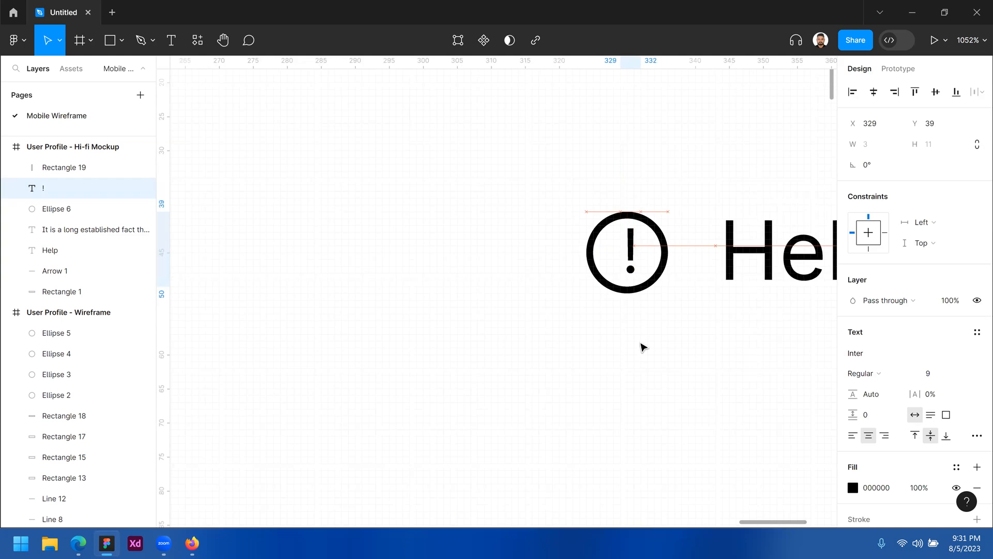
click(643, 347)
click(631, 238)
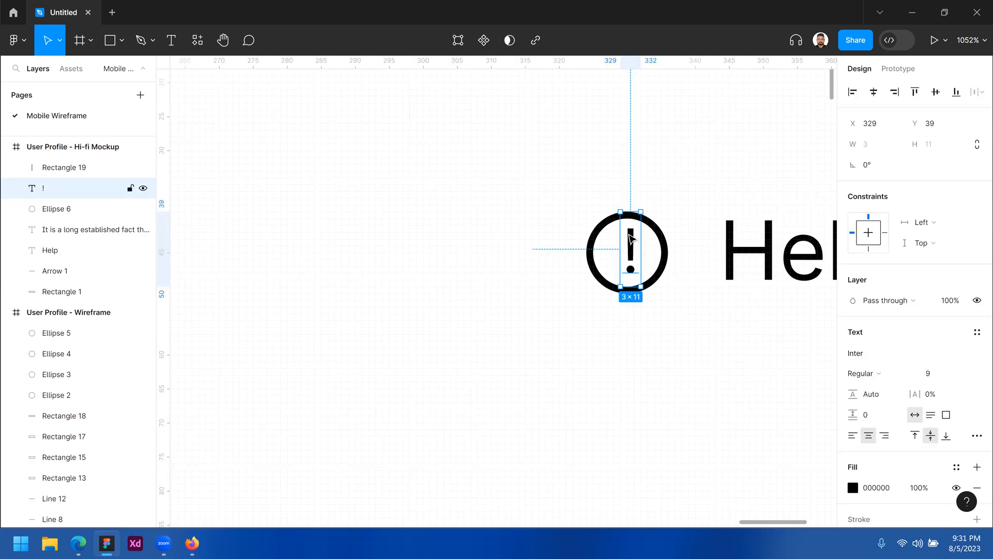
drag(630, 243, 625, 237)
click(629, 339)
scroll(629, 339, down, 2)
scroll(605, 296, down, 3)
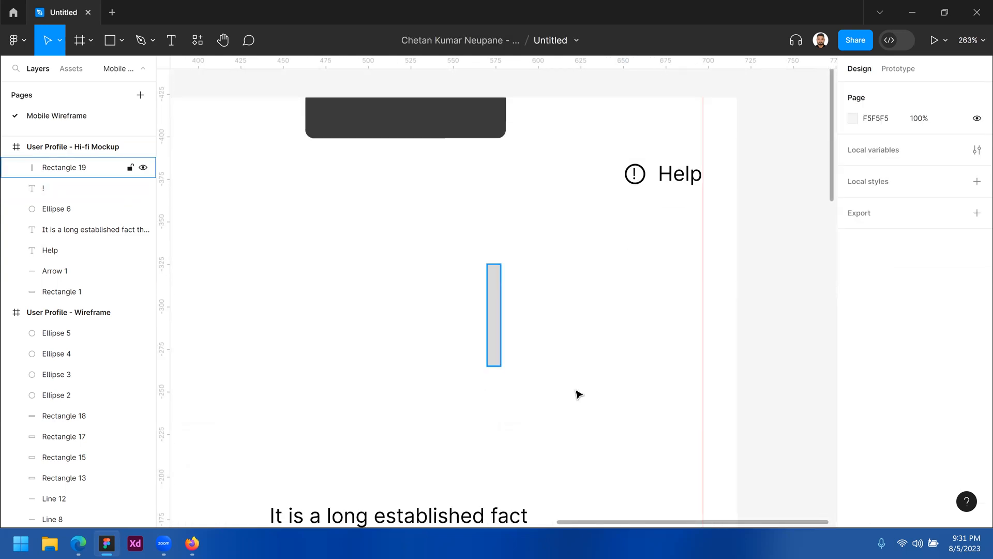
drag(497, 296, 577, 393)
key(Delete)
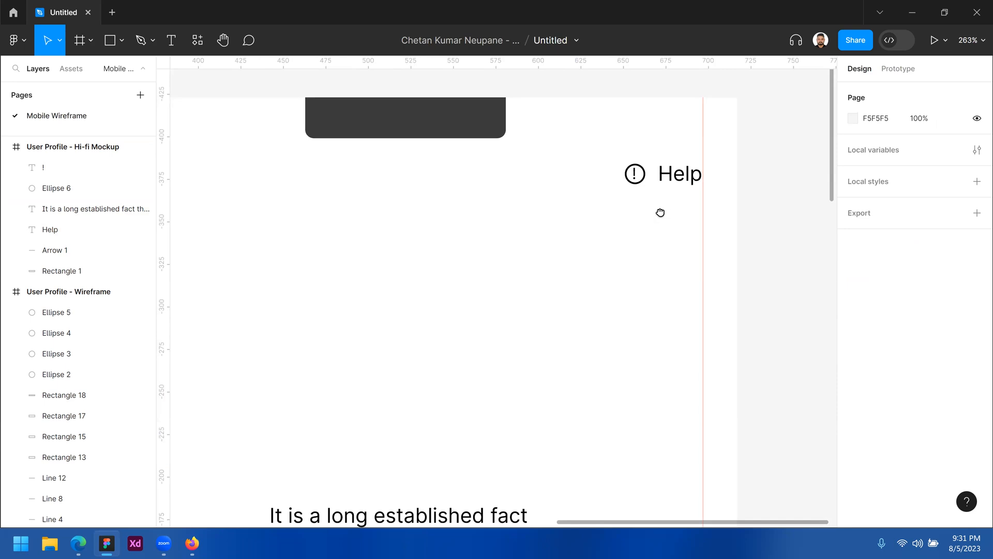
scroll(661, 213, left, 3)
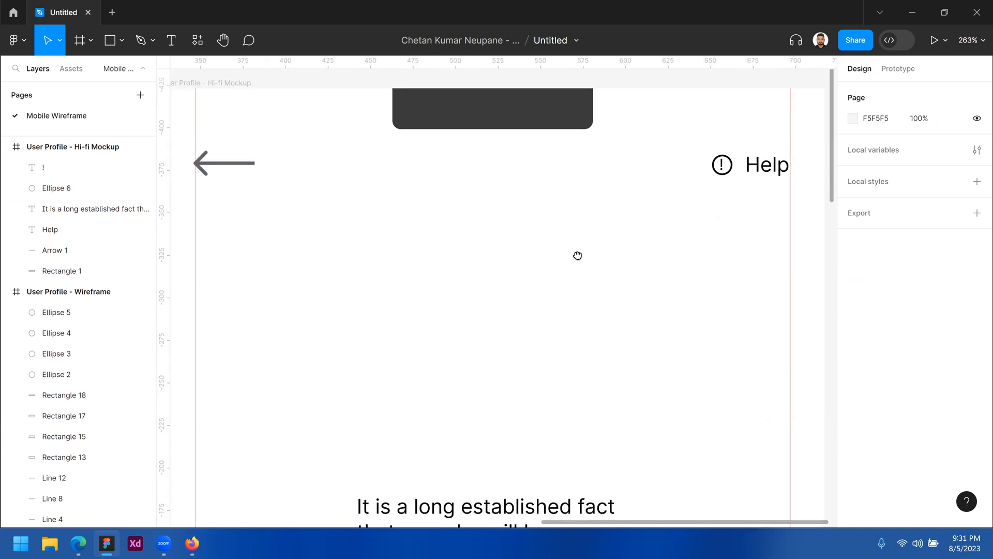
scroll(578, 255, right, 4)
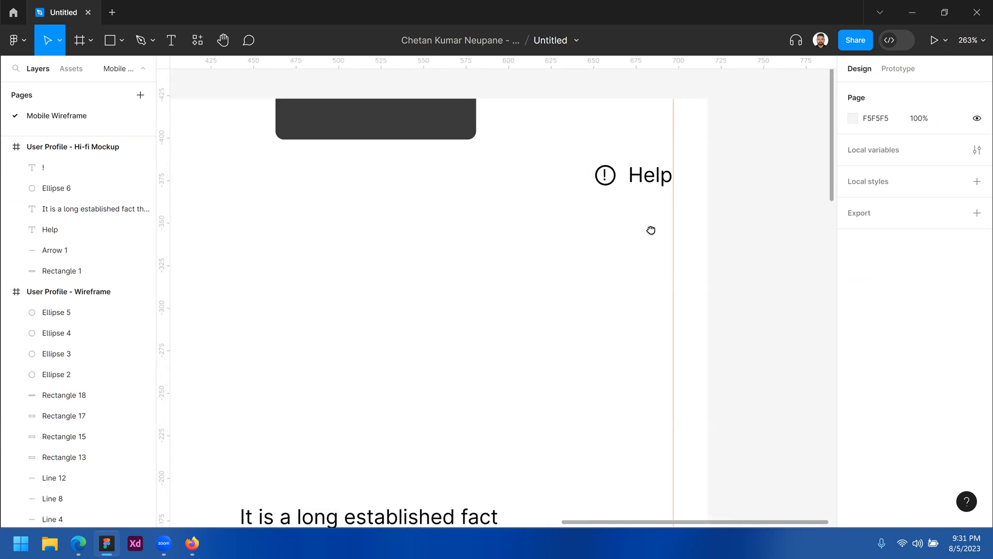
scroll(650, 228, left, 4)
alt+click(467, 264)
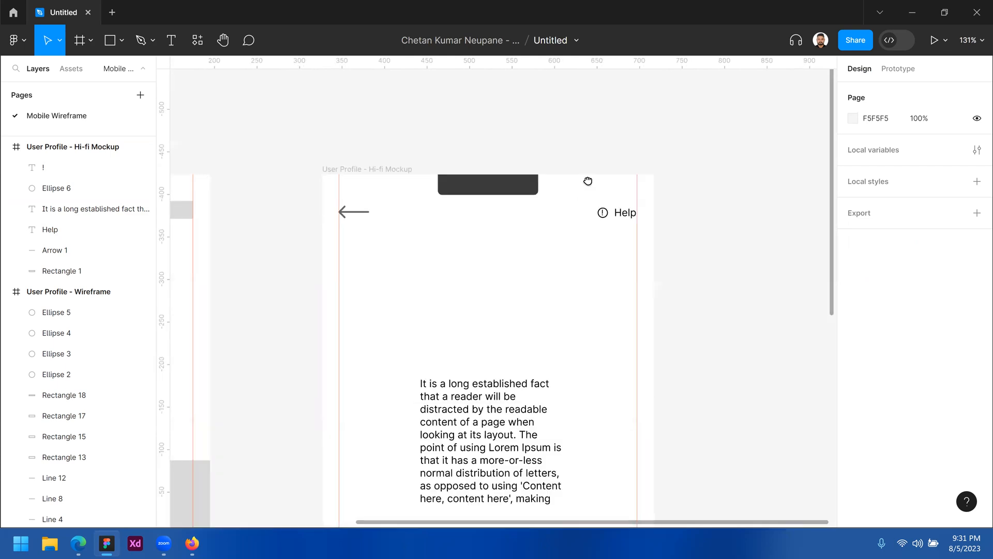
scroll(588, 178, down, 3)
scroll(589, 177, left, 1)
scroll(605, 206, left, 10)
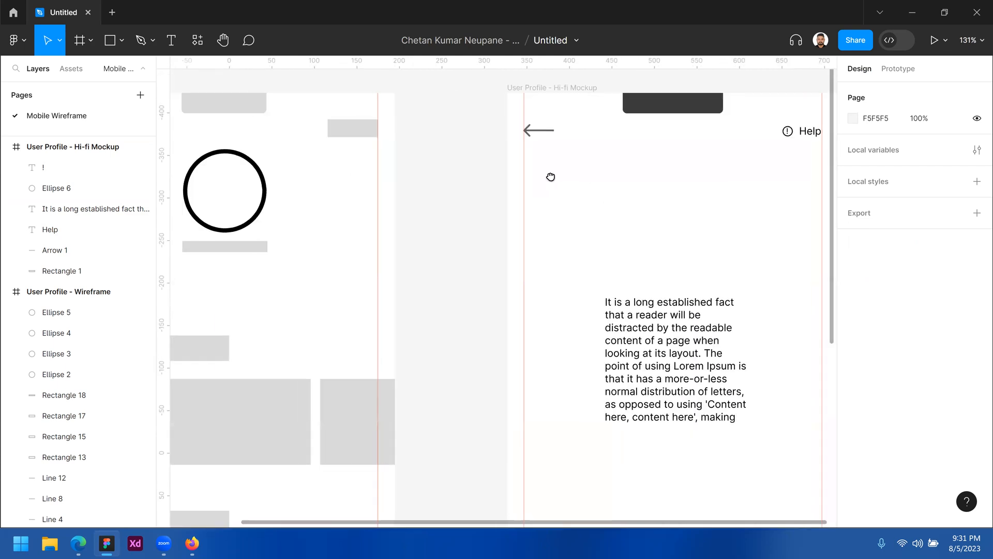
click(240, 133)
click(488, 138)
drag(648, 219, 423, 218)
drag(494, 205, 414, 209)
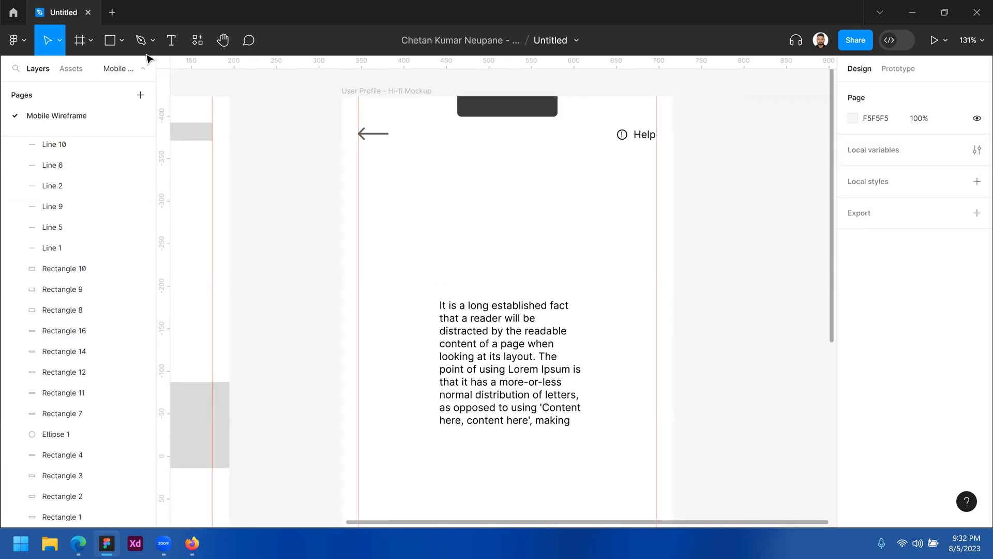
Draw a grey D9D9D9 circle below the top bar and resize it to 109×109 at X 140, Y 72
click(122, 40)
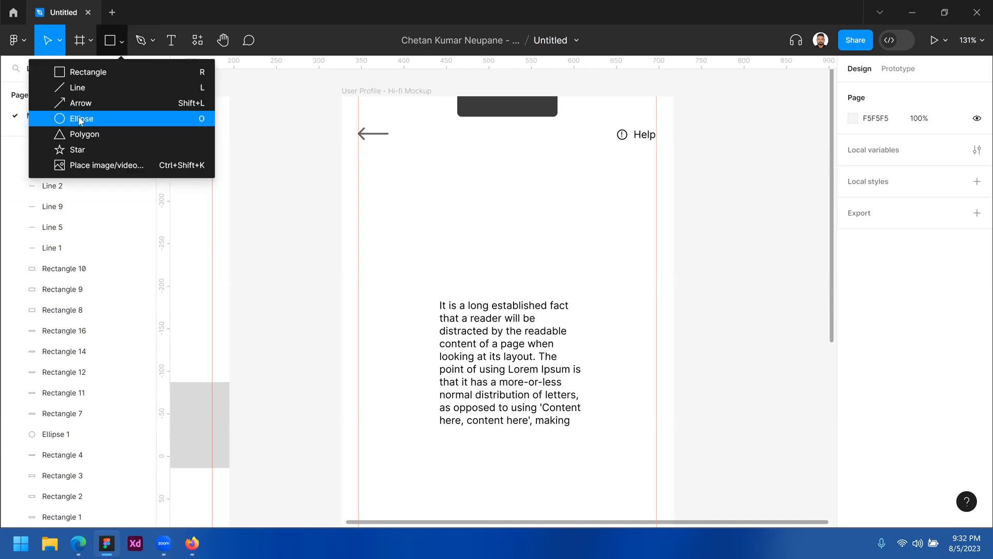
drag(458, 151, 546, 241)
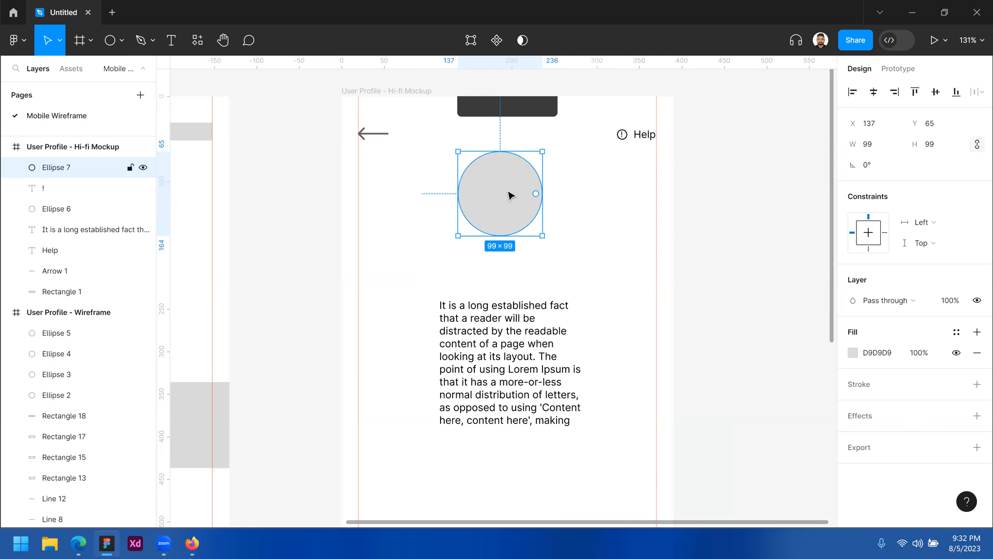
drag(511, 200, 508, 200)
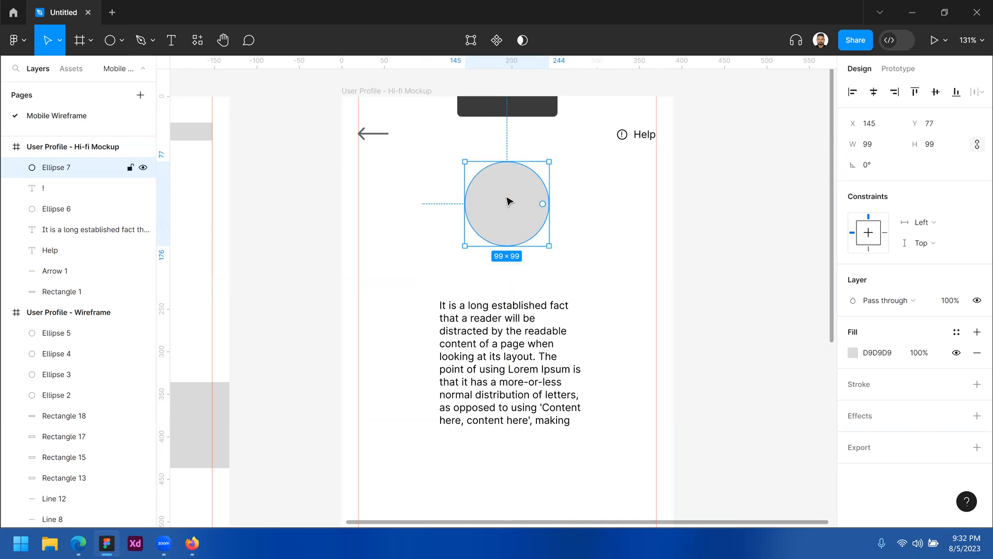
key(Escape)
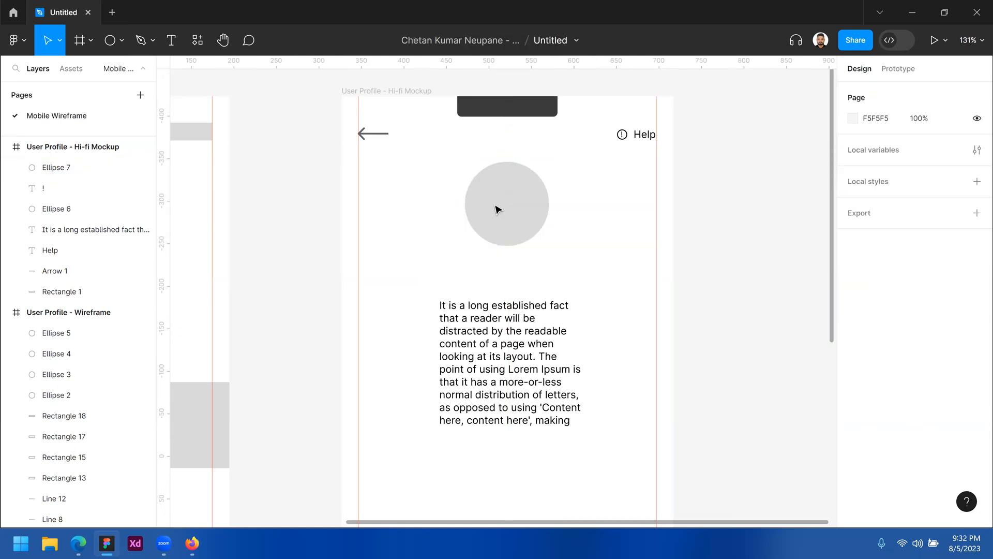
click(533, 200)
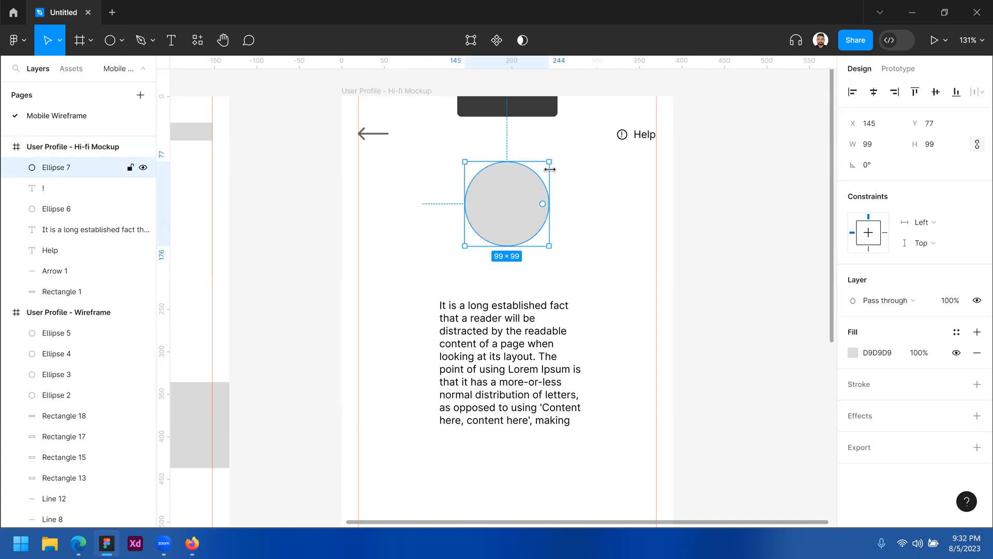
drag(549, 161, 588, 178)
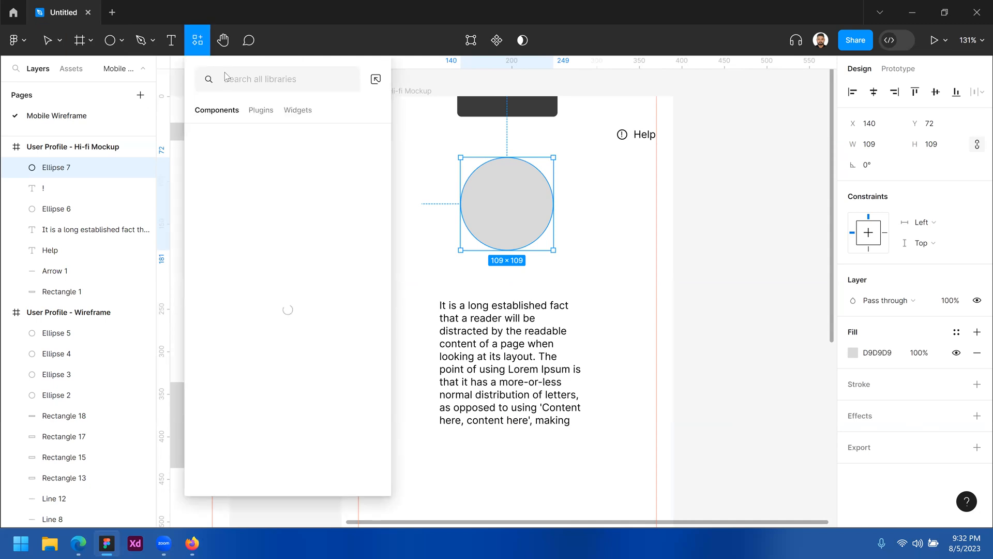
Run UI Faces with Unsplash, Male, Happiness and Black filters and apply an avatar to Ellipse 7
click(261, 111)
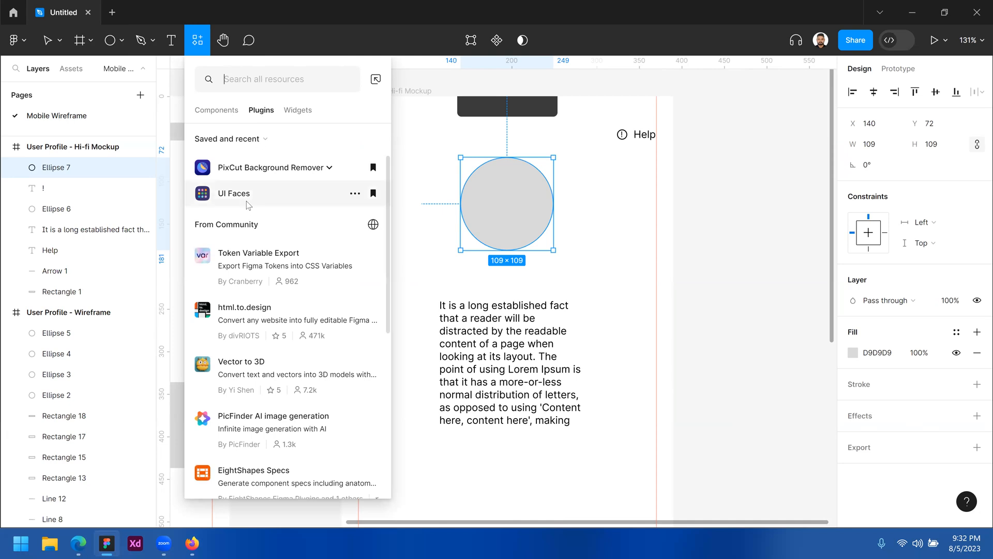
key(Escape)
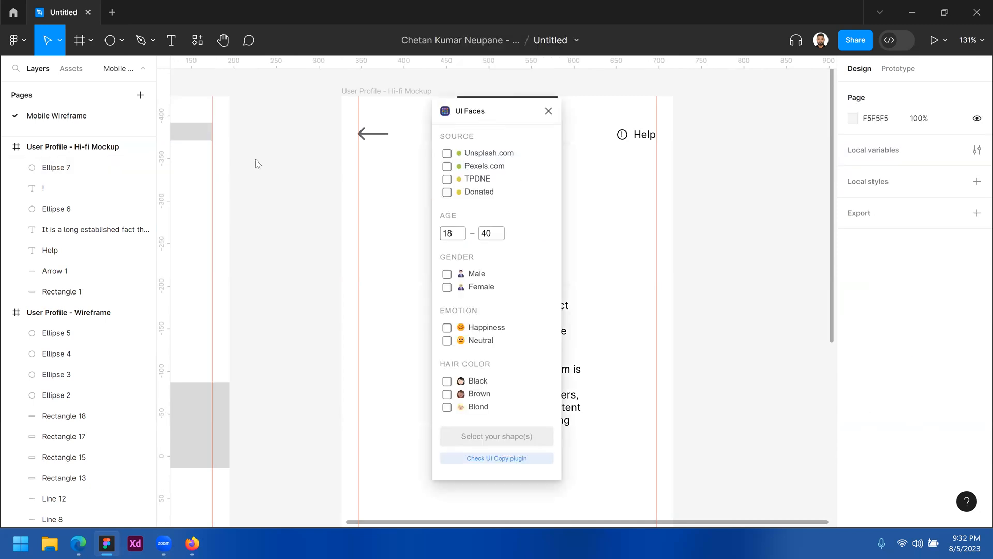
drag(256, 159, 289, 135)
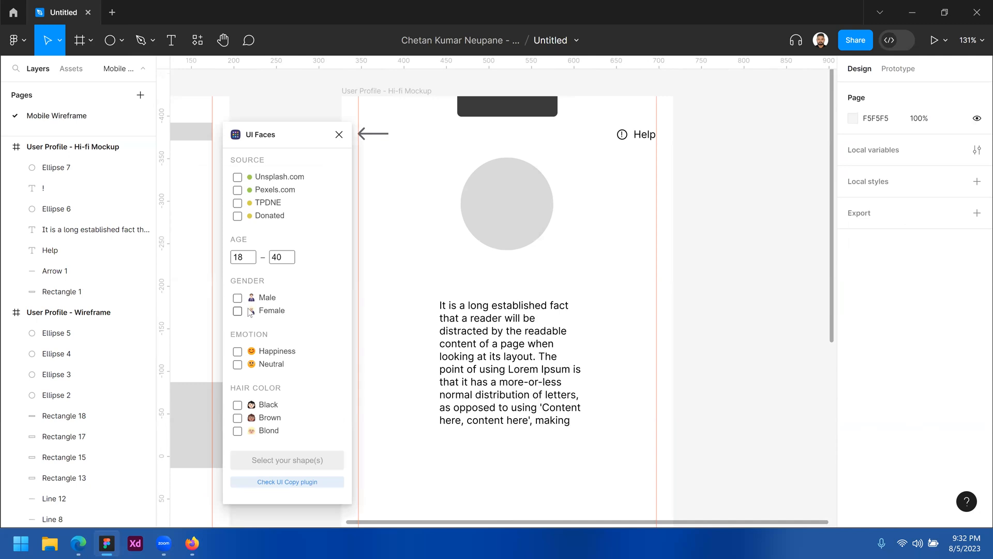
click(237, 299)
click(238, 177)
click(237, 353)
click(237, 406)
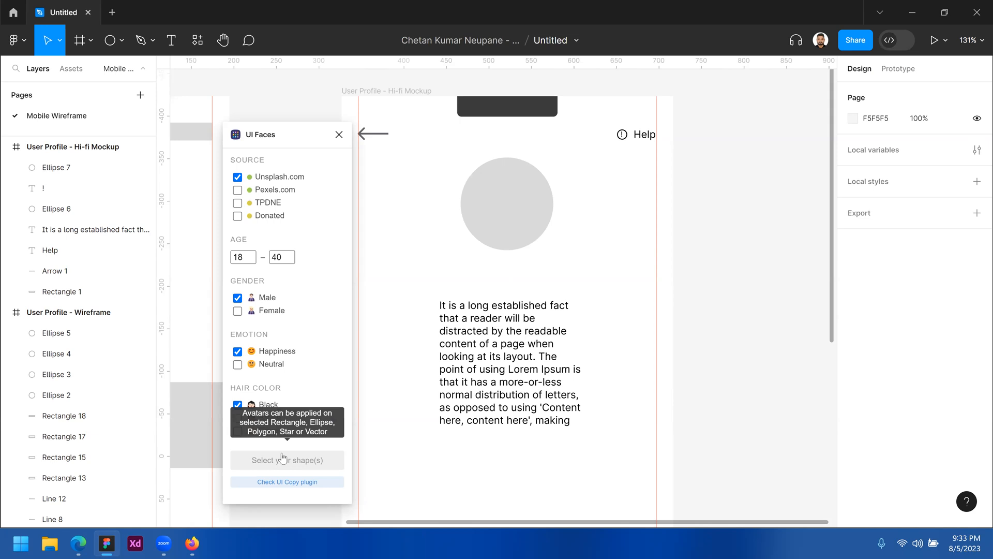
click(539, 222)
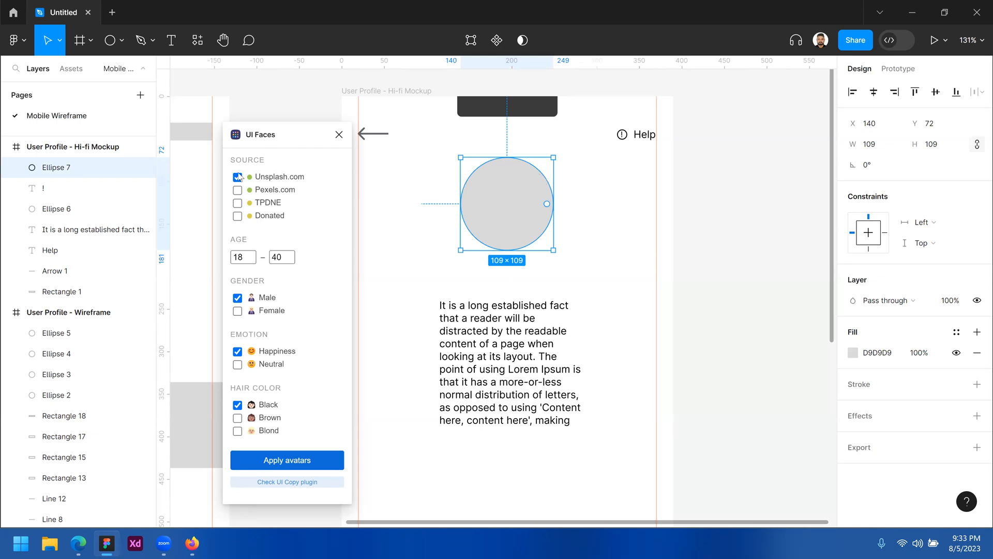
click(289, 465)
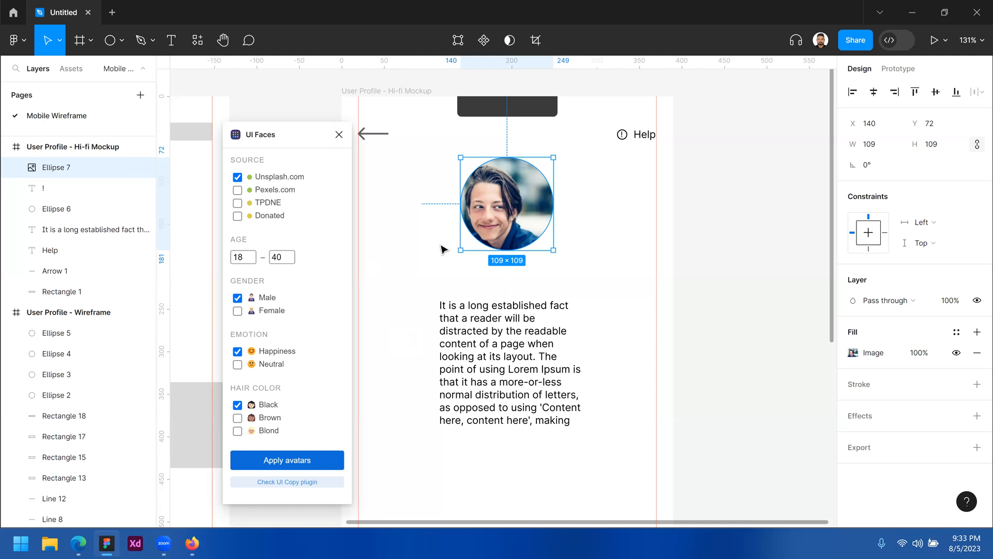
Resize the avatar photo to 60×60 with the aspect ratio locked
click(492, 288)
click(502, 212)
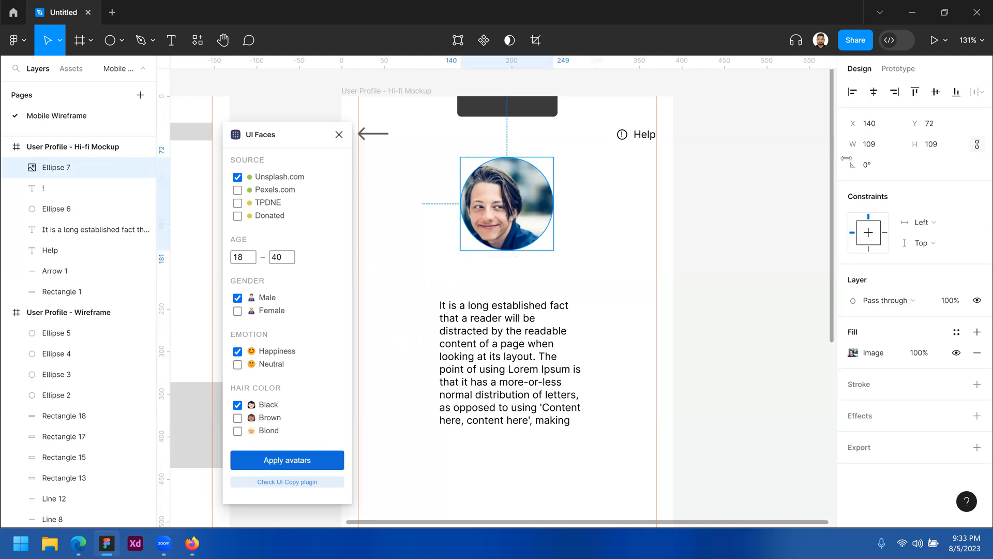
click(885, 148)
key(Tab)
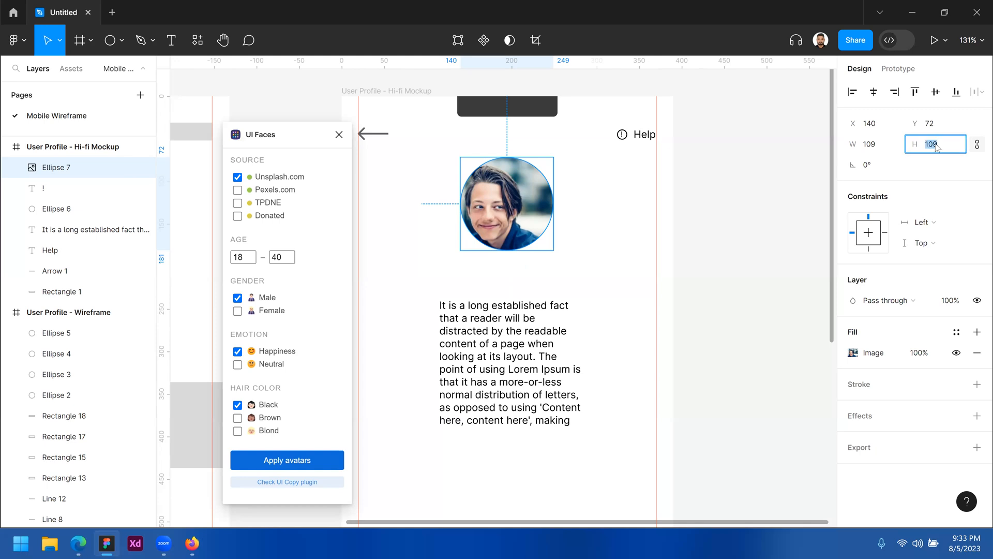
click(378, 122)
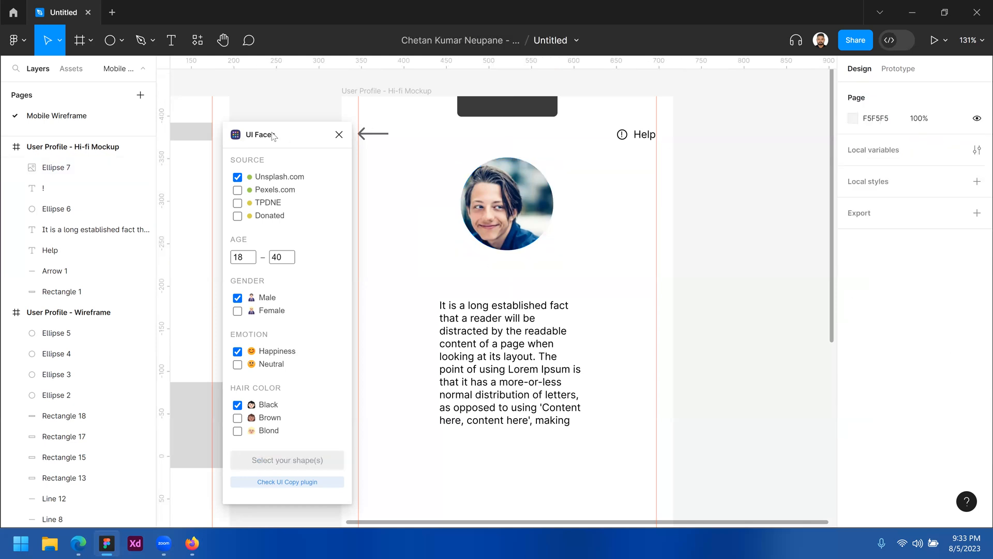
drag(273, 136, 253, 136)
click(78, 168)
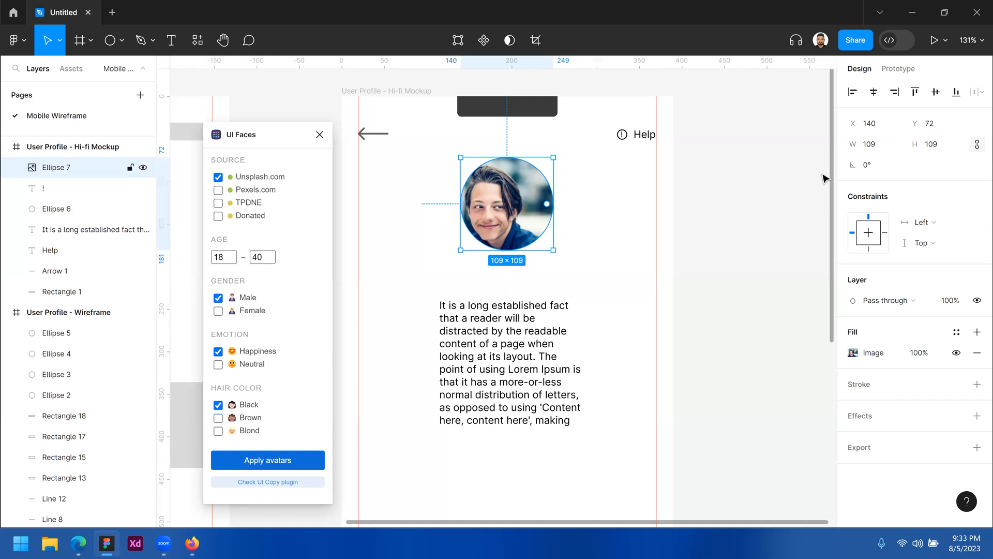
click(893, 147)
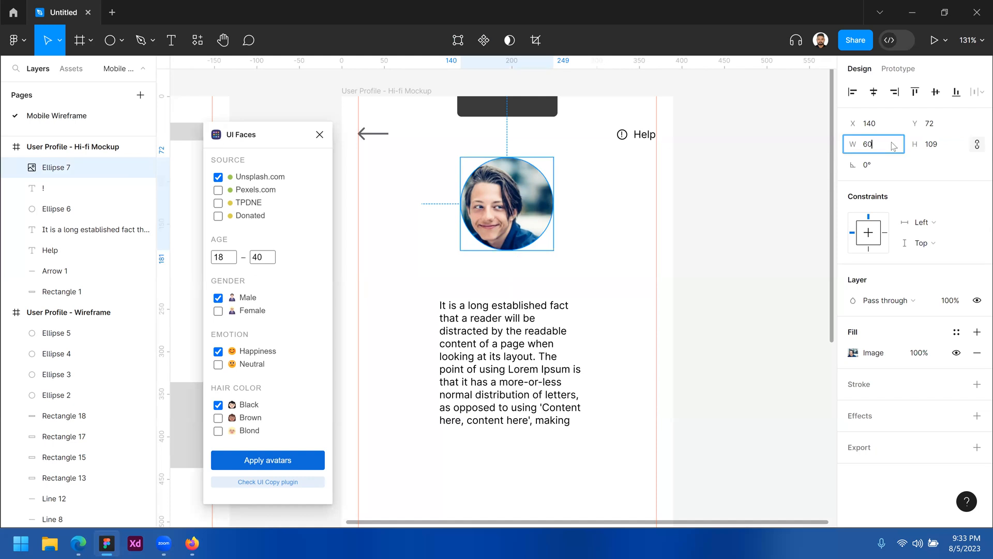
key(Tab)
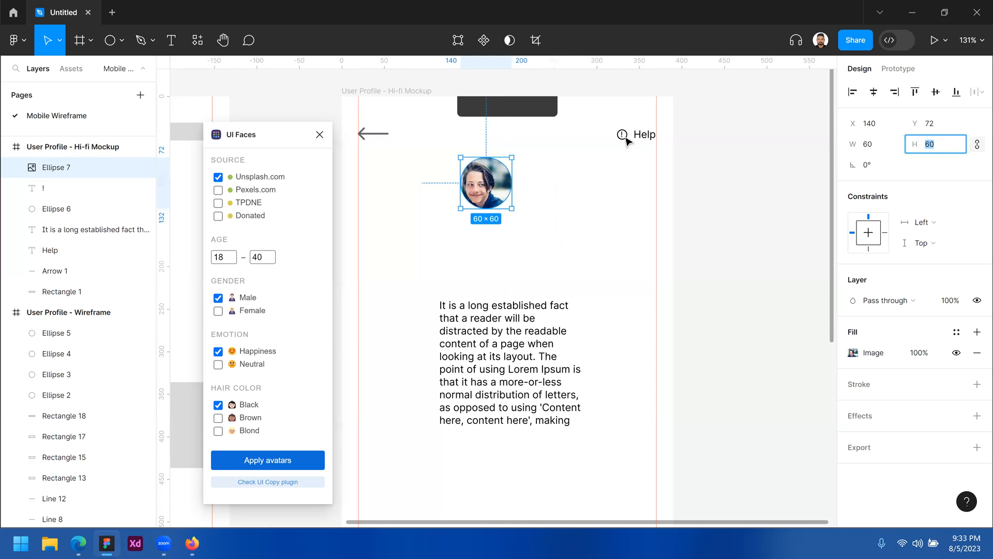
Centre the avatar horizontally, reposition the lorem ipsum paragraph, and close the UI Faces window
click(874, 91)
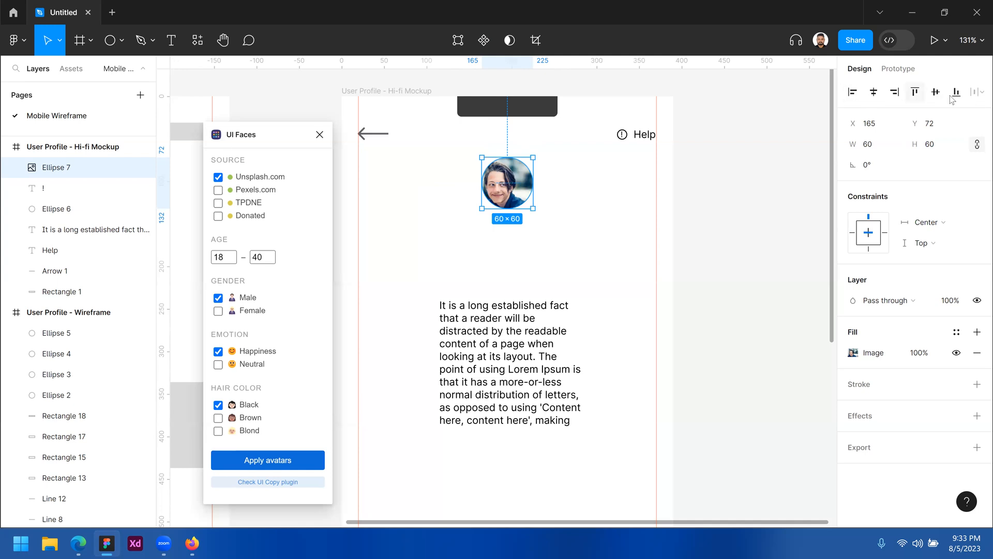
drag(492, 312, 661, 265)
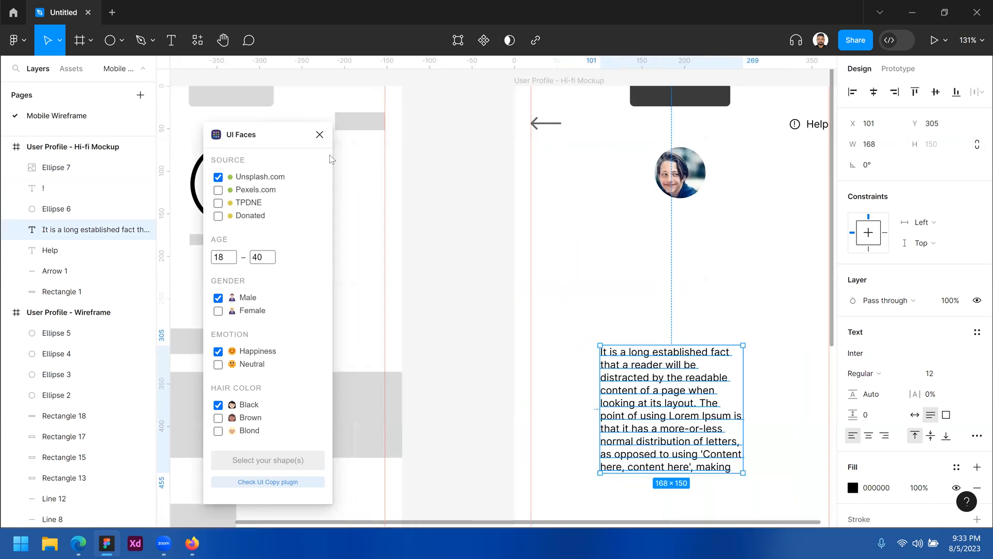
click(319, 134)
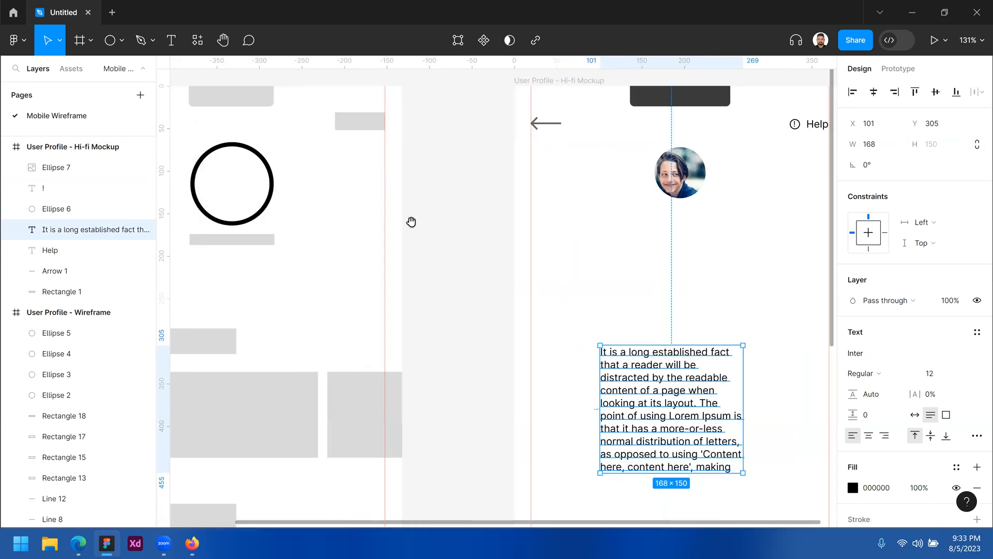
Widen the wireframe's grey bar to 248 and Alt-drag two evenly spaced copies below it
scroll(410, 221, left, 3)
click(329, 229)
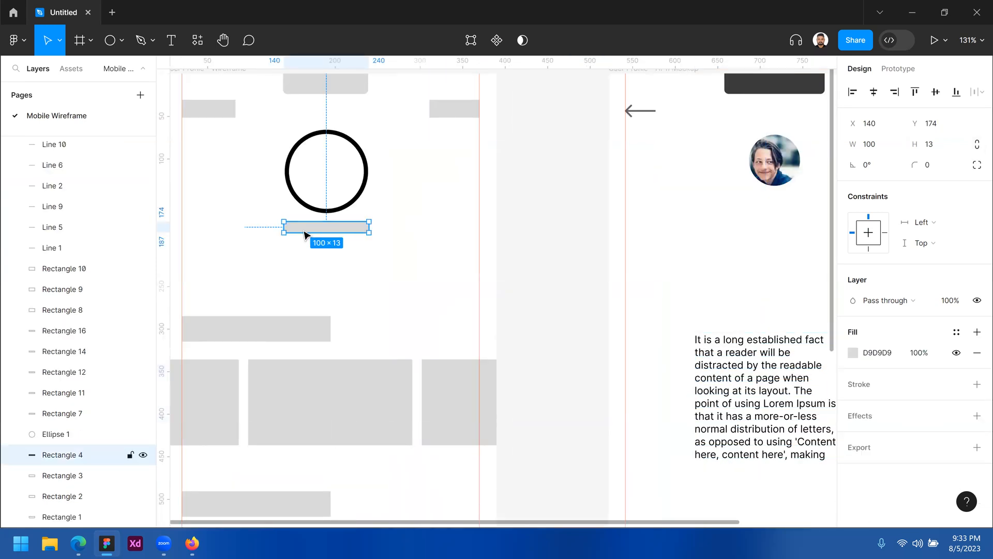
drag(281, 226, 221, 226)
alt+drag(318, 228, 336, 275)
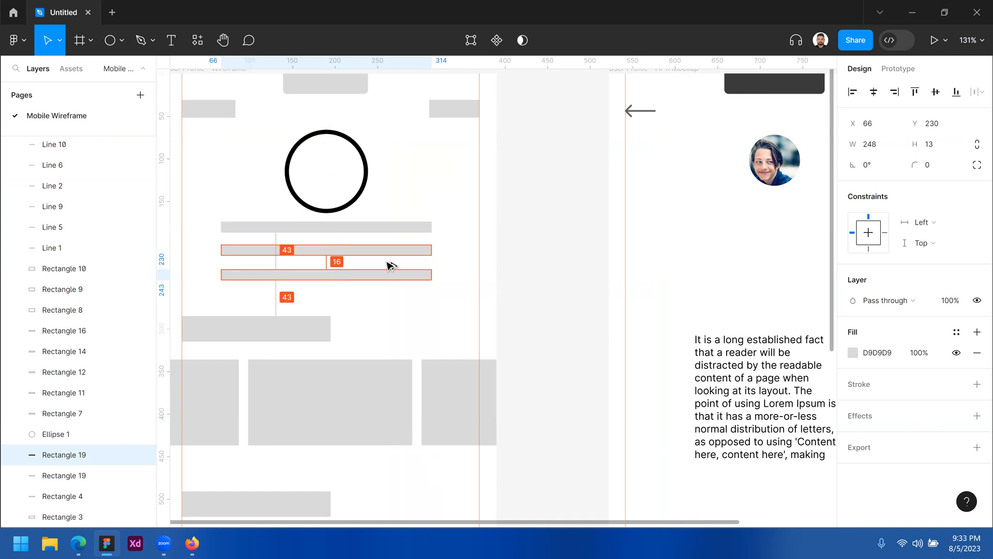
drag(402, 294, 385, 224)
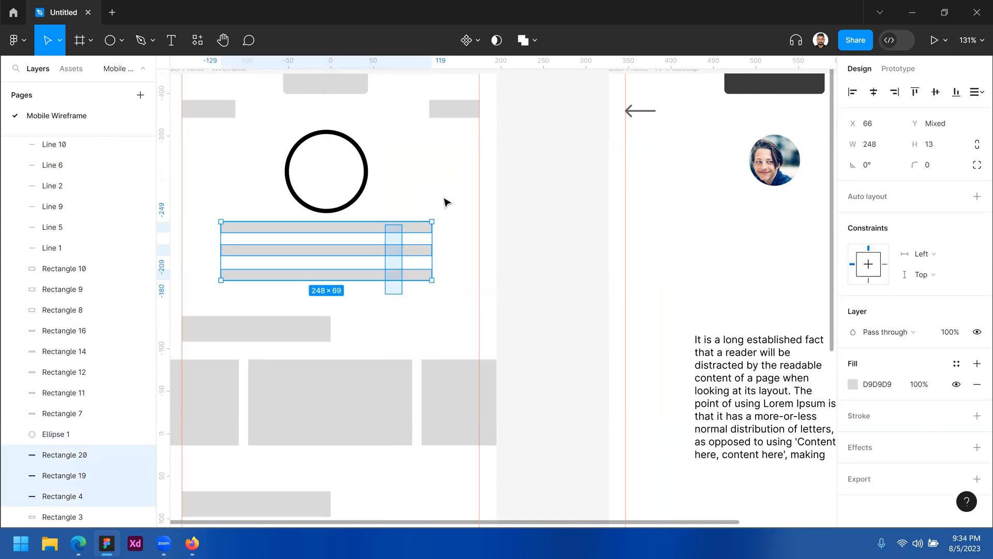
click(515, 253)
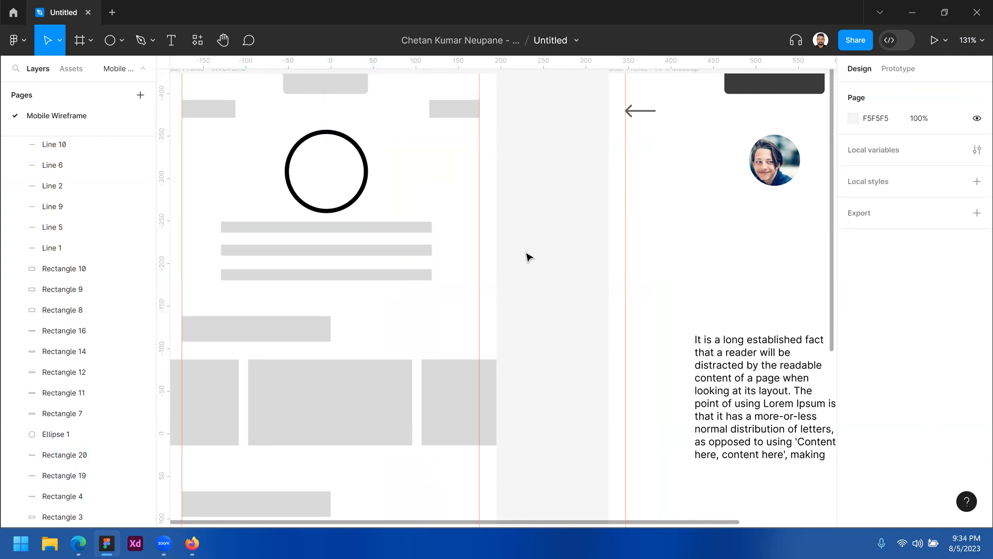
drag(700, 242, 504, 225)
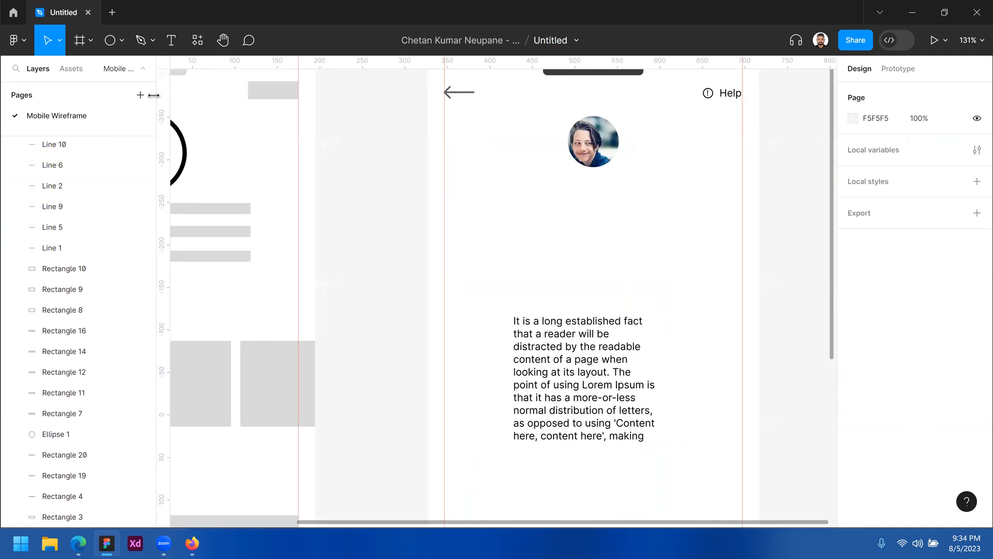
Add a text label with the person's full name just under the avatar
click(170, 48)
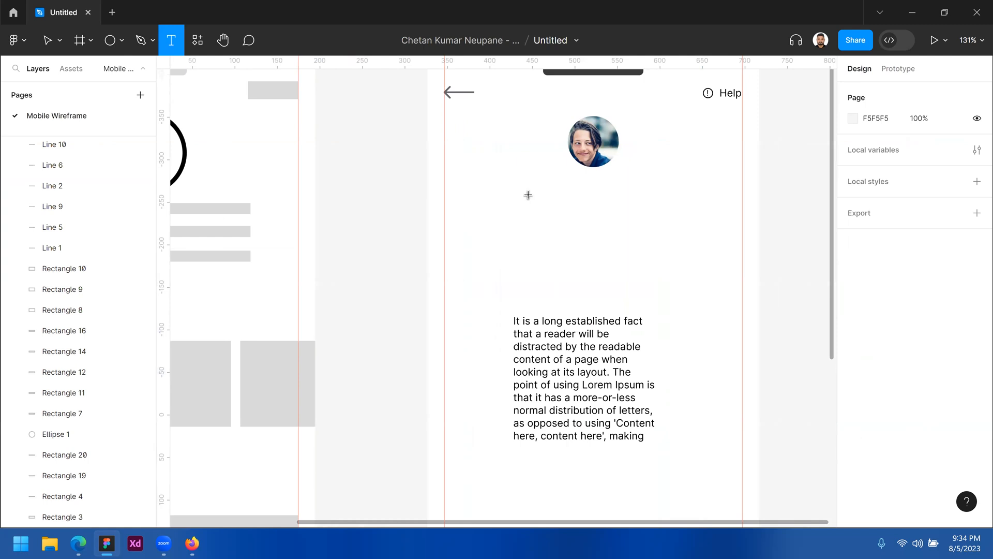
click(532, 228)
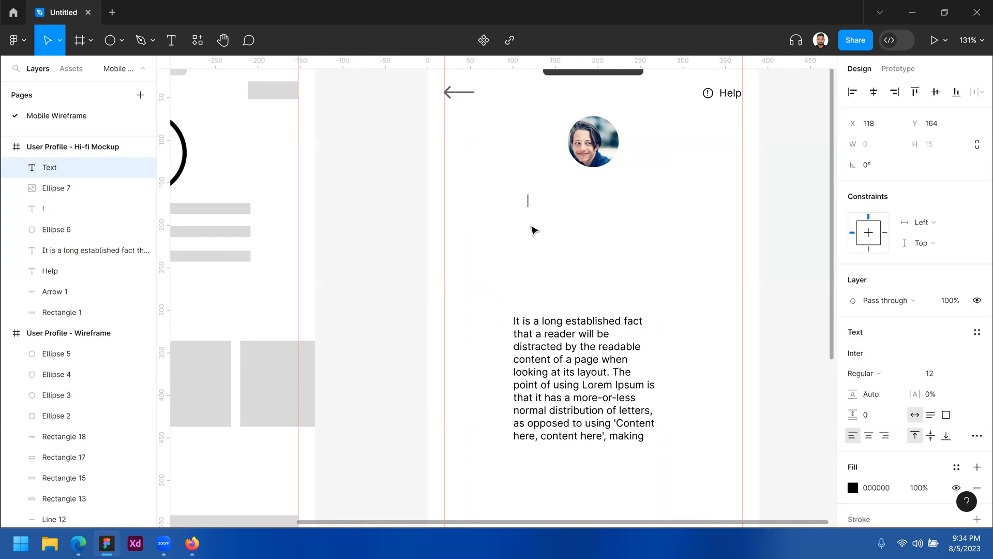
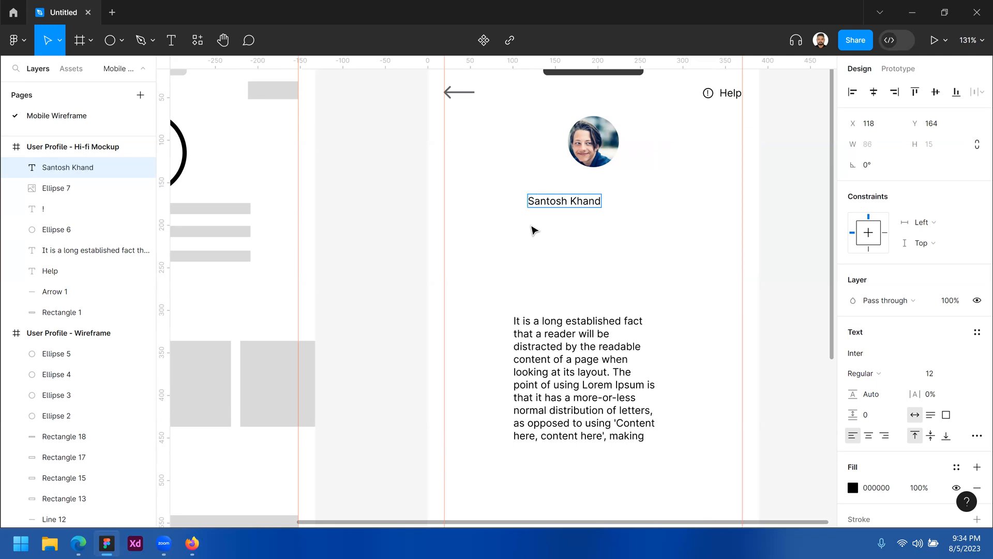
key(Escape)
drag(591, 205, 607, 199)
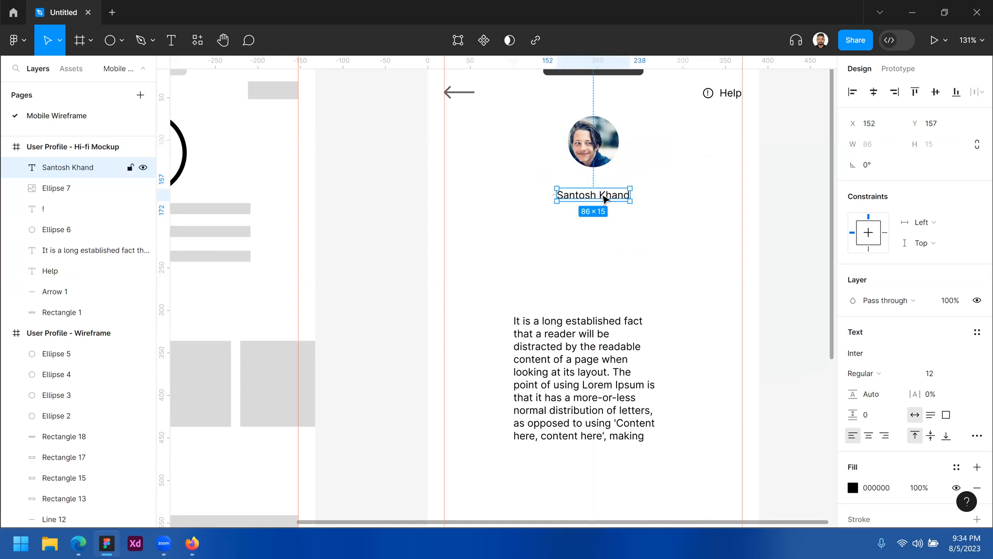
key(Up)
key(Up)
key(Up)
key(Up)
key(Up)
key(Up)
key(Up)
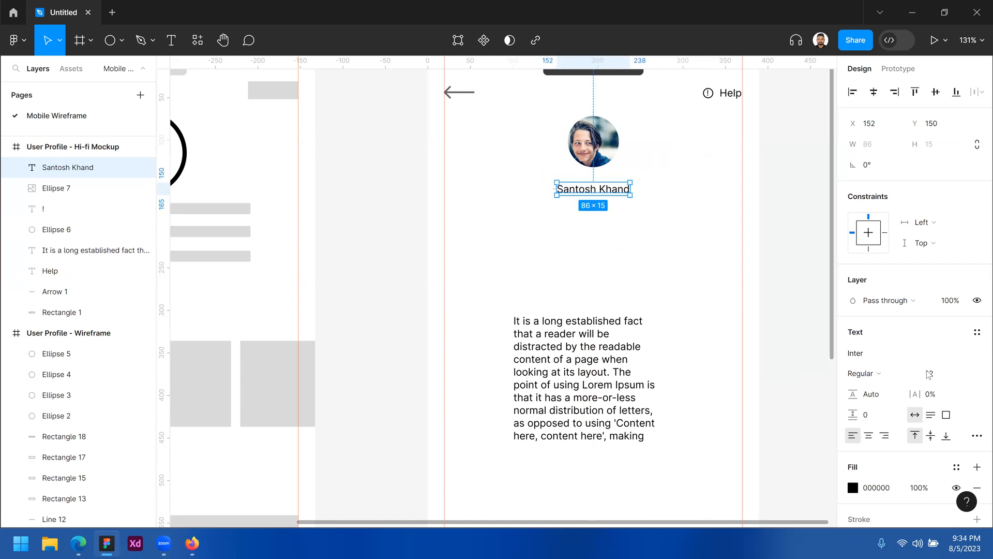
Set the name to font size 16, centre-align it, and centre it under the avatar
click(939, 375)
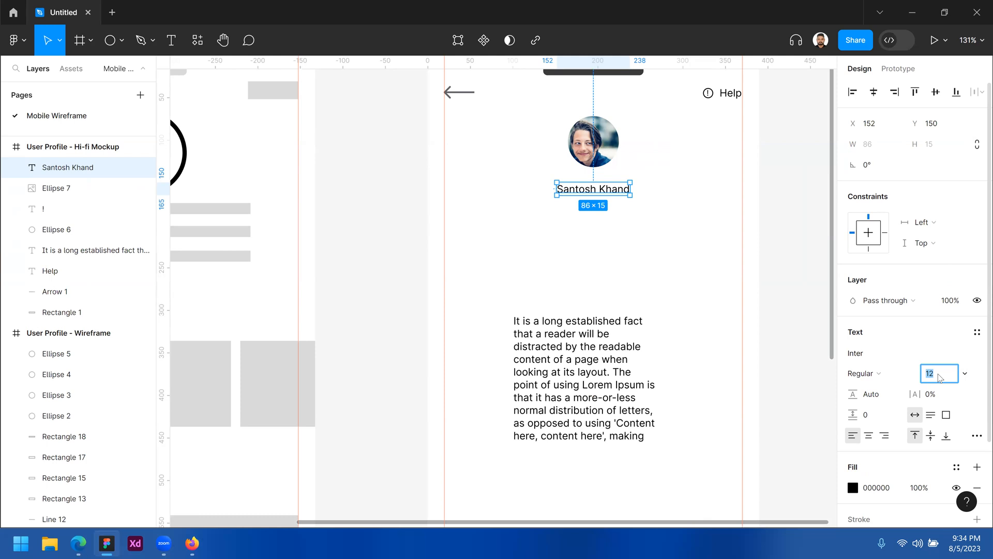
key(Return)
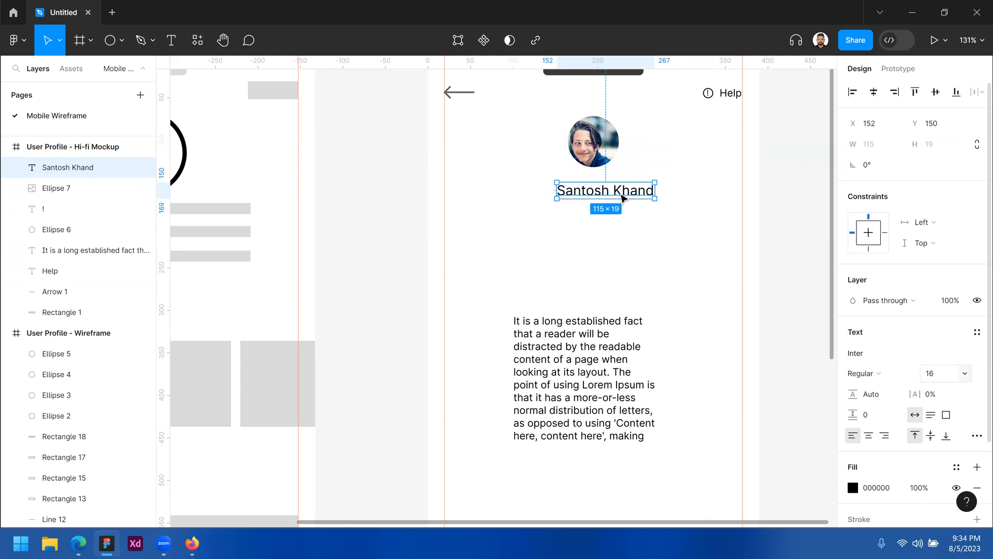
click(869, 441)
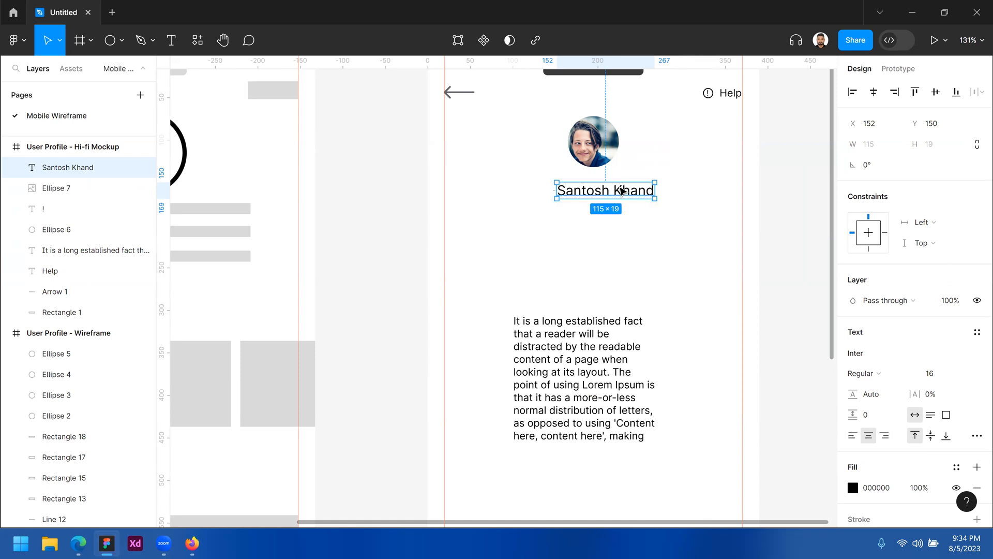
drag(603, 193, 612, 193)
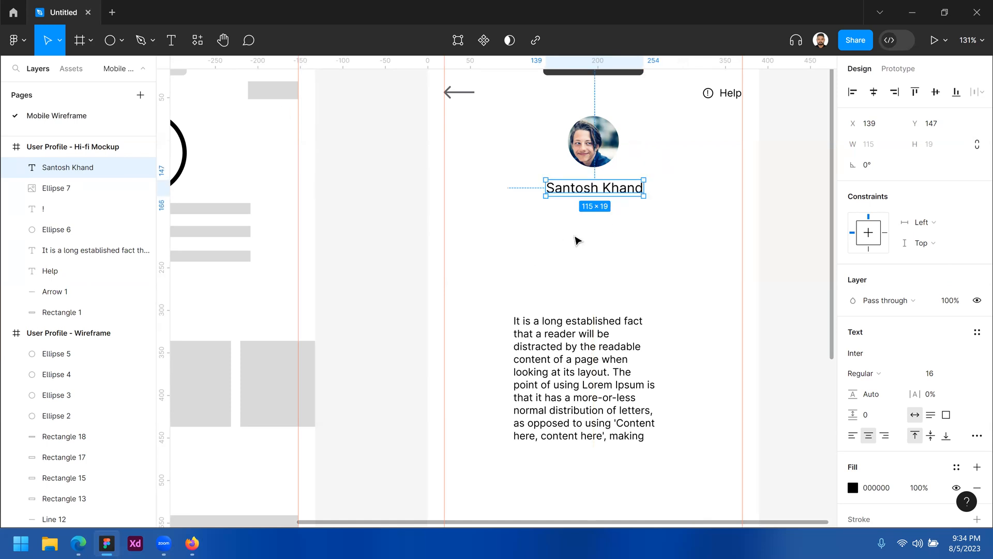
click(637, 231)
Draw a thin grey 8-high rectangle bar directly above the name
key(z)
click(644, 231)
scroll(324, 217, up, 2)
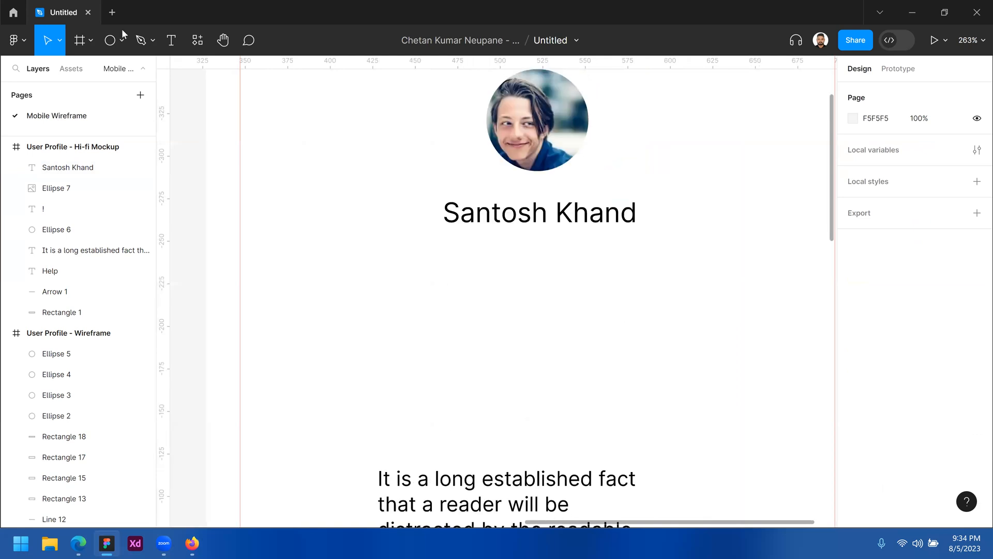
click(121, 41)
click(95, 72)
mouse_move(353, 173)
mouse_down()
mouse_move(692, 185)
mouse_move(697, 196)
mouse_up()
click(941, 144)
key(Return)
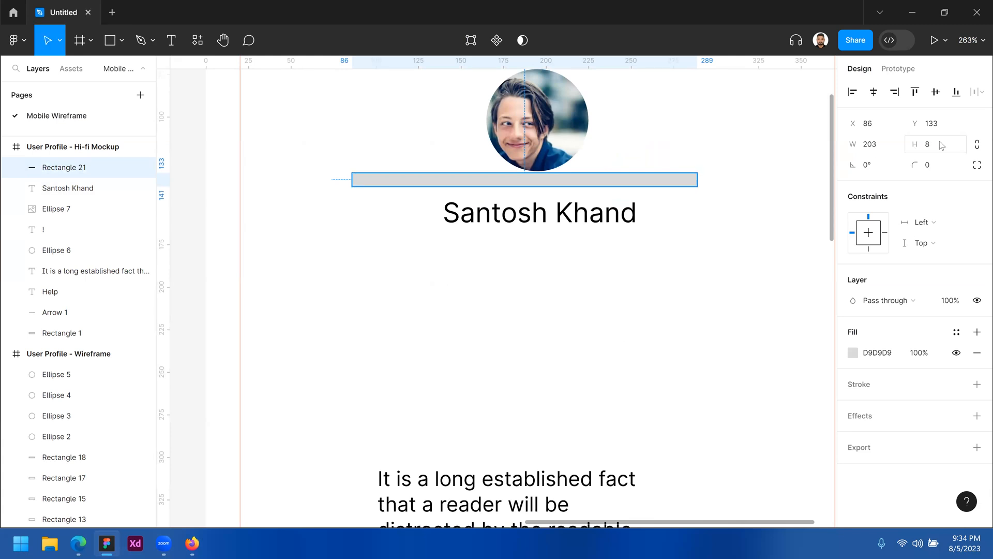
drag(595, 210, 595, 206)
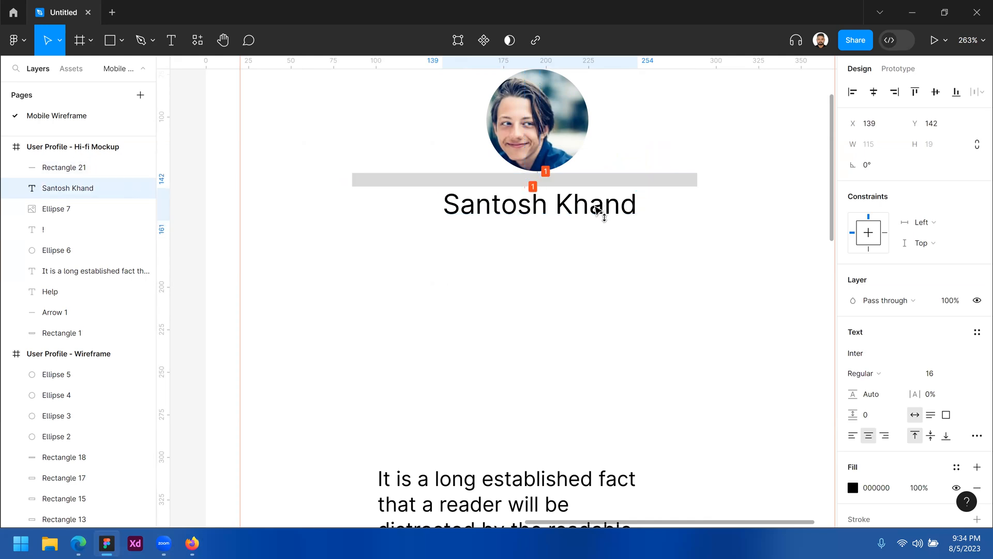
Alt-drag a copy of the 203×8 bar below the name and nudge both into place
click(645, 181)
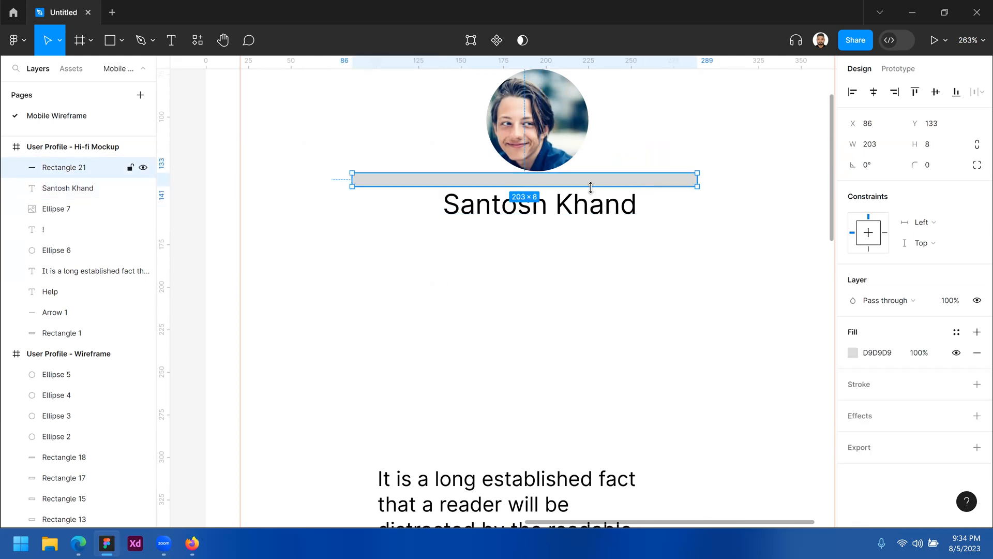
alt+drag(579, 183, 588, 224)
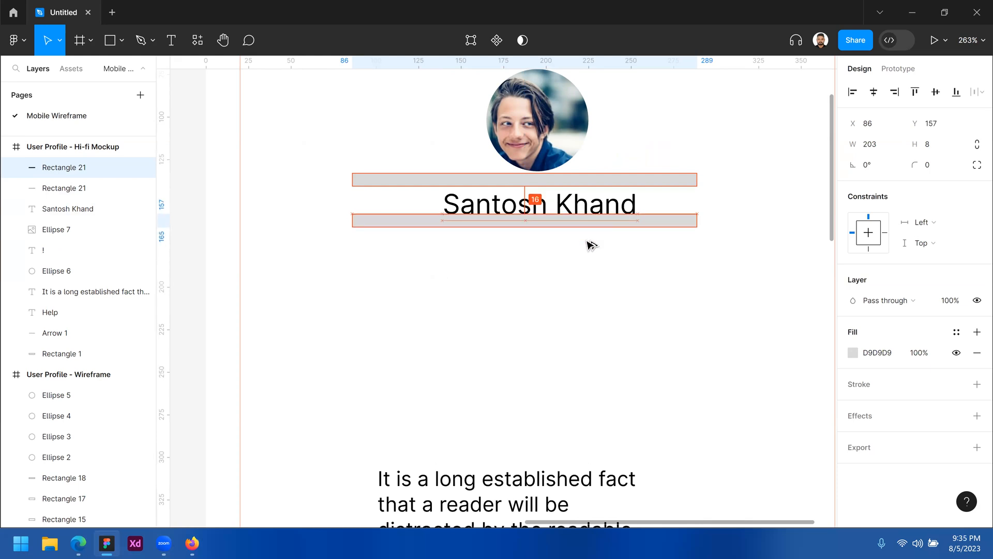
key(z)
click(516, 221)
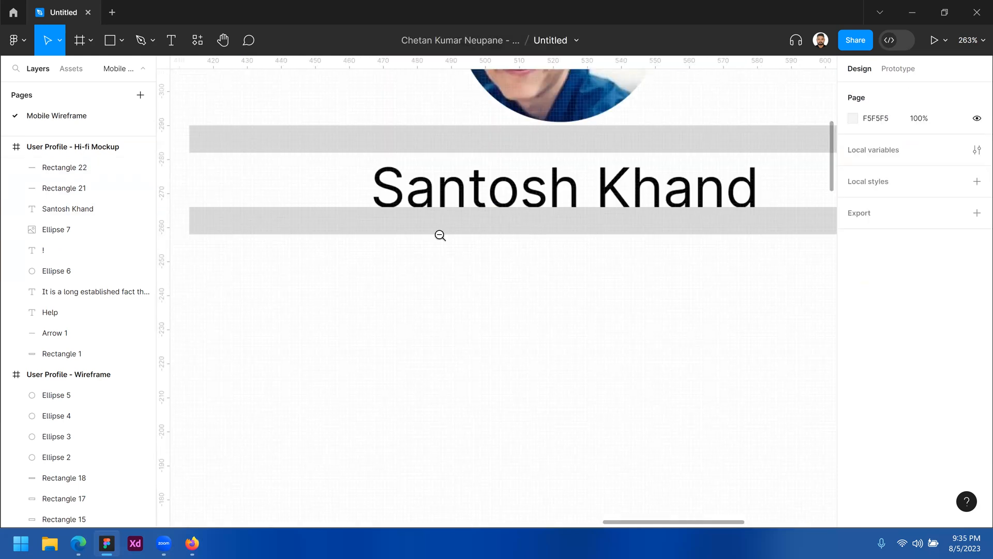
click(534, 223)
shift+click(505, 215)
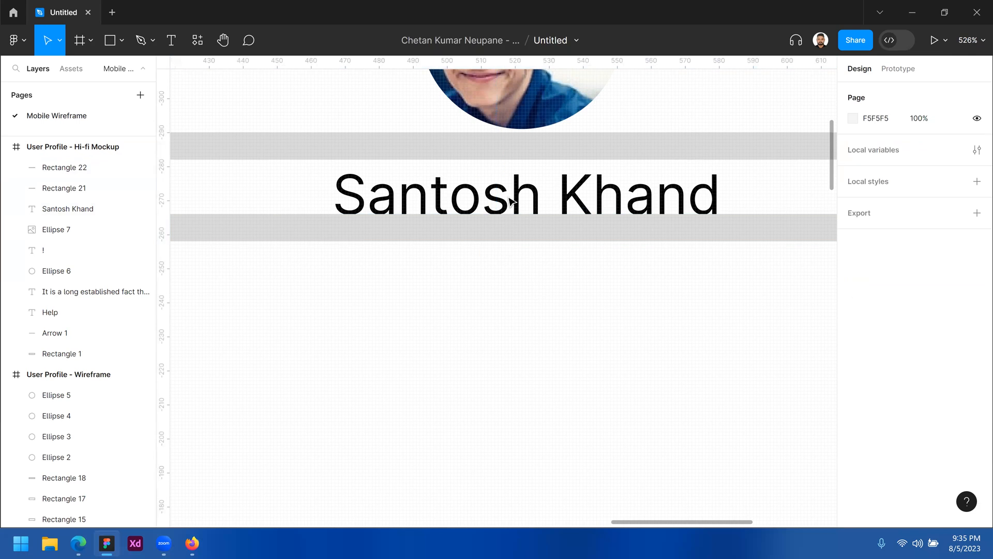
drag(532, 290, 519, 193)
key(Up)
key(Up)
key(Up)
key(Up)
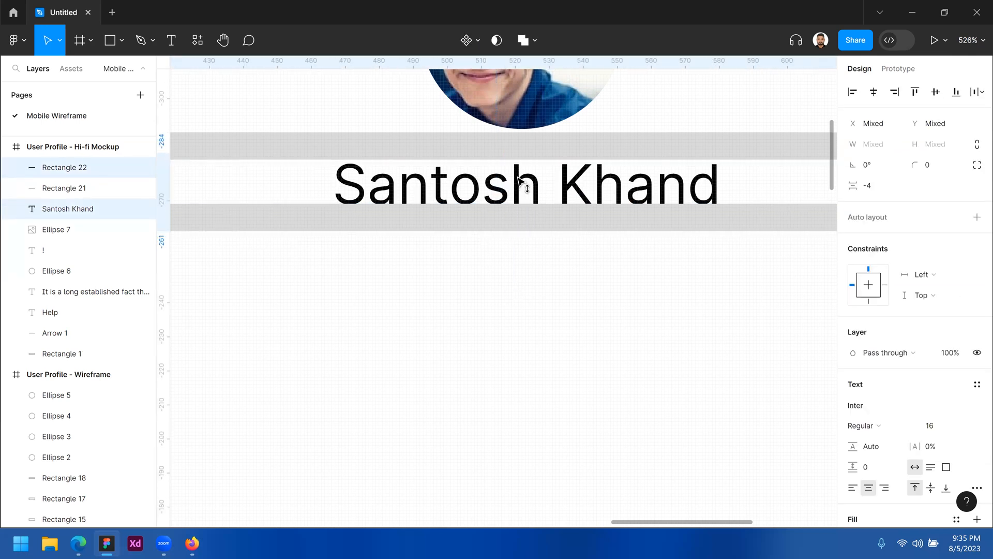
click(487, 286)
key(z)
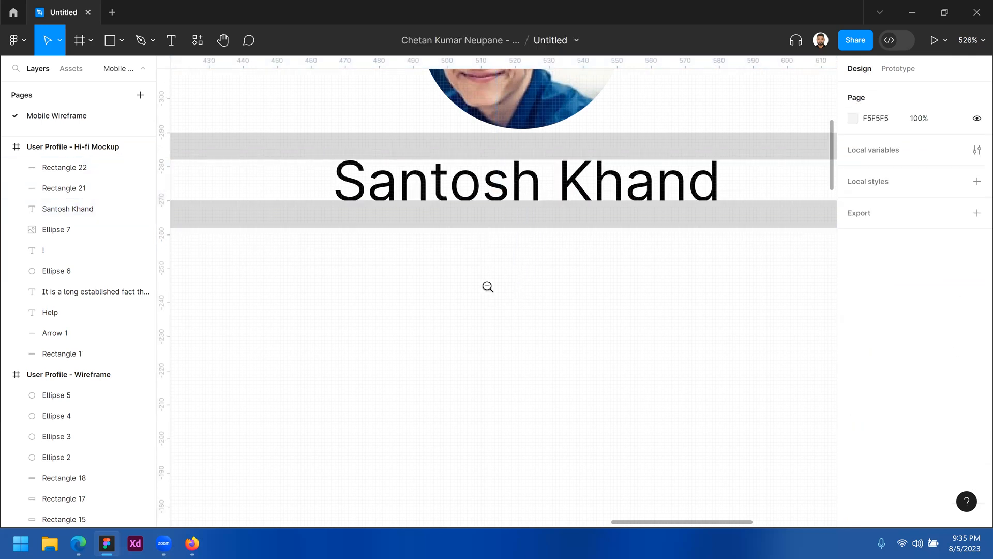
alt+click(488, 286)
scroll(522, 188, down, 2)
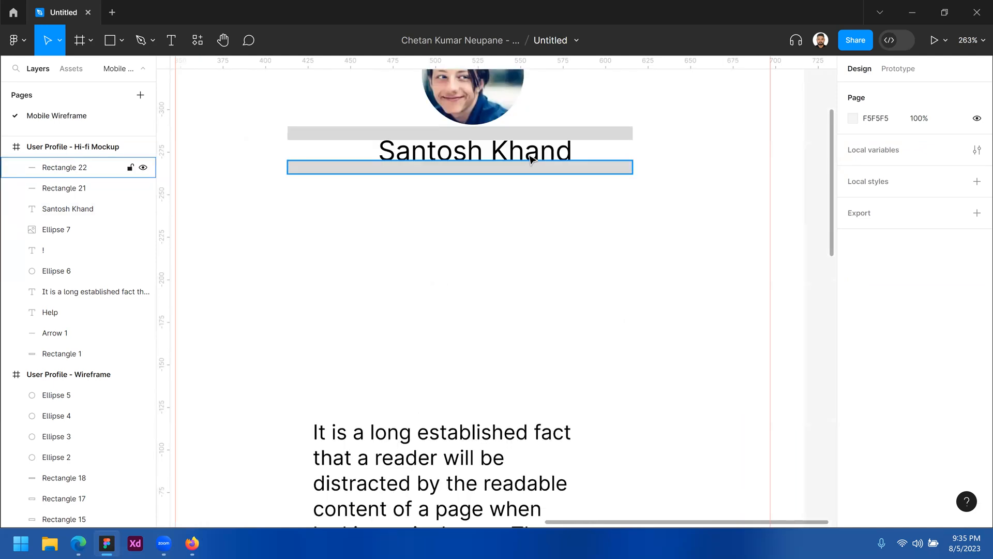
click(509, 159)
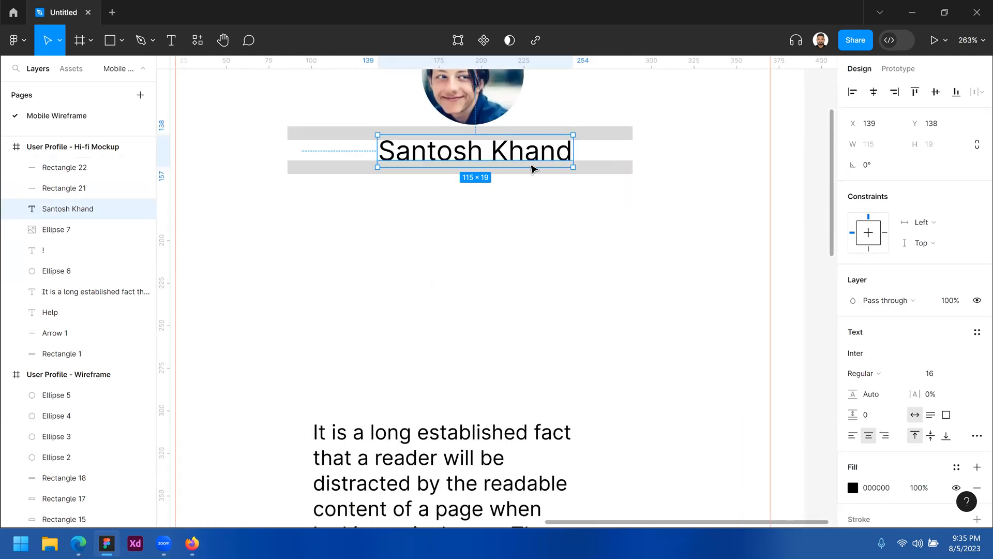
Duplicate the name below and replace it with the contact's e-mail and phone number, separated by '|'
mouse_move(516, 195)
mouse_down()
mouse_move(517, 187)
mouse_move(498, 196)
mouse_up()
double_click(499, 196)
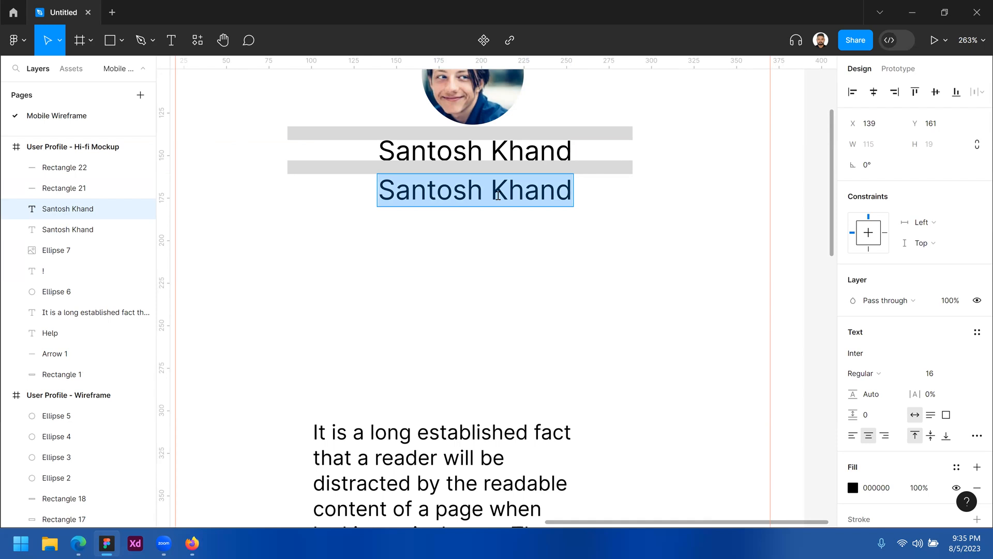
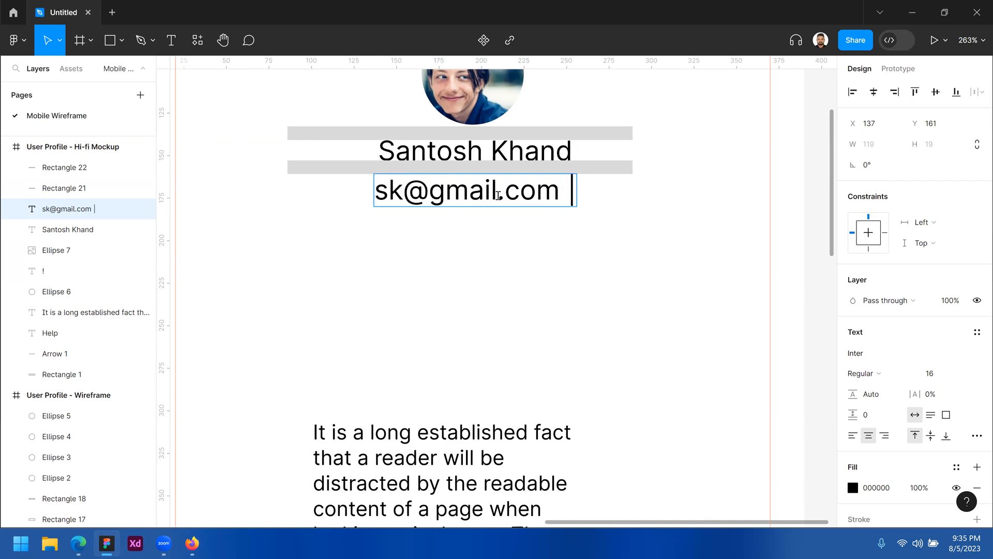
text( +9)
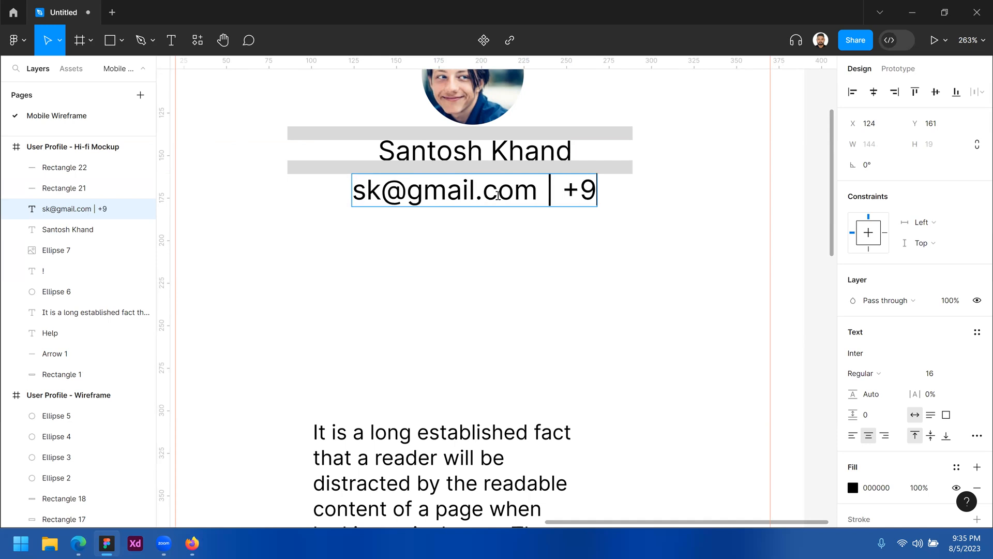
text(77 123)
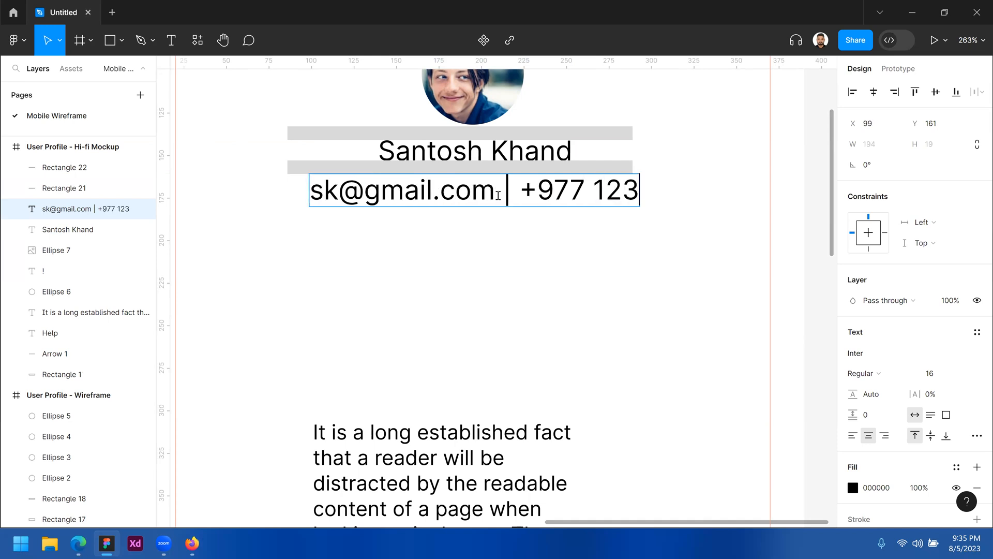
text(4566789)
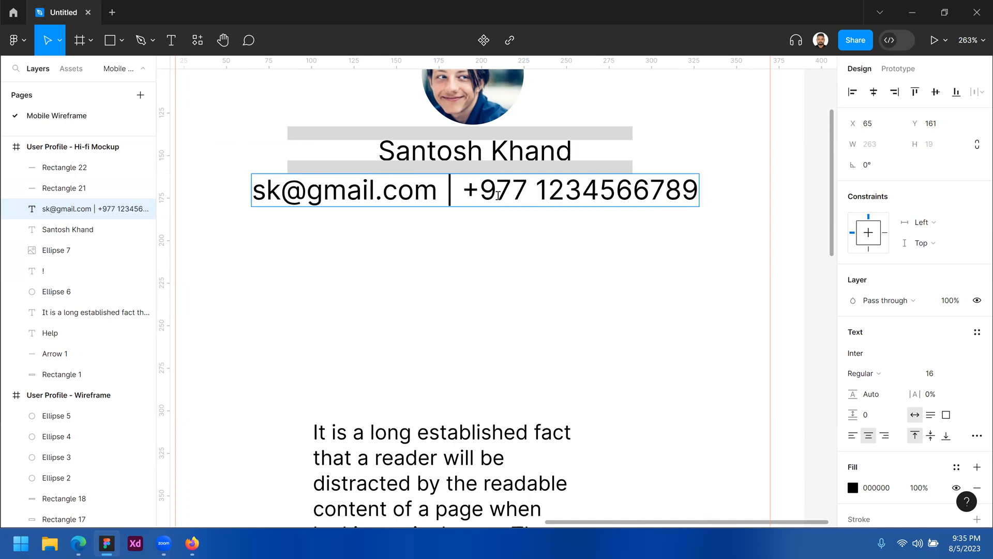
key(Escape)
key(Escape)
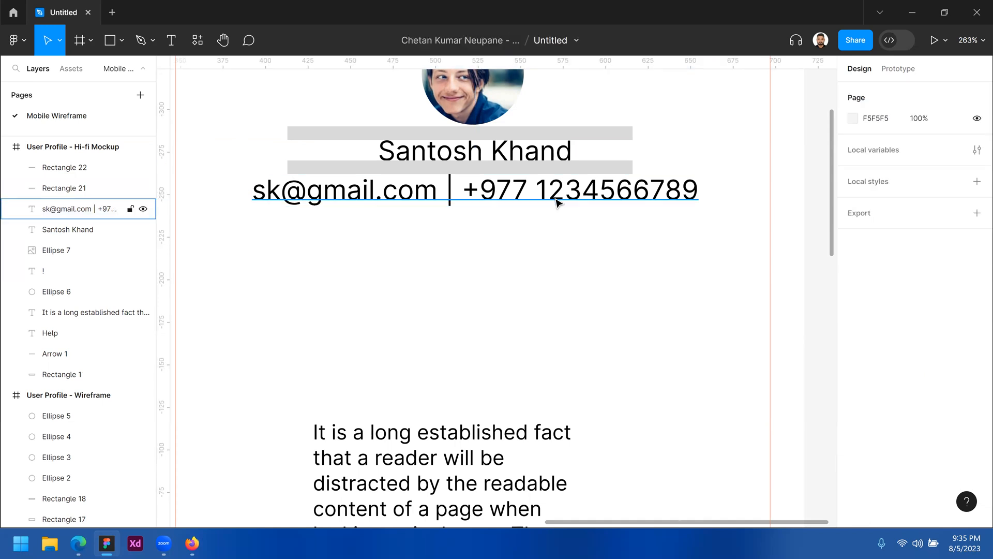
click(673, 194)
click(939, 373)
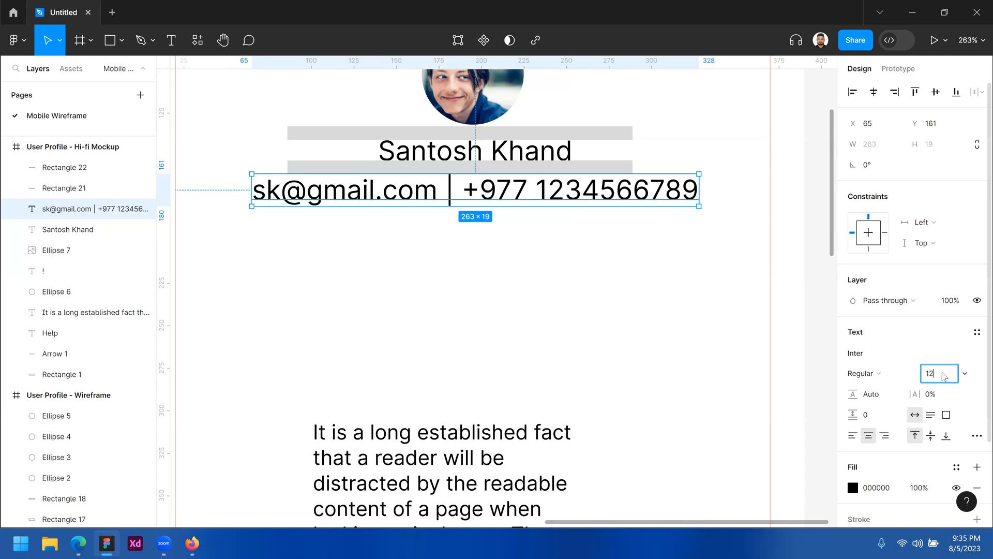
Set the contact line to size 12 and turn the name and contact text grey 706868
key(Return)
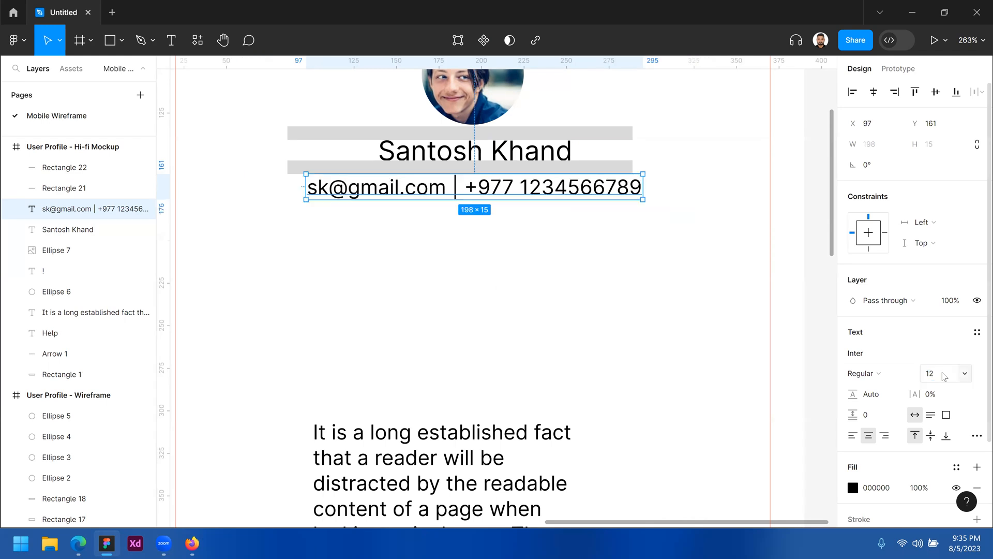
shift+click(550, 160)
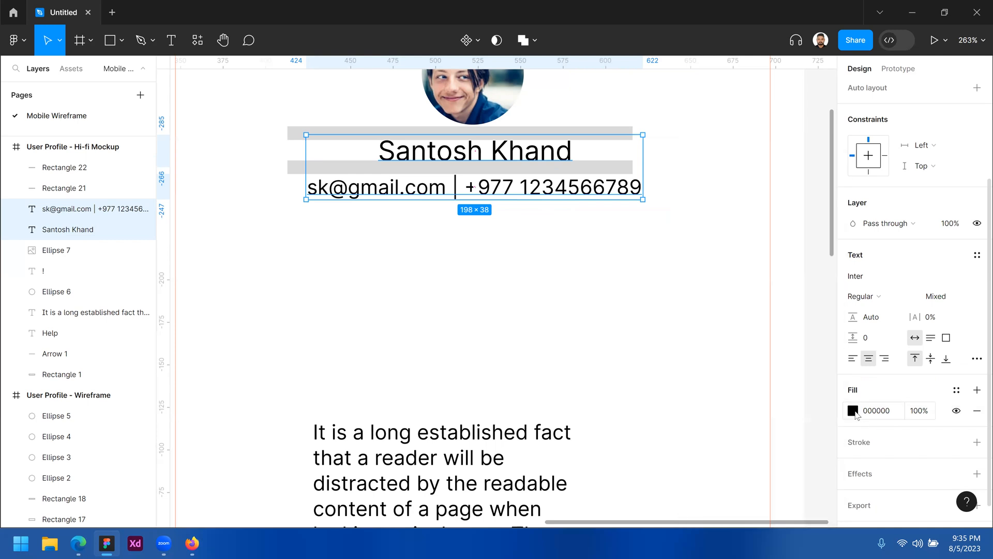
click(853, 411)
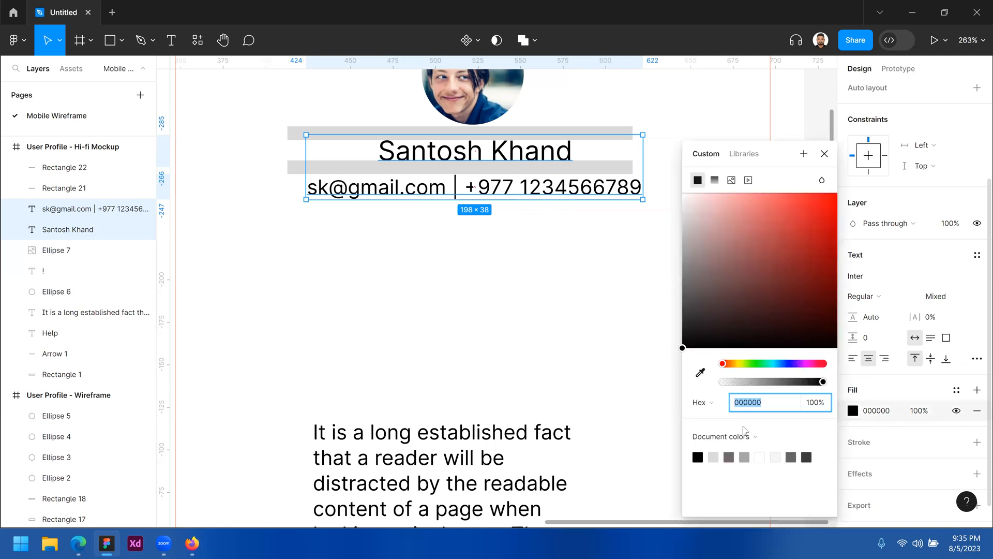
click(730, 457)
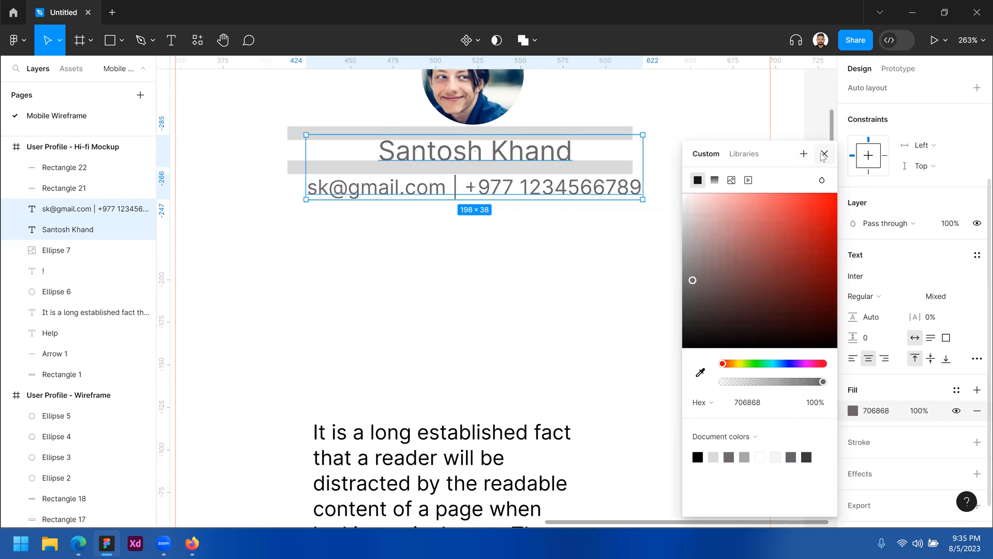
key(Escape)
key(Escape)
Delete the two grey placeholder bars behind the name and contact line
click(623, 168)
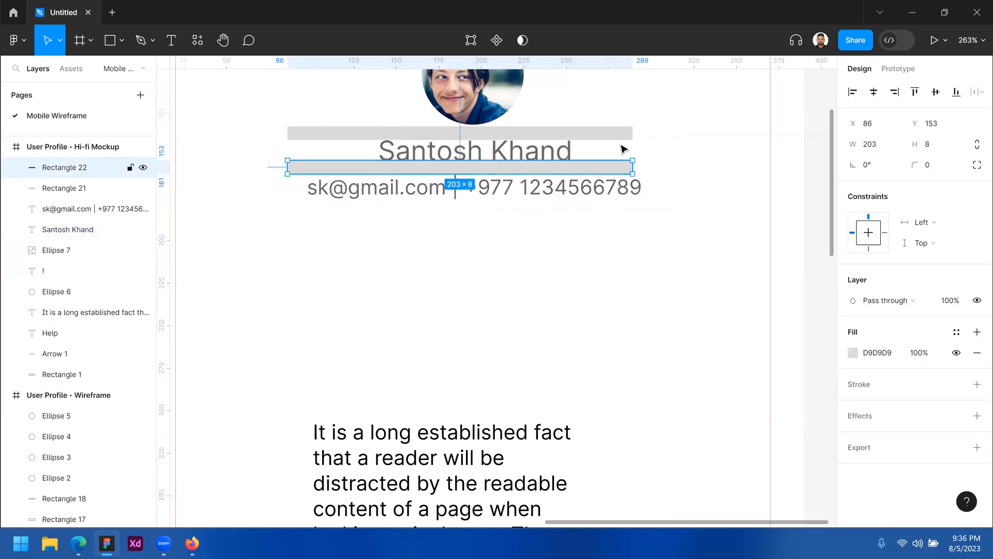
shift+click(623, 138)
key(Delete)
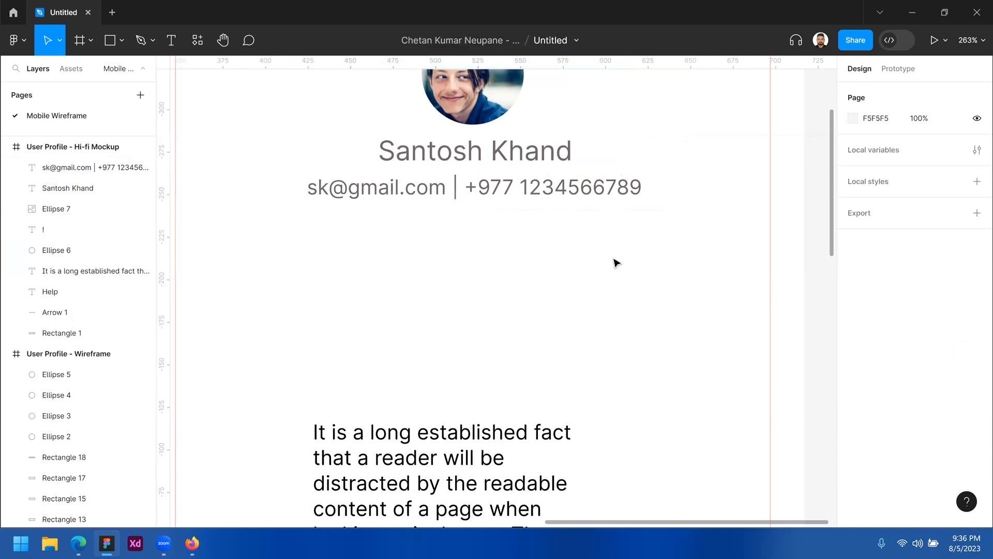
ctrl+alt+click(603, 263)
ctrl+alt+click(602, 263)
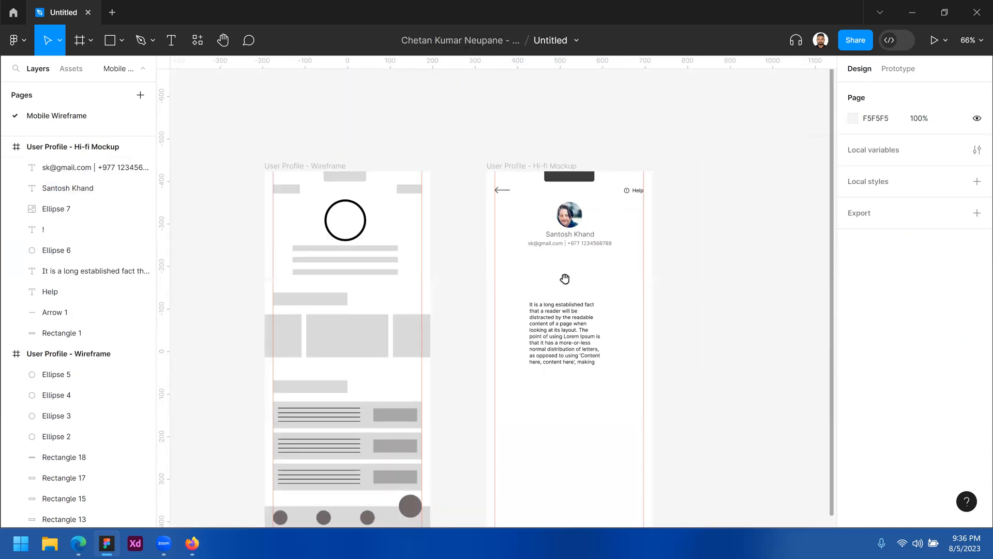
ctrl+click(591, 262)
drag(603, 257, 616, 252)
scroll(617, 252, left, 3)
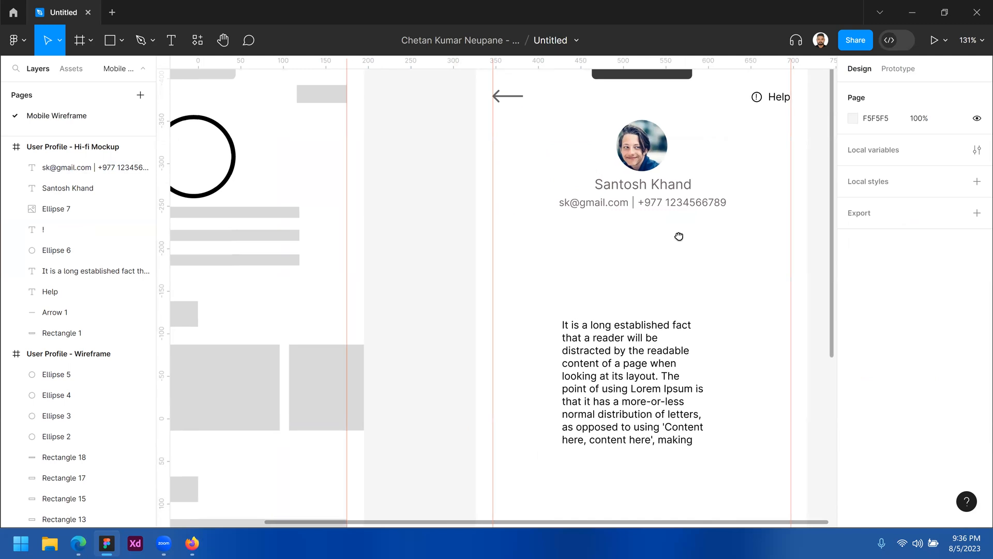
scroll(673, 238, left, 3)
drag(351, 253, 326, 203)
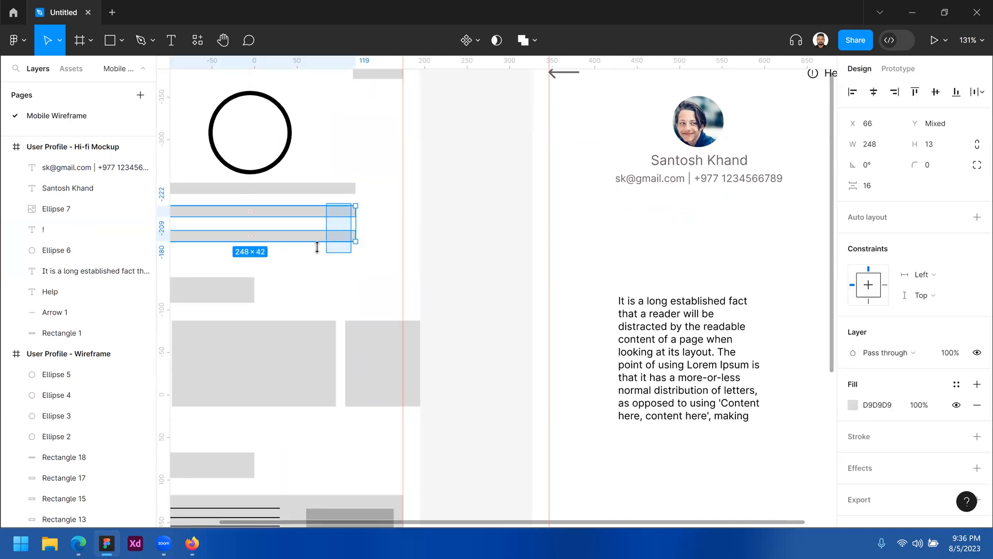
click(696, 202)
scroll(616, 224, right, 3)
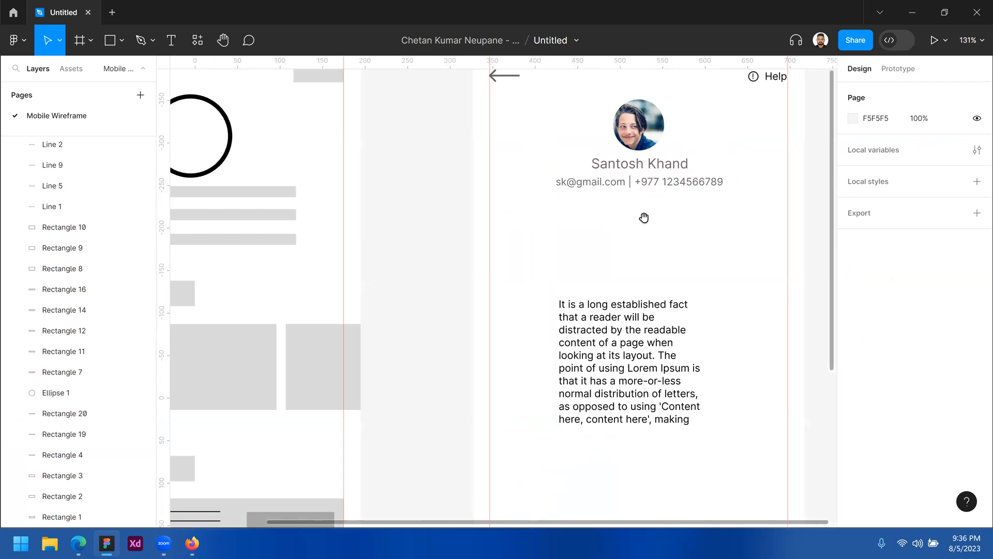
scroll(672, 259, up, 2)
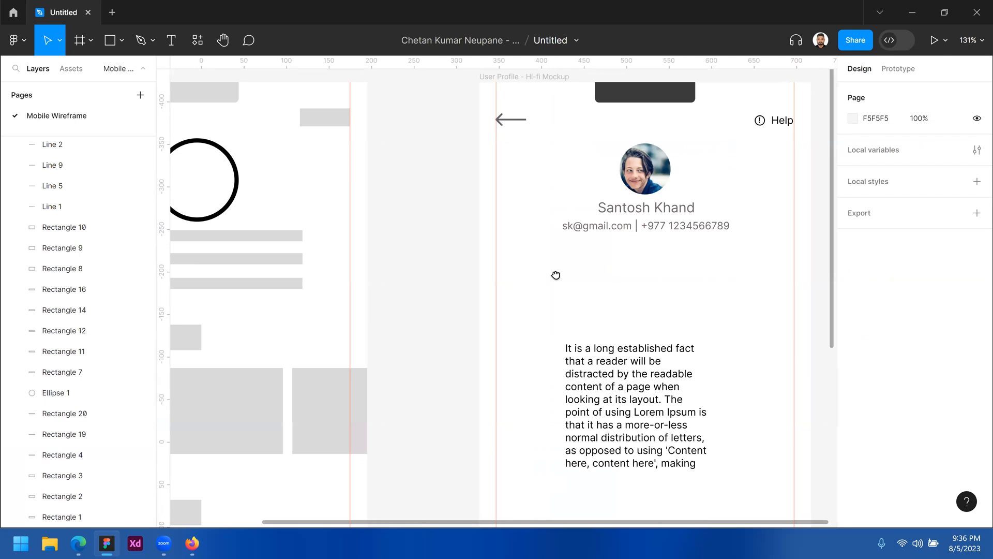
scroll(554, 275, right, 3)
drag(616, 256, 584, 266)
scroll(583, 266, down, 2)
scroll(582, 268, up, 2)
scroll(553, 248, down, 2)
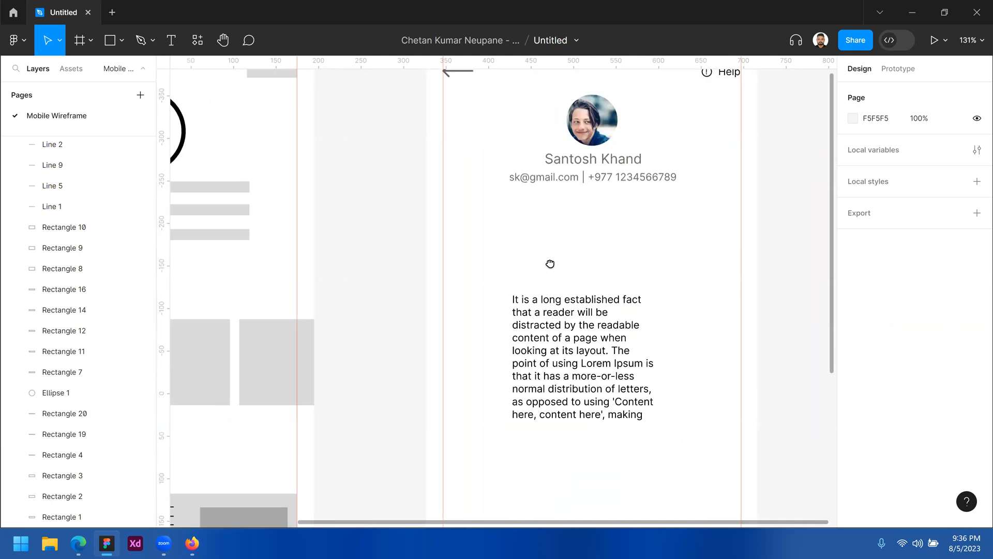
scroll(587, 266, left, 2)
drag(579, 272, 610, 267)
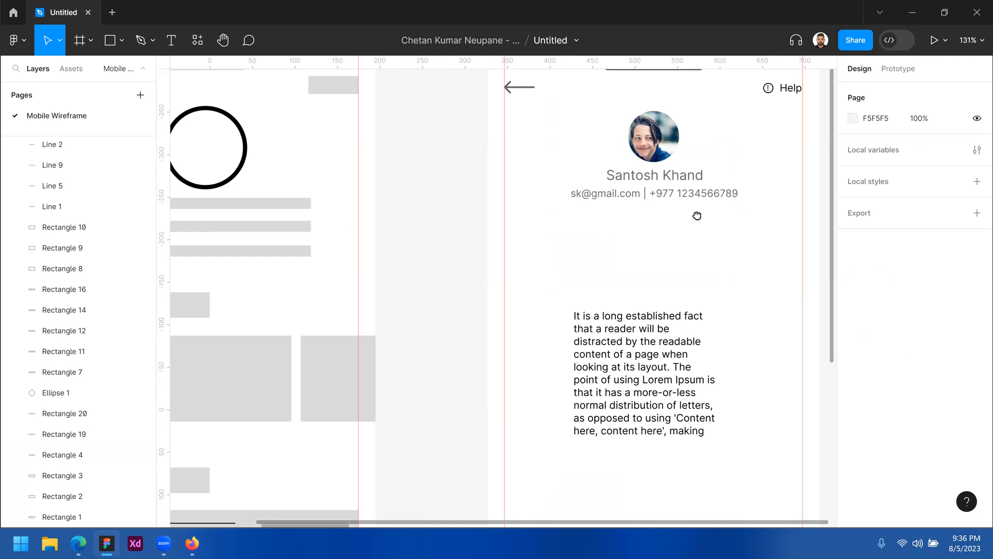
scroll(725, 217, down, 3)
scroll(725, 204, left, 2)
scroll(679, 207, down, 4)
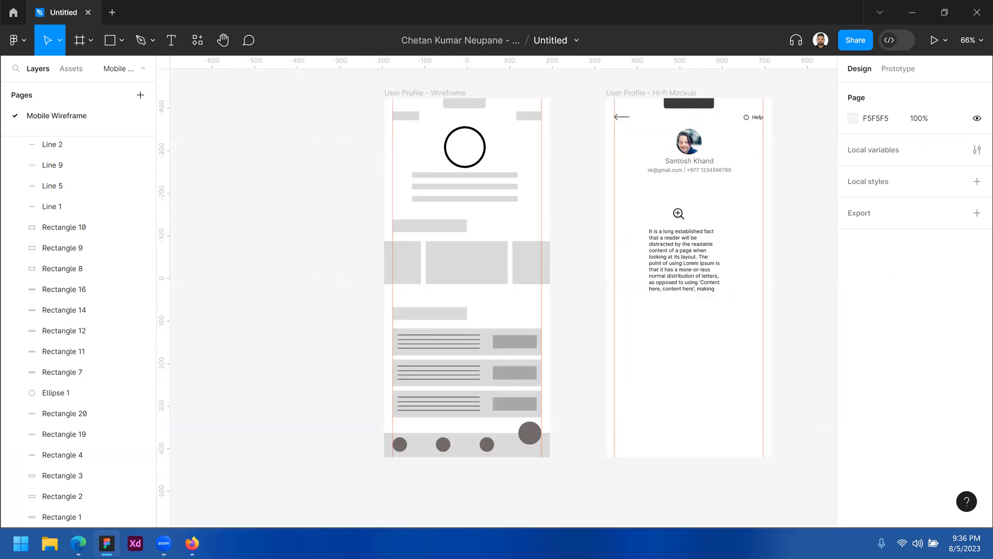
scroll(678, 210, up, 4)
scroll(334, 220, left, 5)
scroll(335, 220, down, 1)
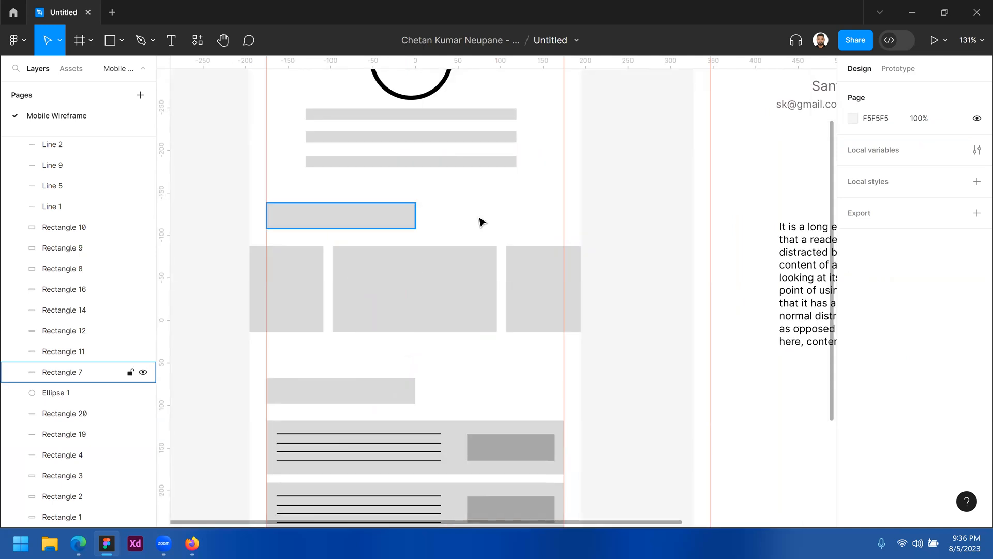
scroll(569, 170, right, 7)
scroll(569, 170, up, 1)
scroll(596, 160, up, 1)
scroll(596, 160, right, 1)
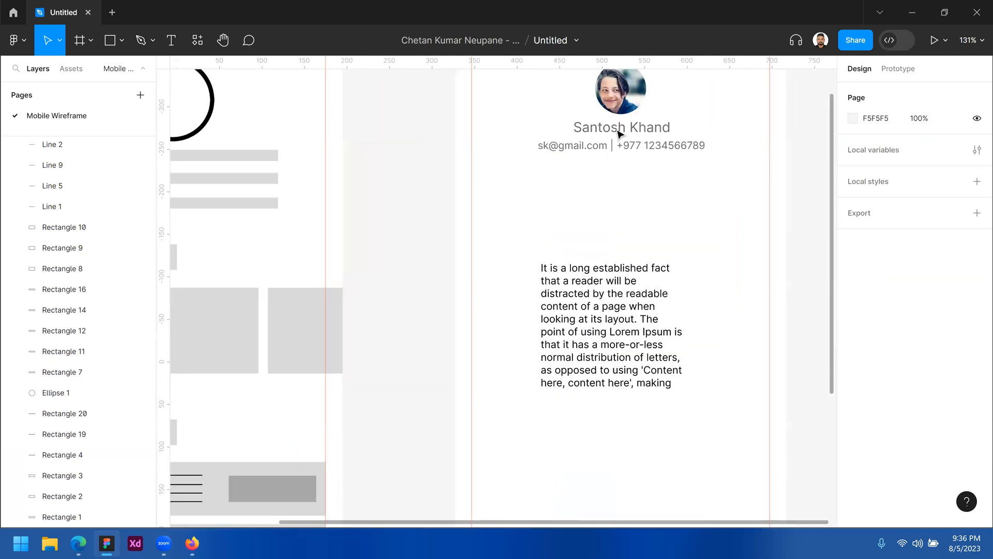
Duplicate the name text below the contact line and retype it as 'Your Debit/ Credit Cards'
click(607, 130)
drag(608, 132, 506, 215)
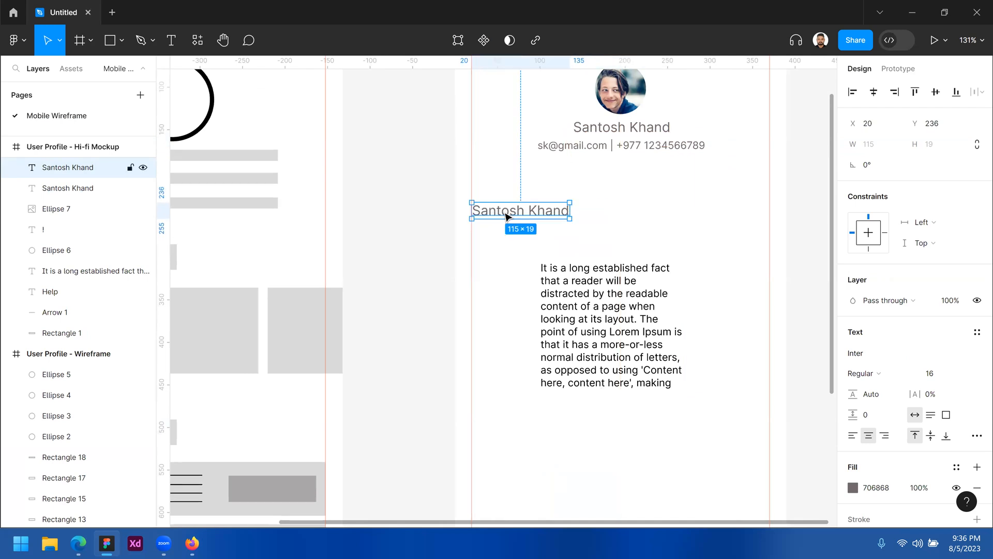
double_click(505, 212)
text(Yo)
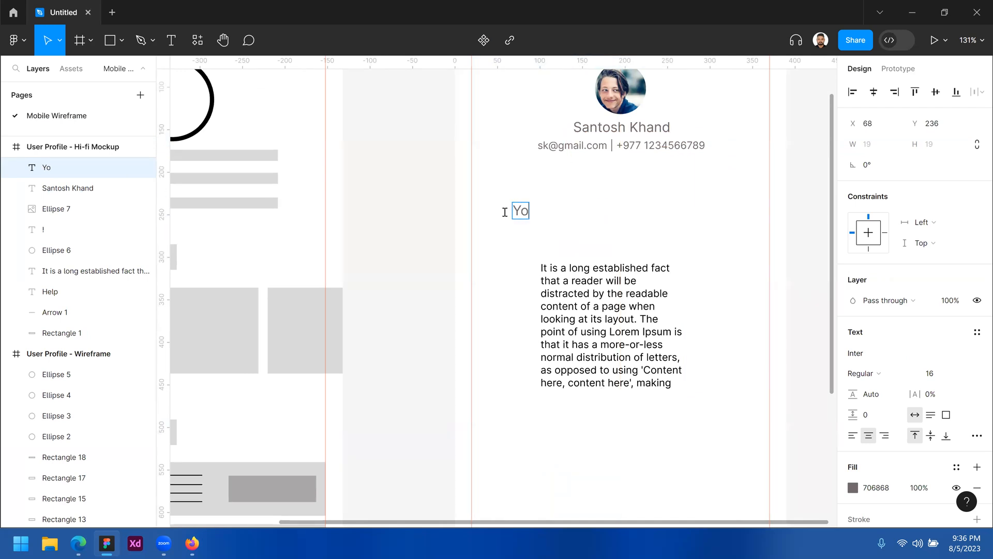
text(ur Debit)
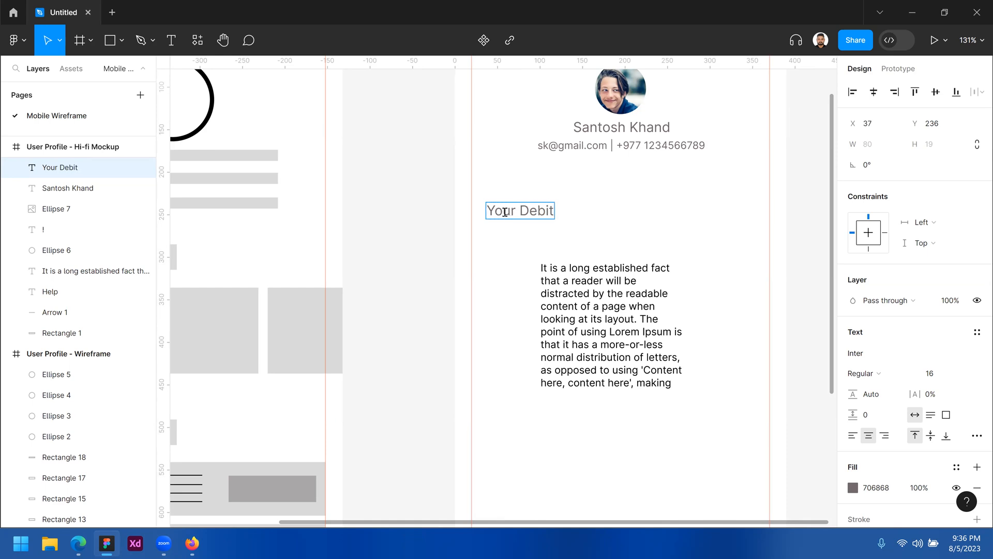
text(/ Credi)
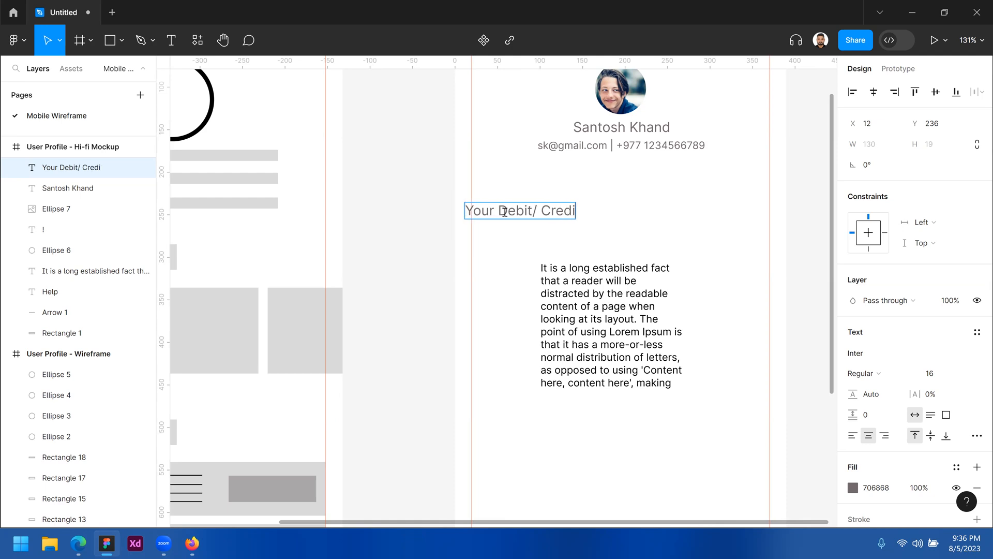
text(t Card)
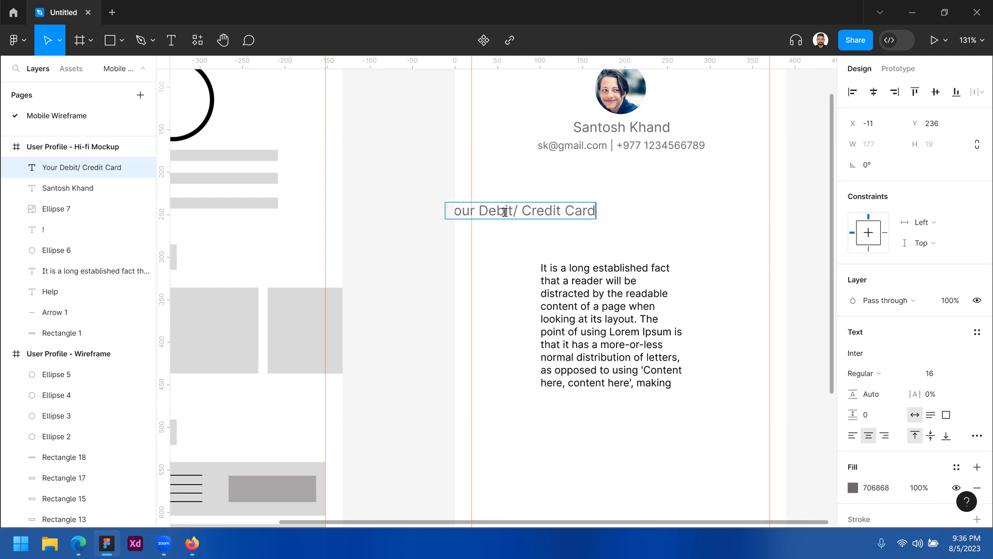
text(s)
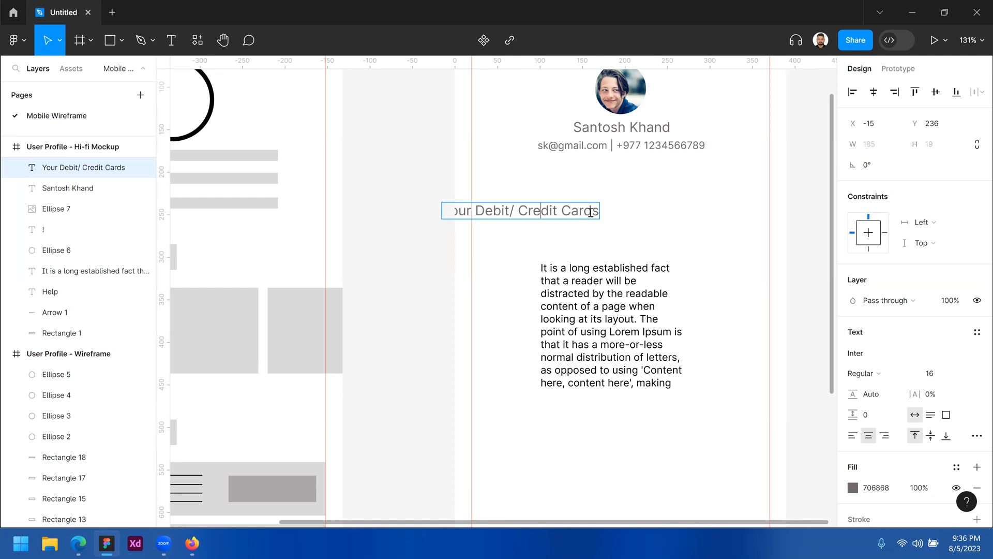
Left-align the heading text and move it to X 20
key(ctrl+a)
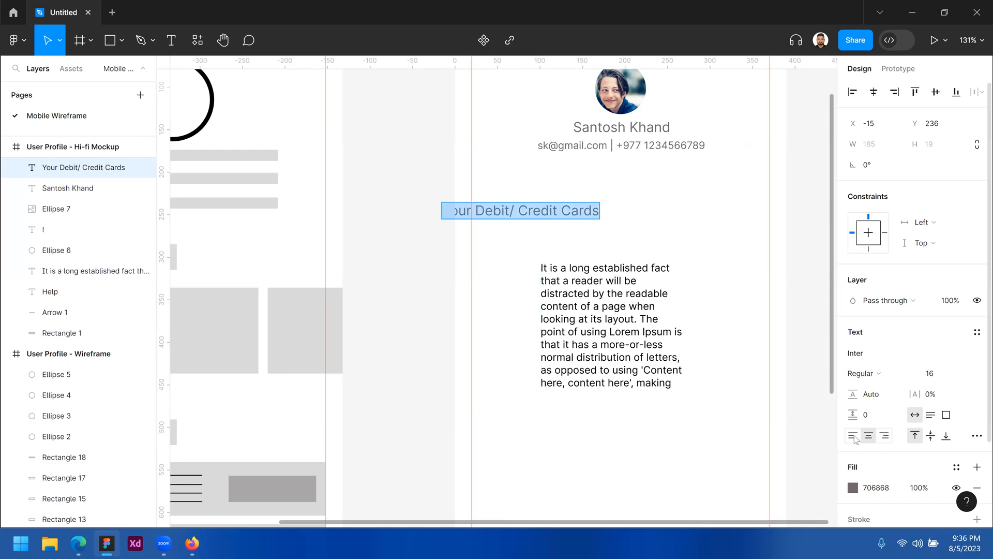
click(853, 436)
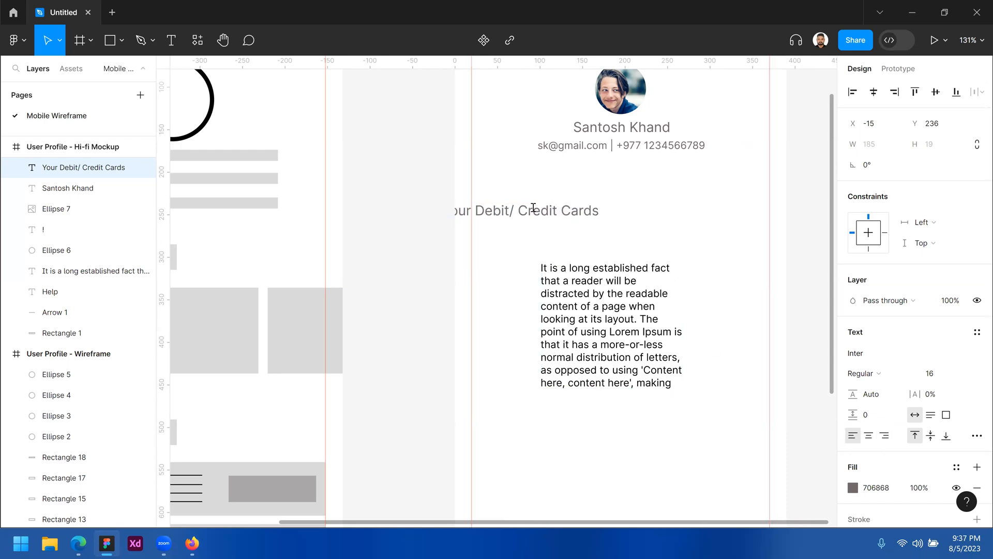
key(Escape)
drag(492, 214, 524, 216)
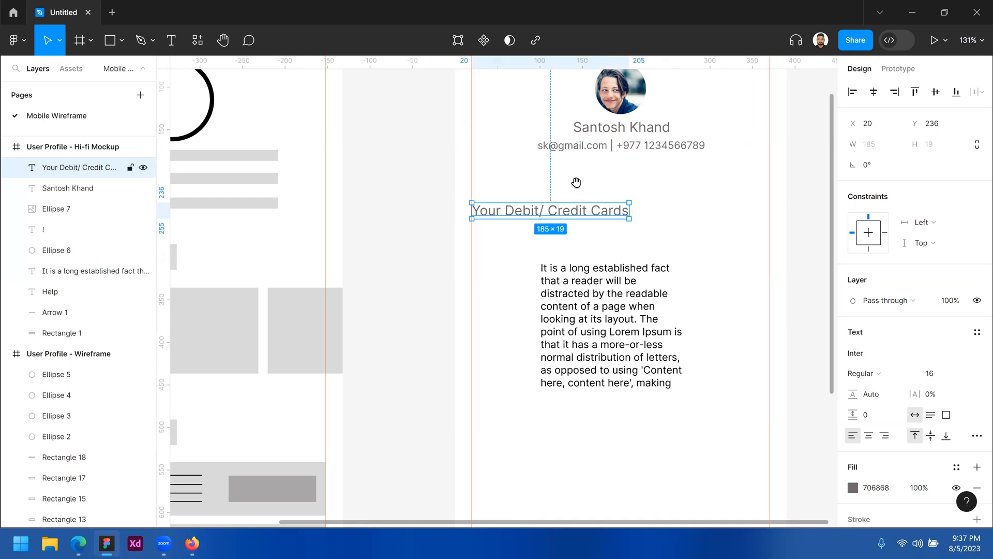
Move the paragraph and the card heading further down the mockup
click(586, 216)
drag(598, 254, 614, 363)
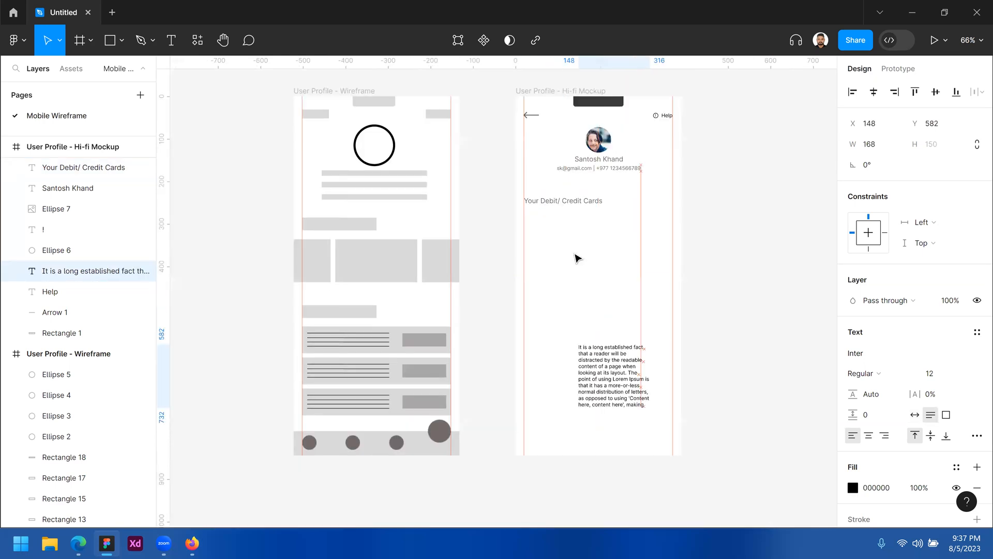
drag(575, 205, 607, 258)
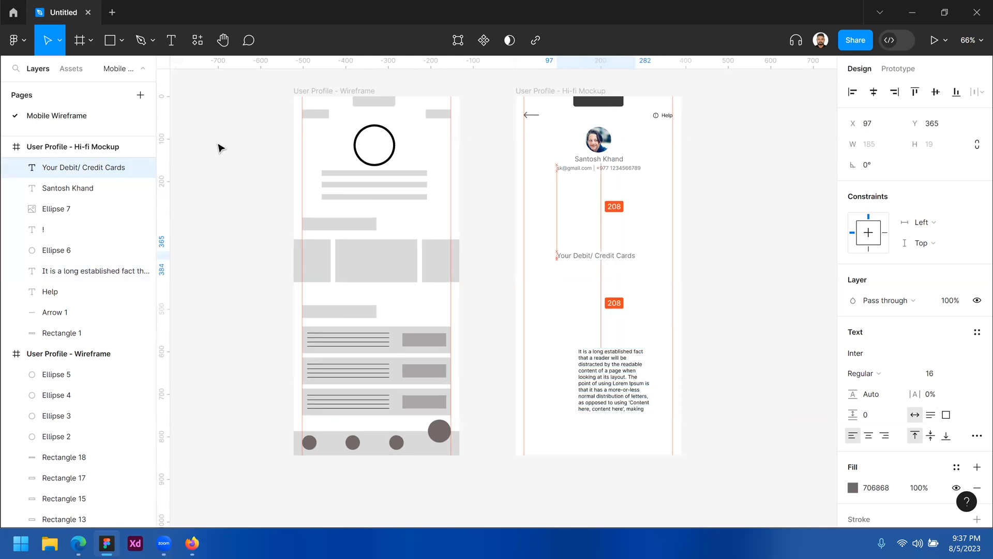
Draw a small test rectangle in the mockup frame, then delete it
click(122, 41)
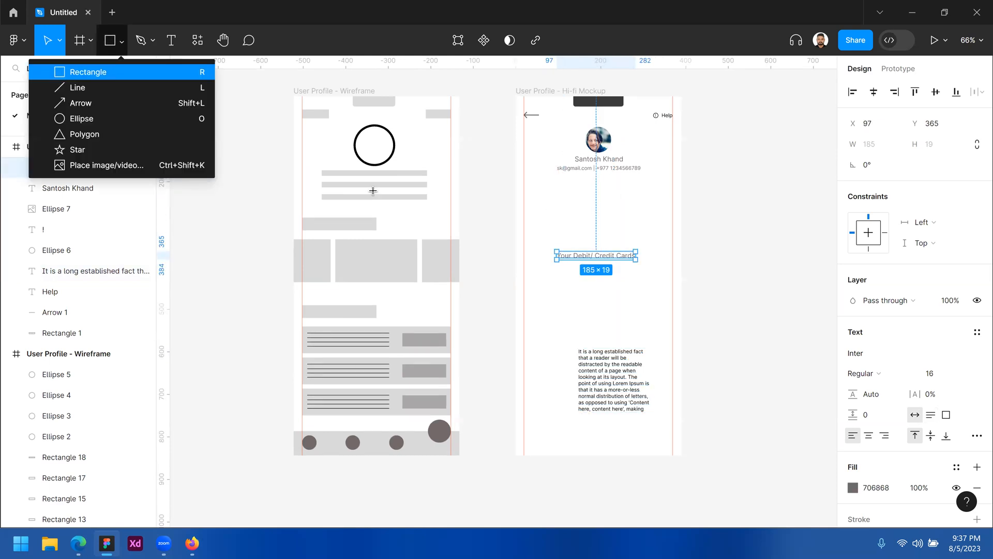
key(r)
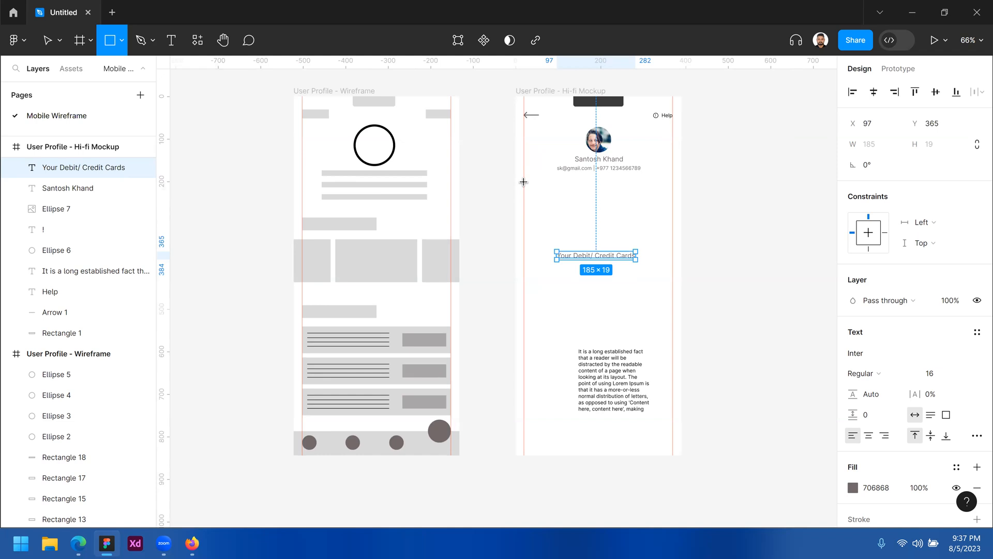
drag(524, 182, 574, 205)
click(560, 203)
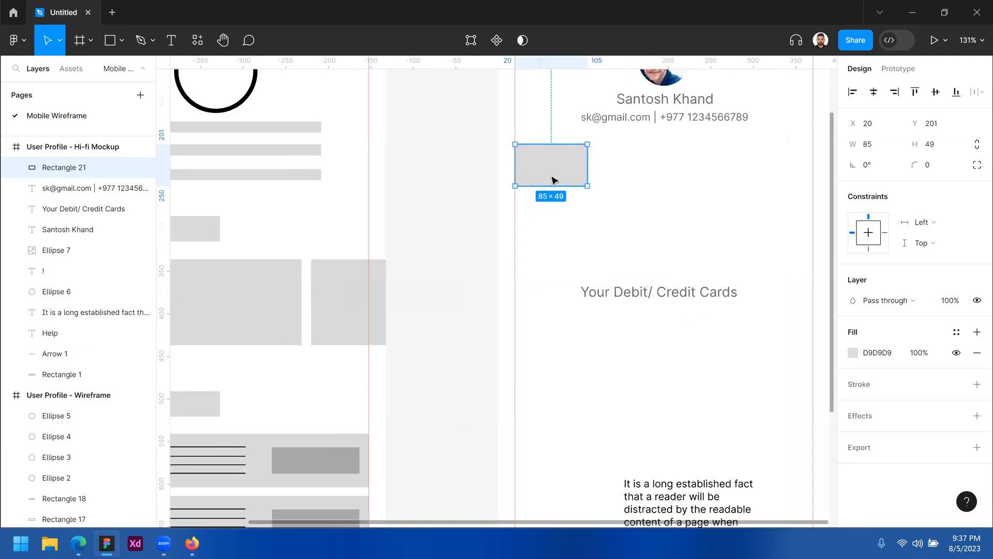
scroll(511, 299, up, 5)
scroll(511, 299, right, 2)
drag(510, 284, 510, 195)
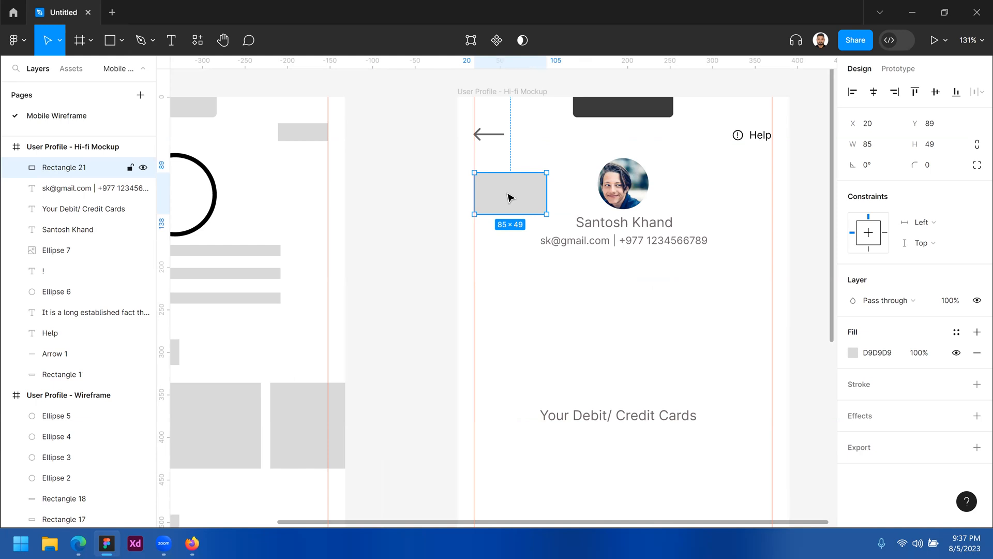
key(Delete)
scroll(595, 288, down, 2)
scroll(594, 288, left, 1)
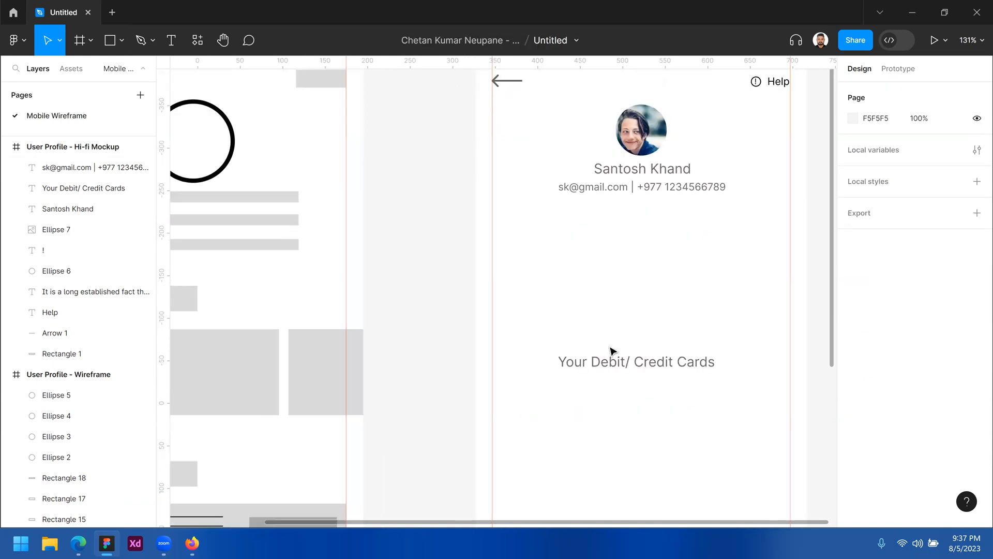
Place the heading under the contact details at Y 230 and make it 14 pt Medium
click(612, 365)
mouse_move(554, 245)
mouse_down()
mouse_move(547, 240)
mouse_move(546, 251)
mouse_up()
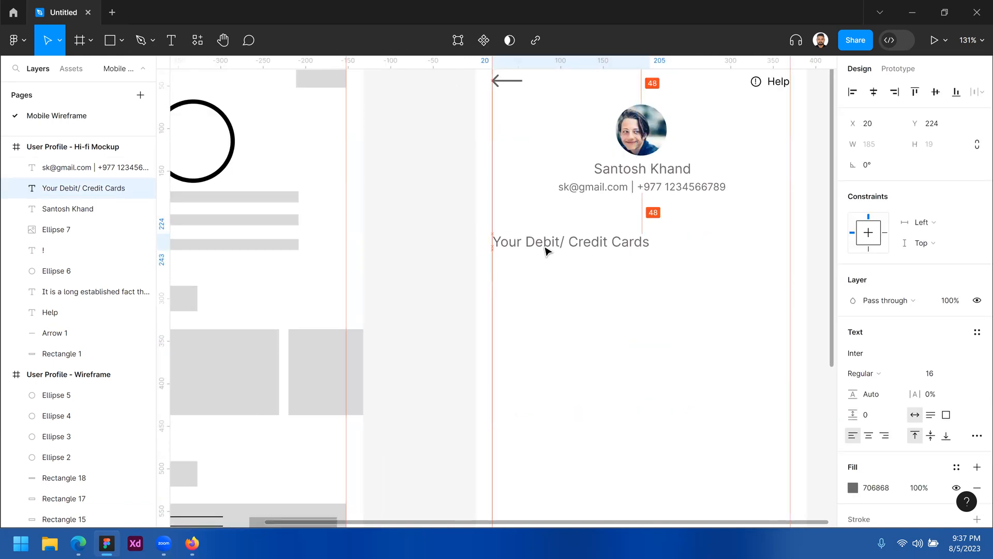
key(Down)
key(Down)
key(Down)
key(Down)
key(Down)
key(Down)
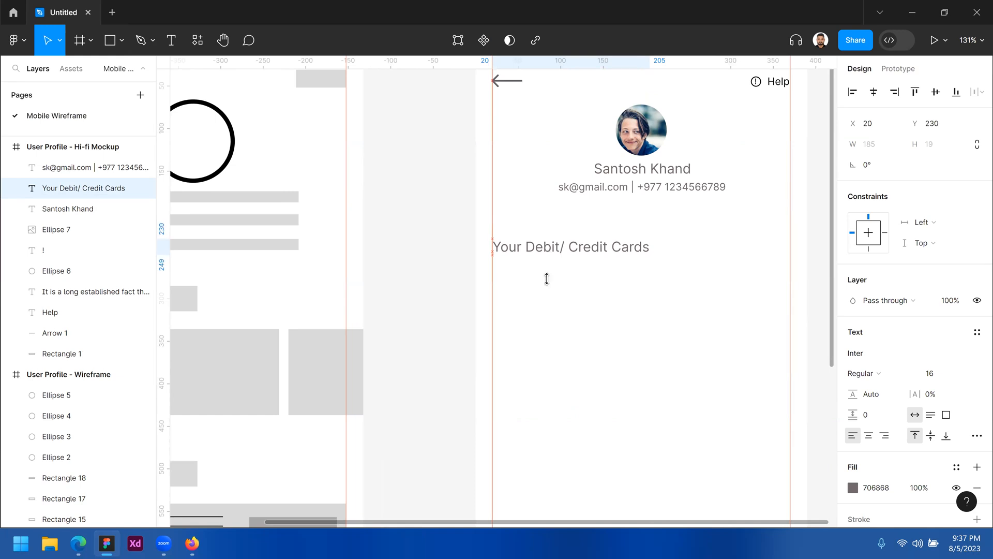
click(941, 375)
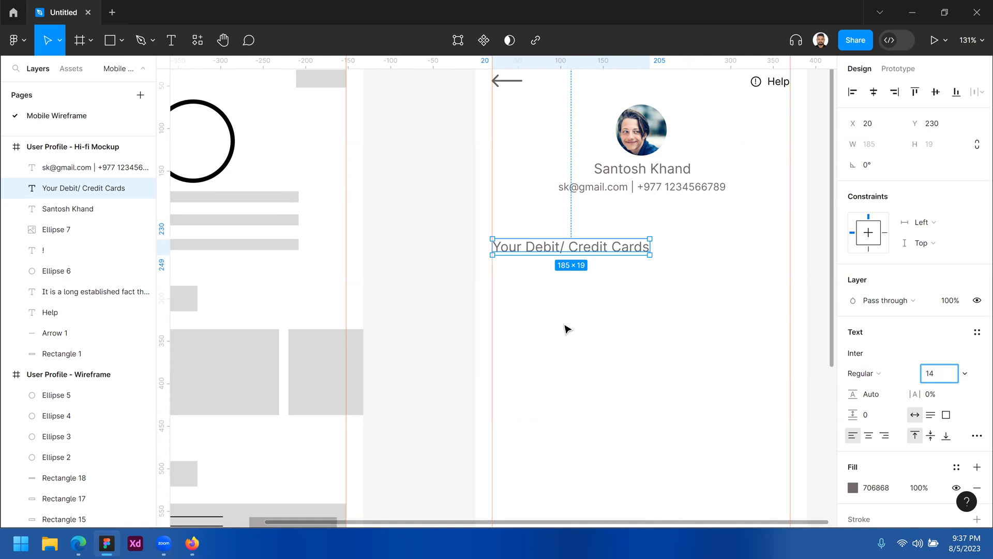
click(620, 247)
click(627, 254)
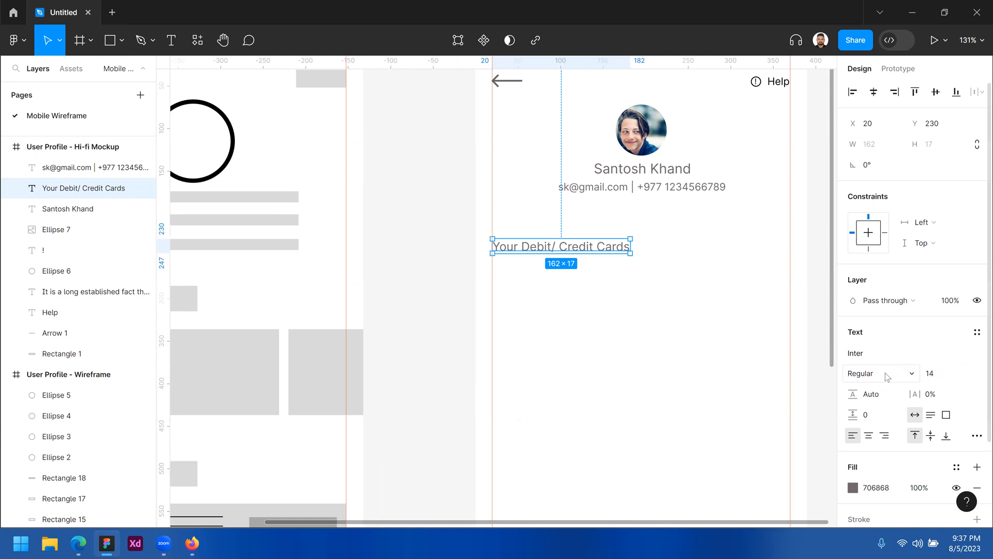
click(886, 376)
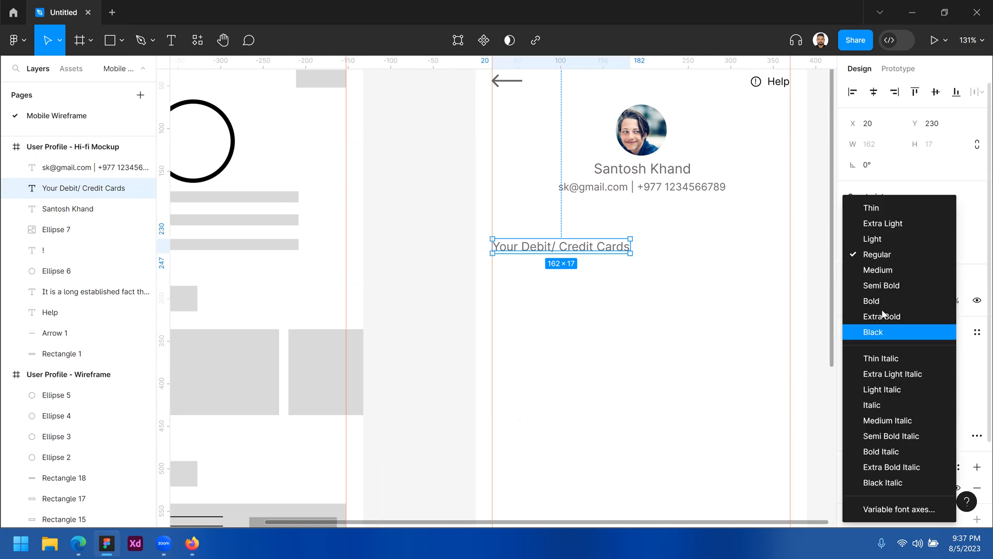
click(870, 278)
click(698, 338)
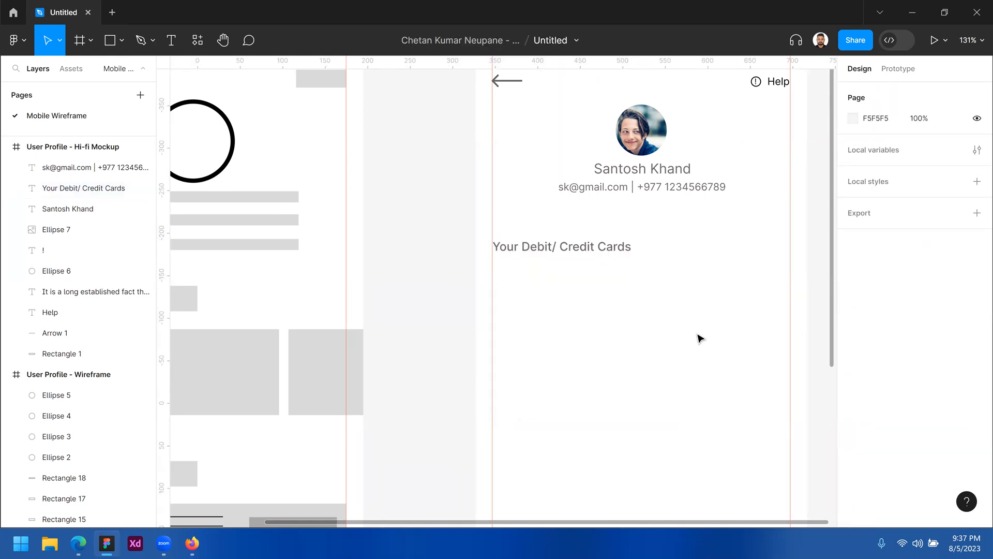
Check the size of the card placeholder in the wireframe
drag(551, 294, 619, 226)
drag(540, 202, 714, 145)
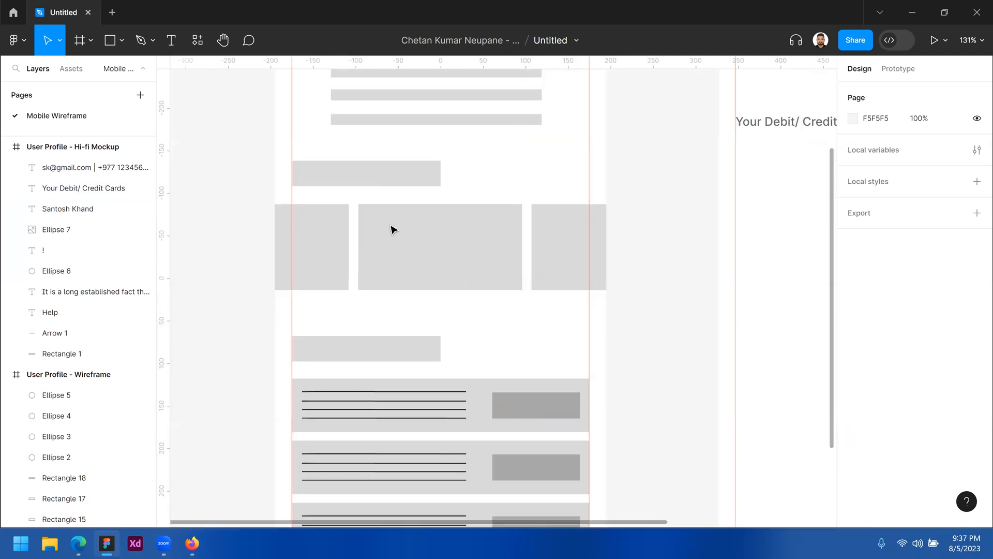
click(313, 235)
click(567, 242)
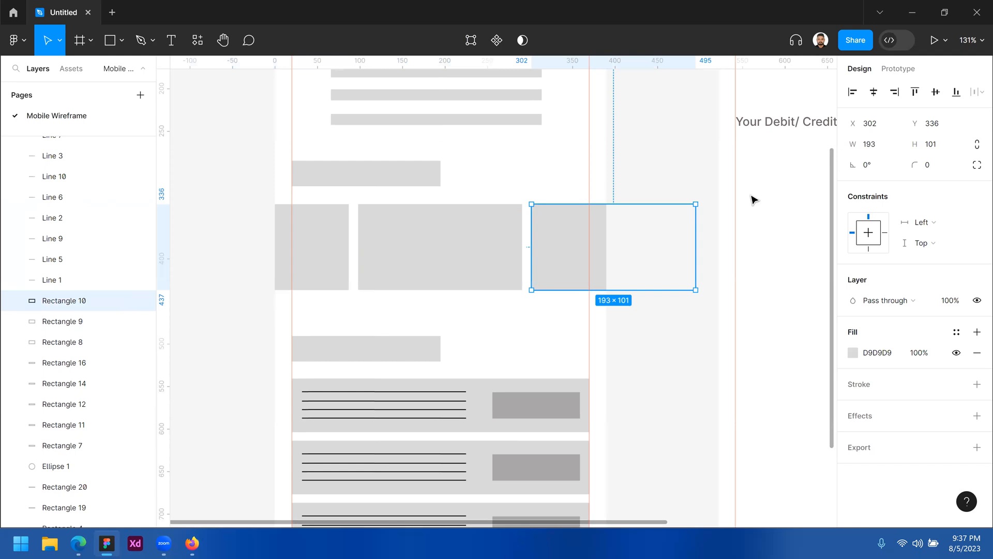
click(736, 222)
drag(449, 242, 440, 244)
scroll(440, 245, right, 6)
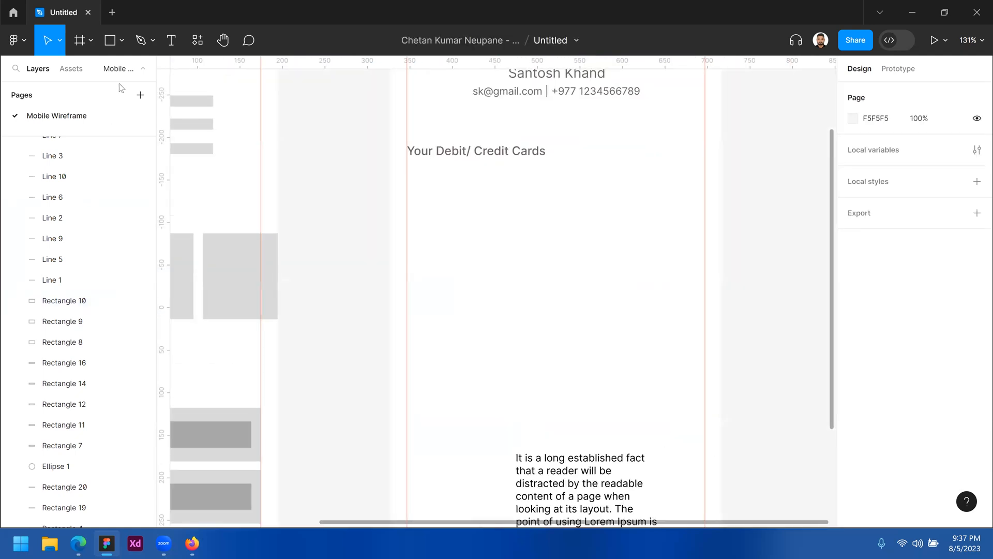
Draw a 226×112 card rectangle below the heading
click(121, 41)
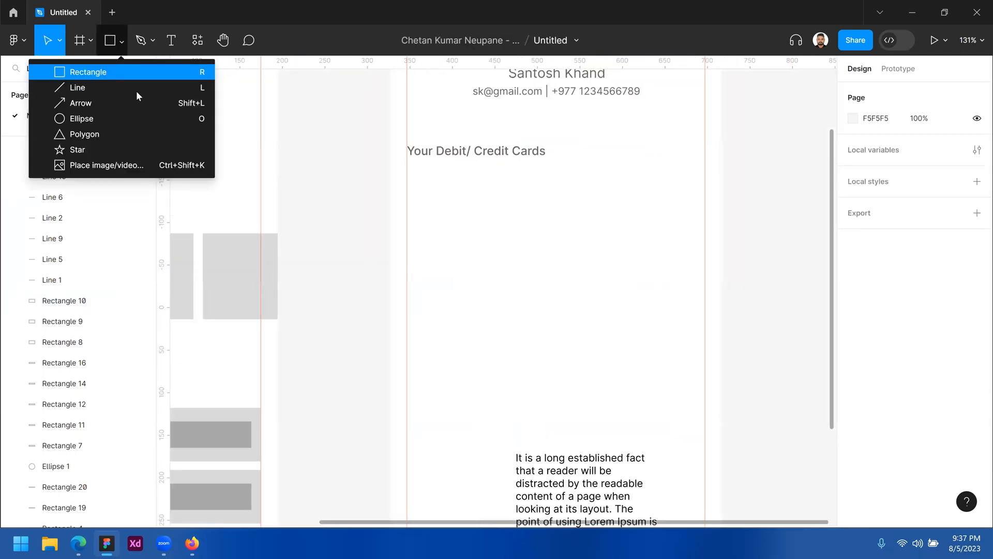
click(57, 71)
drag(407, 167, 601, 235)
drag(589, 271, 600, 262)
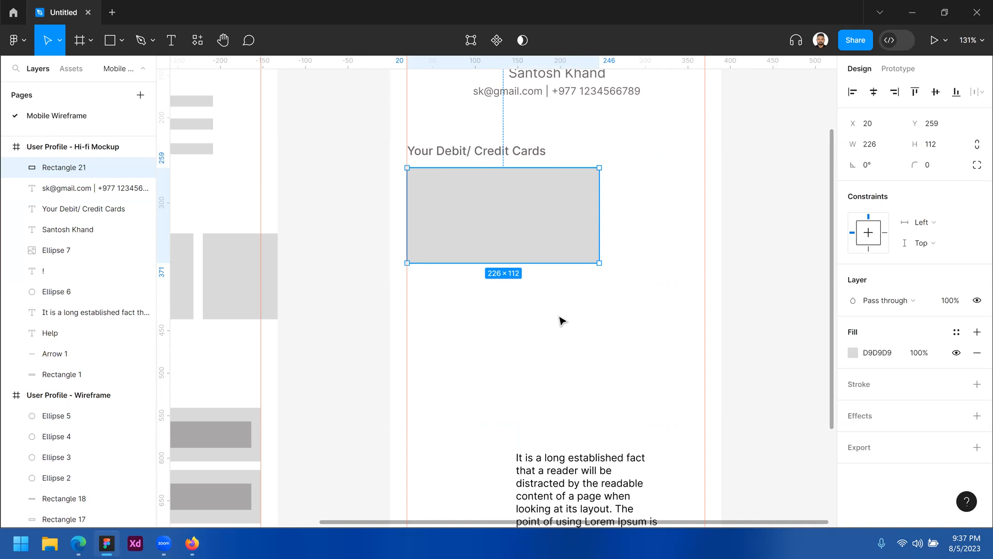
Round the card's corners to radius 5 and move it under the heading at x 35, y 302
key(z)
click(512, 208)
click(342, 169)
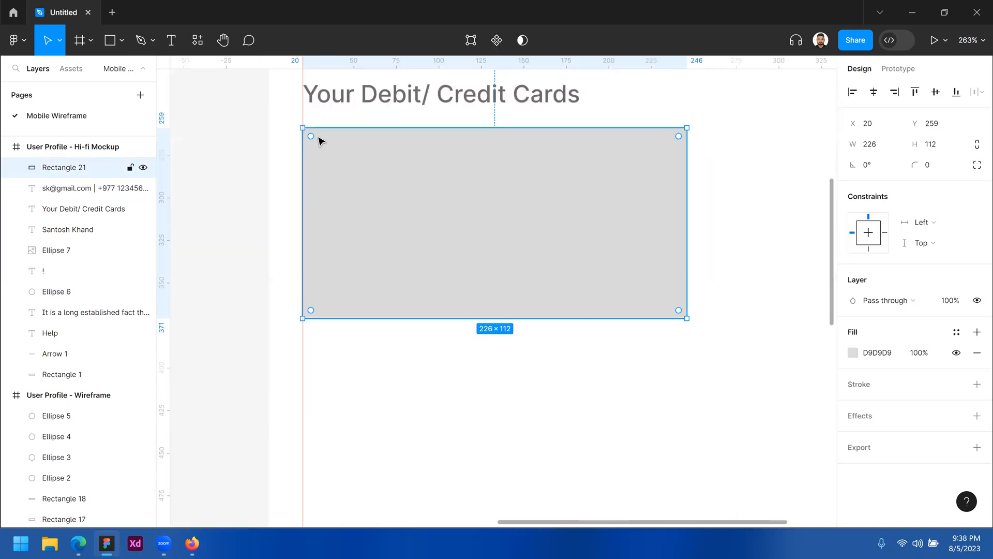
mouse_move(311, 135)
mouse_down()
mouse_move(326, 148)
mouse_move(314, 140)
mouse_up()
click(935, 167)
key(Return)
click(599, 335)
drag(585, 242, 605, 308)
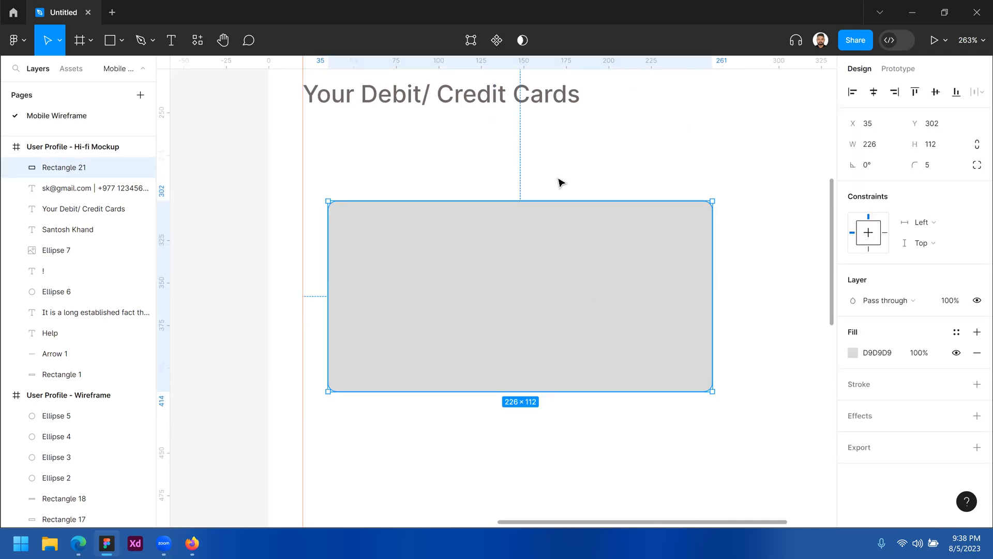
key(t)
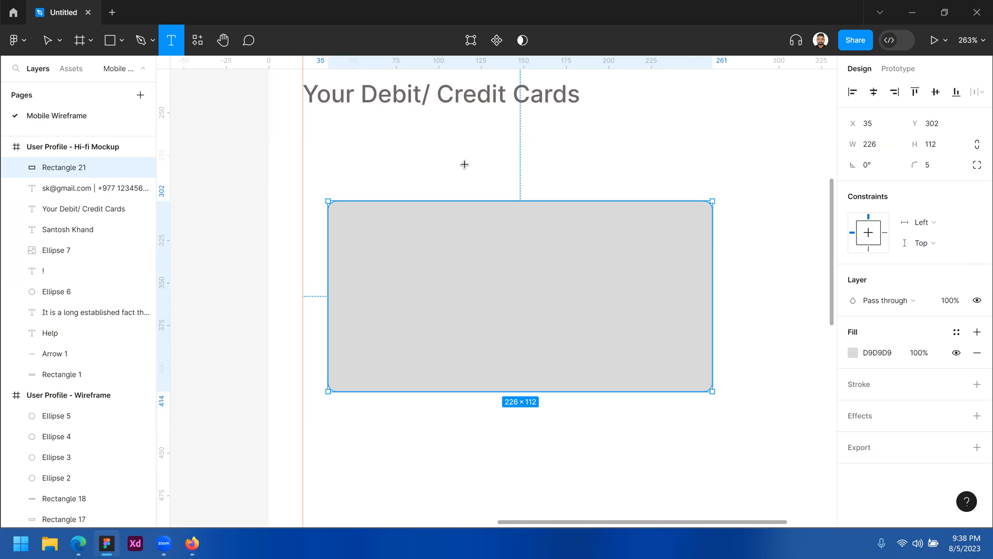
Add a 'VISA' label in the card's top-right corner
click(412, 133)
text(VISA)
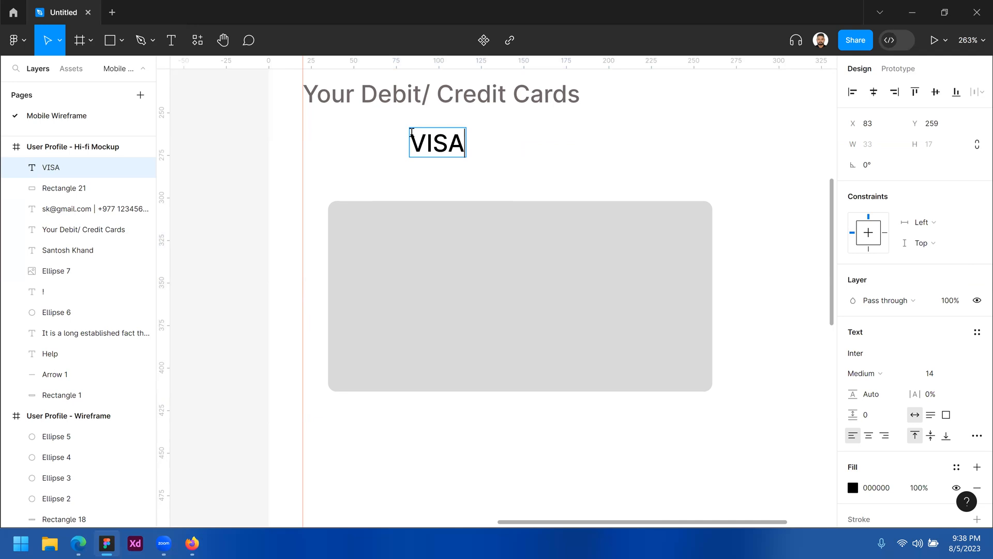
key(Escape)
drag(412, 132, 677, 232)
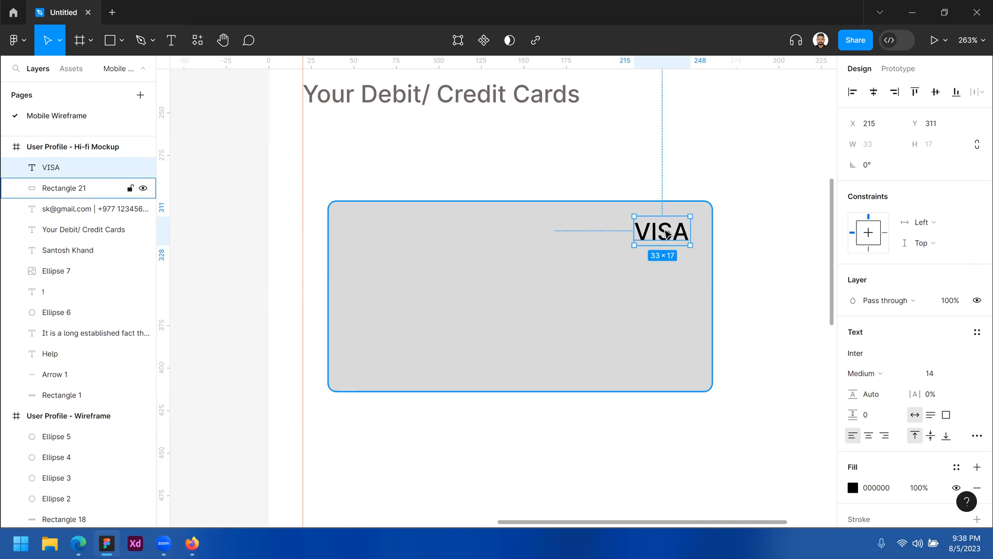
Duplicate the VISA label to the card's lower left and retype it as 'C'
drag(653, 238, 378, 311)
double_click(389, 303)
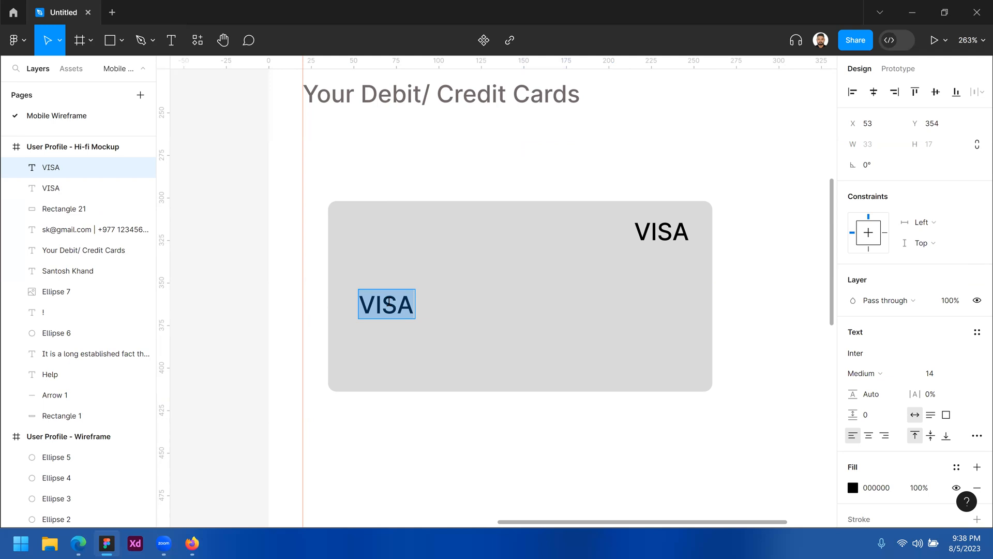
text(C)
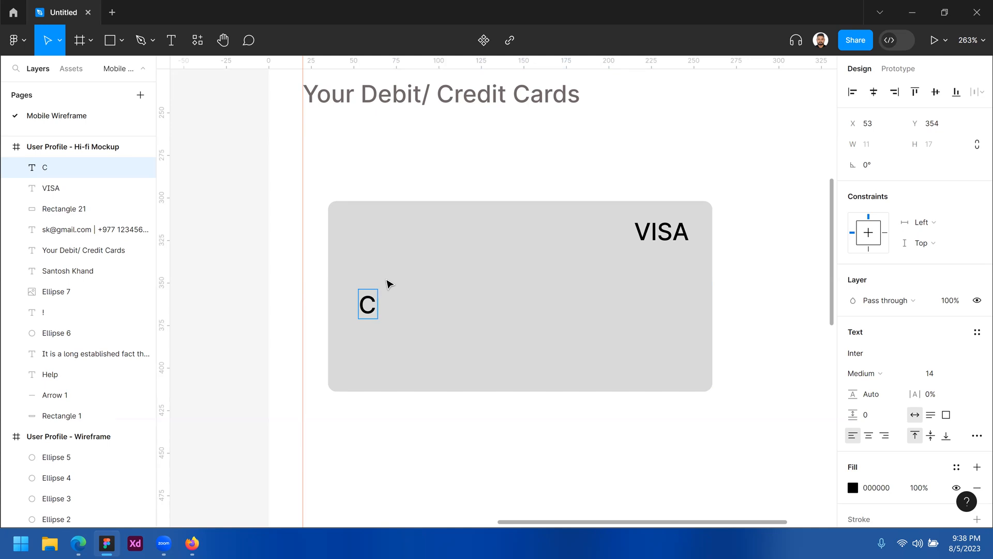
Enter the cardholder's name, with a duplicate below holding a 16-digit card number
key(BackSpace)
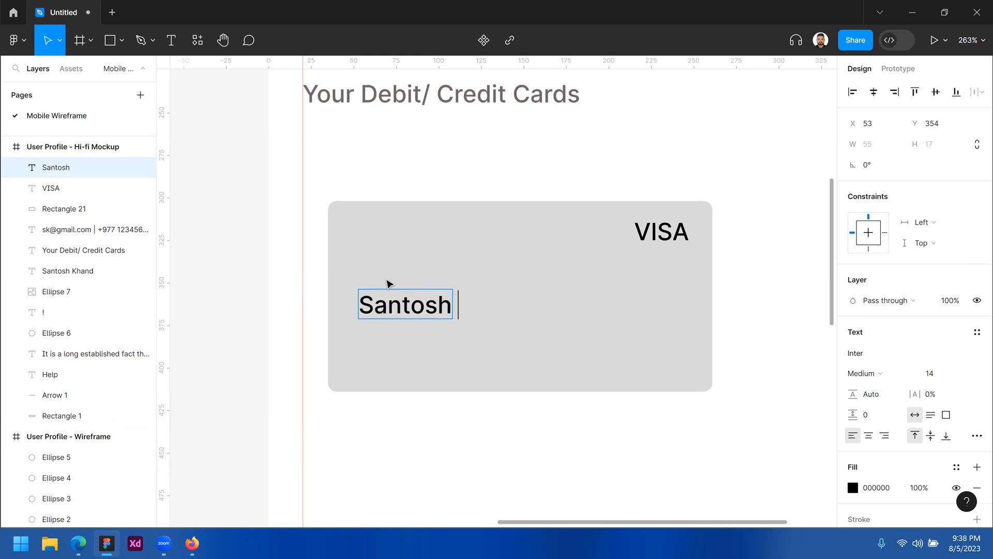
key(Escape)
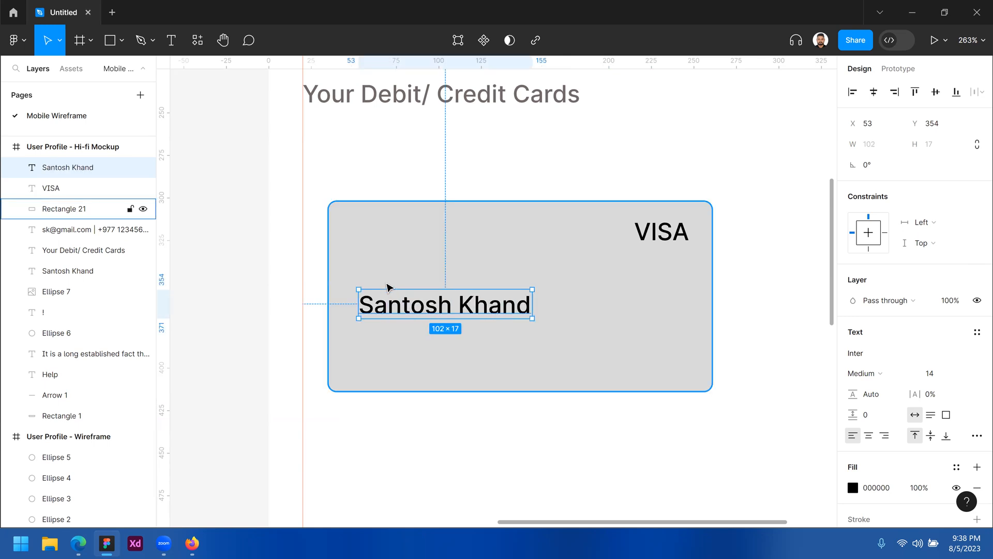
drag(399, 309, 405, 344)
double_click(403, 340)
text(1)
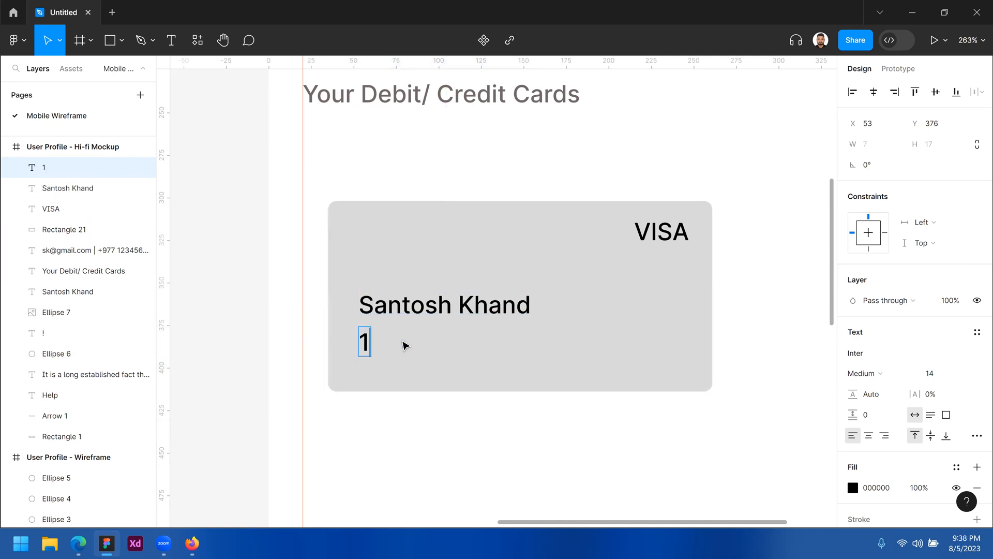
text(234 4569)
text(4789)
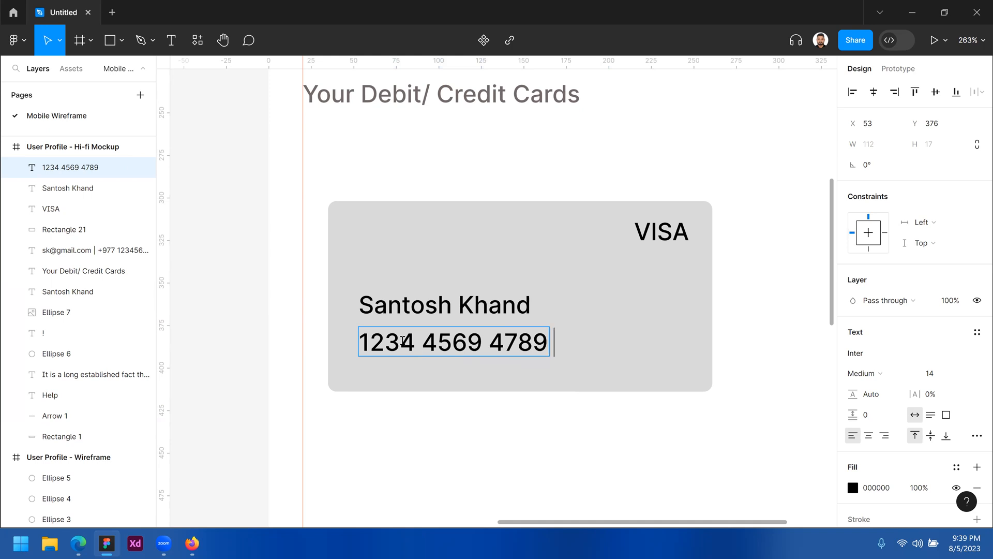
text( 1256)
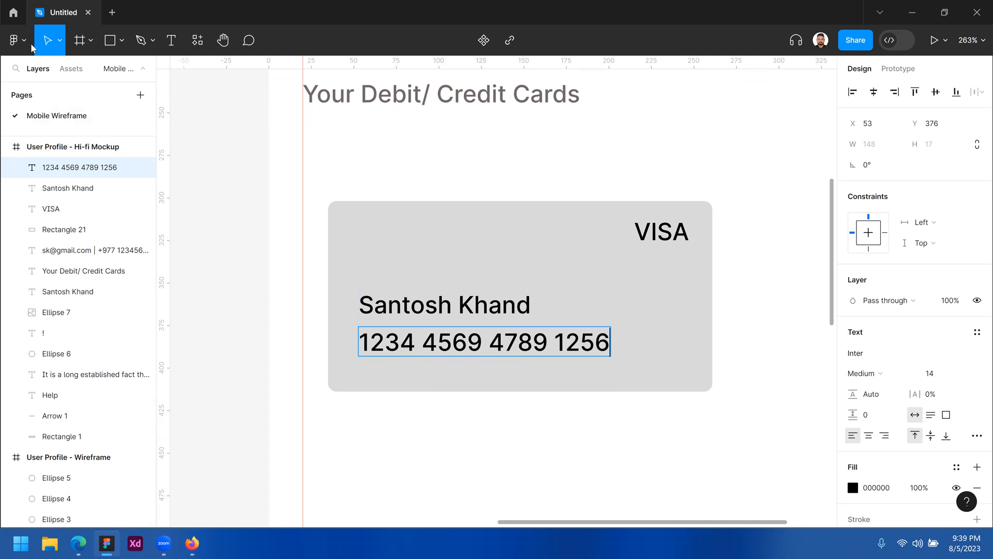
key(Escape)
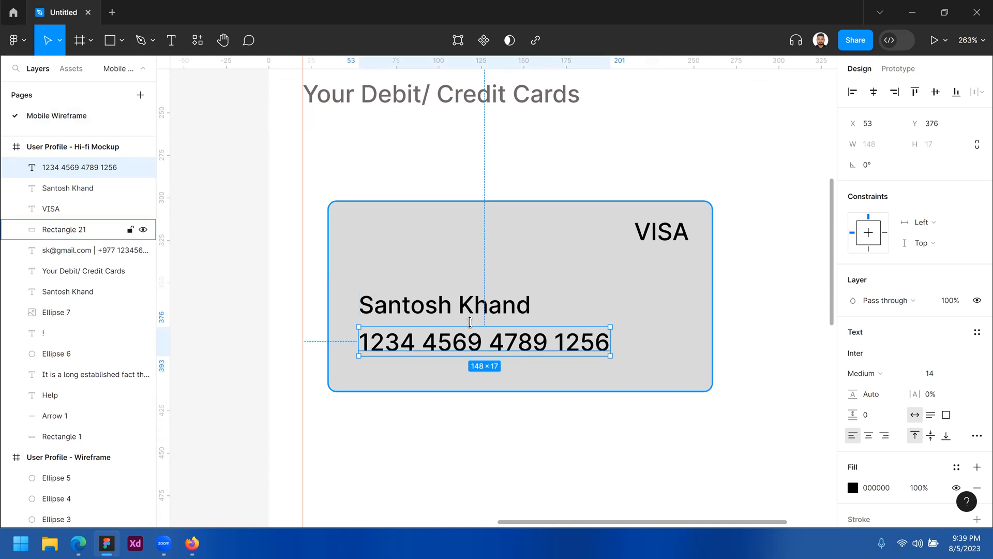
Set both card texts to size 12, nudge them left, and colour them grey 706868
shift+click(512, 309)
click(943, 432)
key(Return)
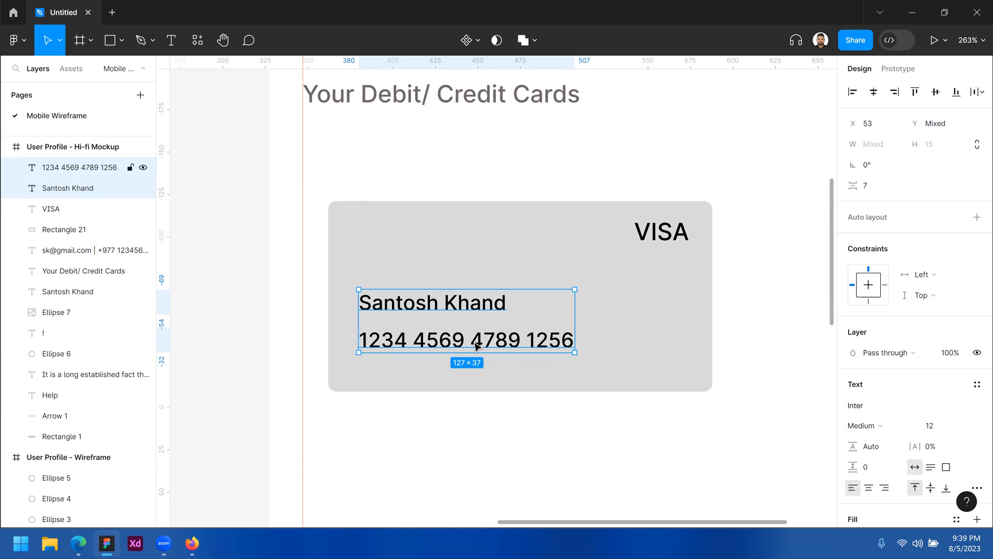
key(Left)
key(Left)
key(Left)
key(Left)
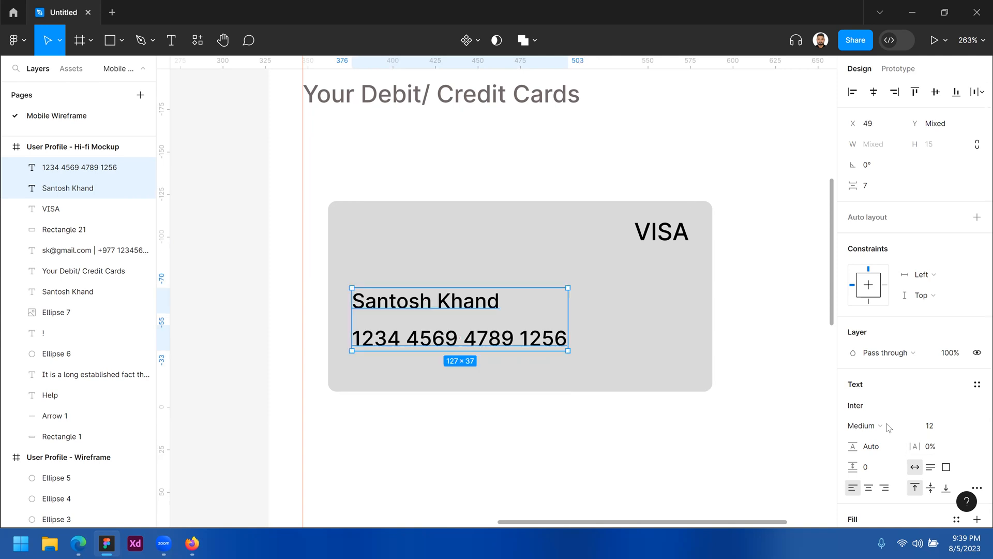
scroll(888, 424, down, 3)
click(854, 388)
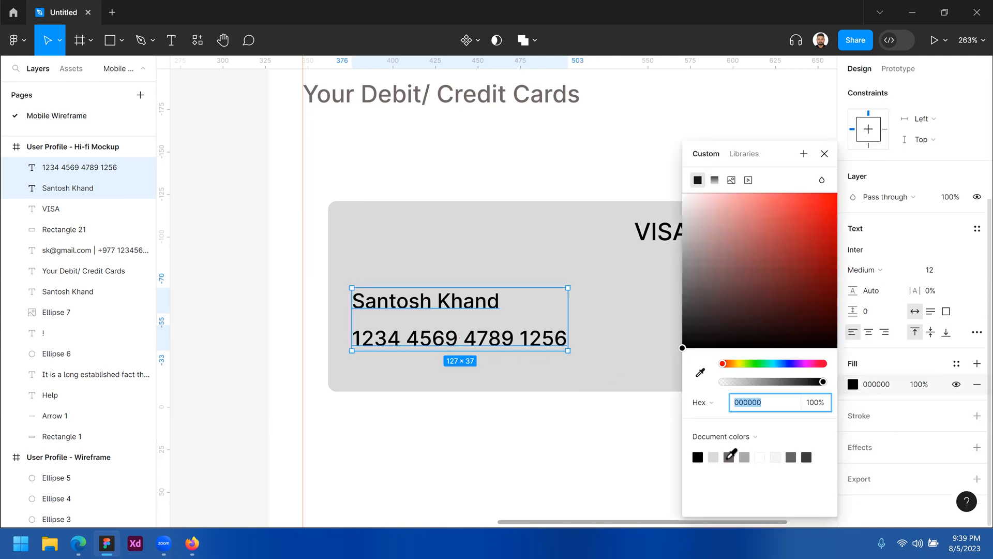
click(729, 457)
click(454, 407)
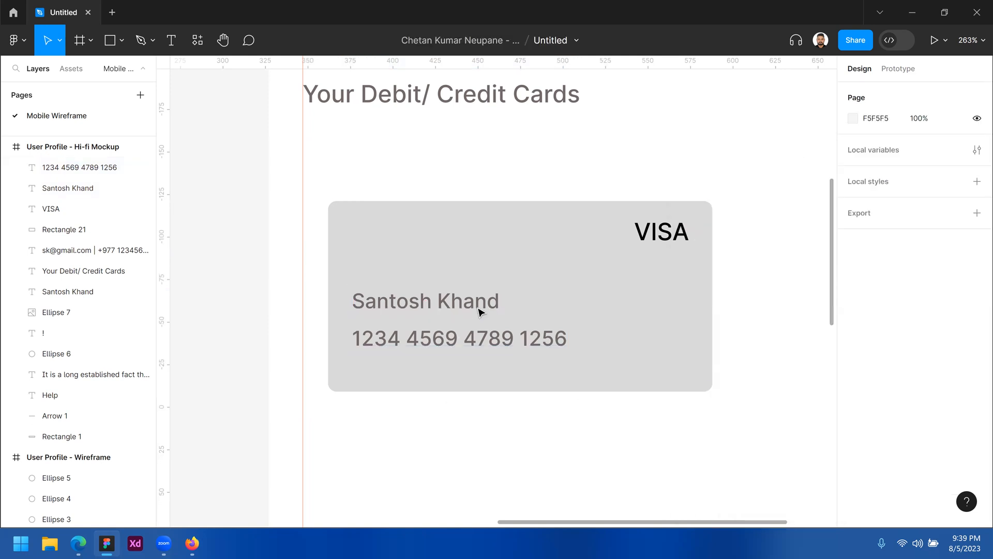
Move the cardholder name down slightly on the card
click(481, 311)
drag(480, 310, 481, 312)
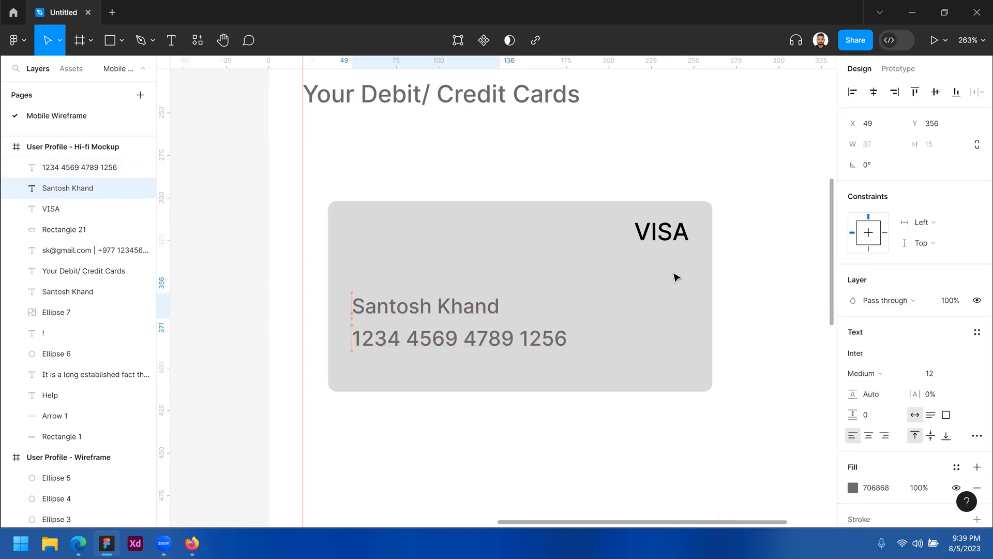
click(652, 300)
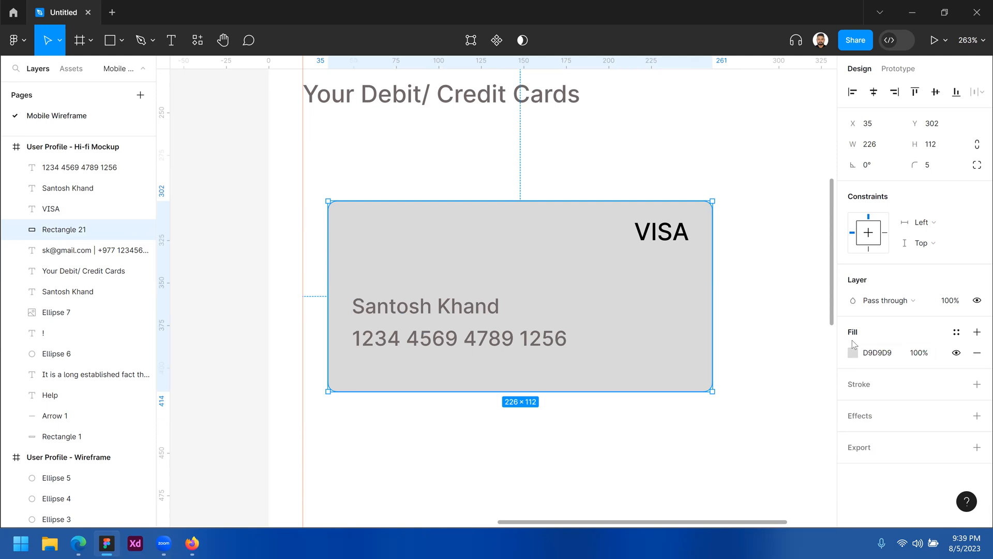
Change the card fill to a linear gradient with a yellow top stop
click(853, 353)
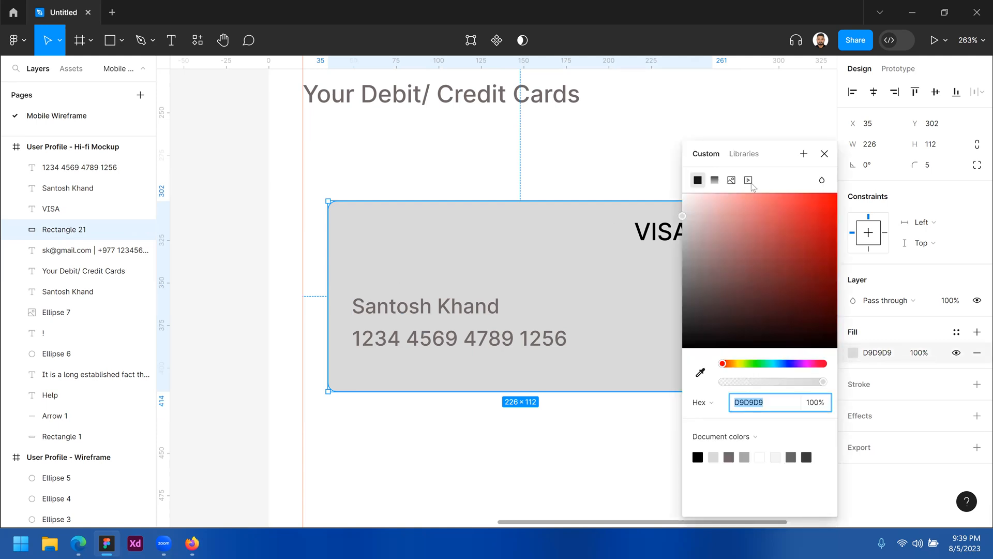
click(731, 181)
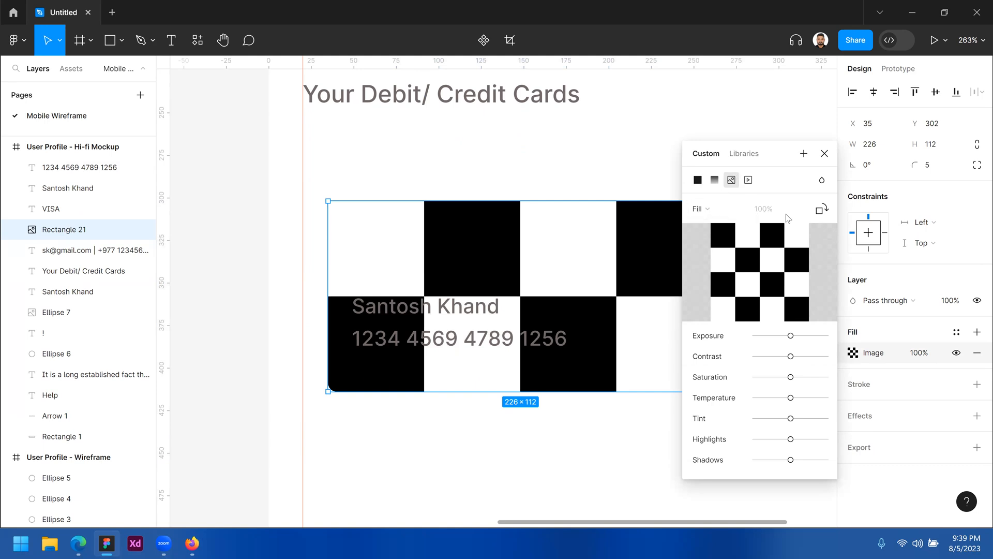
click(715, 180)
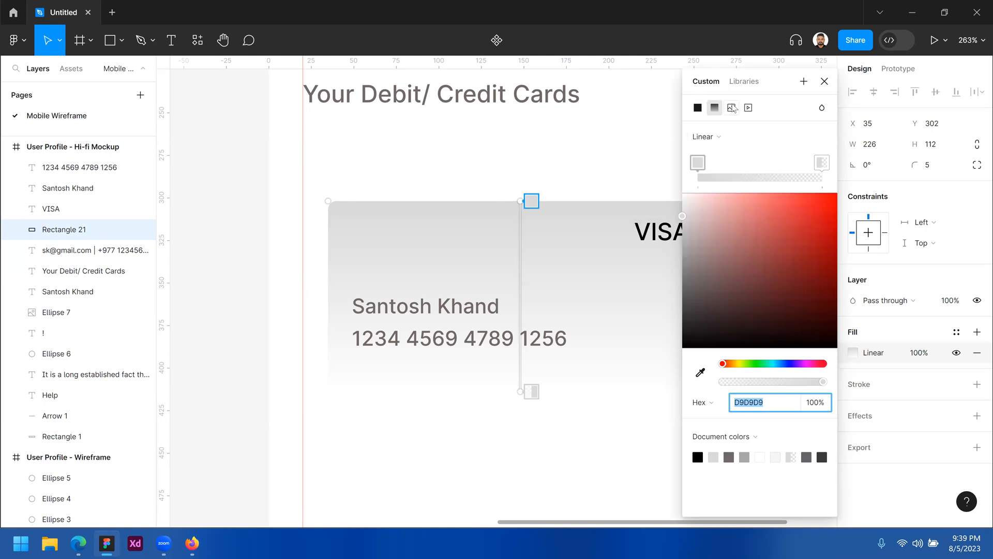
drag(721, 364, 738, 364)
drag(747, 259, 784, 206)
Make the bottom gradient stop a fully opaque blue
click(821, 161)
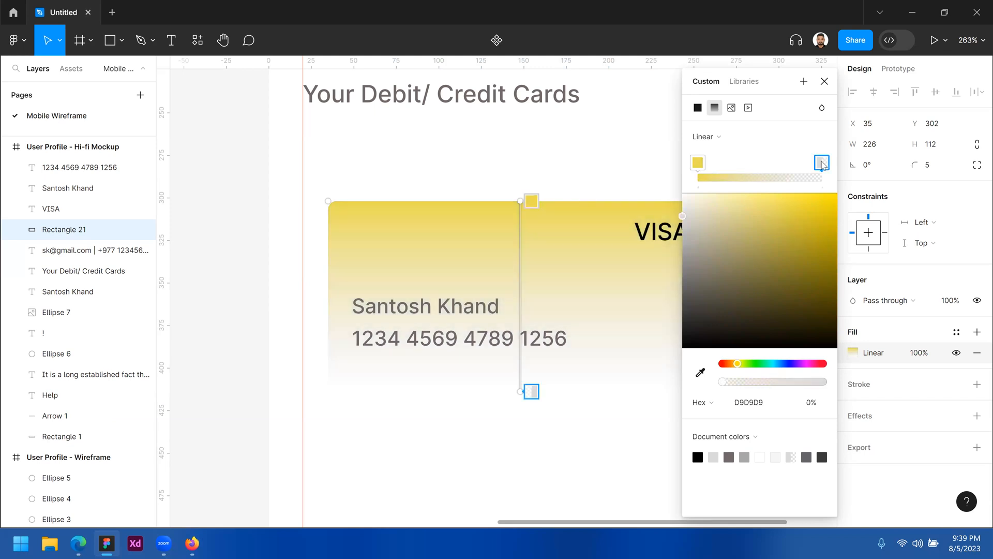
drag(748, 364, 758, 364)
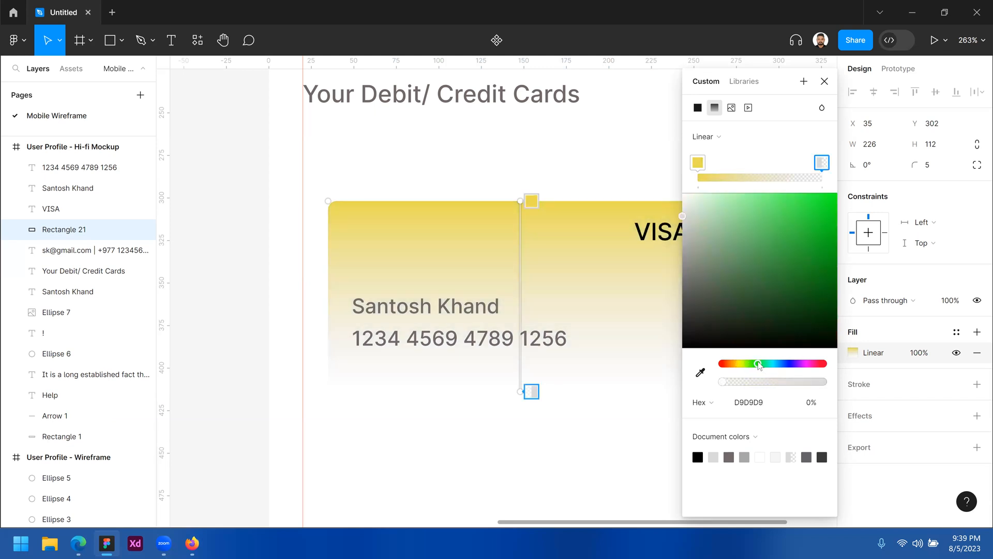
drag(809, 241, 821, 212)
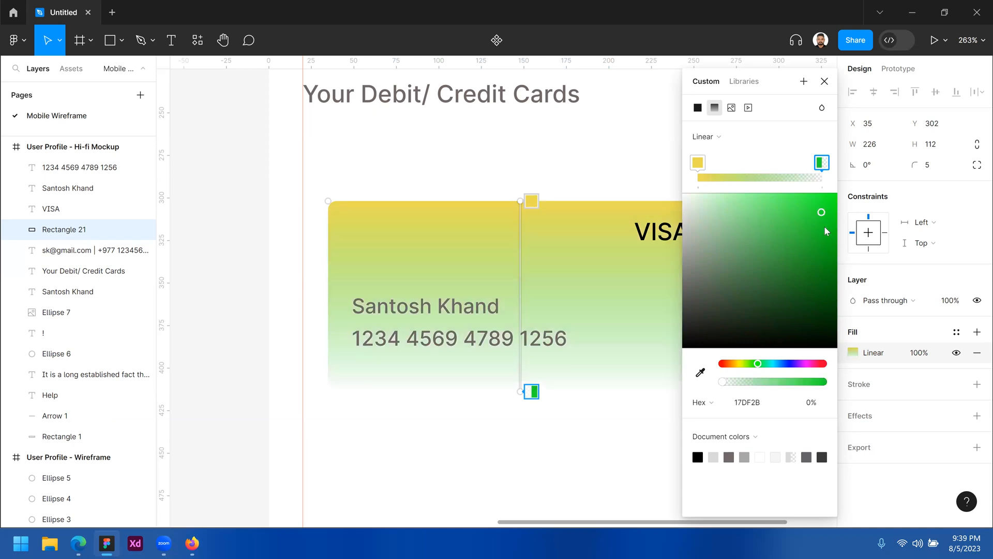
click(828, 234)
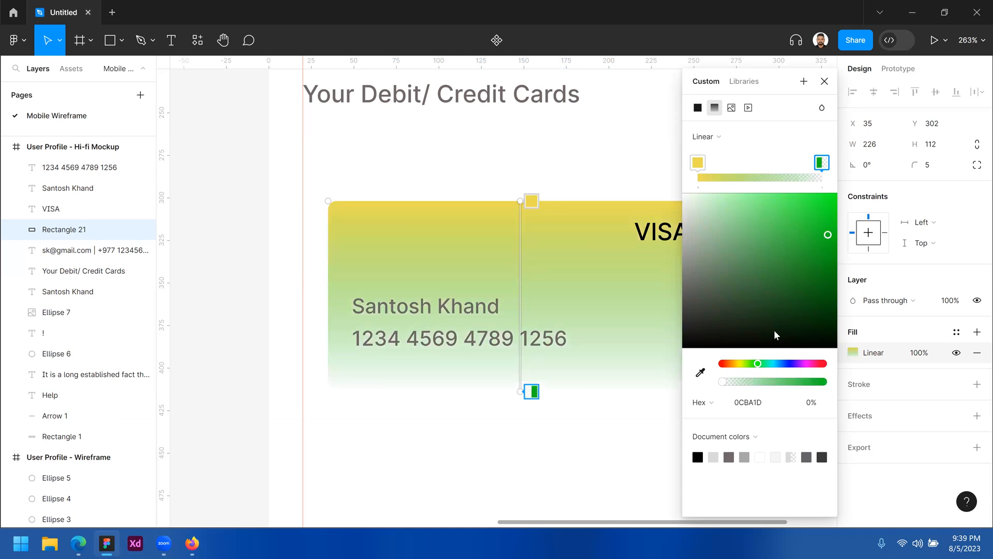
drag(728, 381, 827, 382)
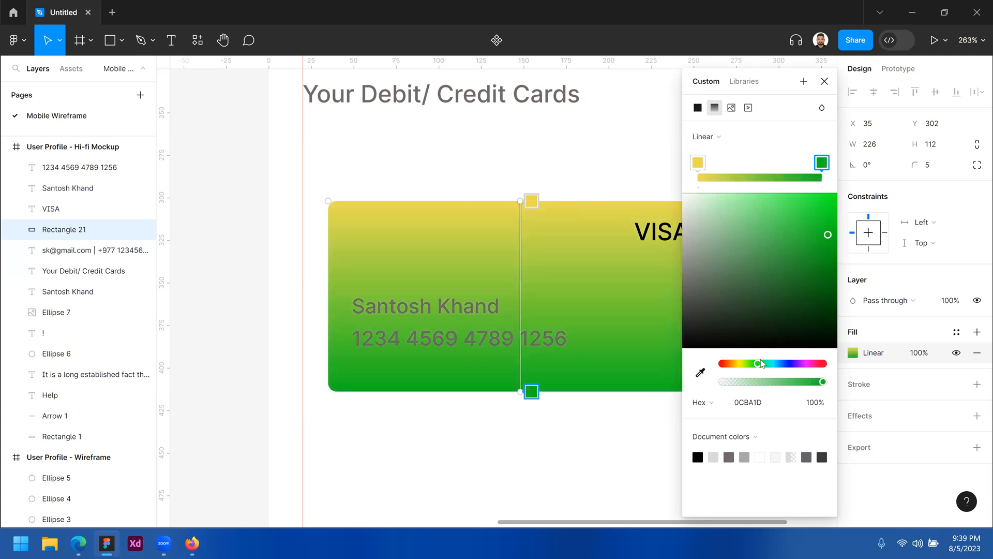
drag(769, 364, 806, 366)
Tune the gradient to purple CA32FF at the top and lighter blue 6379E8 below
click(698, 162)
drag(807, 201, 807, 193)
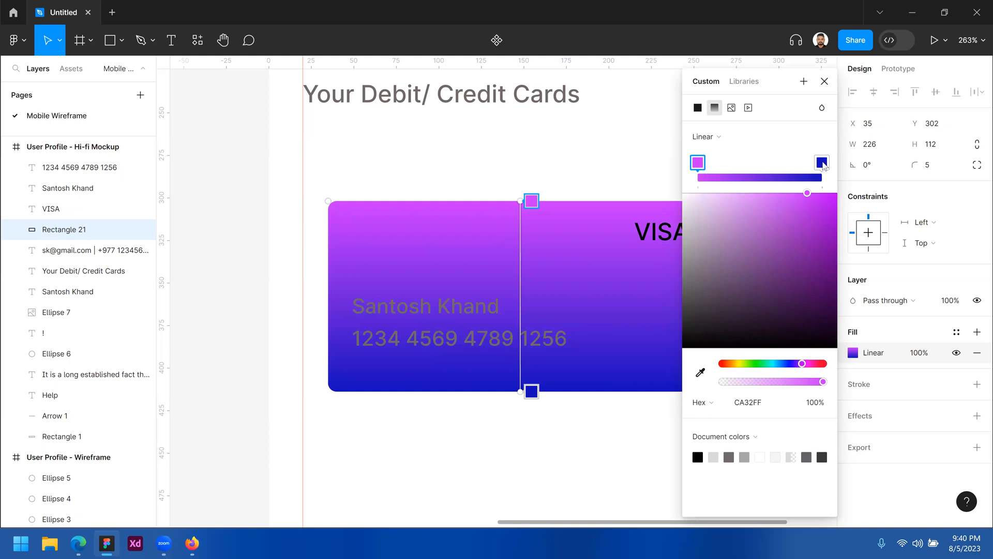
click(822, 163)
drag(790, 364, 787, 364)
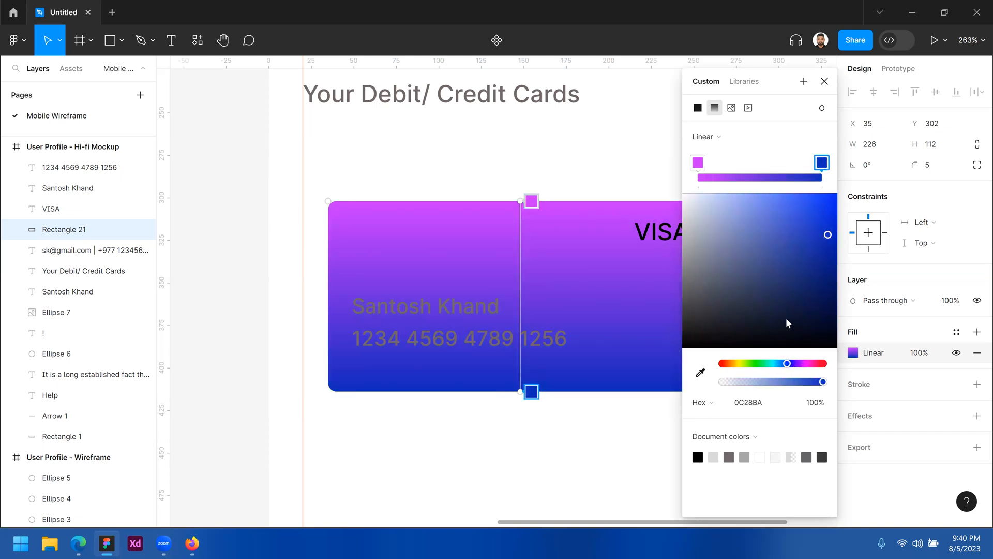
drag(801, 221, 781, 210)
click(825, 81)
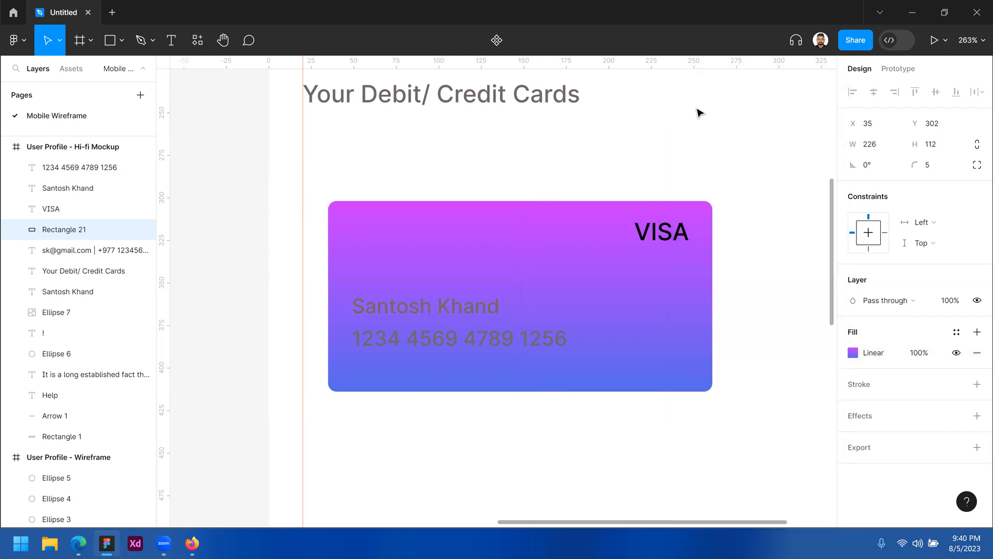
Move the name and number lower on the card and colour them white FDFDFD
key(Escape)
click(456, 310)
shift+click(497, 344)
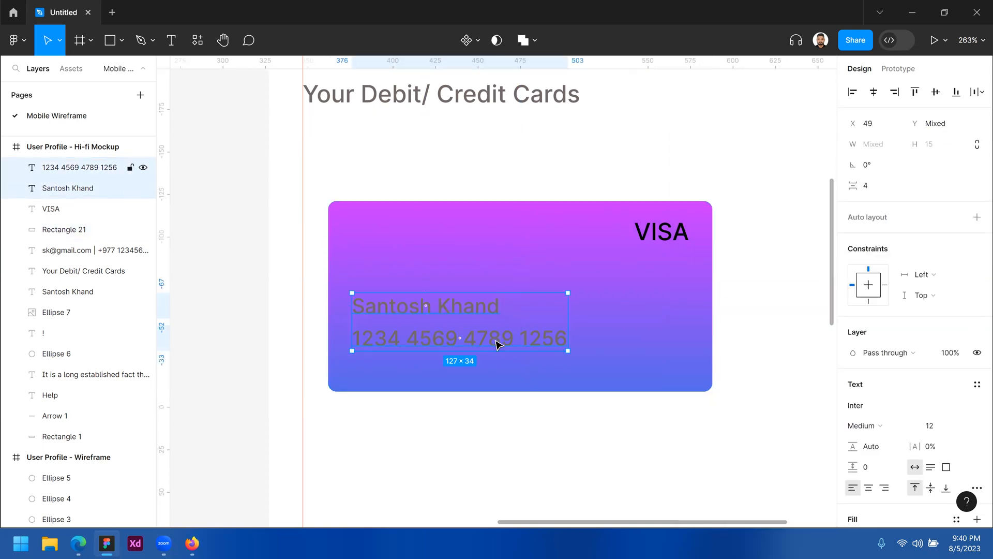
drag(496, 346, 497, 357)
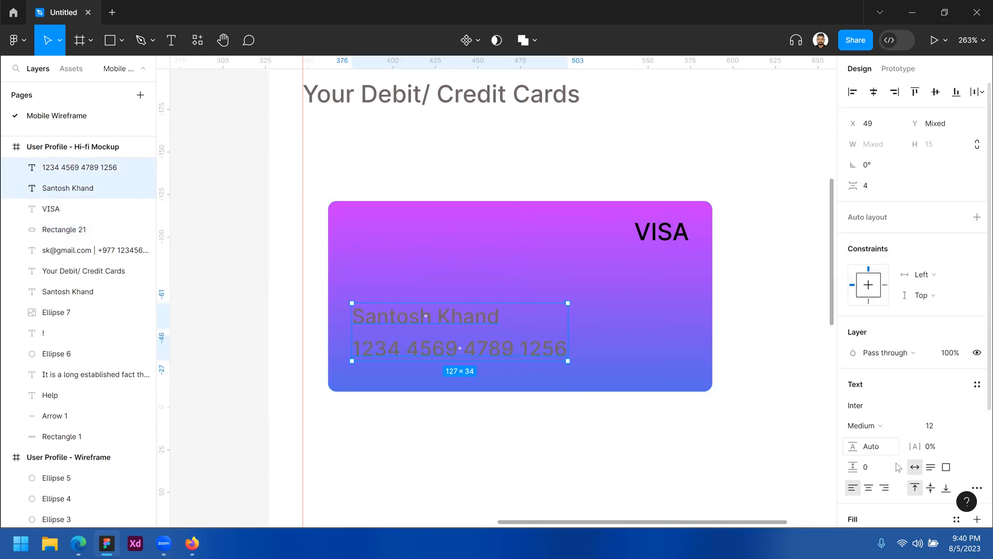
scroll(855, 426, down, 3)
click(852, 414)
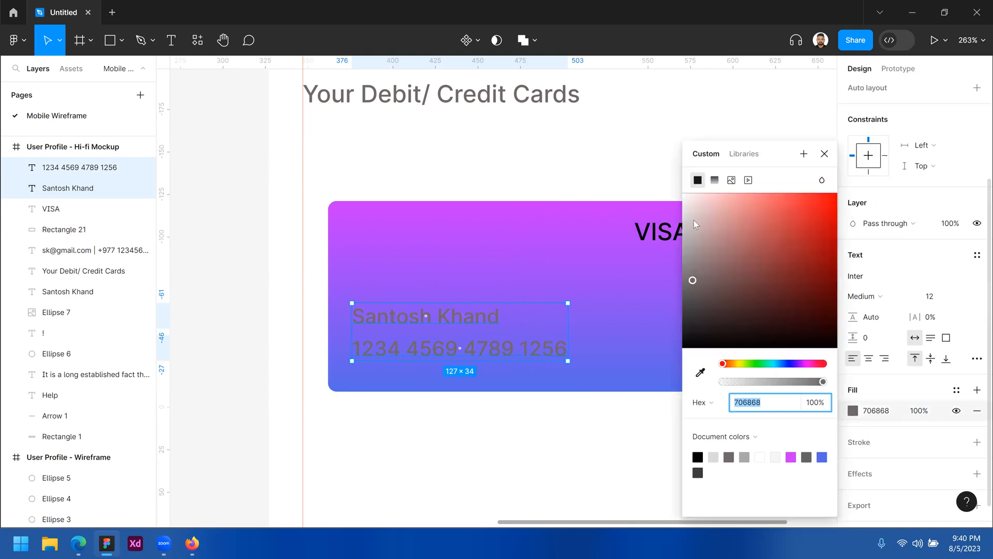
text(FDFDFD)
key(Return)
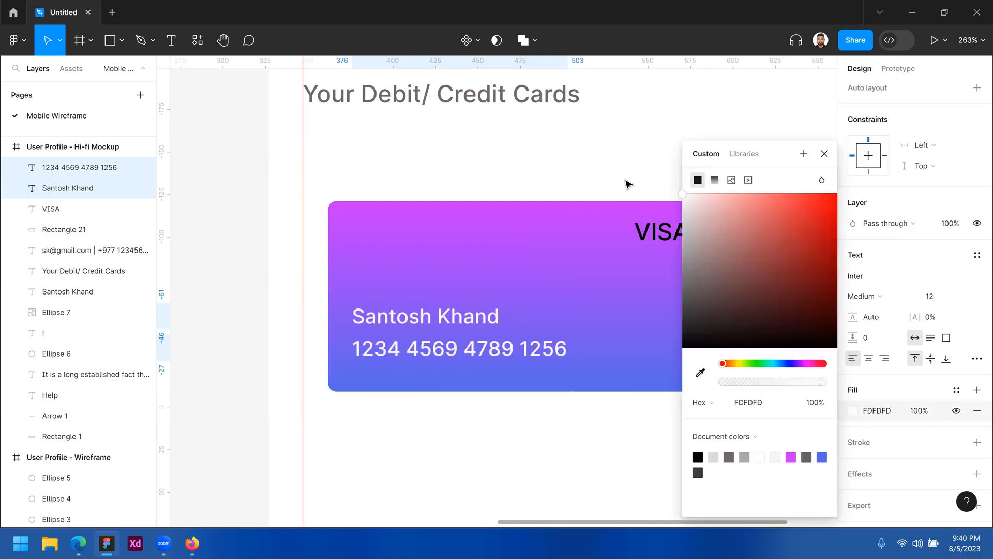
click(639, 176)
Group the card with its texts and nudge it right, then undo both
click(663, 235)
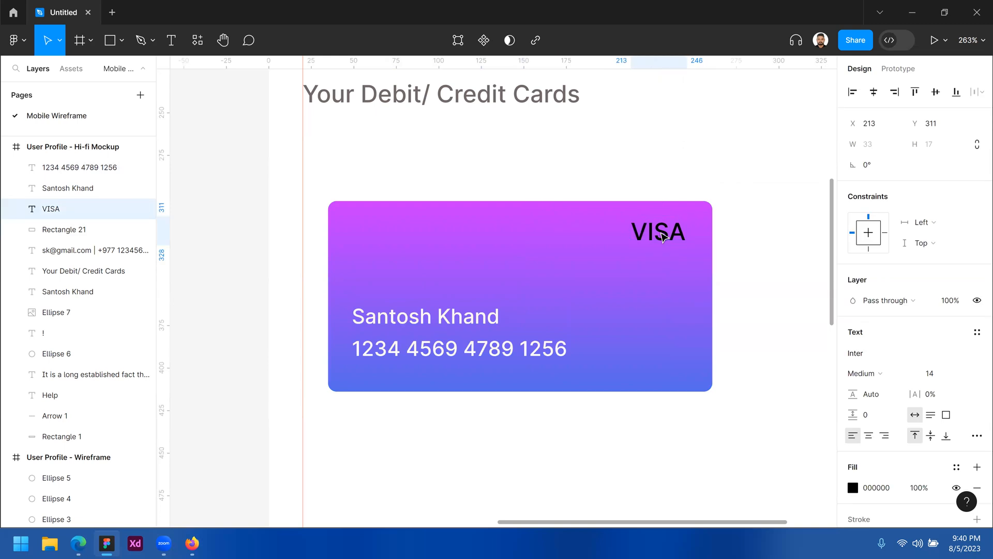
drag(678, 436, 401, 179)
key(ctrl+g)
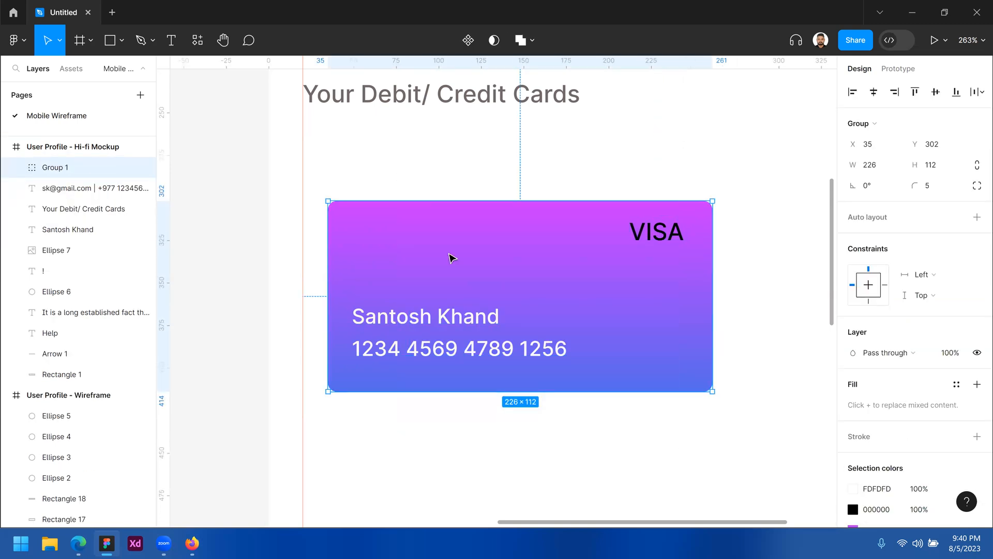
key(Right)
key(Right)
key(Right)
key(Right)
key(Right)
key(Right)
key(Right)
key(Right)
key(Right)
key(Right)
key(Right)
key(Right)
key(ctrl+minus)
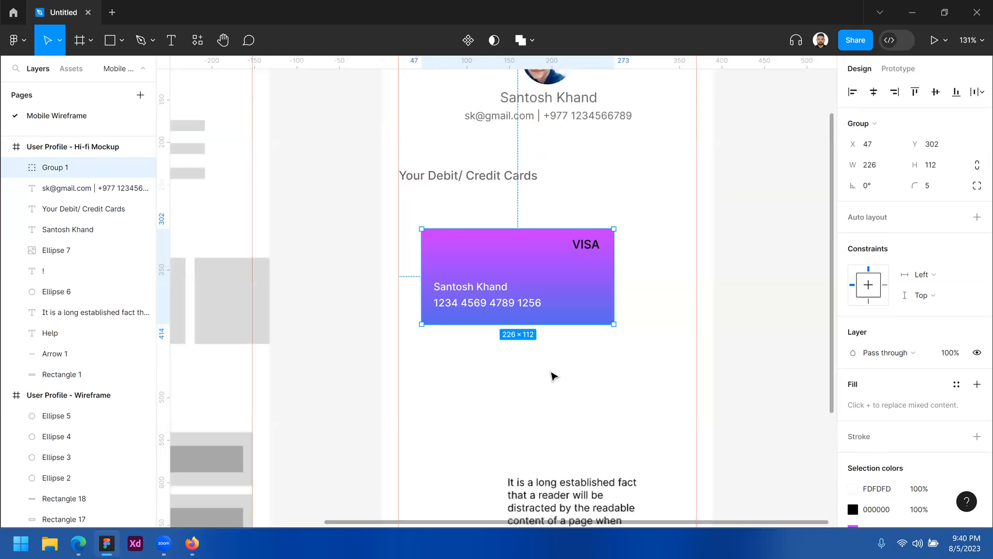
key(ctrl+z)
key(ctrl+z)
Group all four card layers as Group 1 and move it to x 82, y 260
click(610, 359)
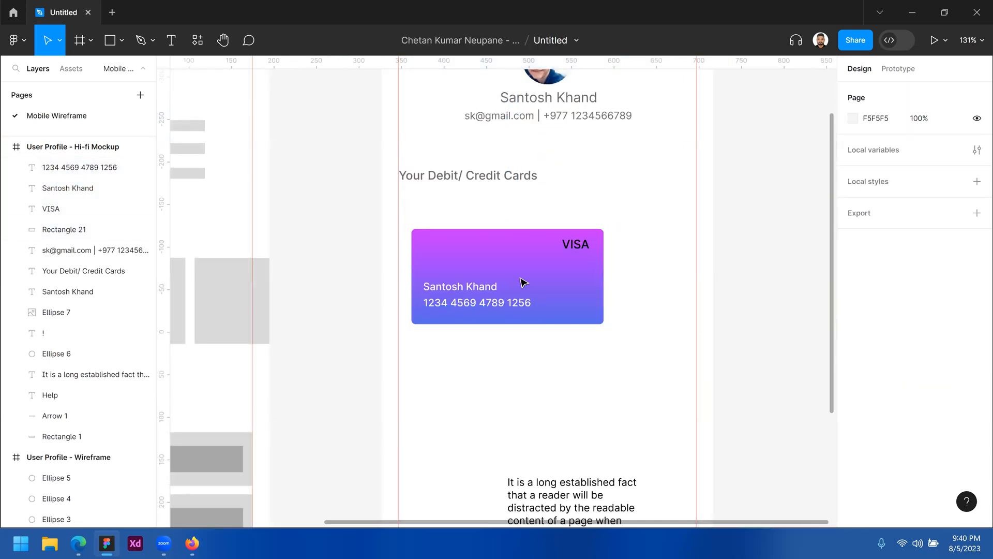
click(523, 281)
click(499, 300)
drag(622, 211, 438, 357)
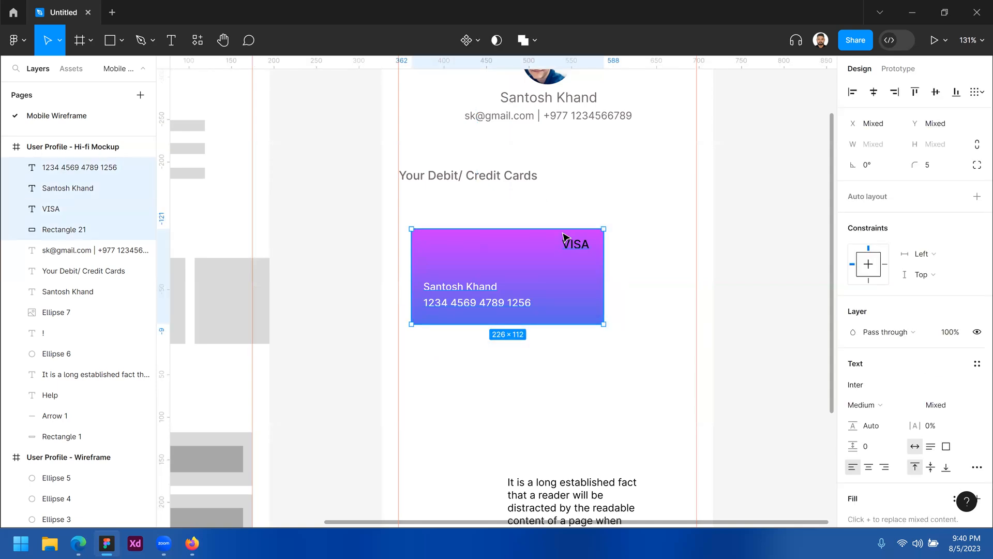
right_click(494, 266)
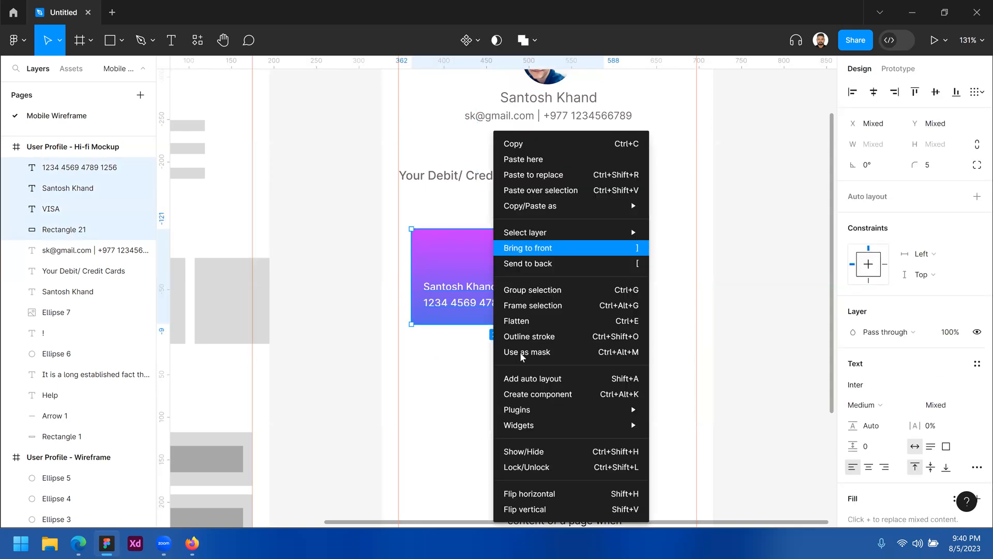
mouse_move(534, 435)
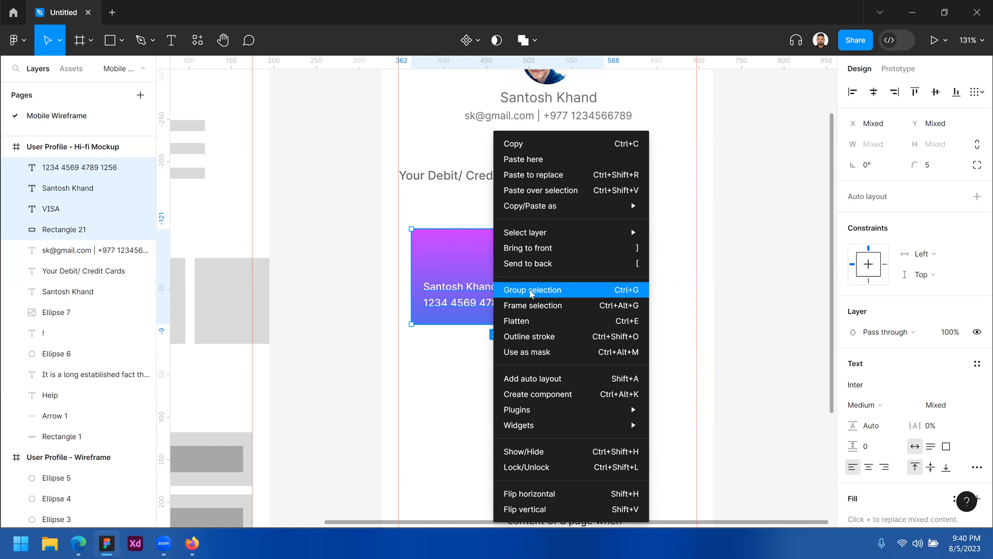
click(532, 290)
drag(523, 253, 573, 220)
Duplicate the VISA card group, shrink the copy to about 202×100 and nudge it below the original
click(879, 94)
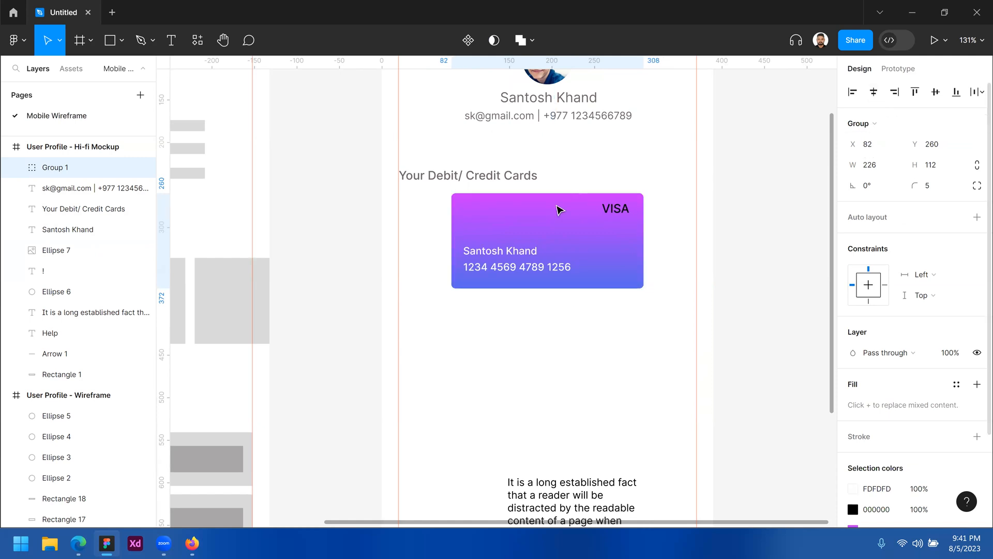
drag(481, 221, 680, 209)
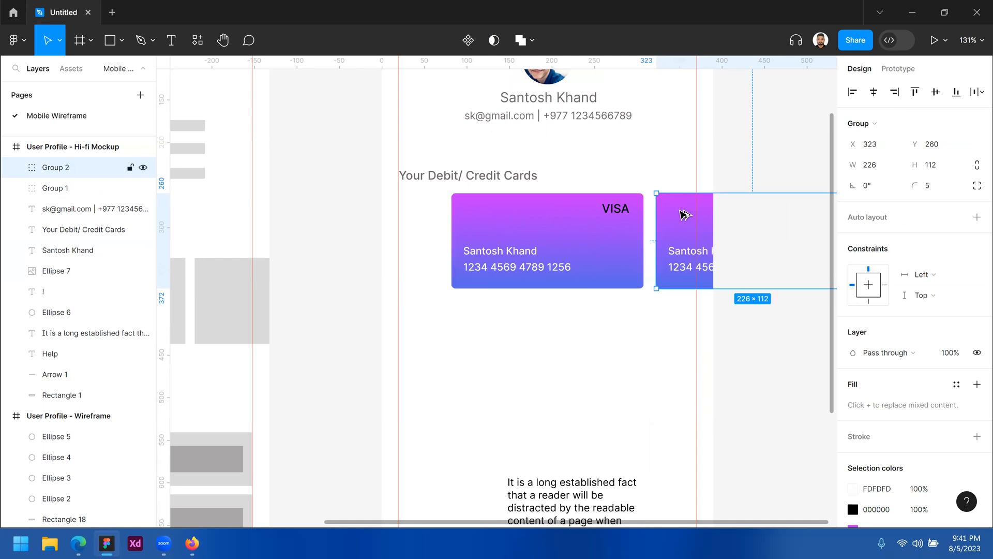
drag(663, 200, 550, 227)
key(z)
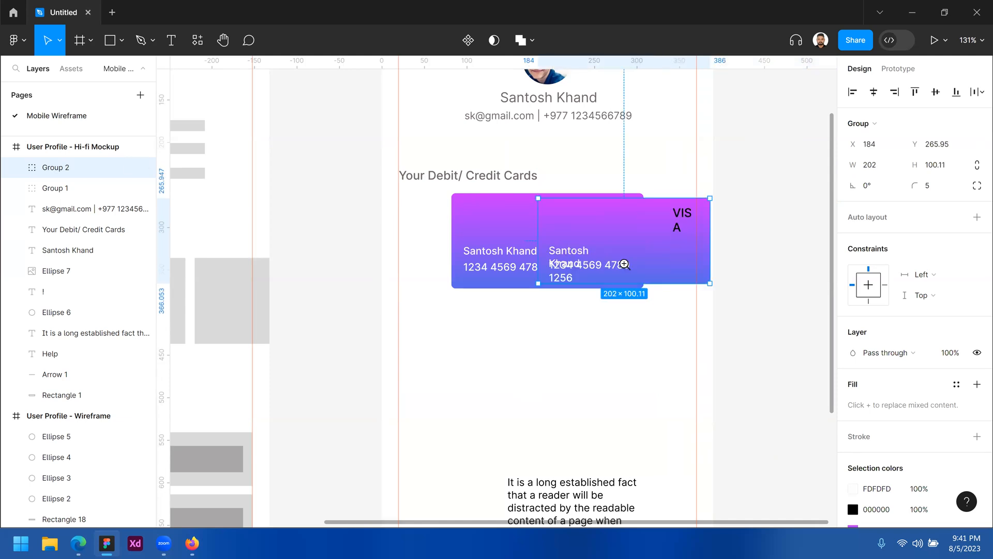
click(624, 264)
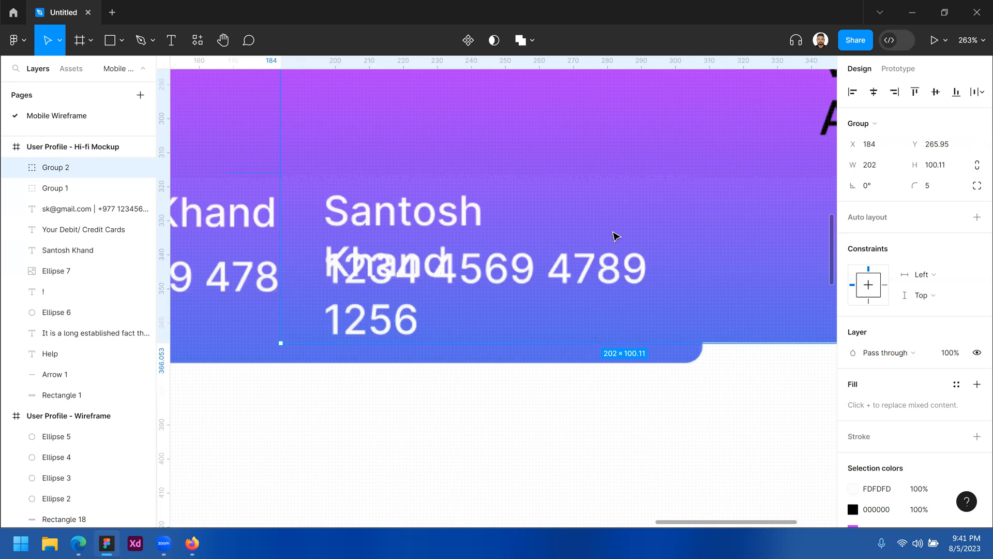
key(minus)
scroll(613, 232, down, 2)
key(shift+Down)
key(shift+Down)
key(shift+Down)
key(shift+Down)
key(shift+Down)
key(shift+Down)
key(shift+Down)
key(shift+Down)
key(shift+Down)
key(shift+Down)
key(shift+Down)
key(Down)
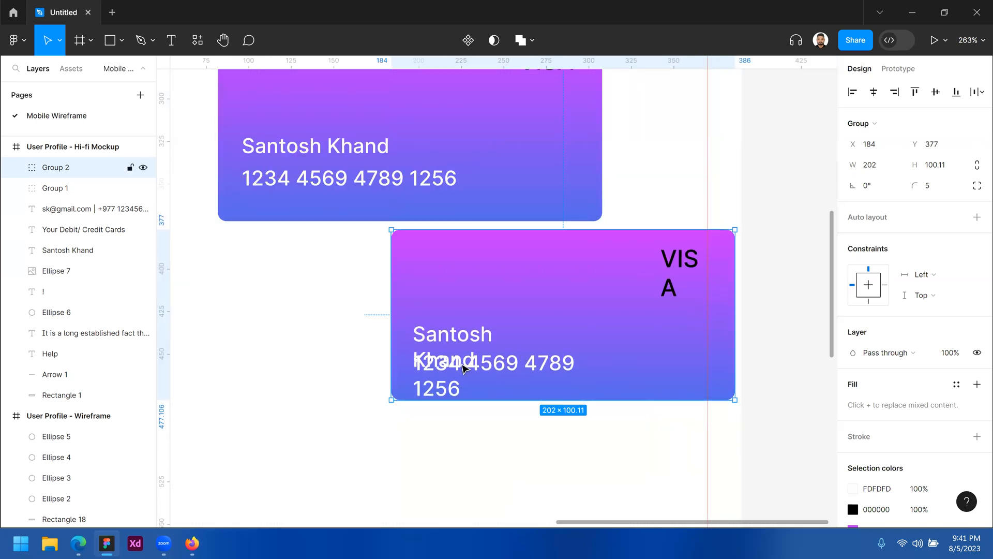
Set the copy's VISA, cardholder name and card number text layers to Auto width
double_click(686, 263)
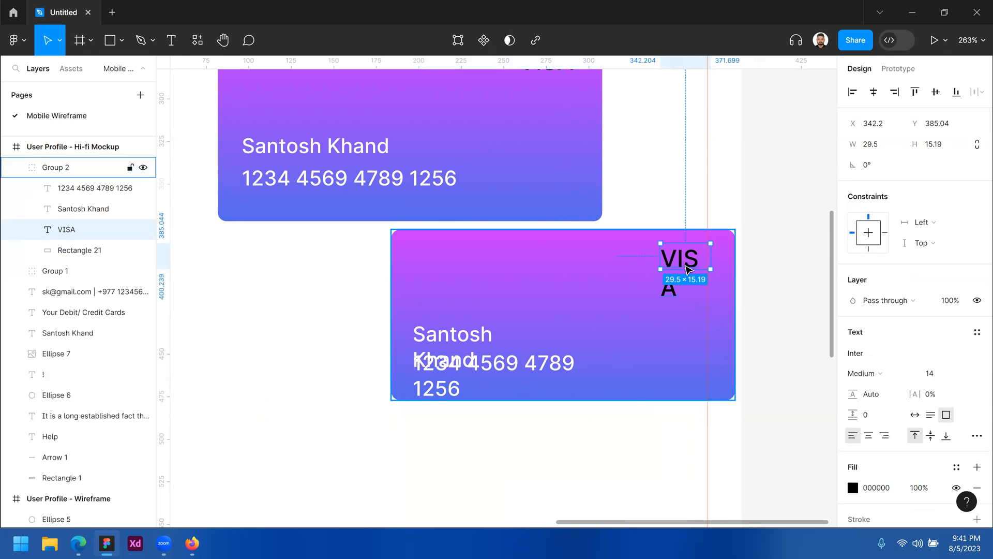
click(915, 415)
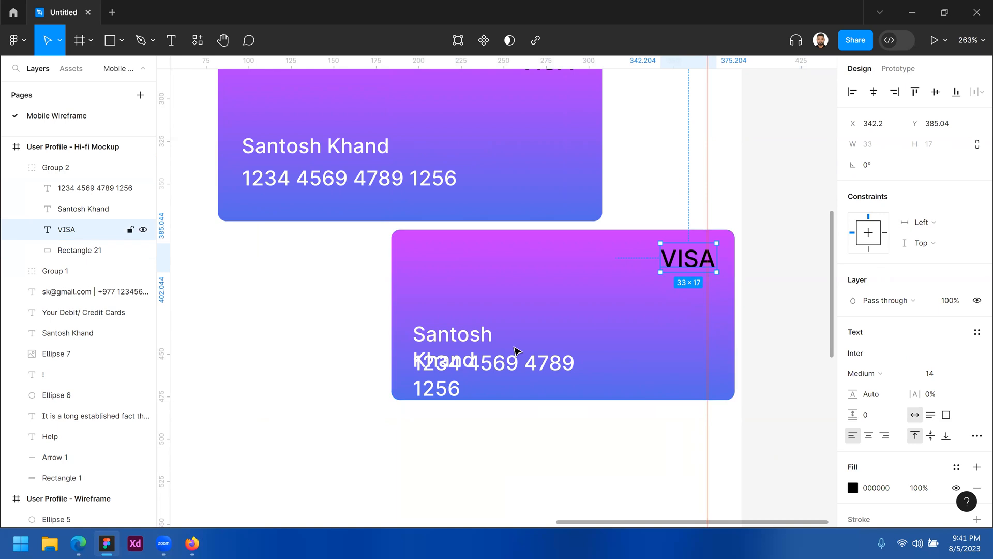
click(473, 345)
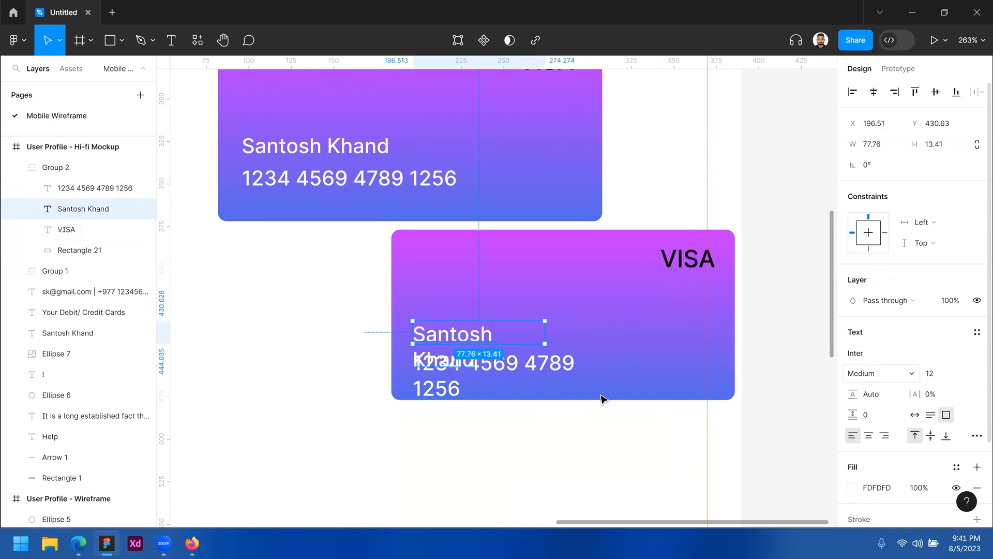
click(915, 414)
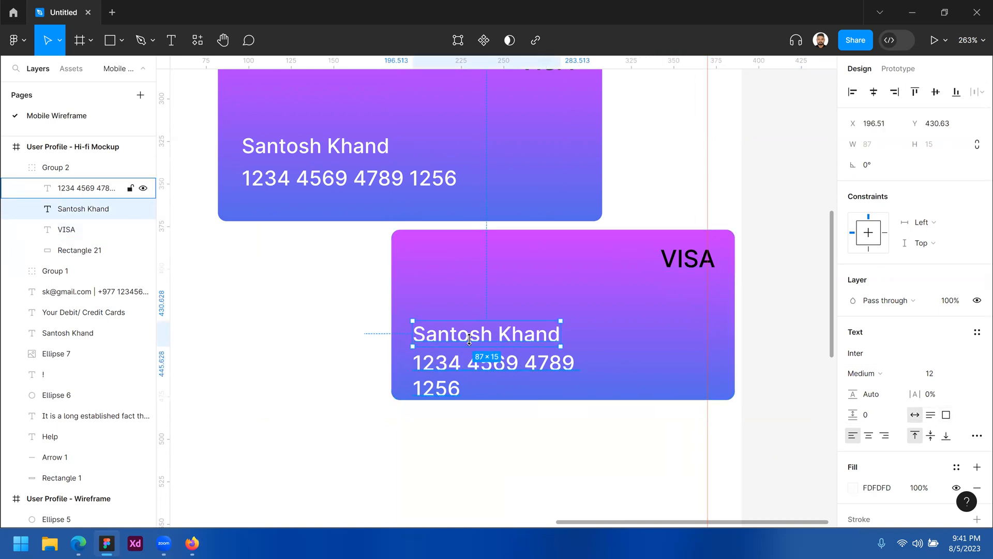
click(558, 369)
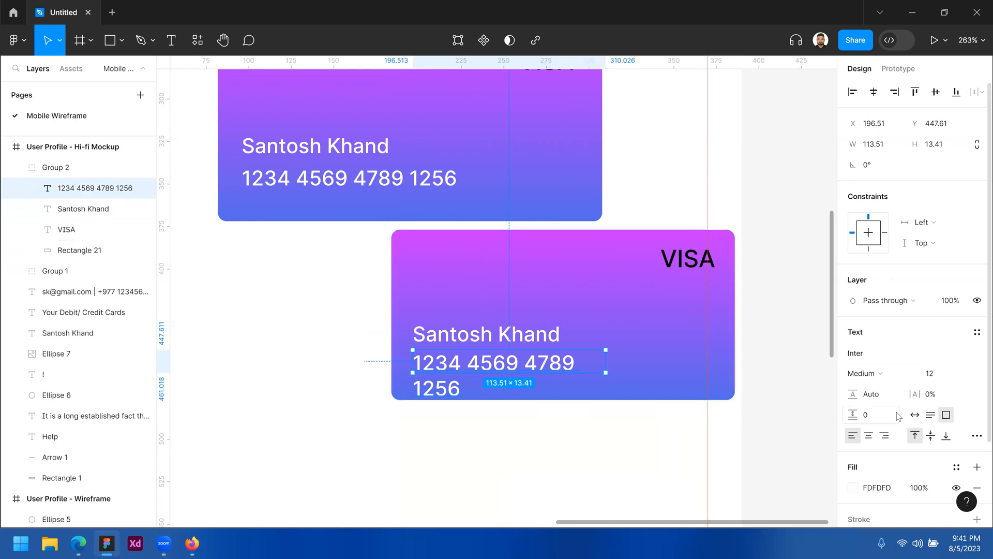
click(915, 415)
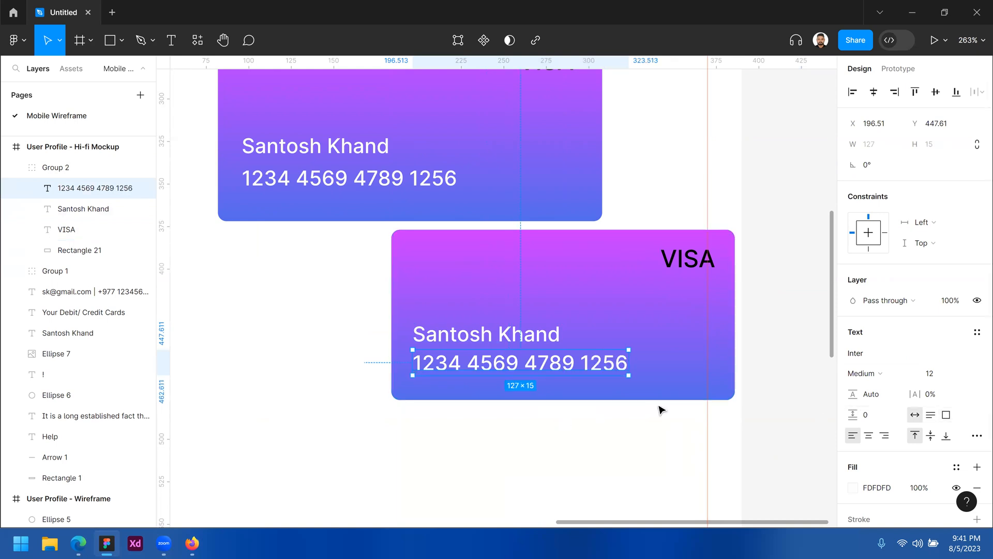
Move the copied card, Group 2, up and right to x 234, y 308
click(338, 306)
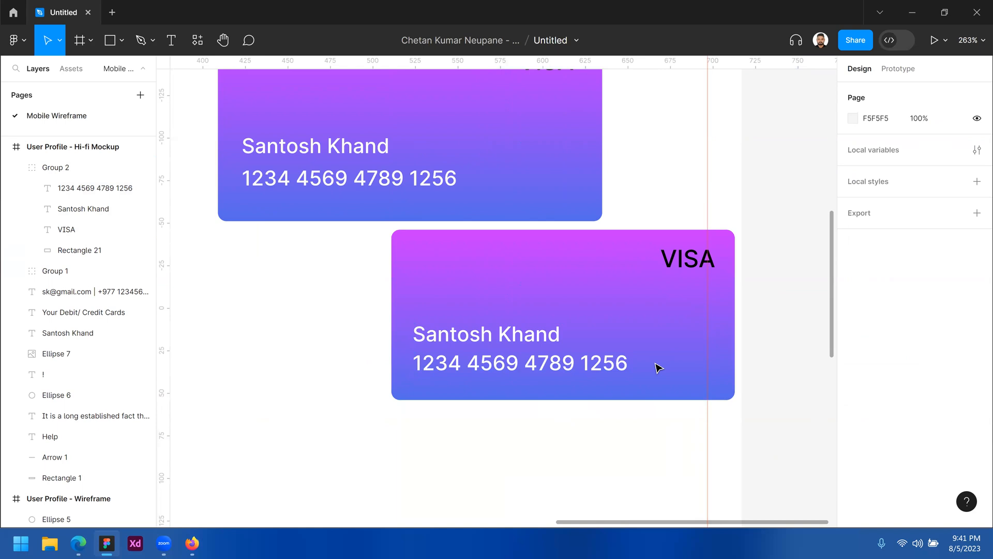
click(537, 337)
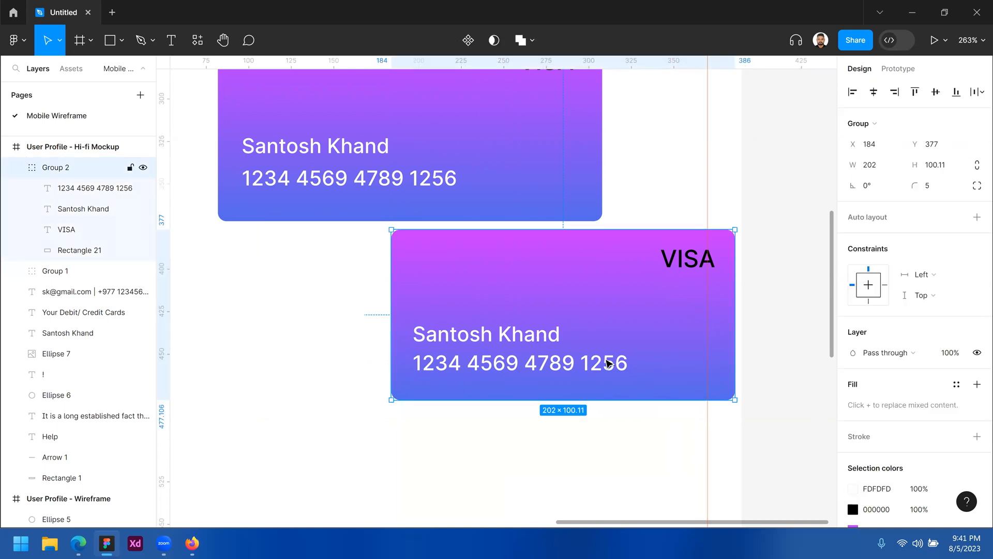
double_click(531, 340)
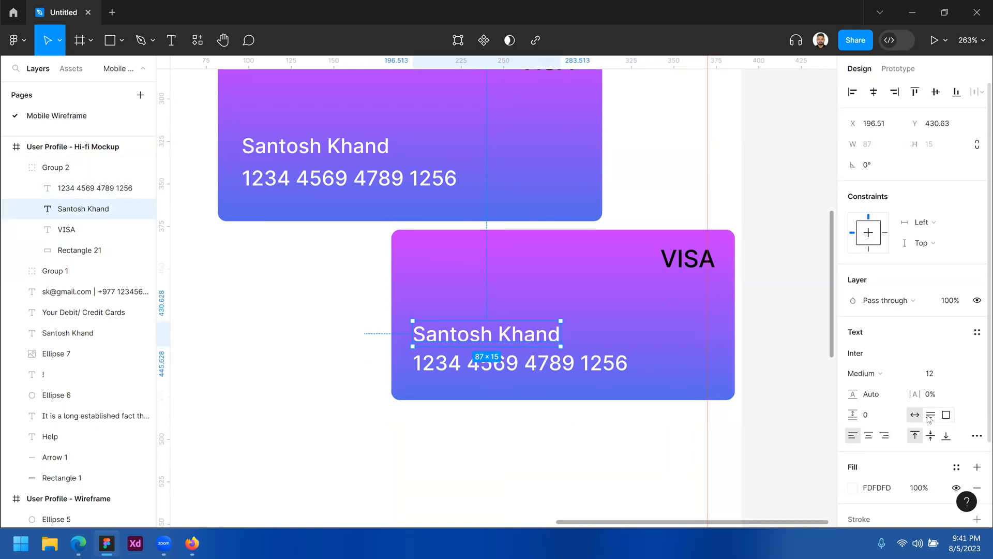
click(686, 205)
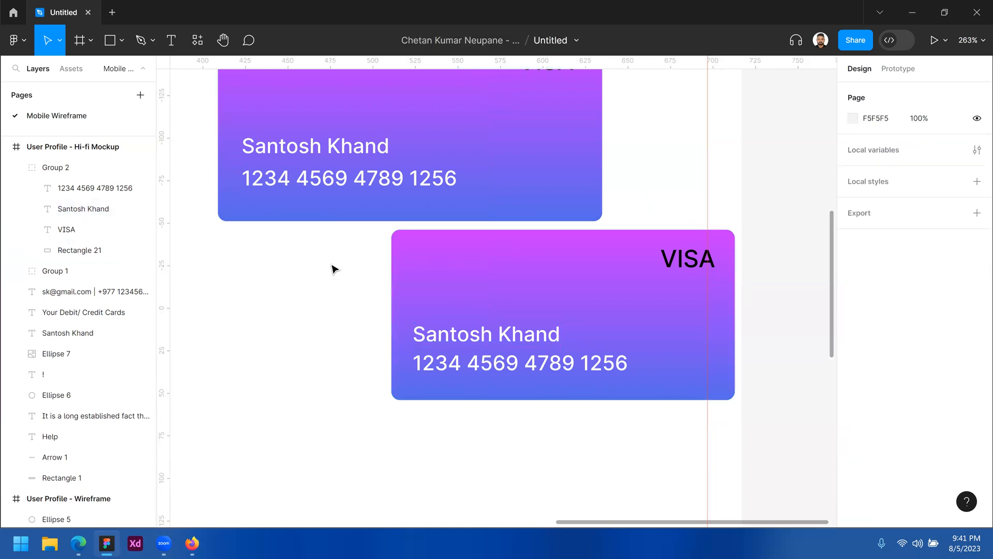
drag(320, 259, 632, 351)
drag(462, 306, 538, 153)
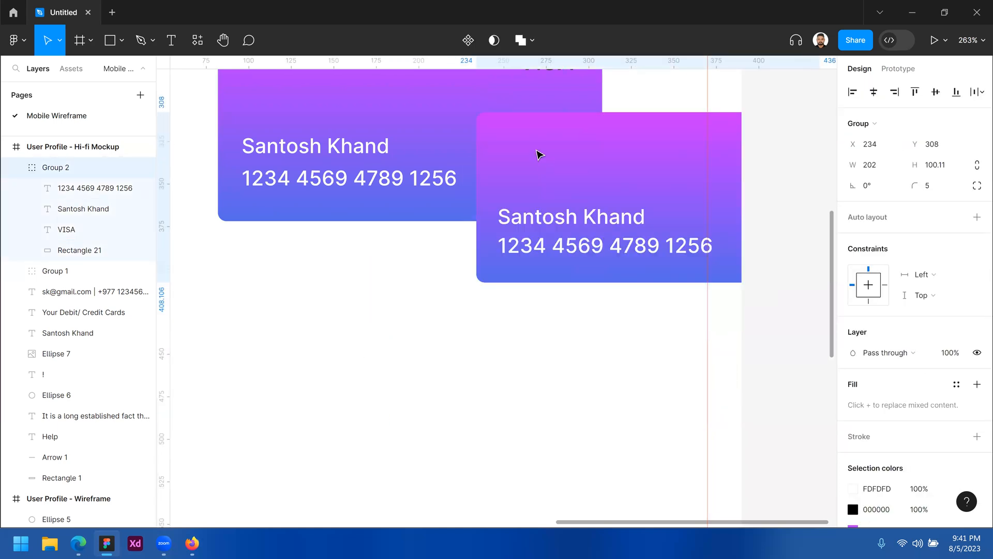
Place the small copy right of the main card and set its layer opacity to 50%
drag(484, 219, 432, 290)
drag(493, 178, 636, 178)
click(953, 354)
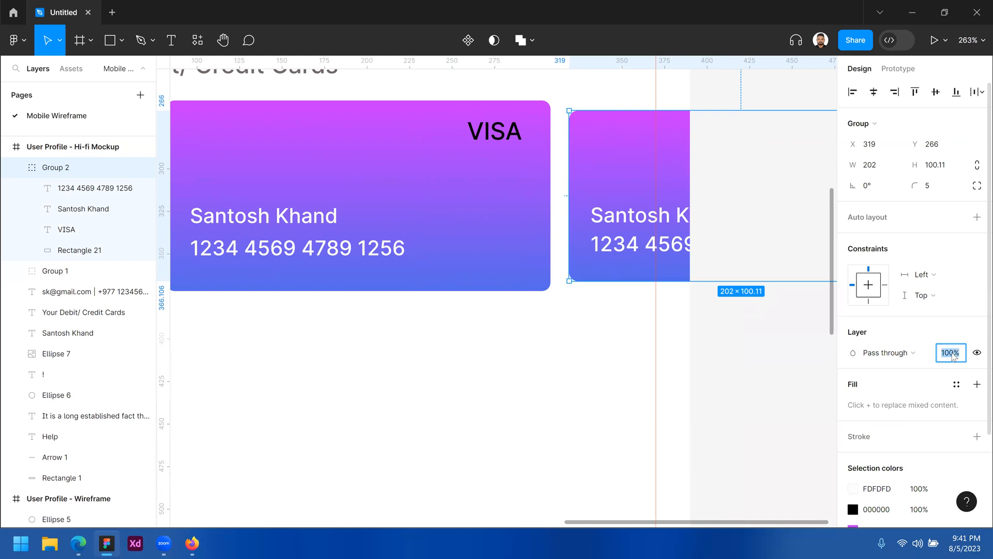
key(Down)
key(Down)
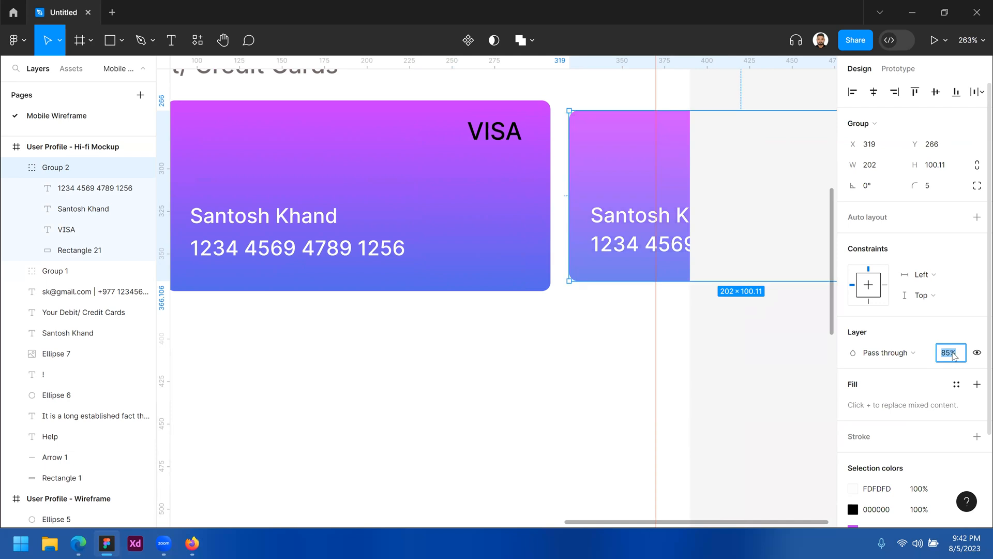
text(50)
key(Return)
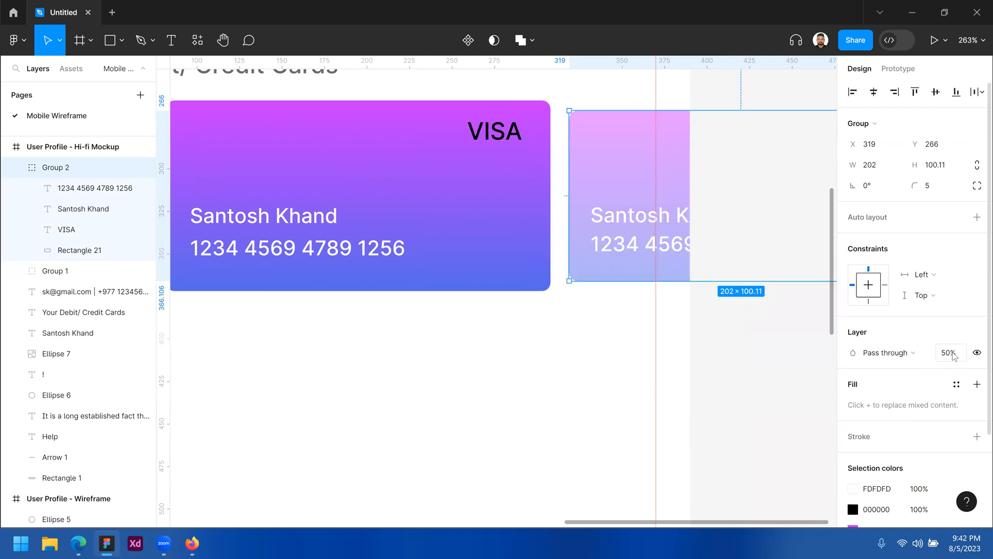
Alt-drag a duplicate of the faded card to the left of the main card, as Group 3
click(567, 347)
ctrl+alt+click(566, 346)
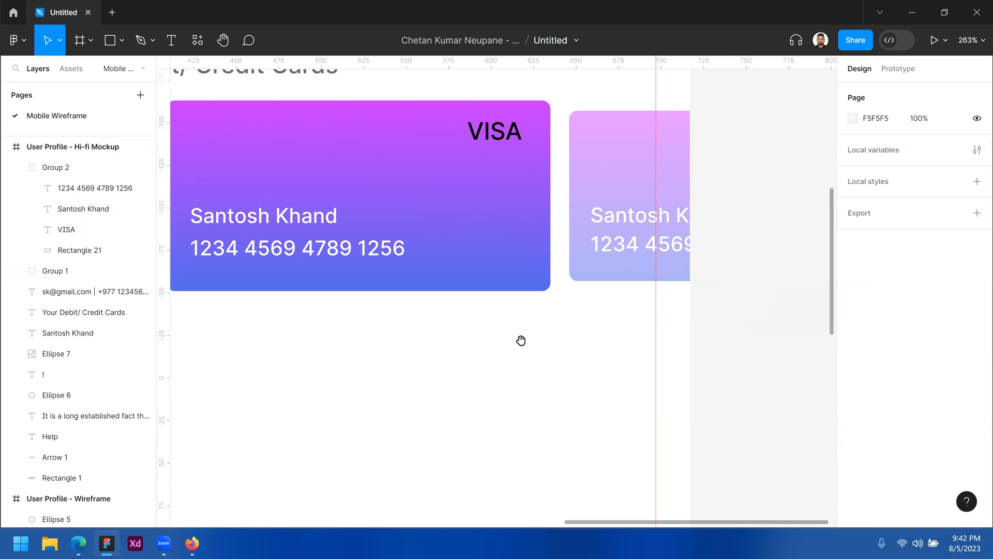
drag(559, 330, 639, 311)
click(670, 243)
drag(670, 243, 434, 257)
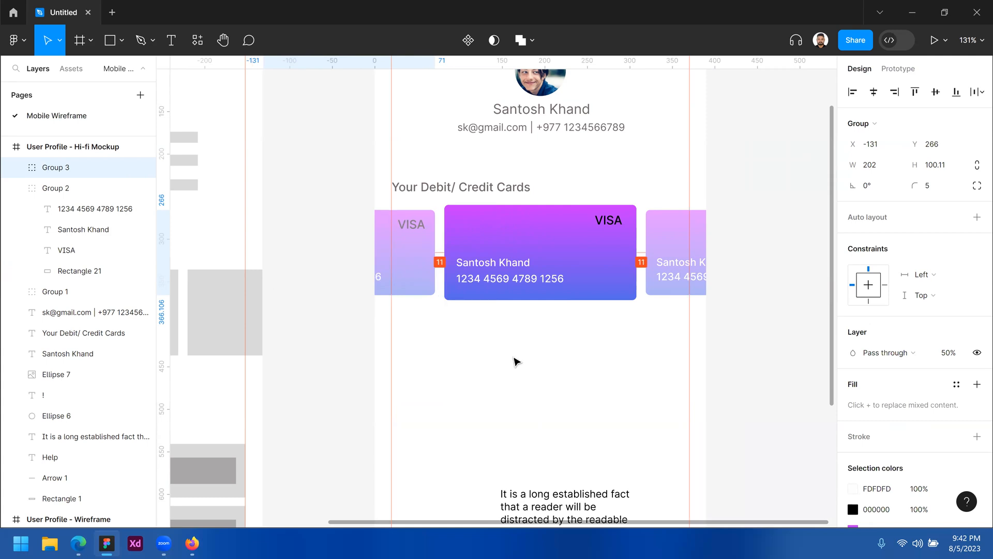
Select the middle card, Group 1, and scroll the Design panel down to Effects
click(543, 365)
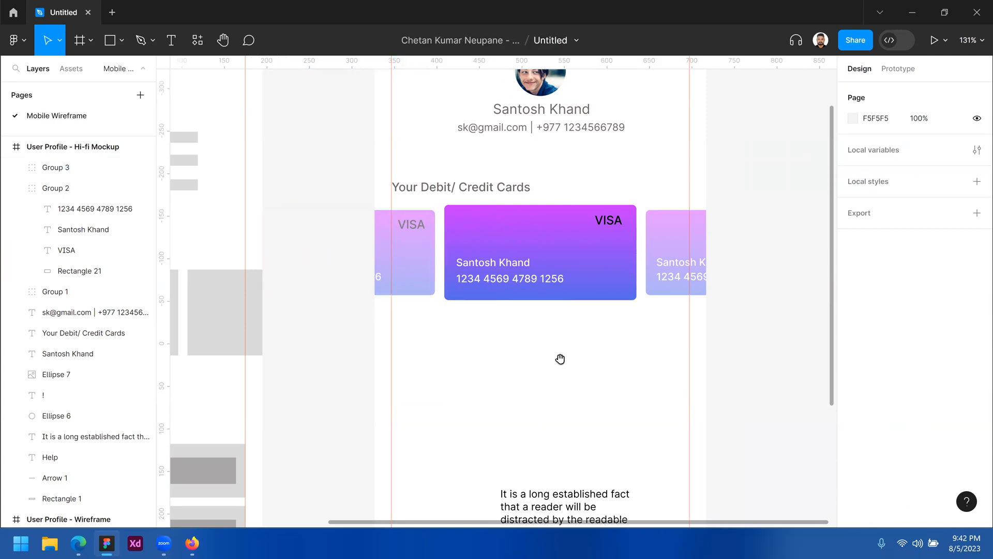
scroll(554, 358, right, 1)
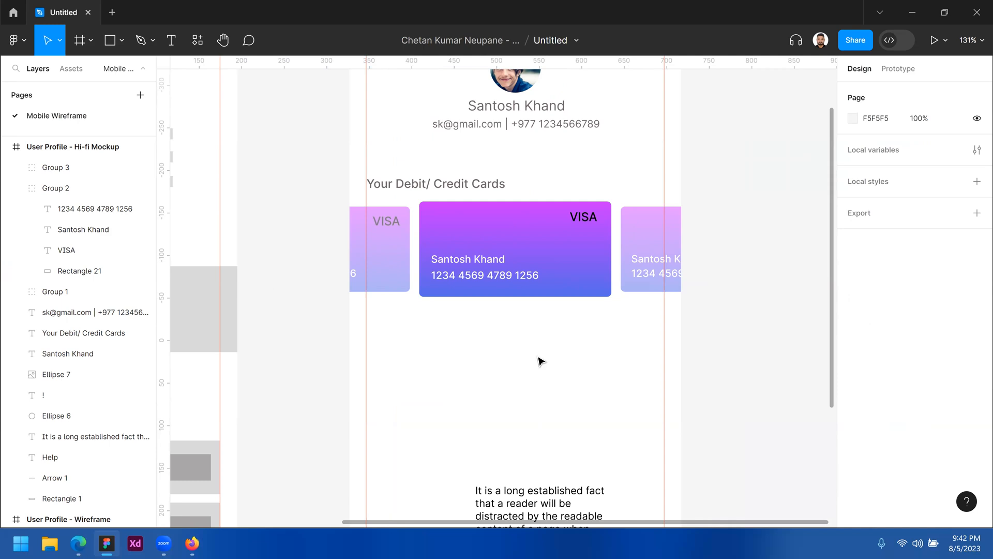
scroll(547, 343, down, 1)
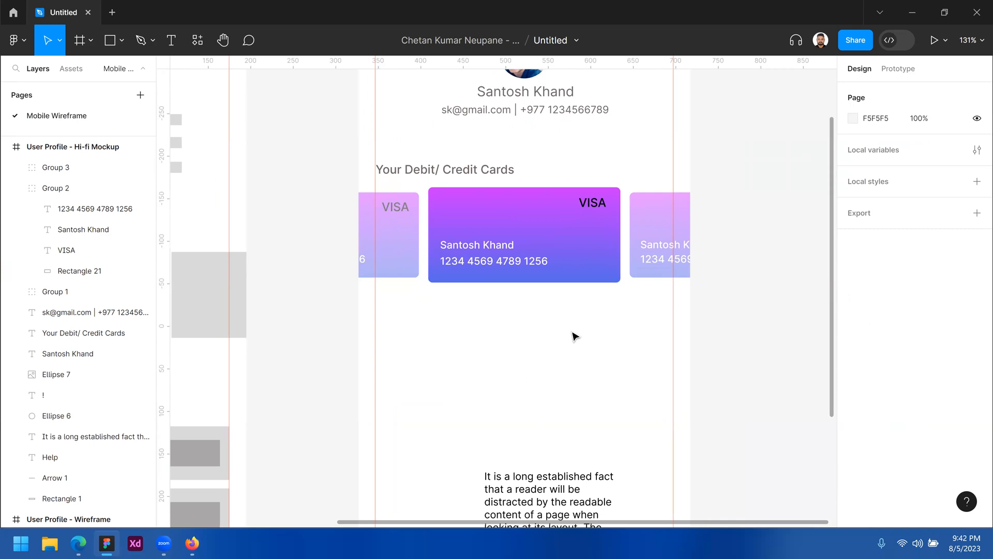
scroll(575, 334, up, 1)
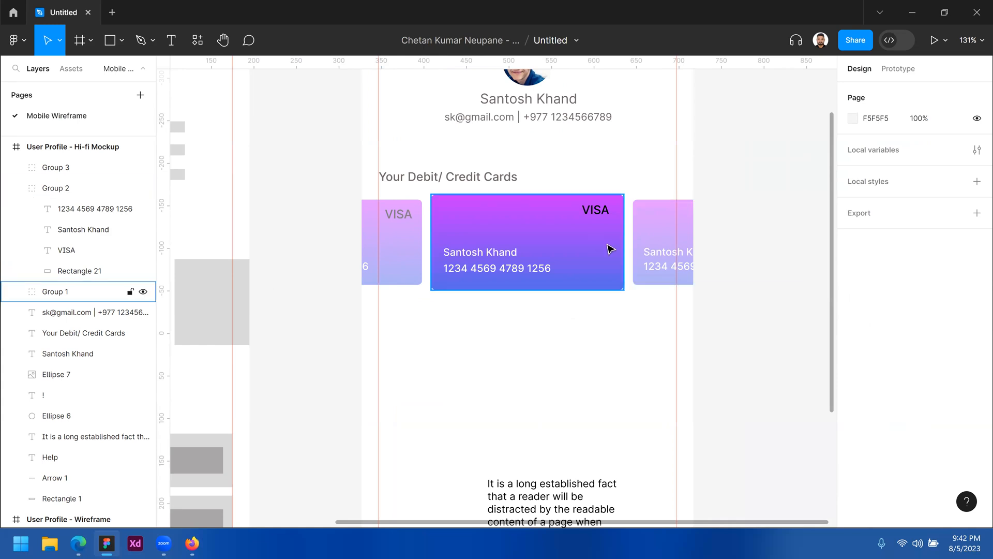
click(638, 235)
click(589, 224)
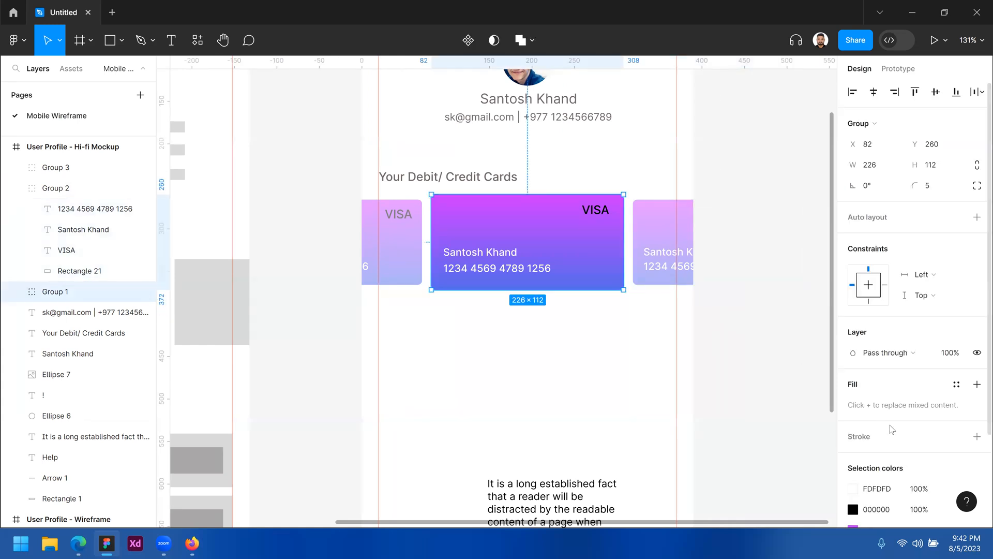
scroll(891, 429, down, 3)
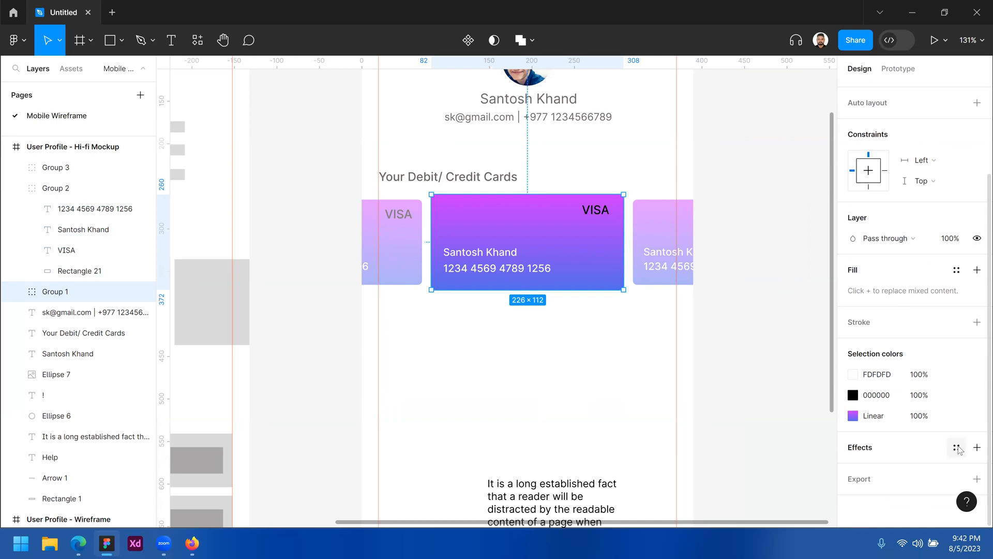
Add an effect to Group 1 and switch it to Inner shadow, previewing the other effect types
click(977, 447)
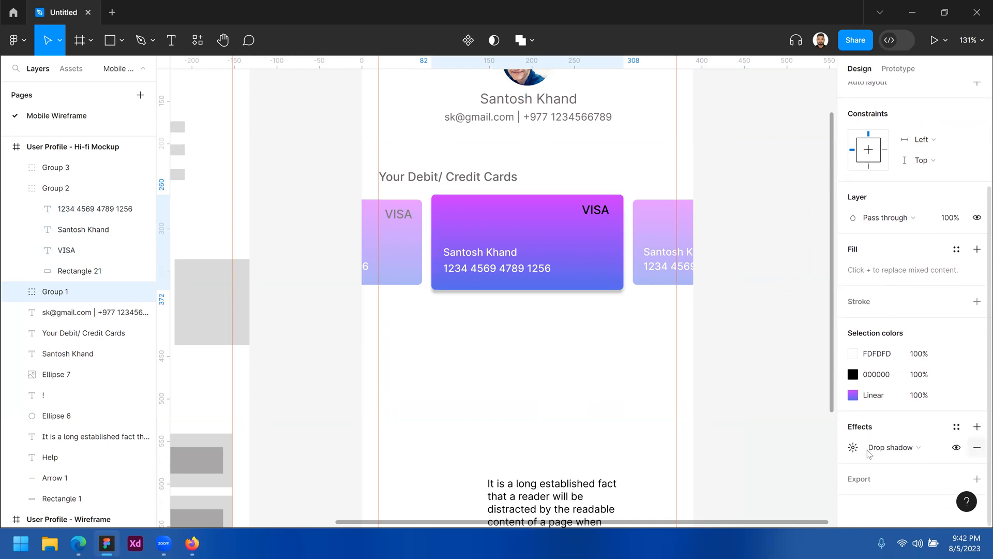
click(884, 448)
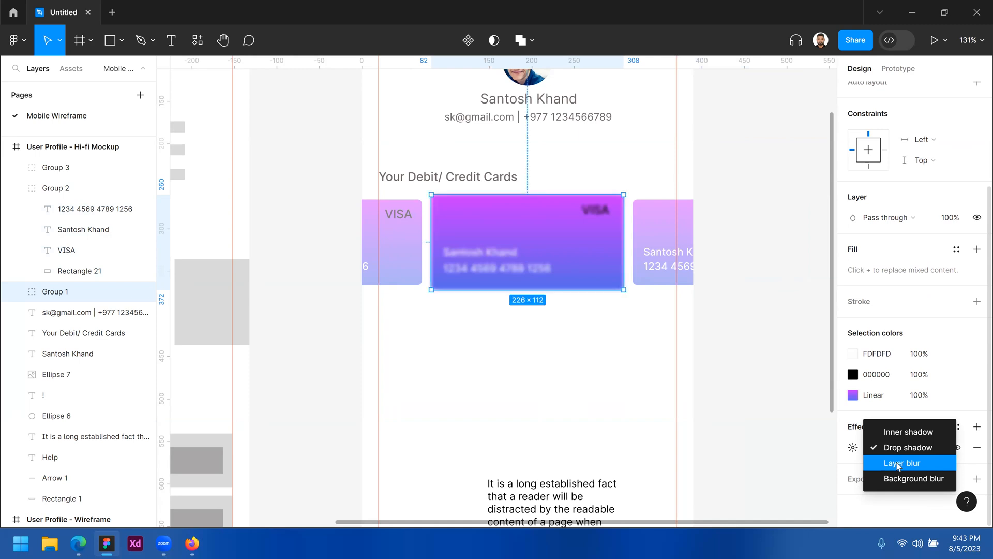
click(909, 434)
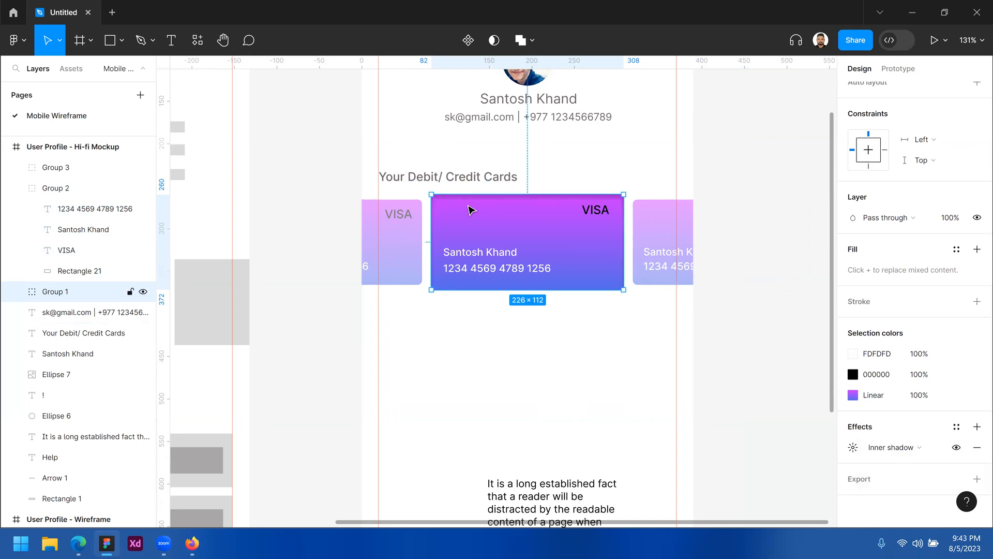
scroll(471, 210, up, 5)
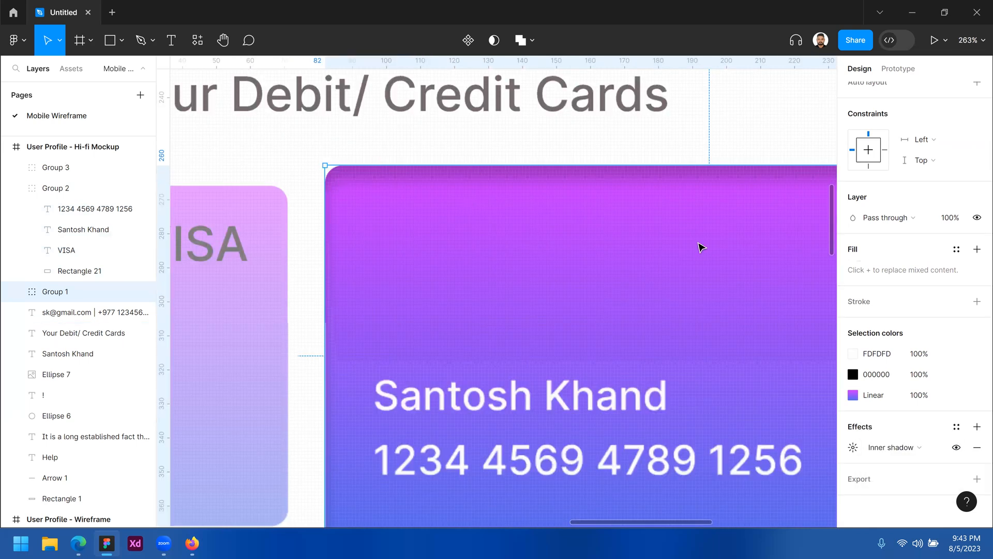
click(907, 450)
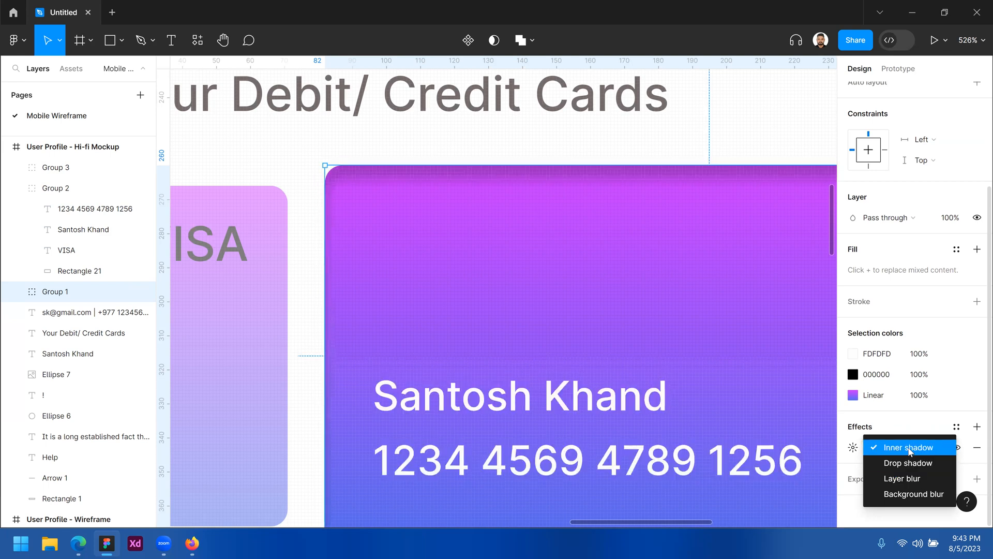
click(728, 279)
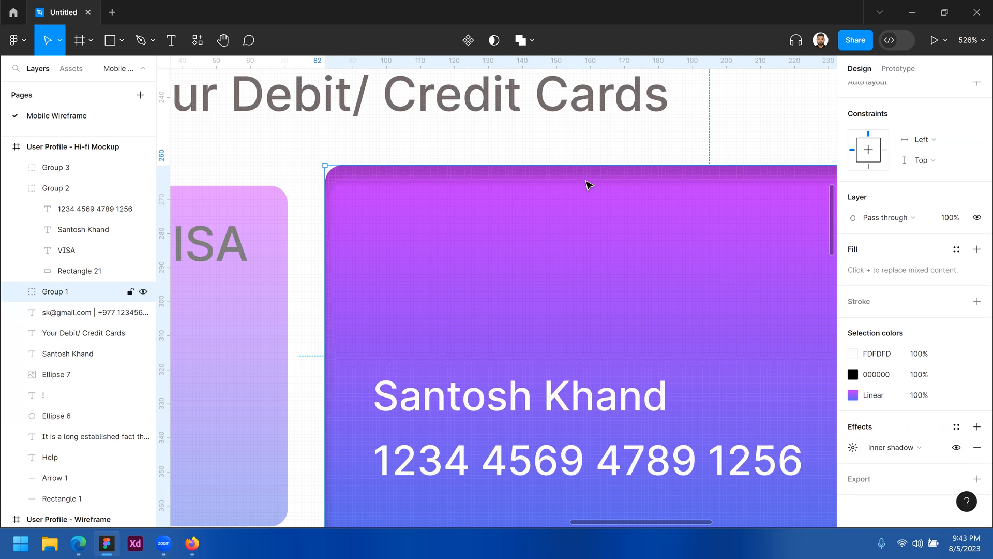
Change the effect back to Drop shadow and zoom in to check the card's bottom edge
click(906, 448)
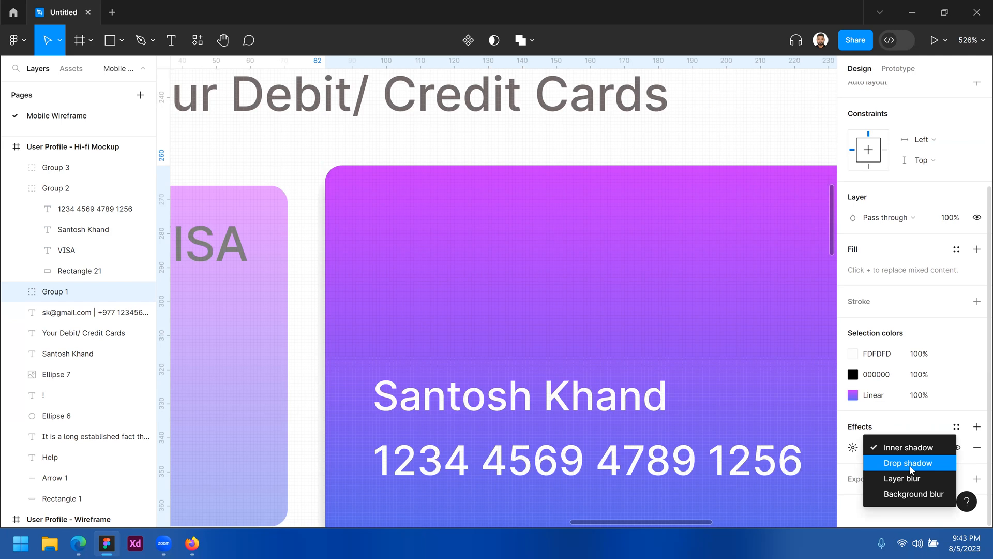
click(909, 465)
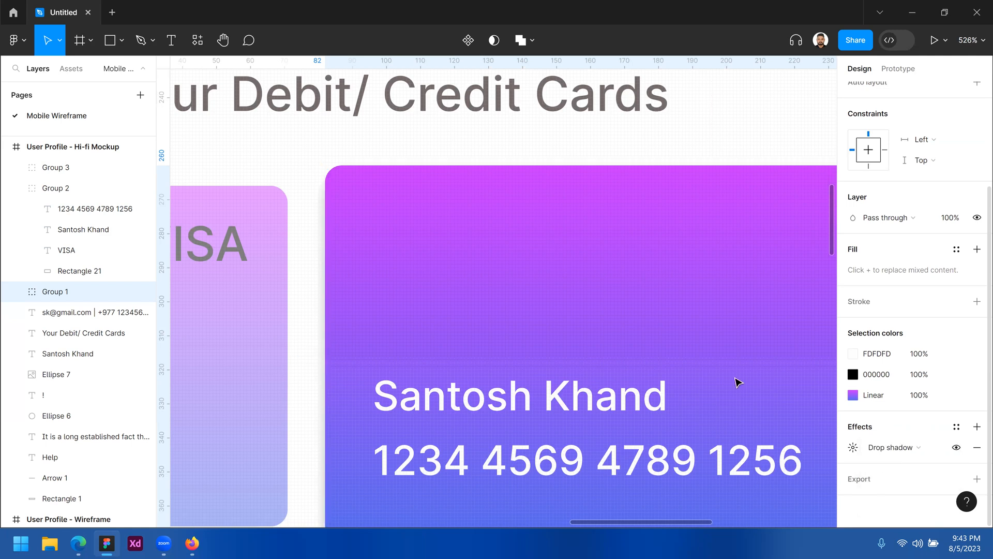
ctrl+alt+click(634, 241)
ctrl+alt+click(634, 241)
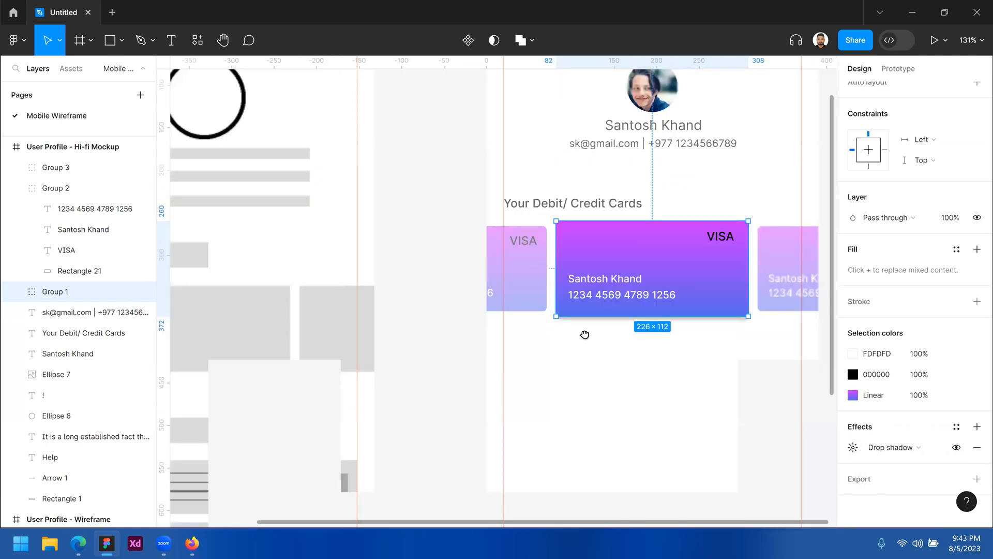
drag(712, 316, 605, 303)
ctrl+click(609, 303)
ctrl+click(609, 303)
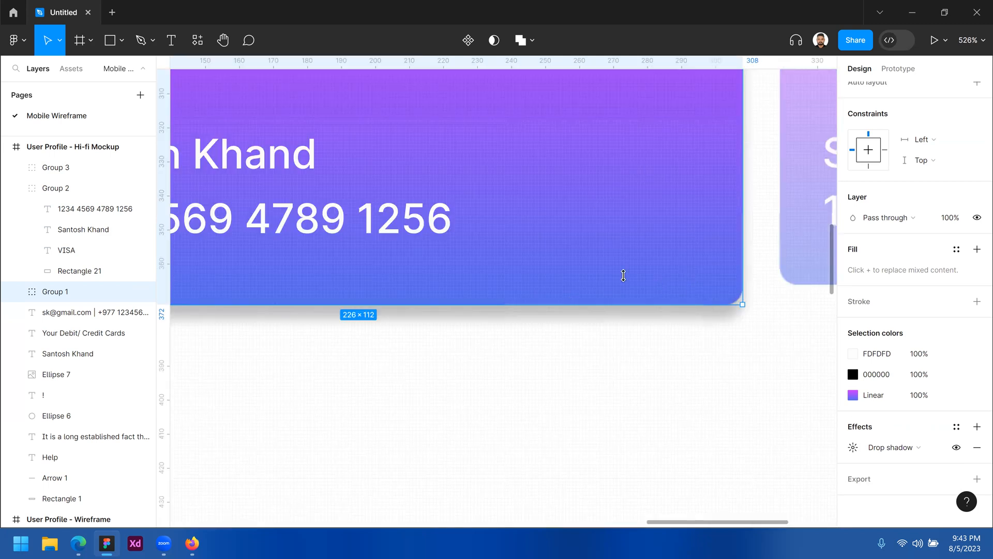
scroll(653, 278, down, 1)
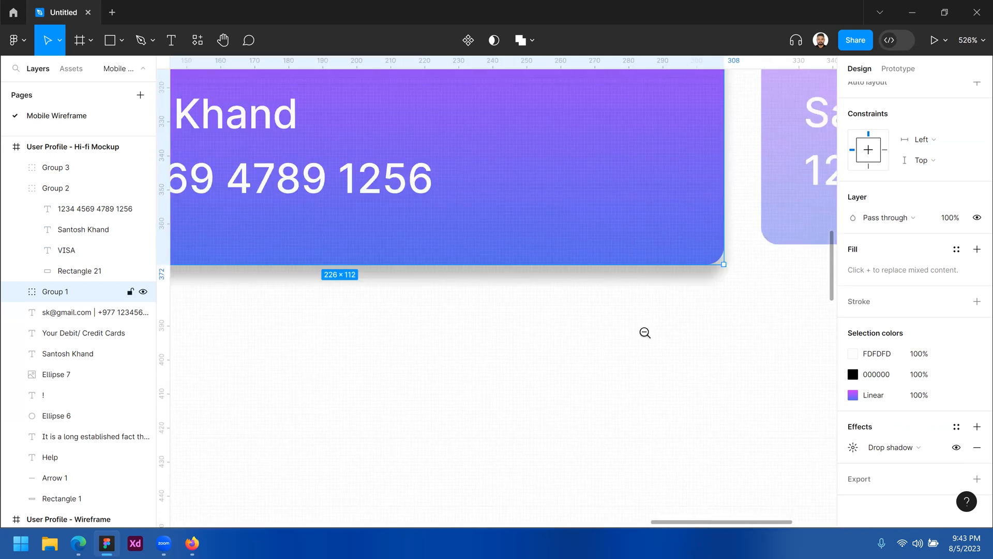
ctrl+alt+click(591, 346)
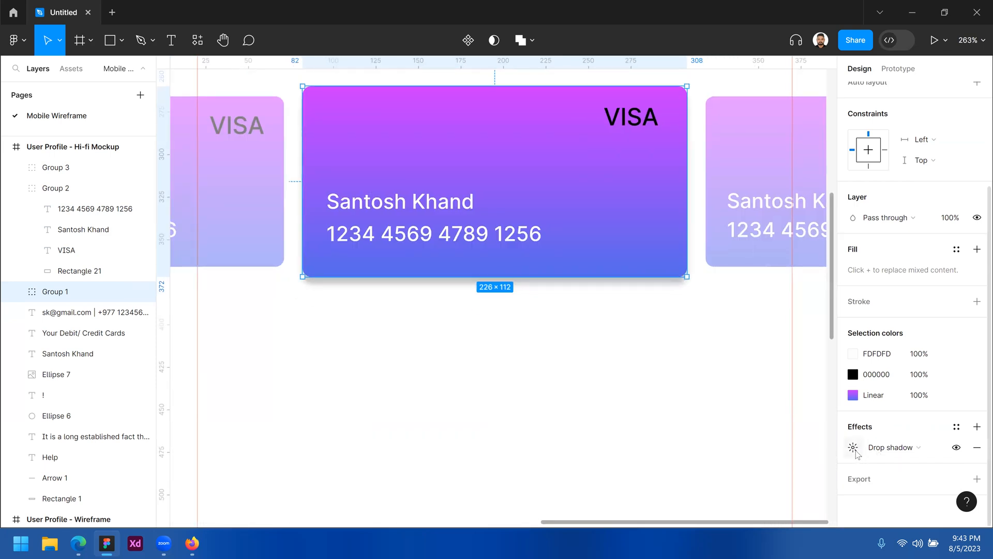
Set the main card's drop shadow to blur 15 and 20% opacity, keeping Y offset 4
click(853, 449)
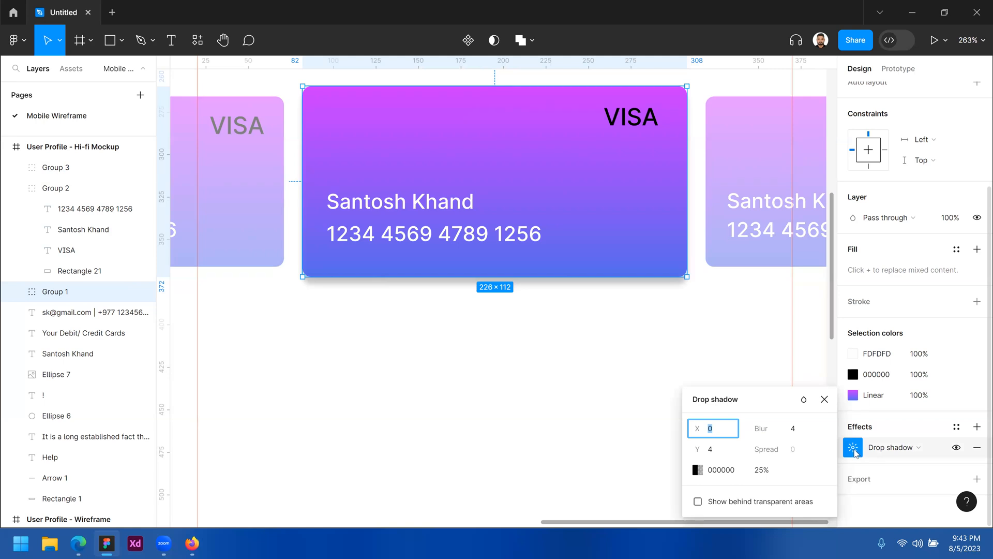
click(796, 433)
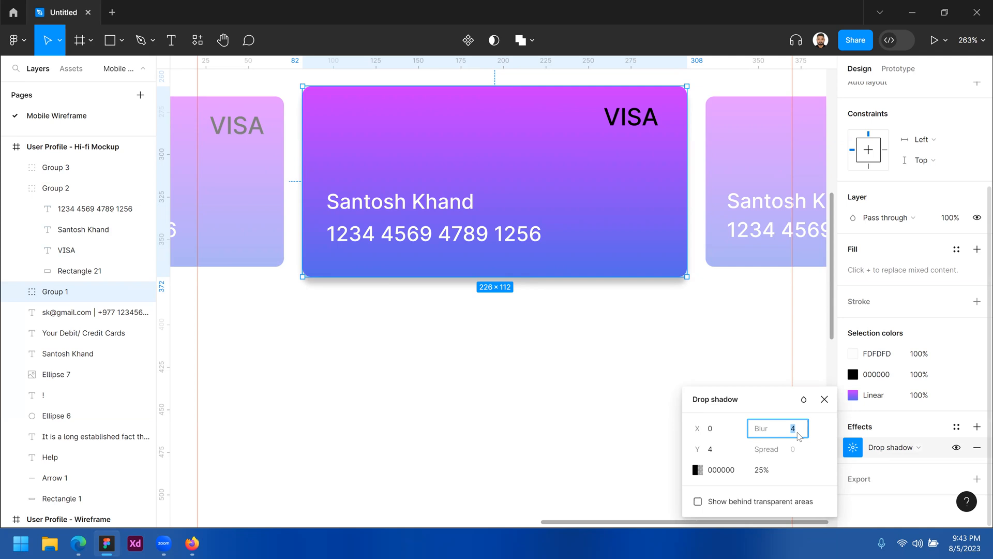
text(15)
click(717, 452)
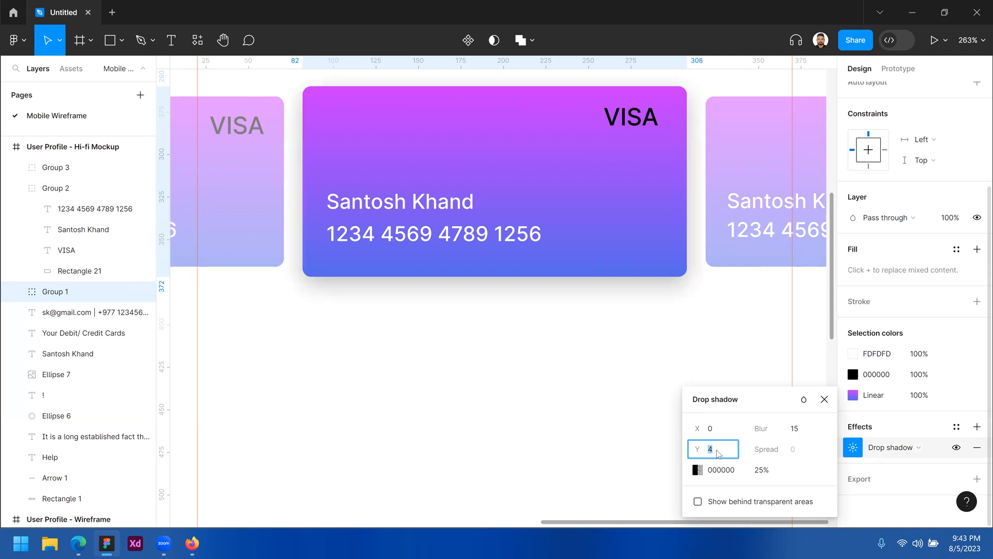
click(769, 471)
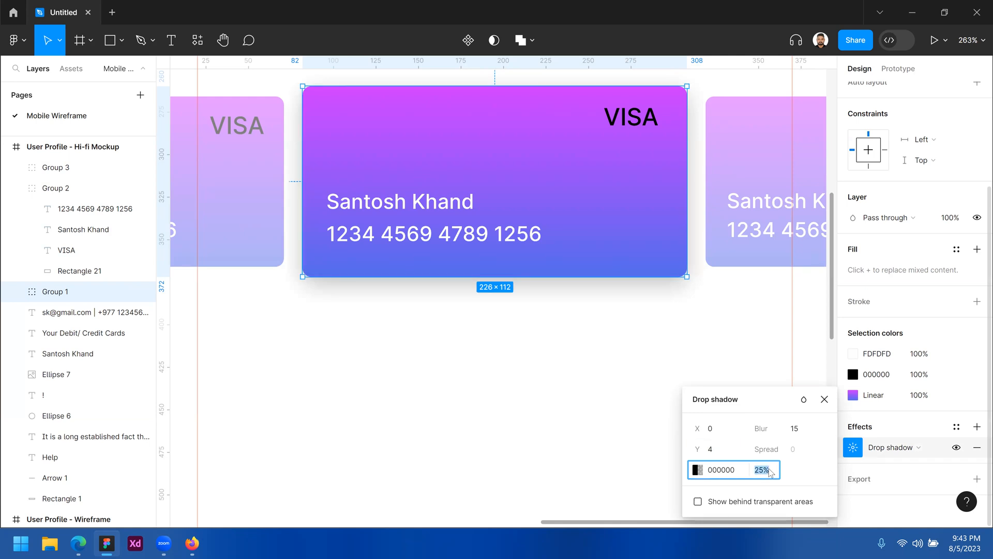
text(20)
click(600, 352)
key(ctrl+minus)
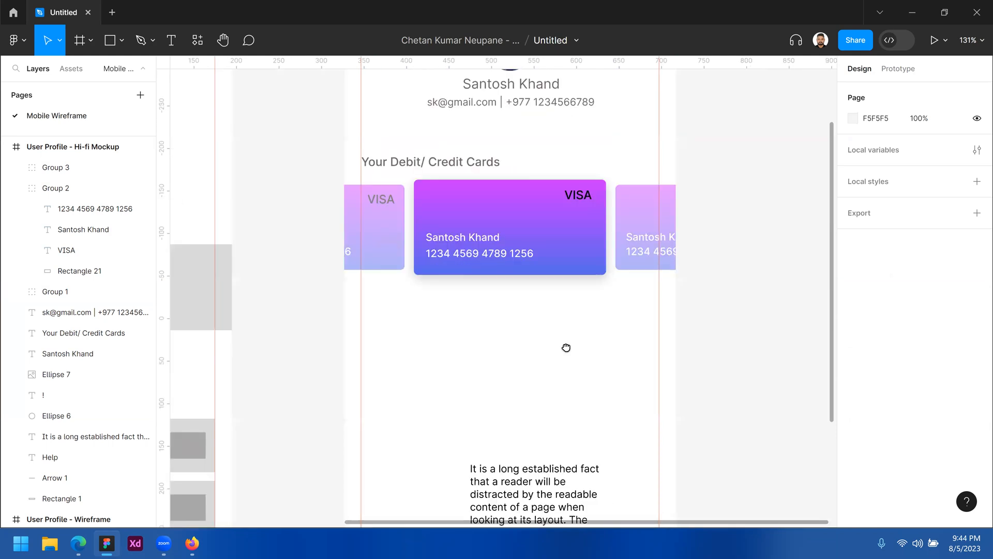
Zoom out to about 66% so the Wireframe and Hi-fi Mockup frames show side by side
drag(566, 346, 592, 354)
scroll(592, 354, down, 3)
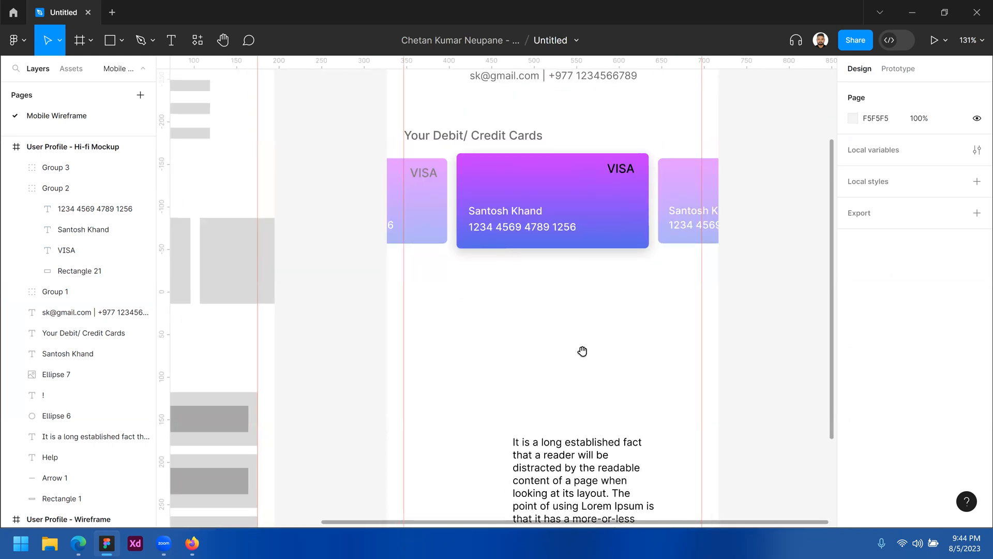
key(ctrl+minus)
scroll(585, 315, down, 1)
key(ctrl+plus)
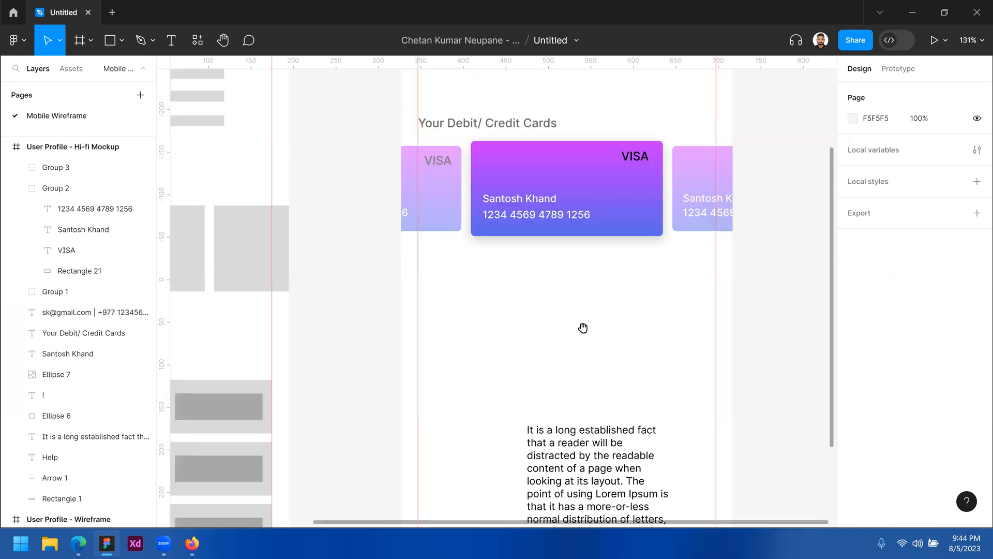
click(564, 309)
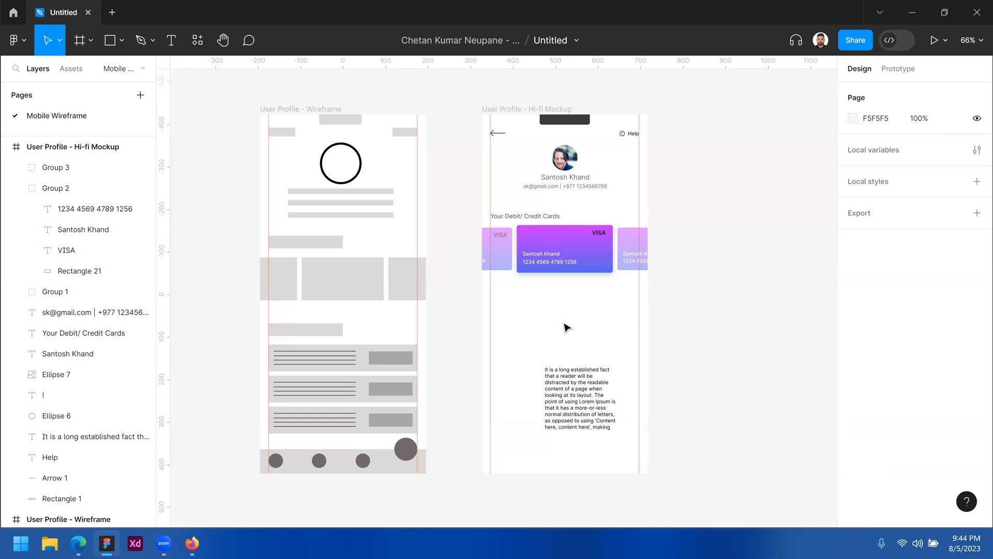
drag(368, 314, 302, 439)
drag(525, 334, 621, 460)
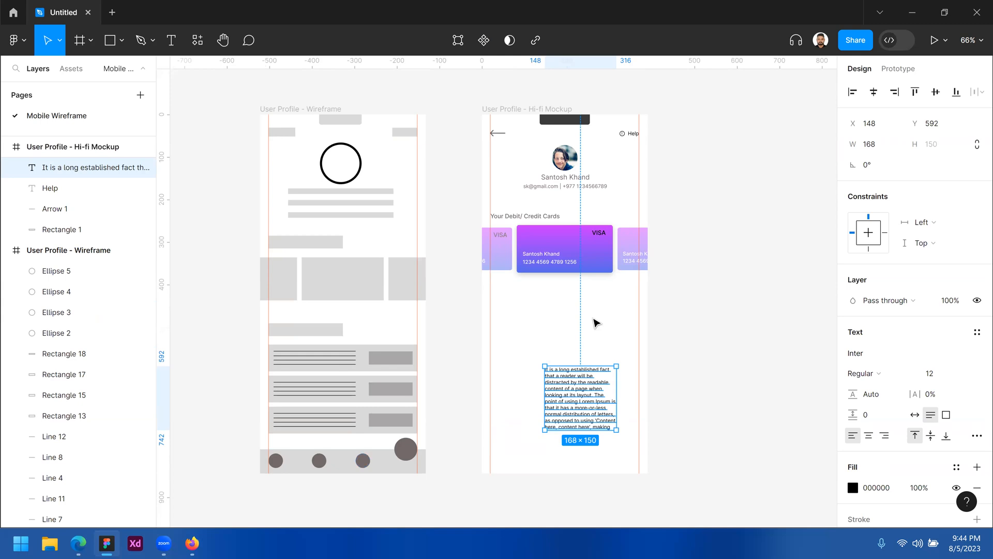
click(599, 301)
drag(588, 316, 549, 329)
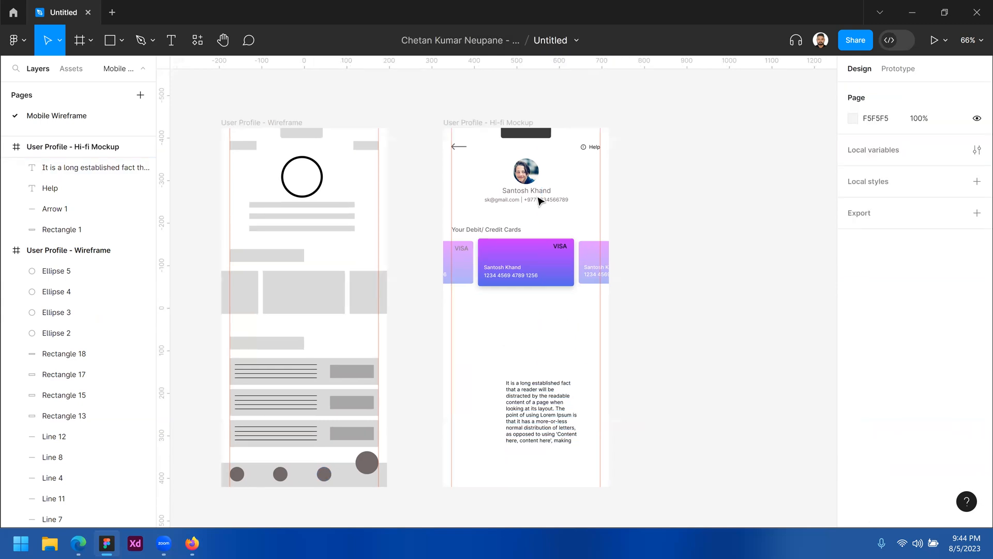
Collapse the Hi-fi Mockup and Wireframe frames in the Layers panel
click(484, 139)
click(6, 148)
click(7, 168)
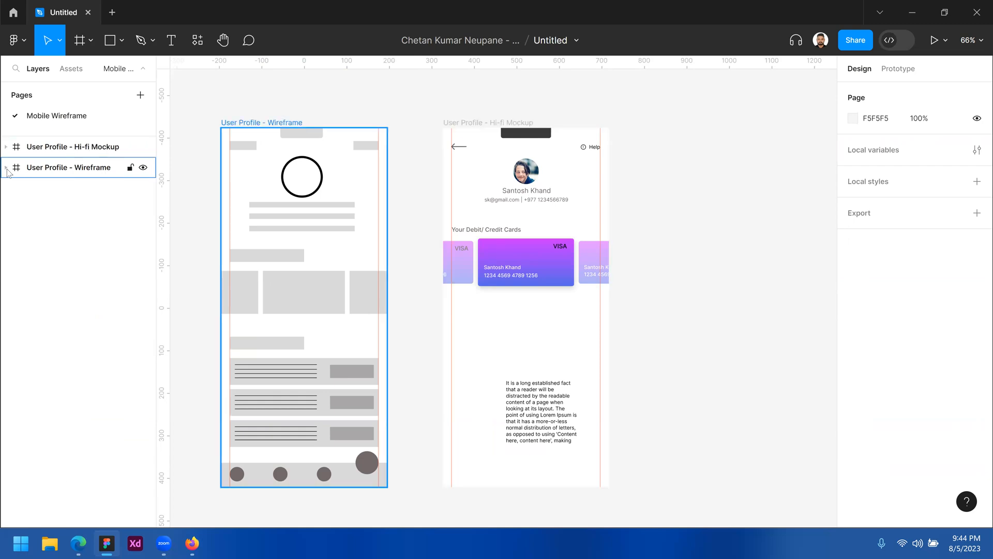